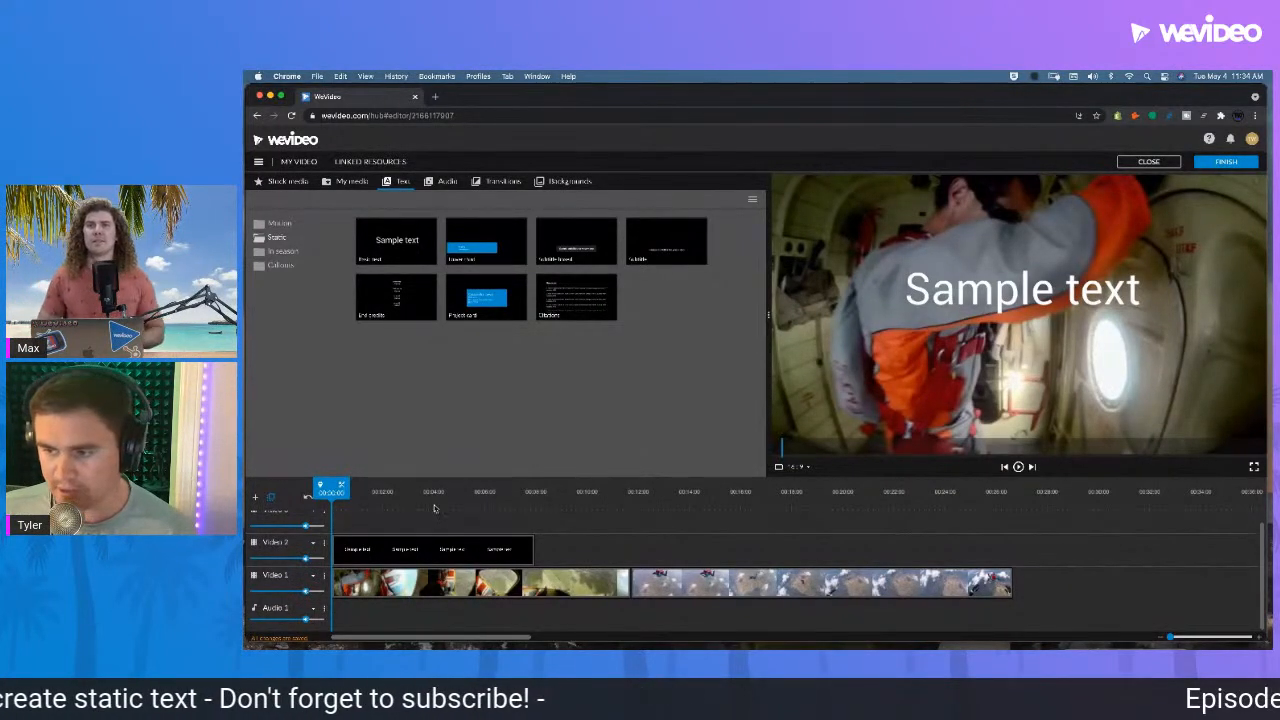
- Preview the sample text at several points over the opening footage and open the Basic text clip on Video 2 for editing
left_click(434, 509)
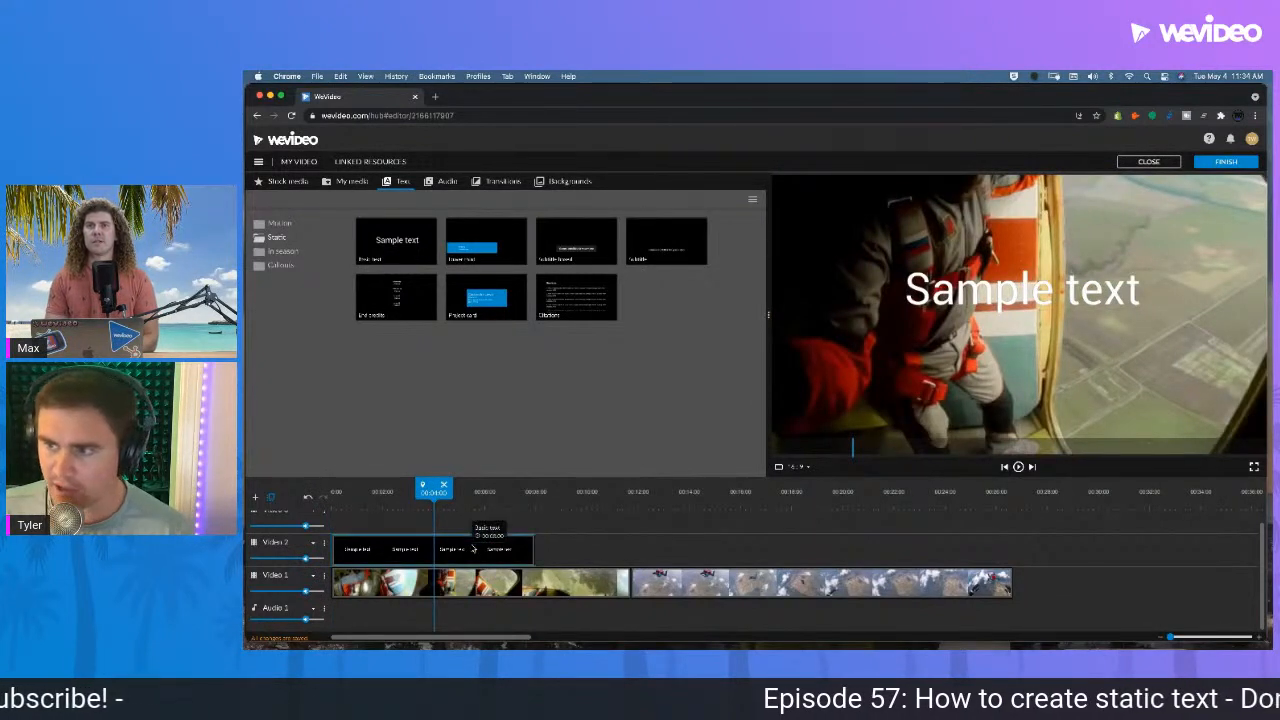
left_click(336, 510)
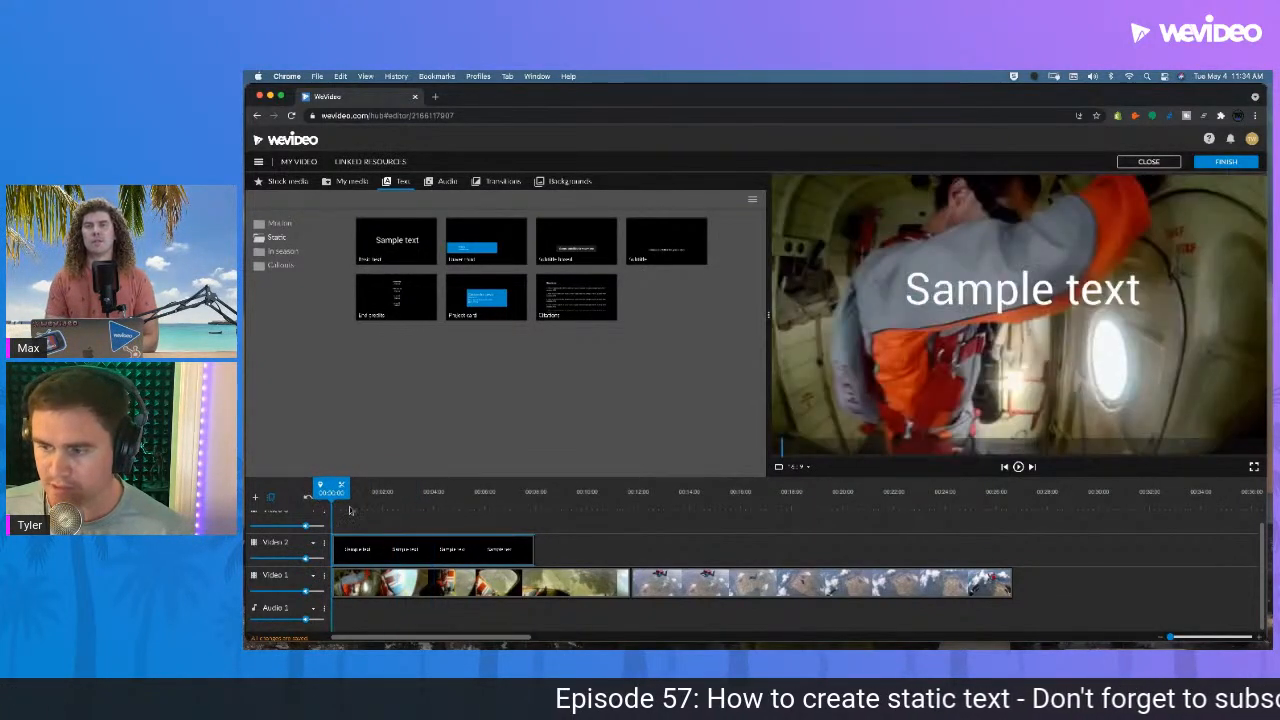
left_click(371, 510)
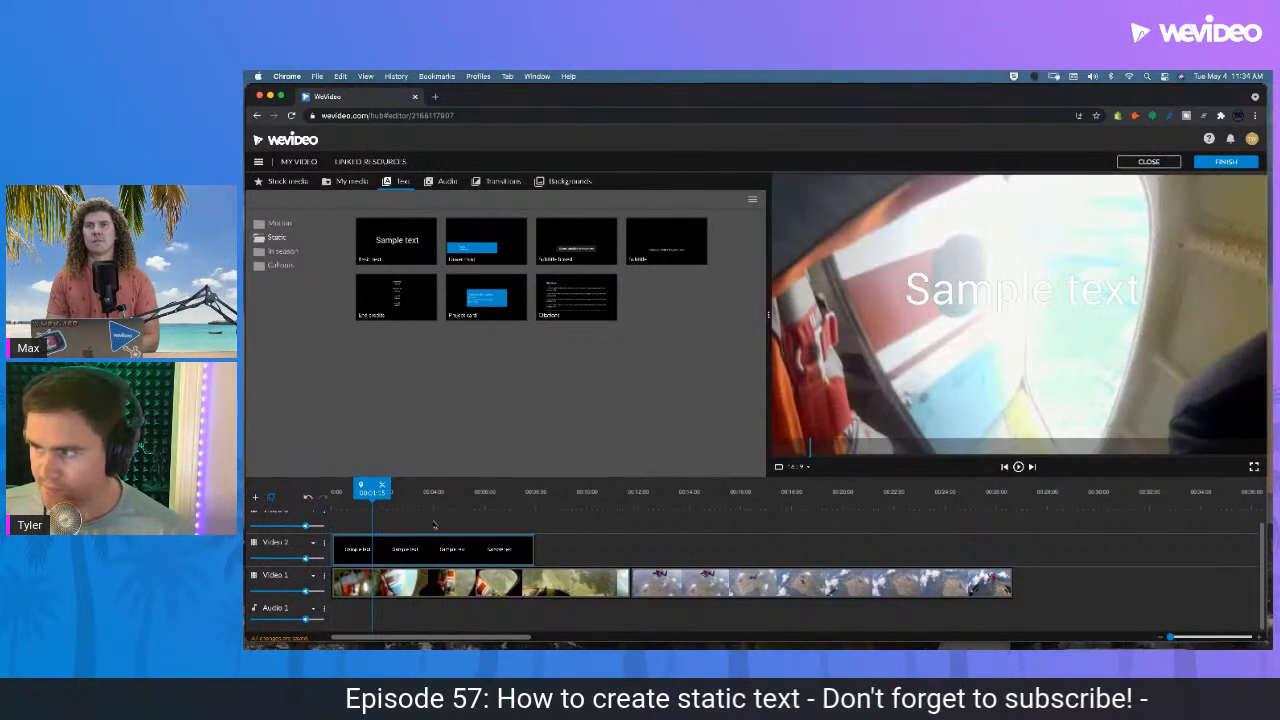
left_click(420, 515)
double_click(397, 549)
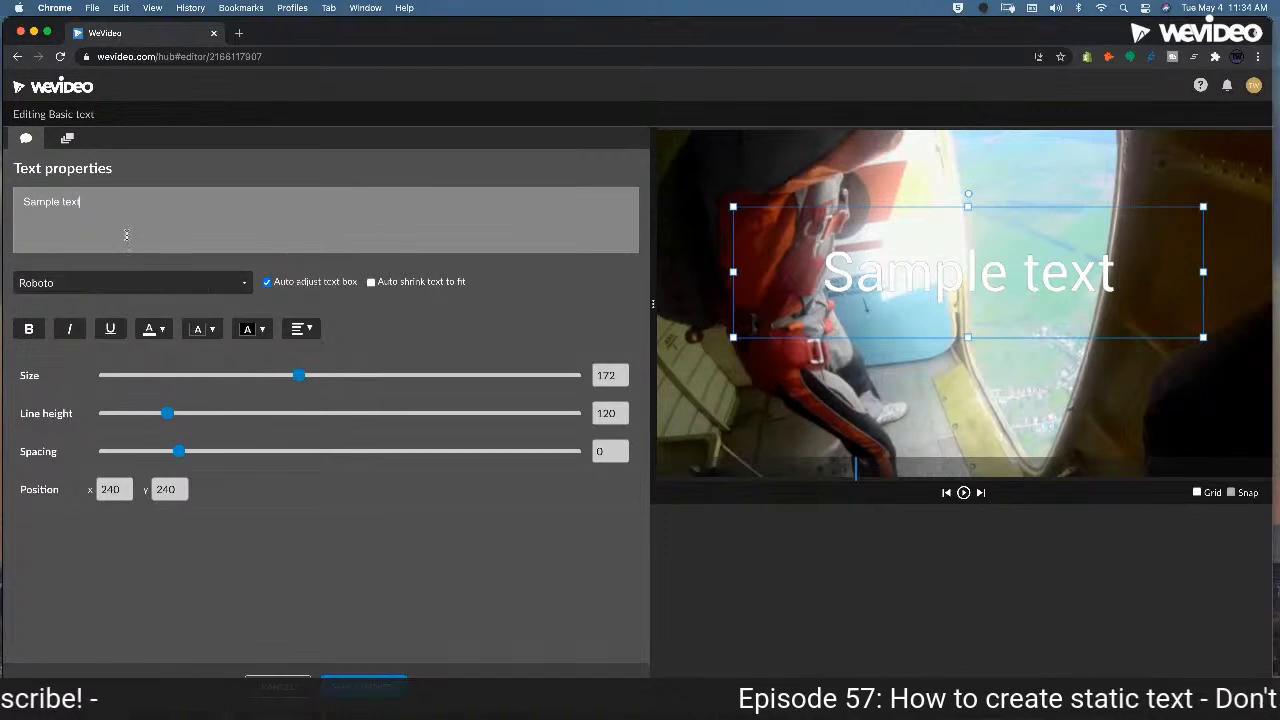
- Replace the sample text with "Tuesday Tips & Tricks"
left_click_drag(104, 201, 16, 202)
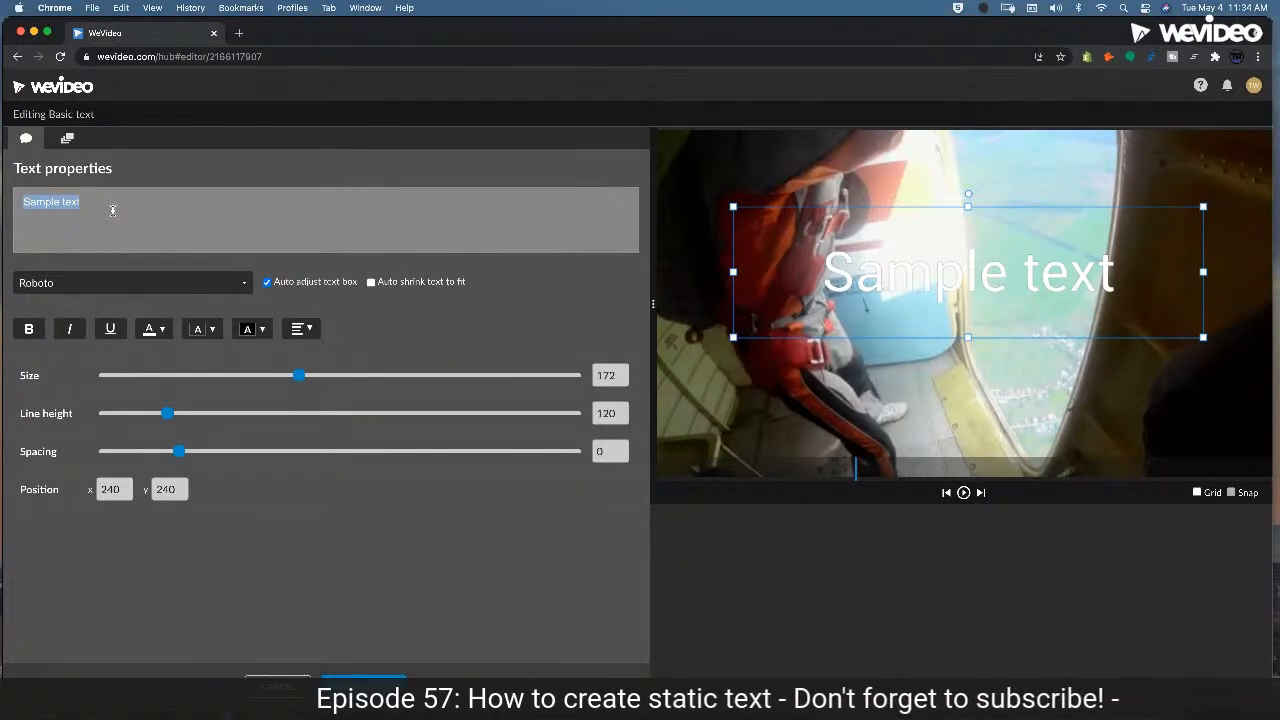
type("Tudes")
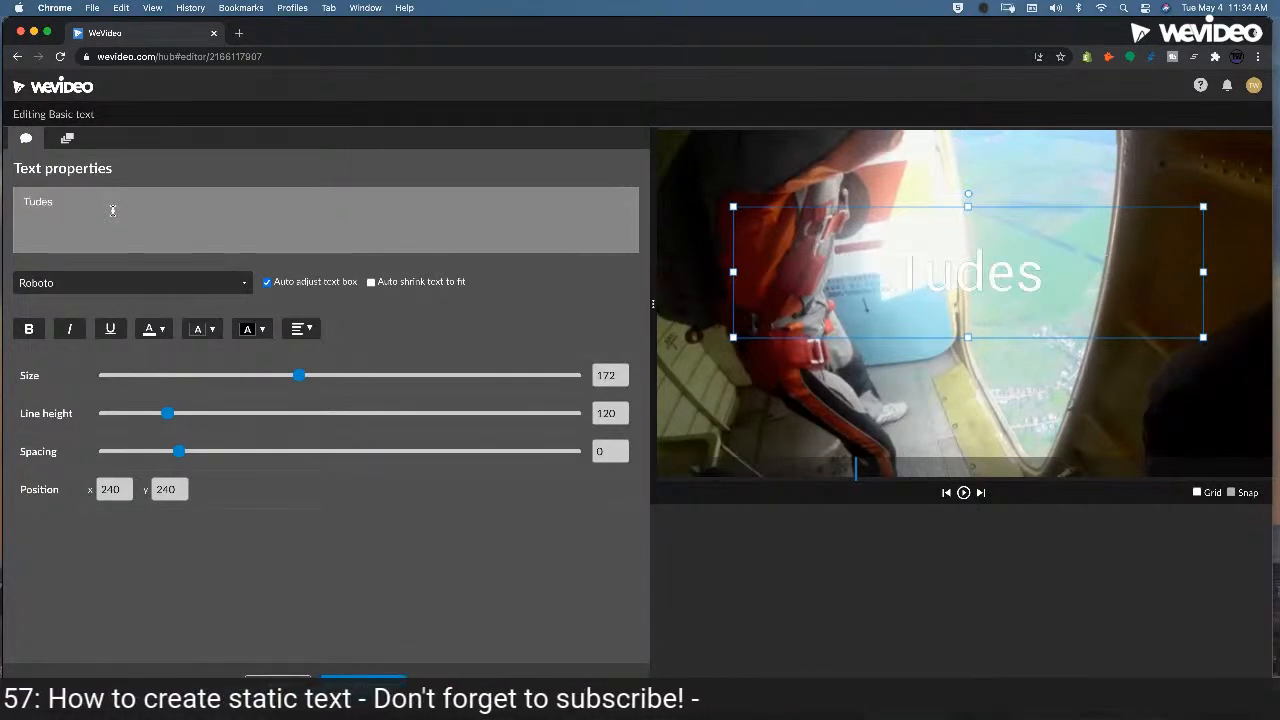
type("day")
key("BackSpace")
key("BackSpace")
key("BackSpace")
key("BackSpace")
key("BackSpace")
key("BackSpace")
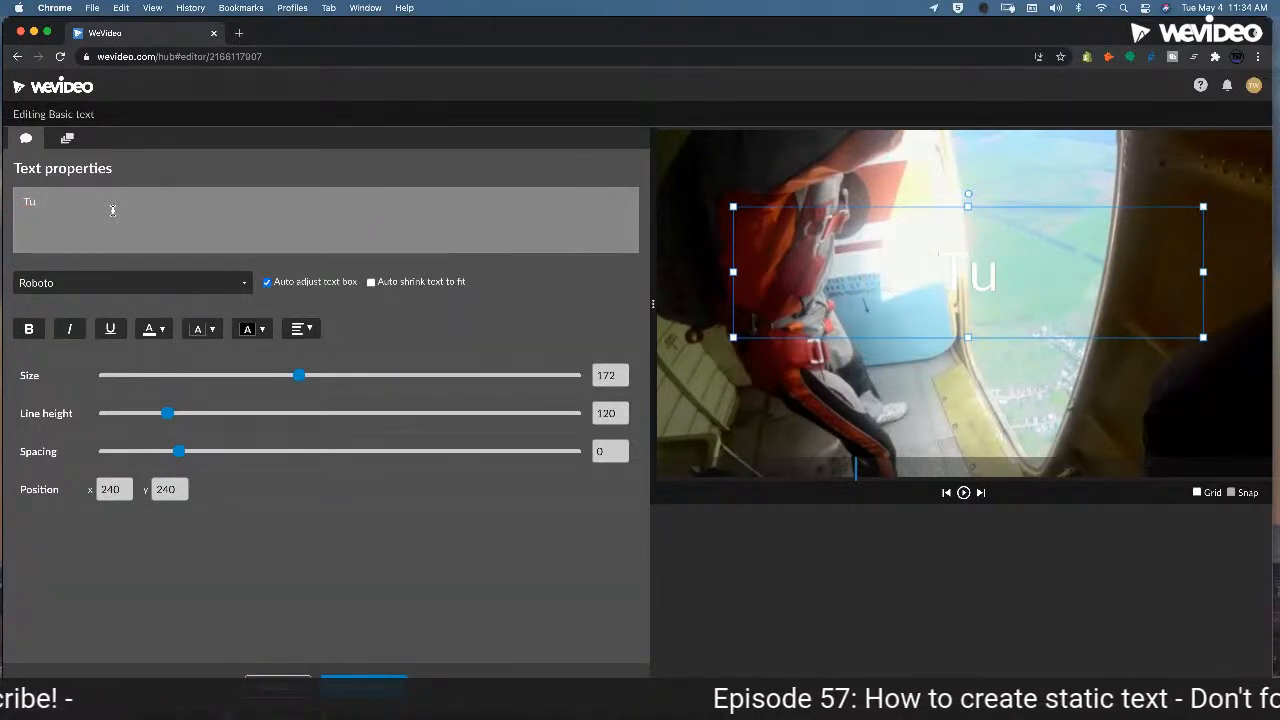
type("esday Tips ")
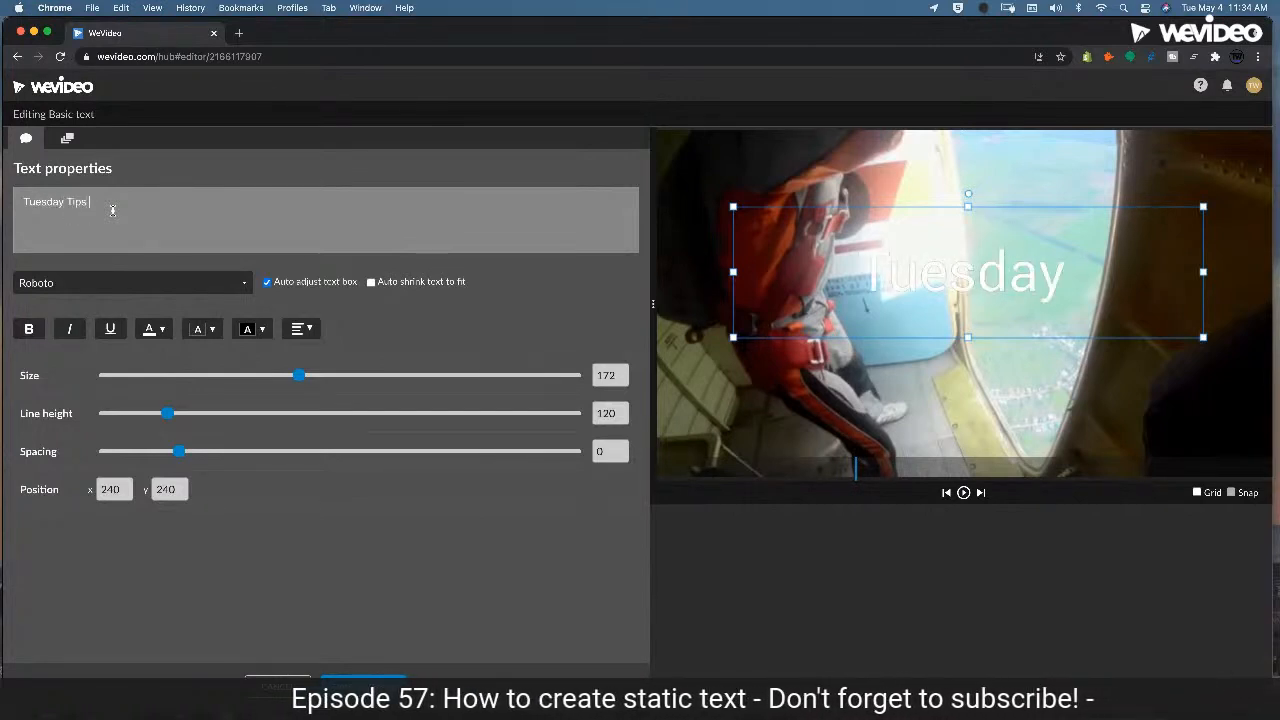
type("& Tricks")
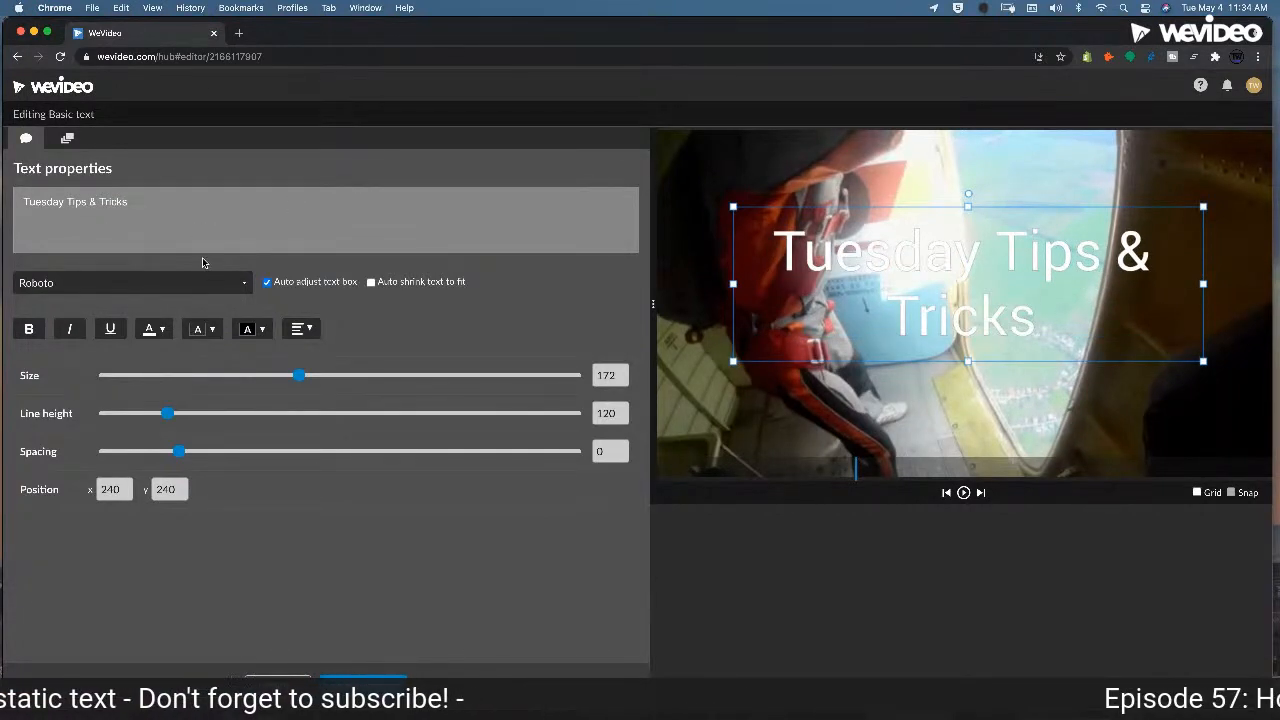
- Set the title's font to the brand font Montserrat in the Black weight
left_click(223, 282)
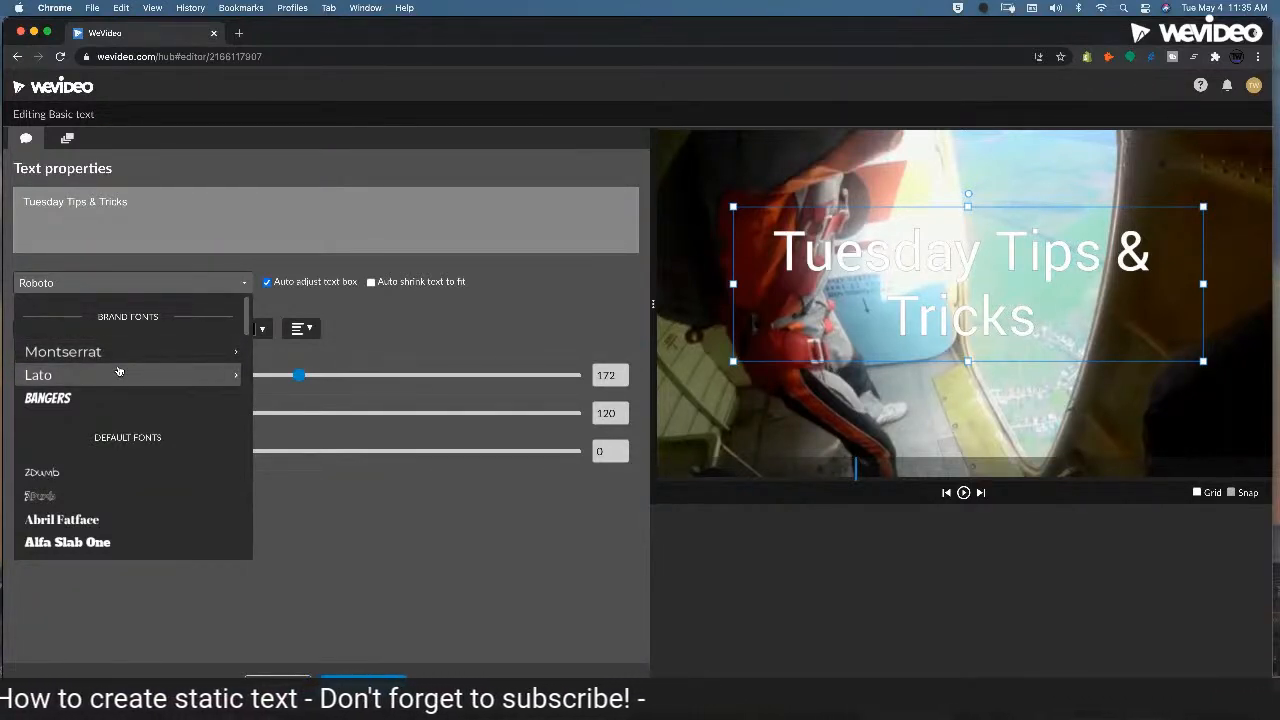
left_click(237, 352)
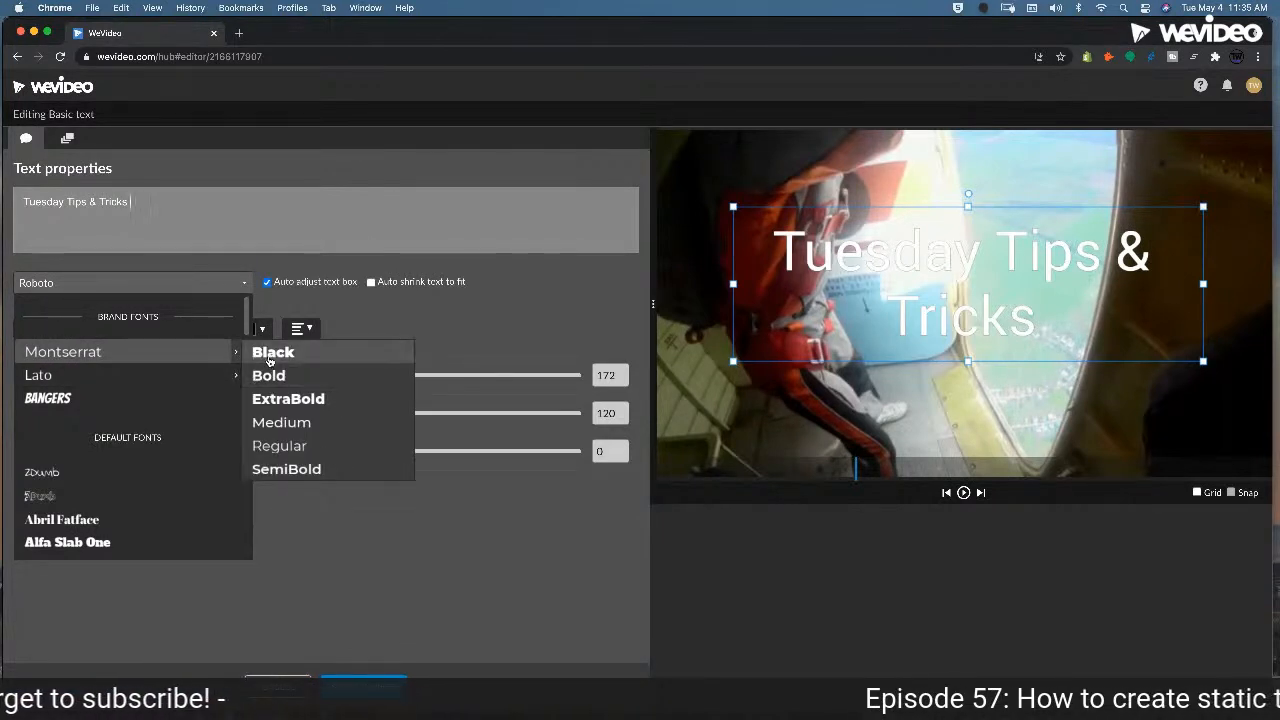
left_click(270, 356)
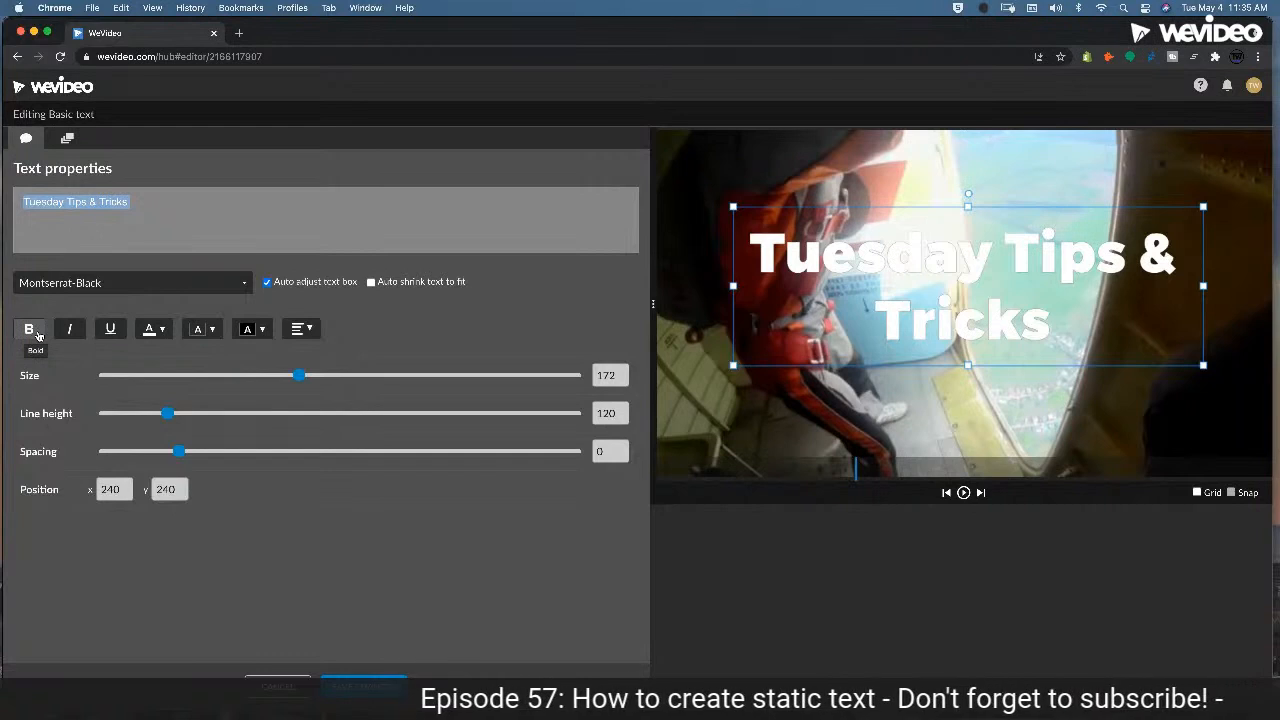
- Try the bold, italic and underline styles on the title text
left_click(39, 336)
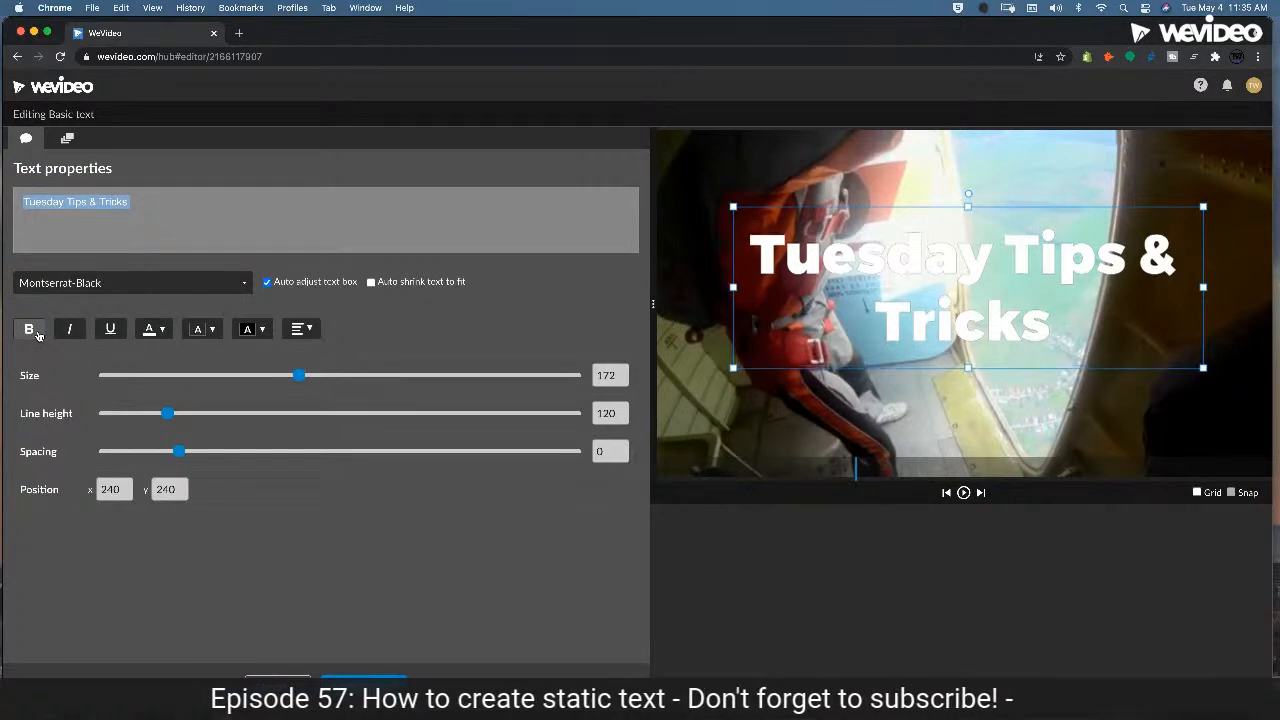
left_click(82, 285)
left_click(439, 316)
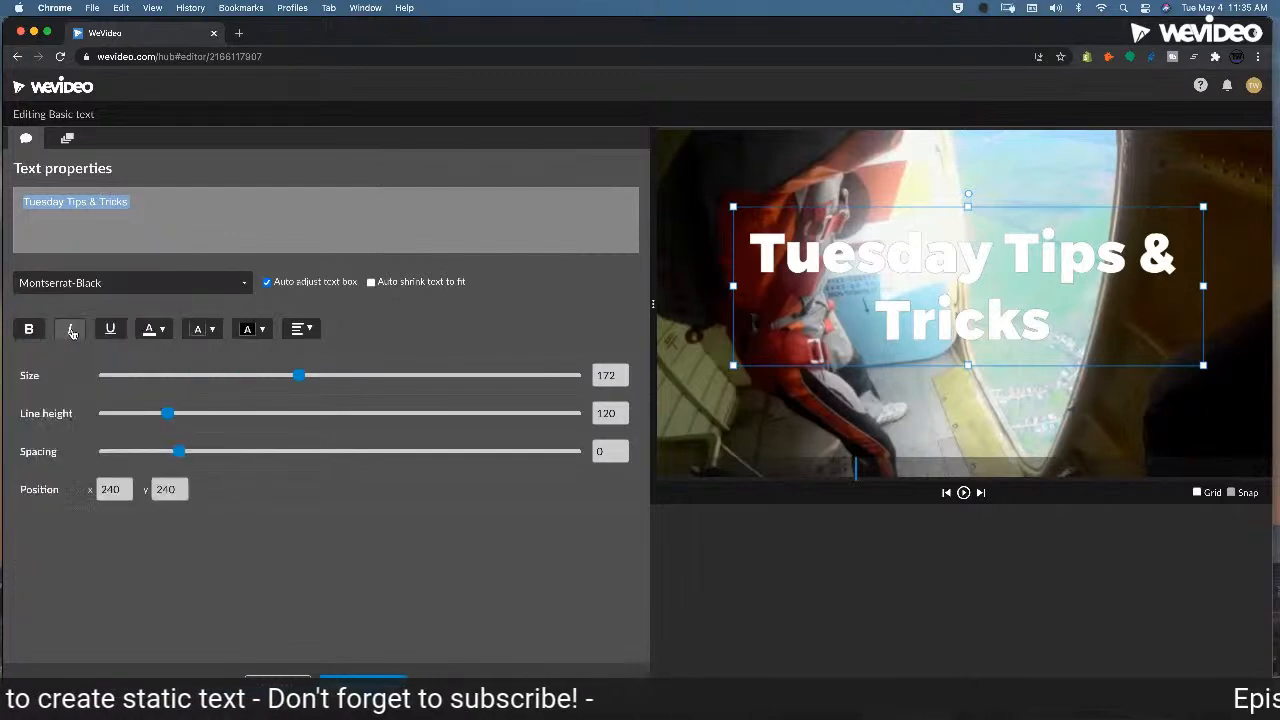
left_click(71, 333)
left_click(71, 333)
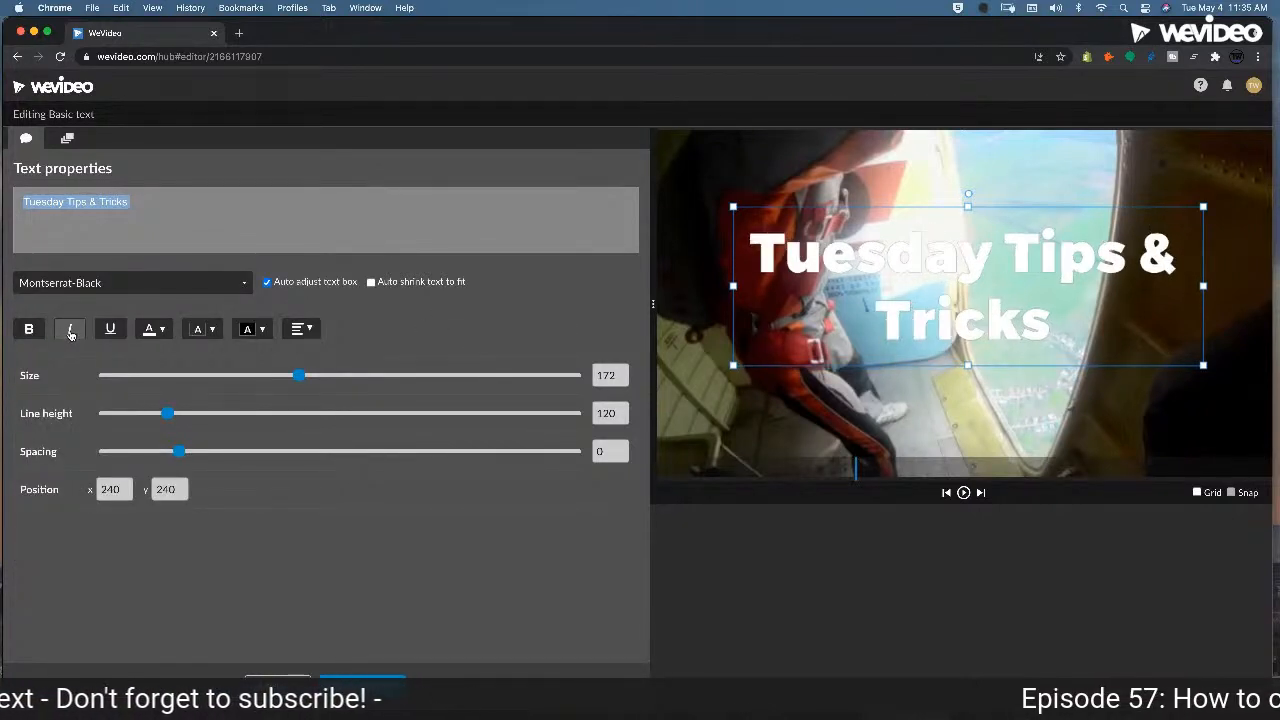
left_click(101, 333)
left_click(101, 333)
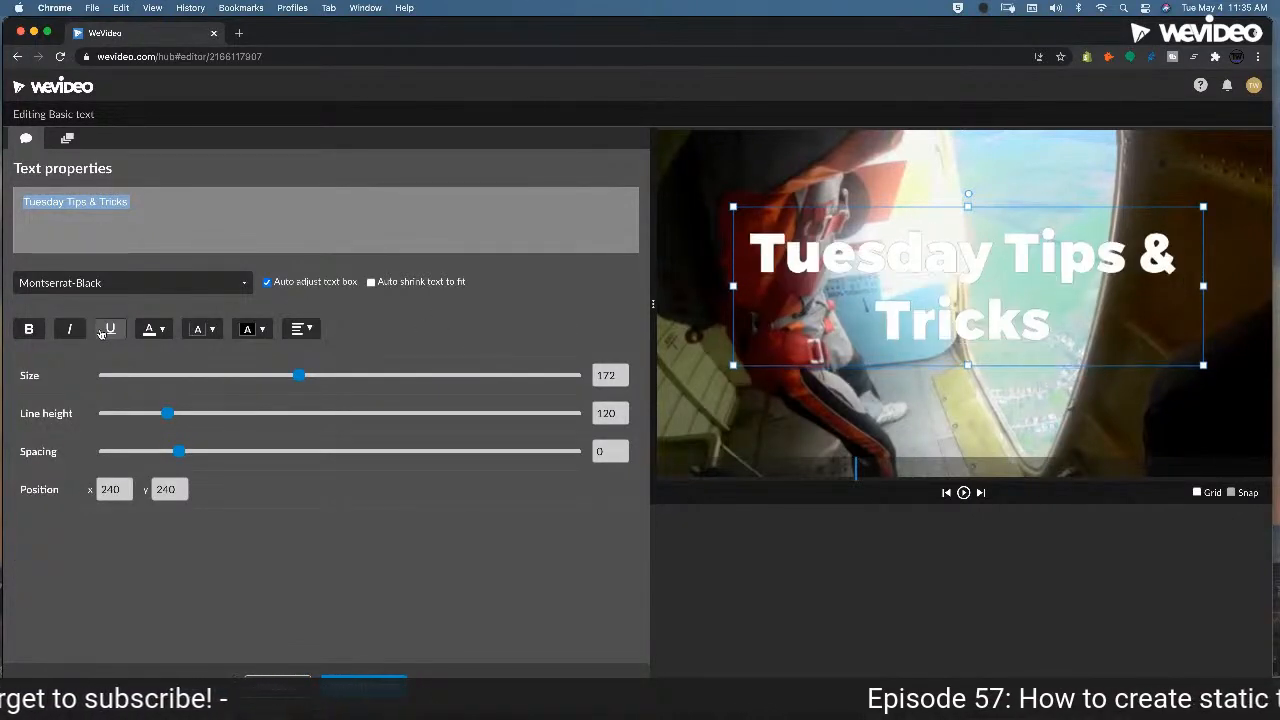
- Change the title's text colour to bright red
left_click(164, 333)
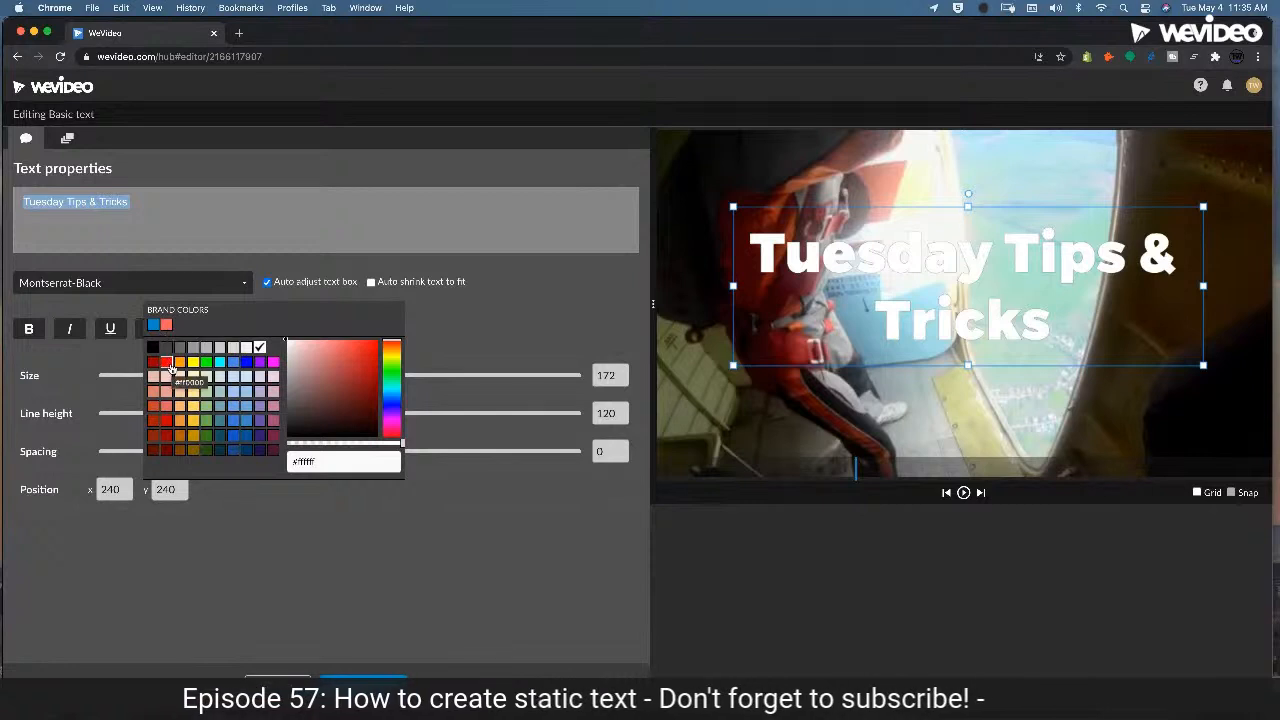
left_click(488, 316)
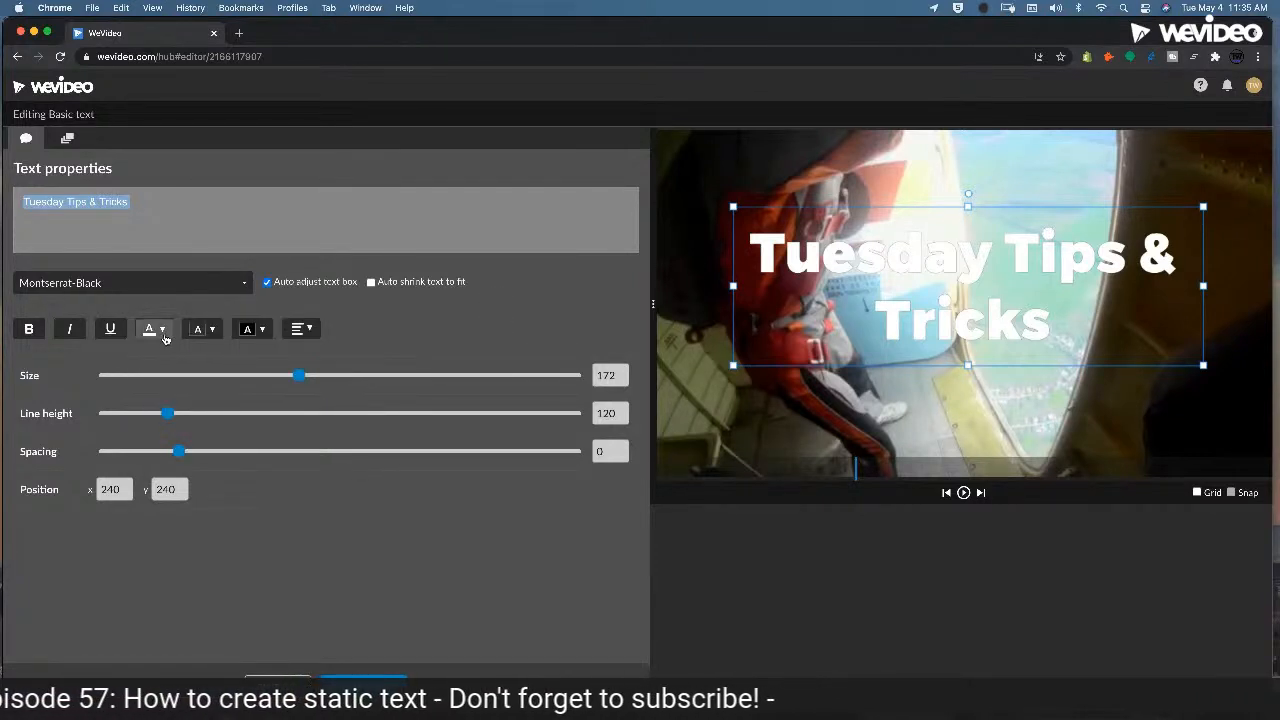
left_click(157, 334)
left_click(495, 321)
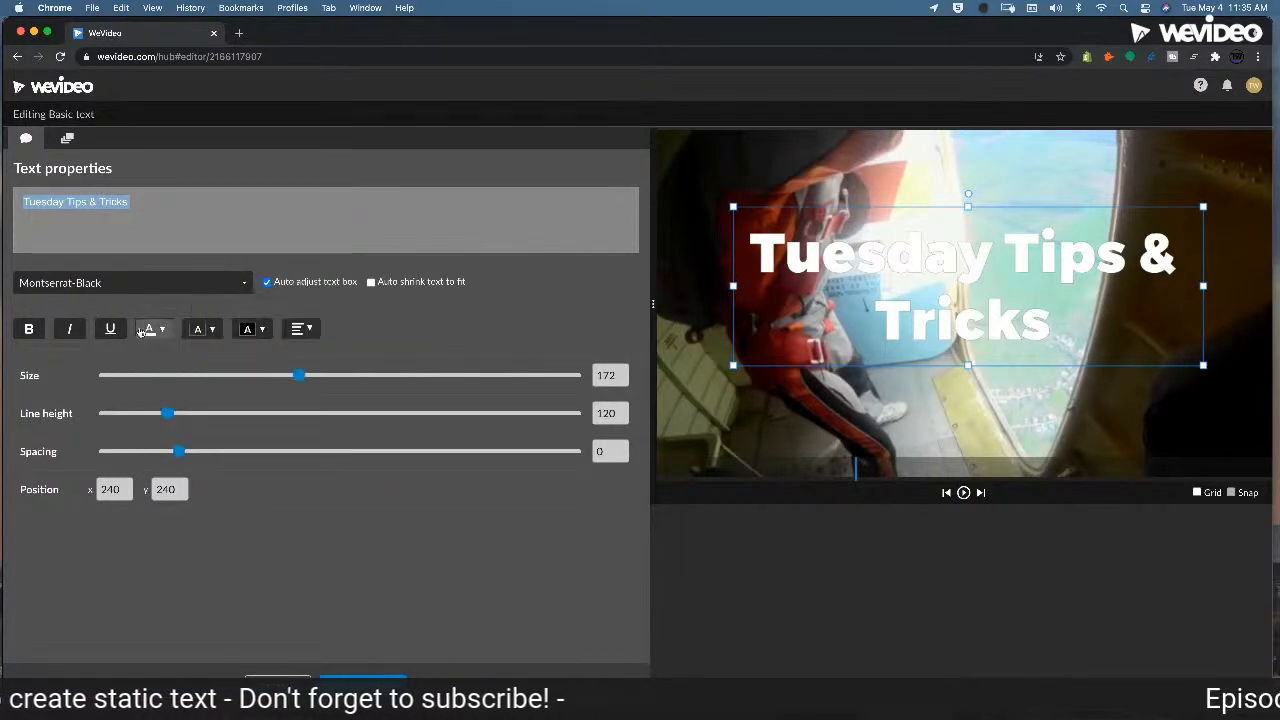
left_click(148, 331)
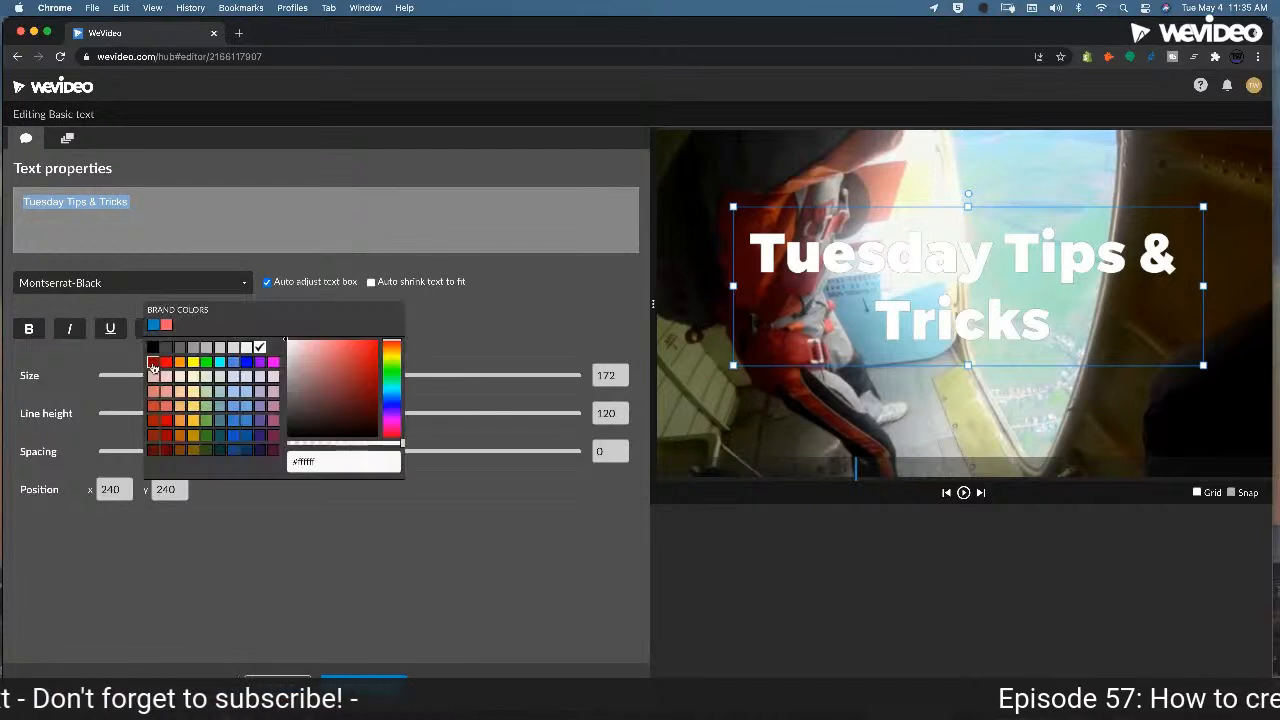
left_click(167, 363)
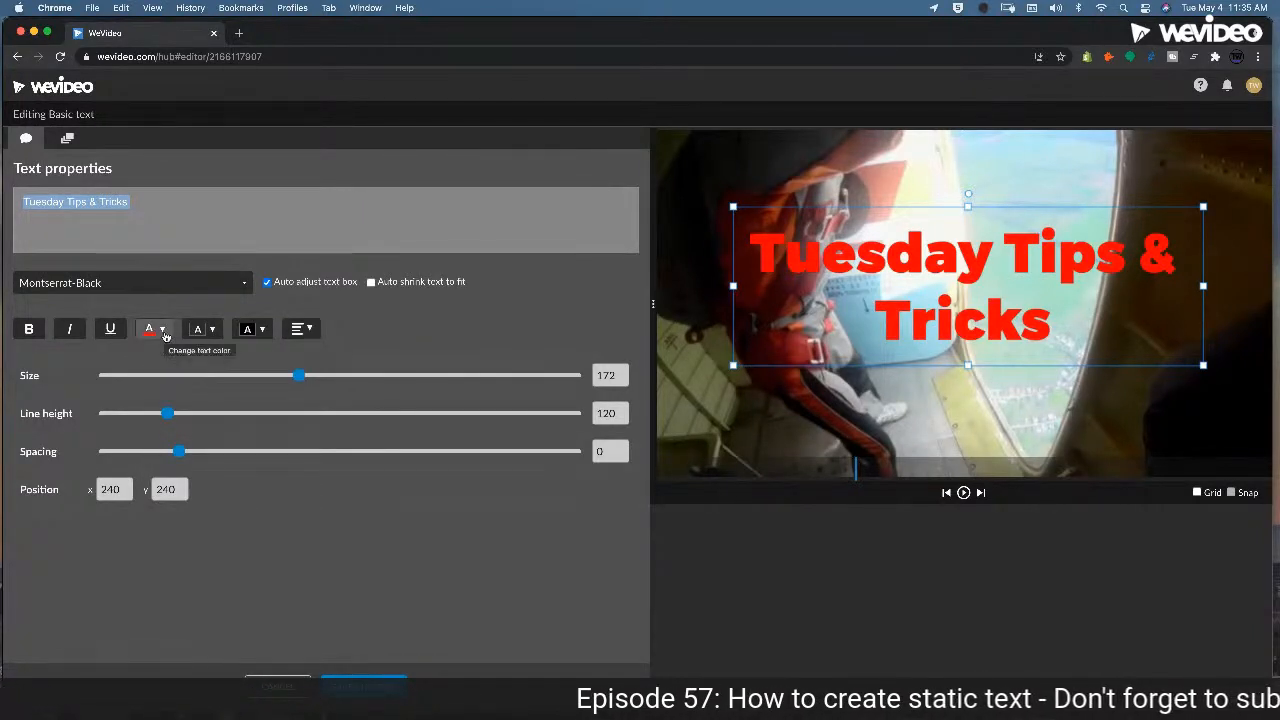
- Try lowering the opacity of the red text colour, then restore it to full
left_click(163, 331)
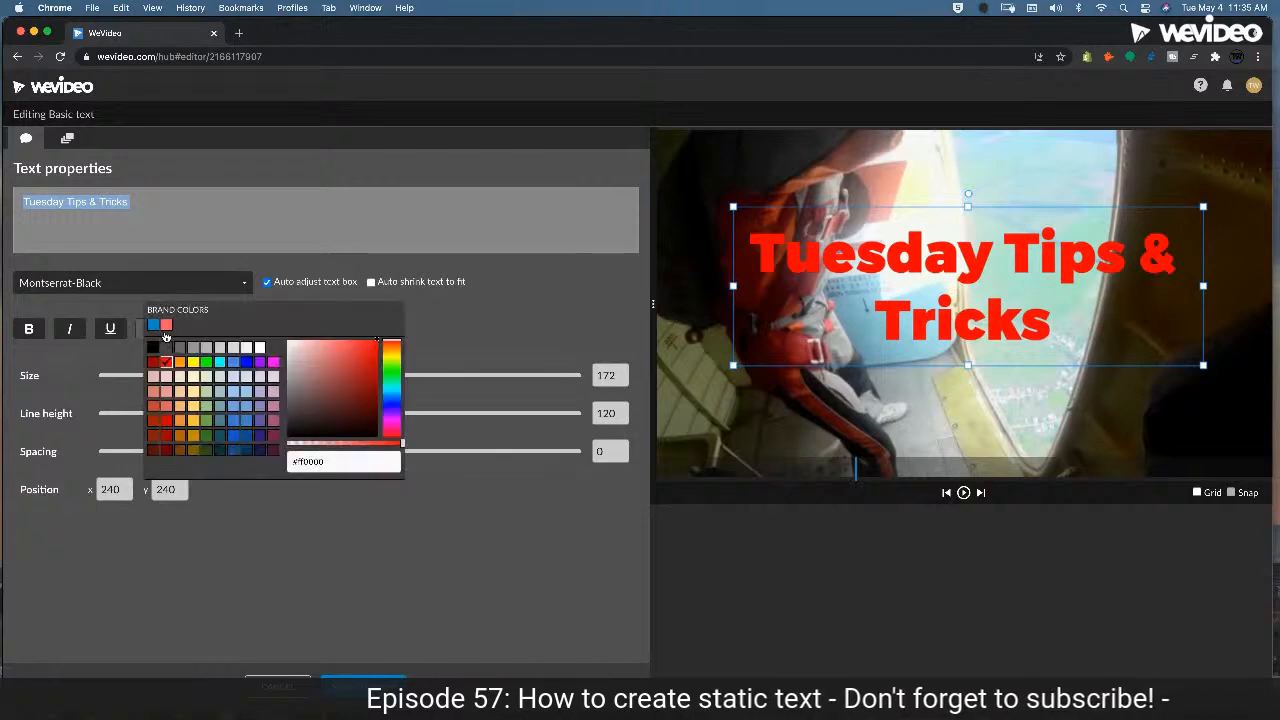
mouse_move(381, 444)
left_mouse_down()
mouse_move(349, 443)
mouse_move(404, 450)
left_mouse_up()
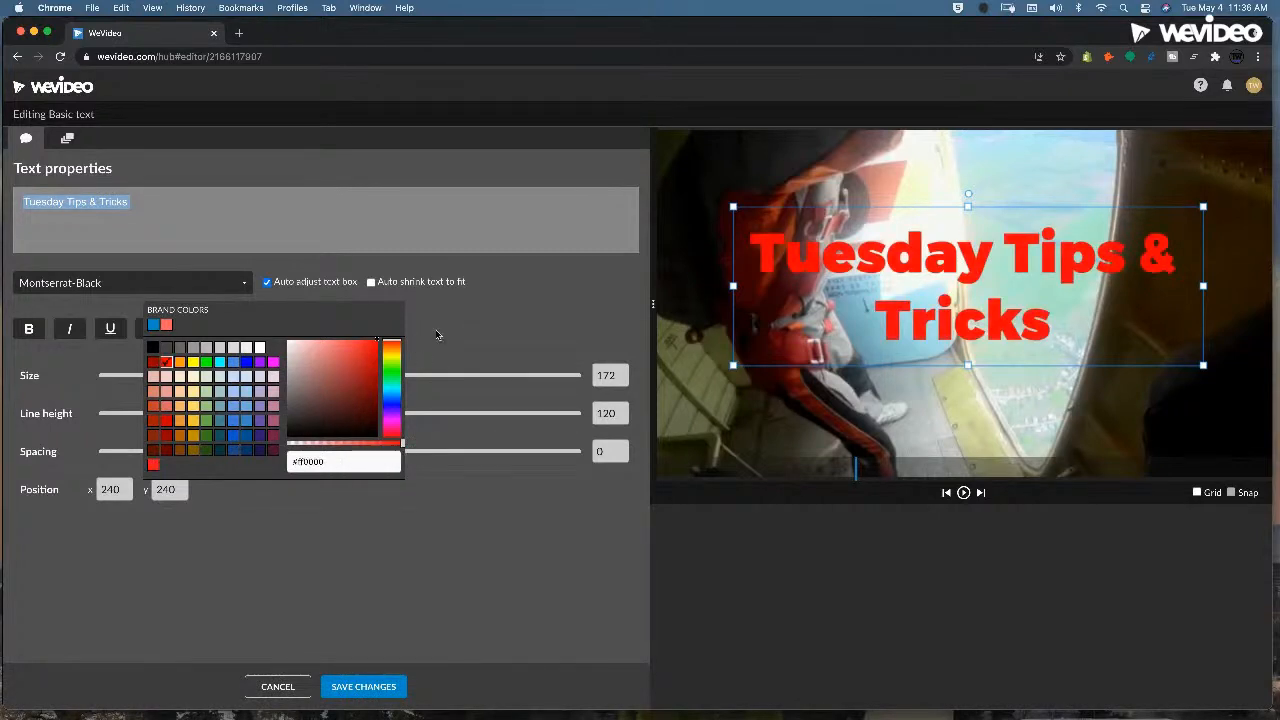
left_click(464, 315)
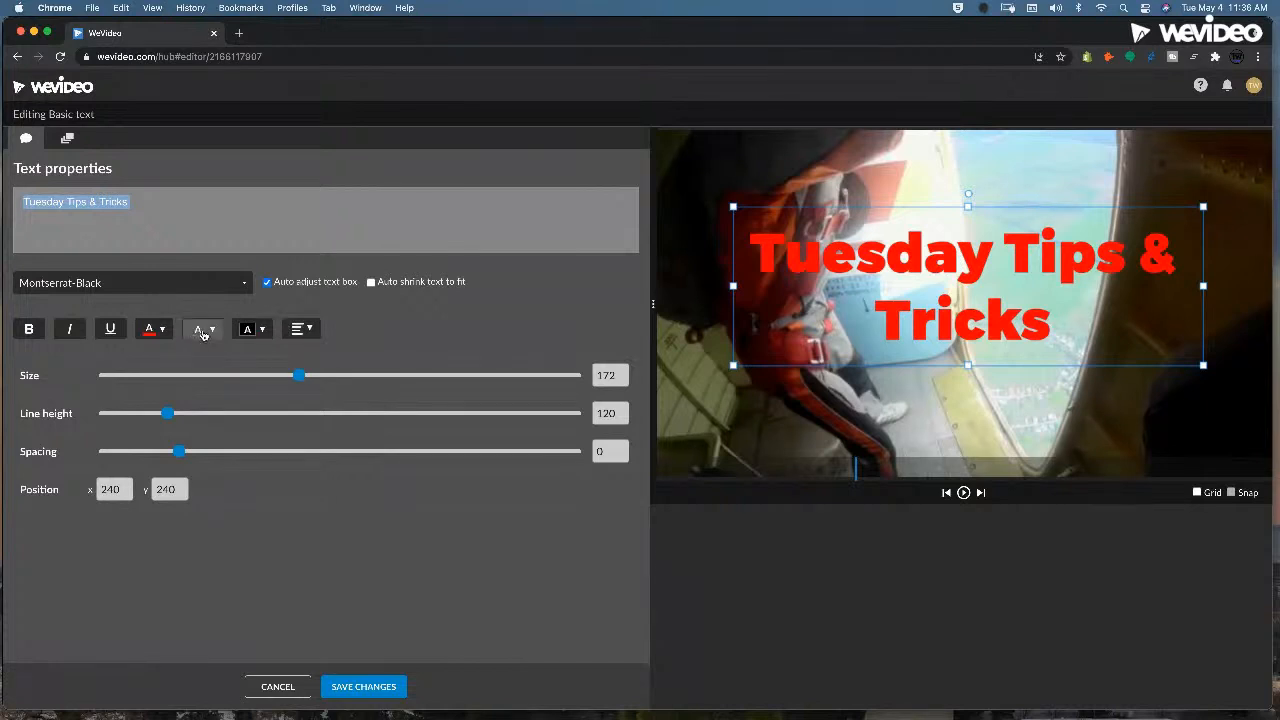
left_click(165, 331)
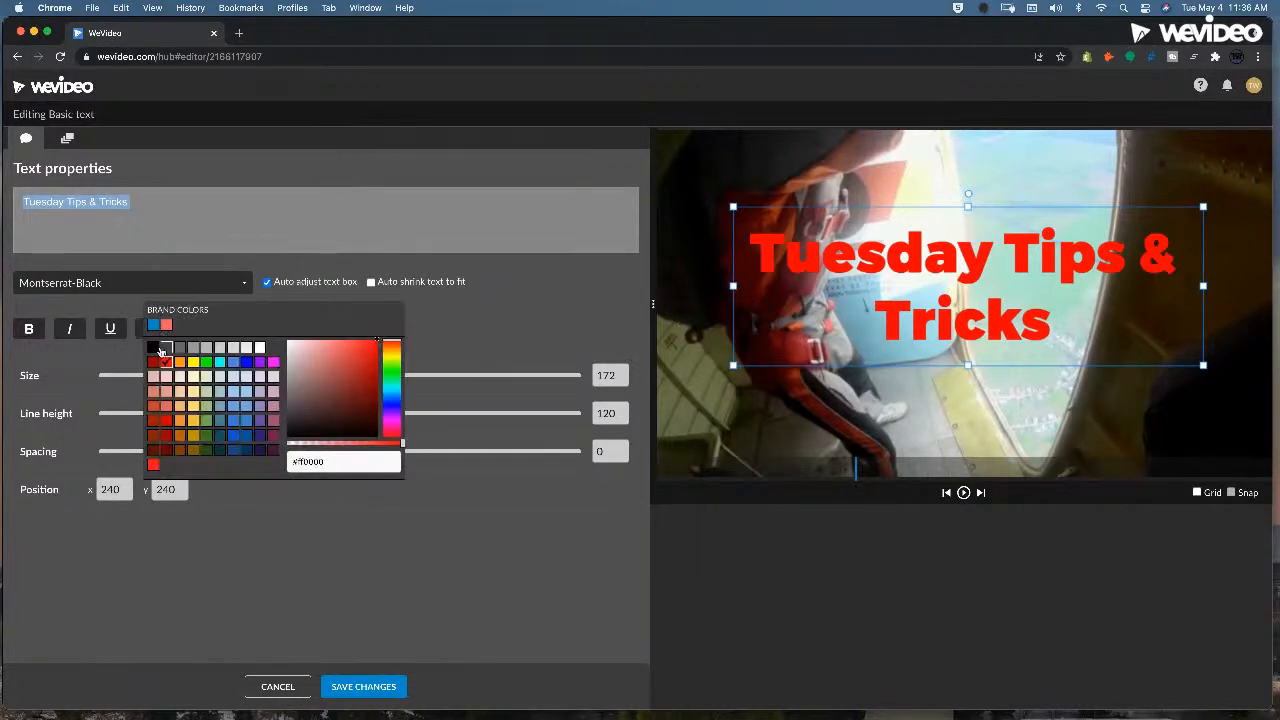
left_click(471, 320)
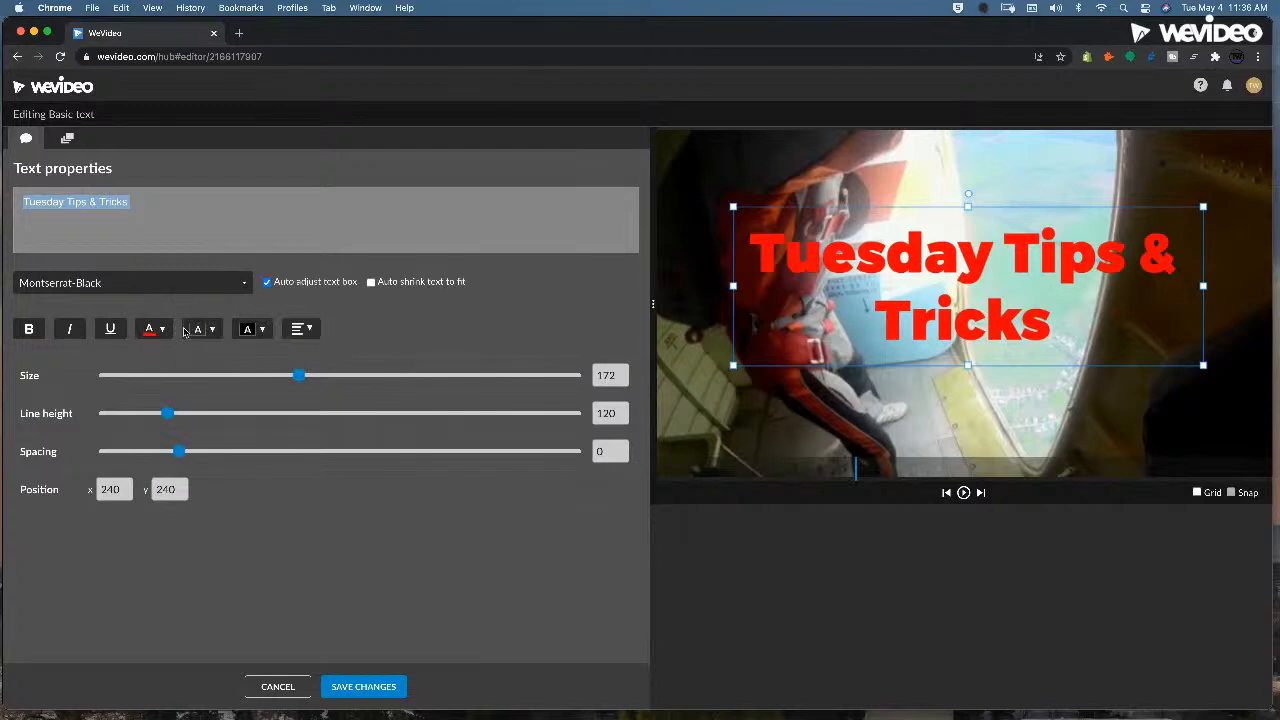
- Give the title text an orange background and fill its text box with green #6aa84f
left_click(182, 329)
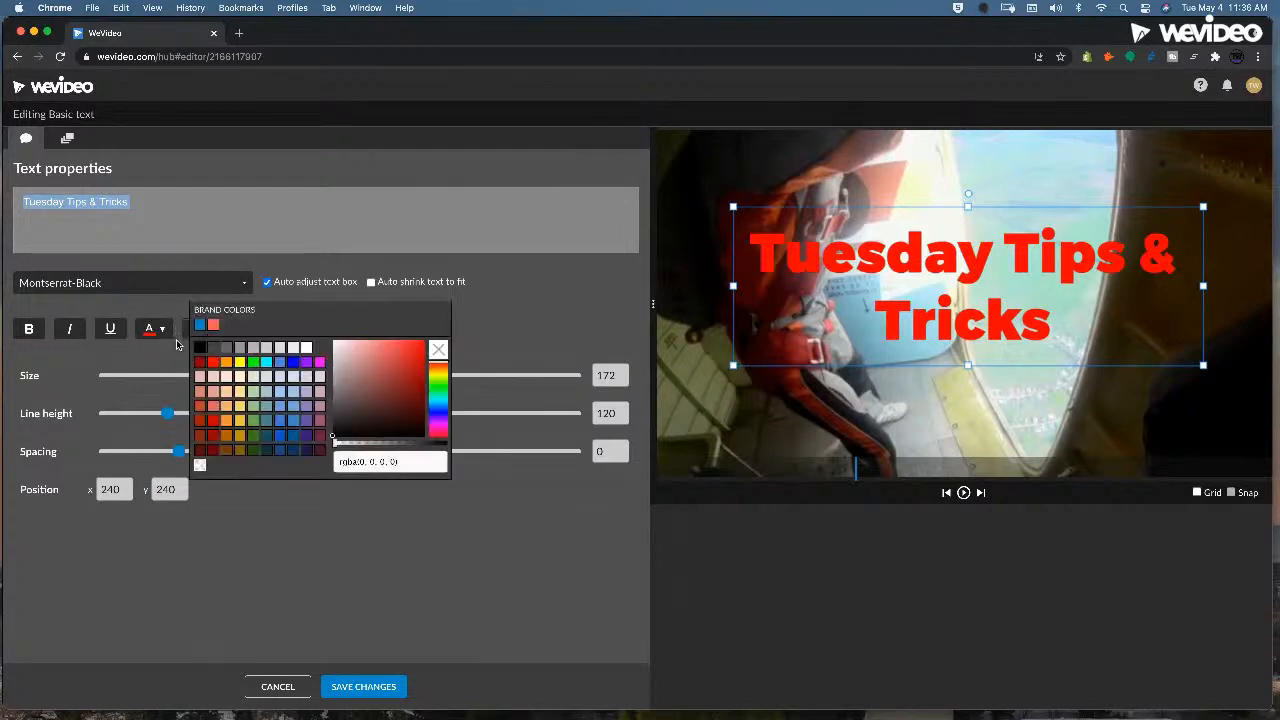
left_click(191, 332)
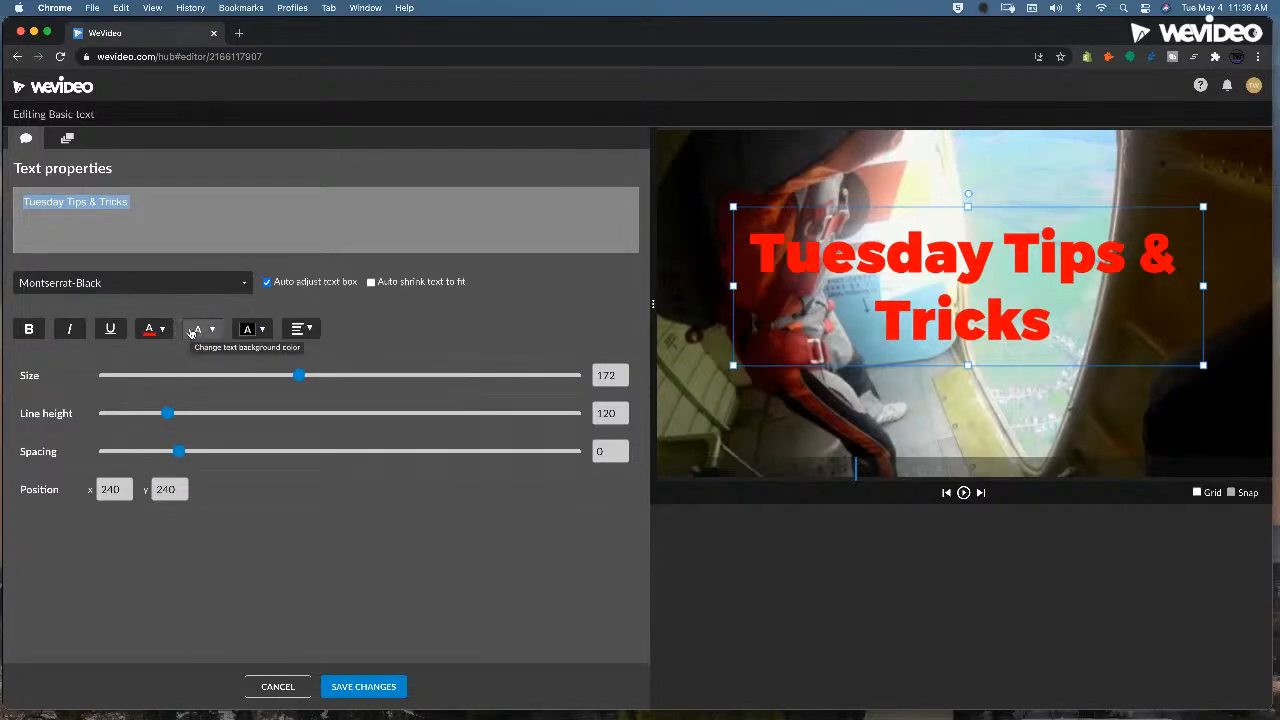
left_click(201, 333)
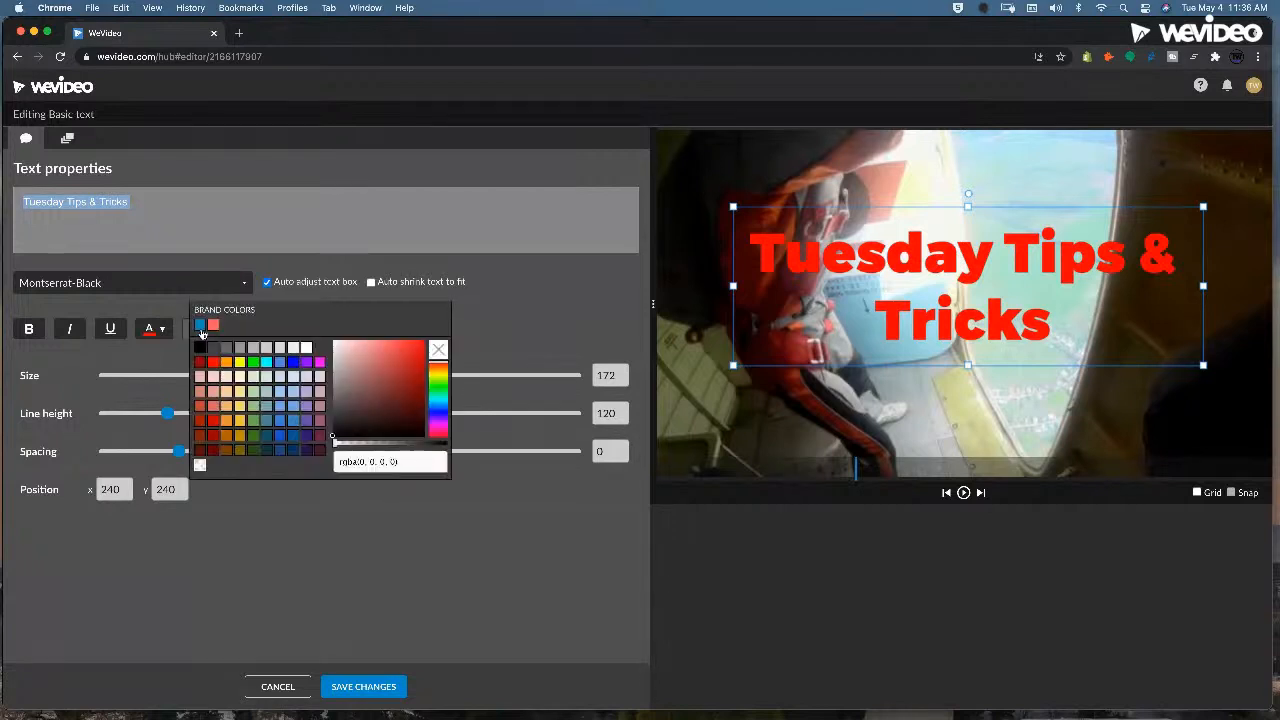
left_click(227, 415)
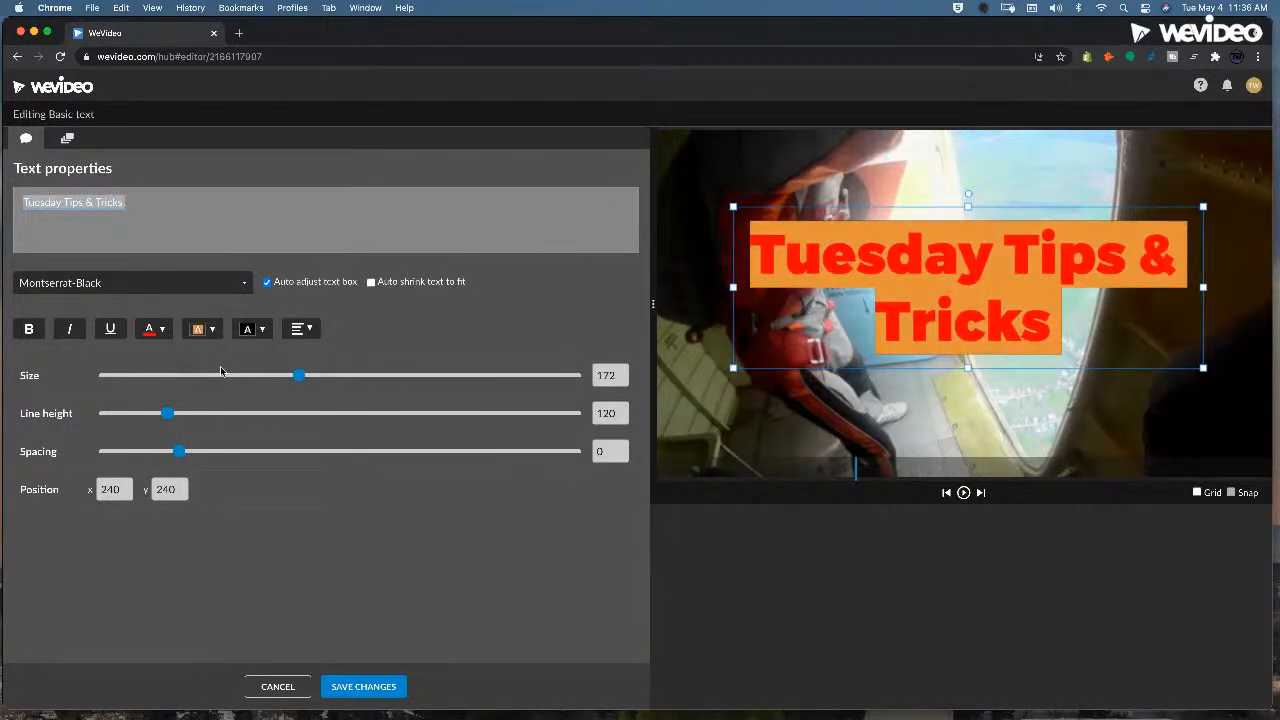
left_click(247, 331)
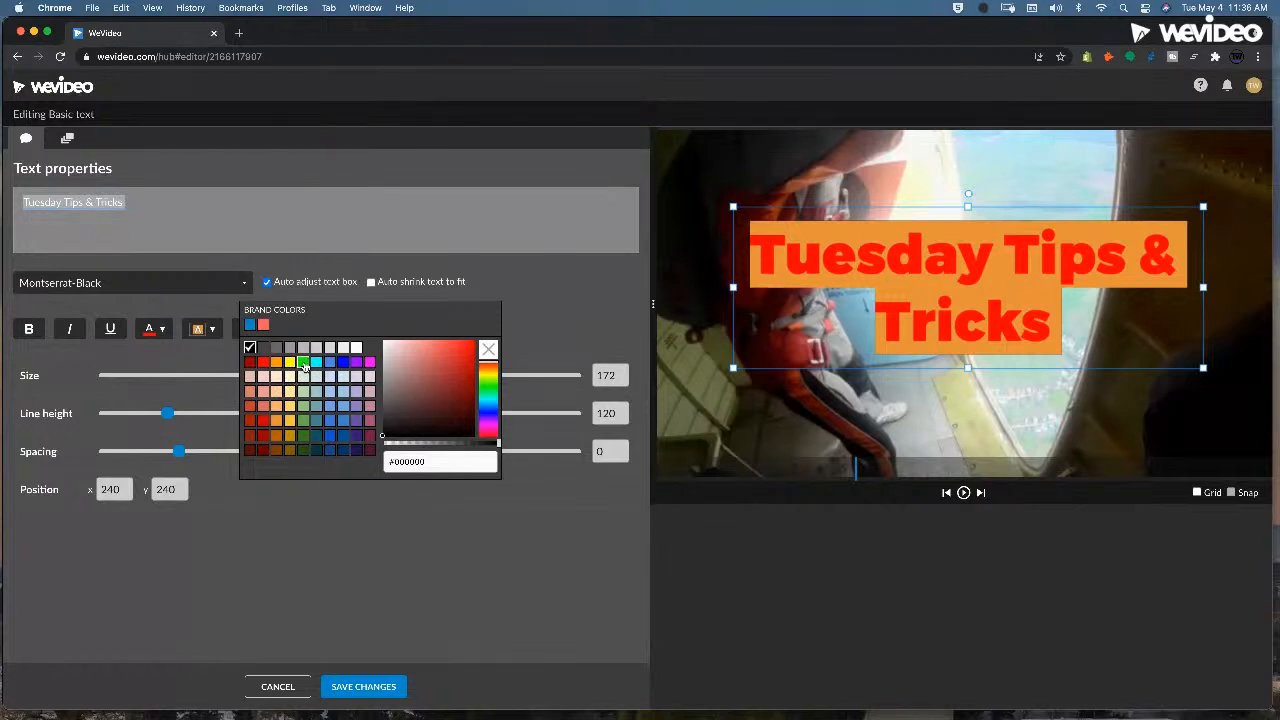
left_click(303, 430)
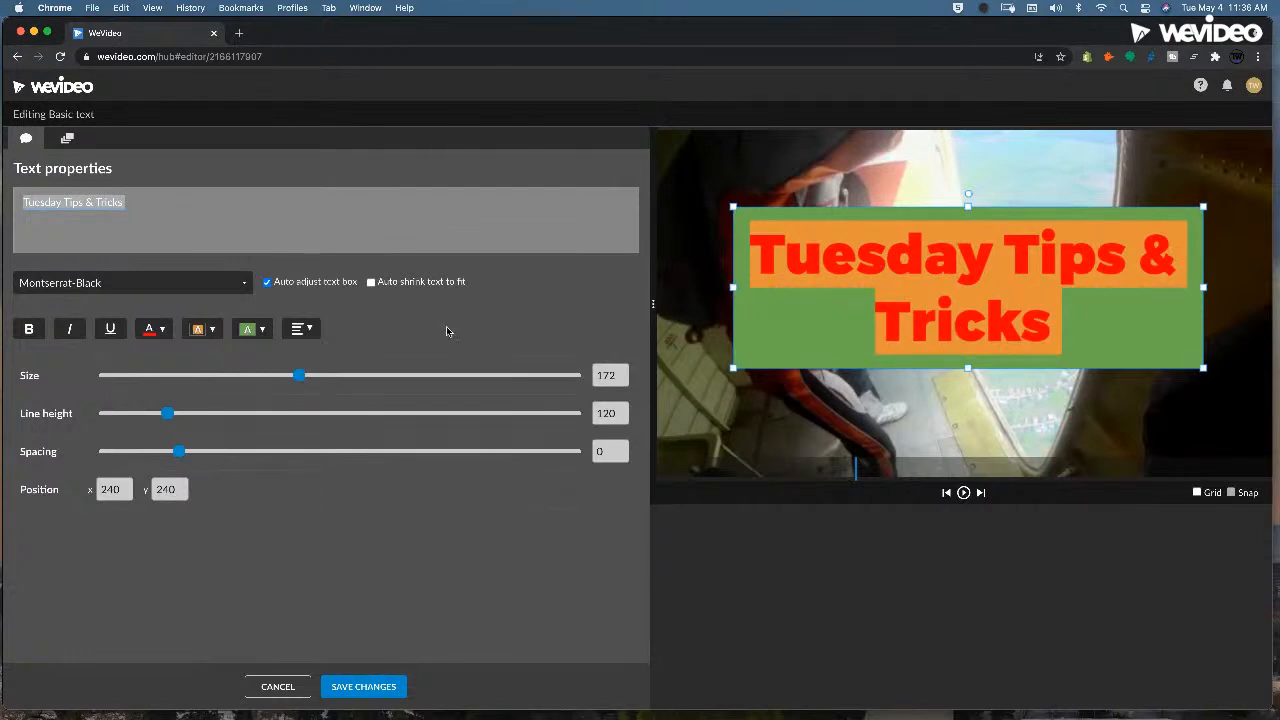
- Try several green and teal shades for the fill of the title's text box
left_click(248, 330)
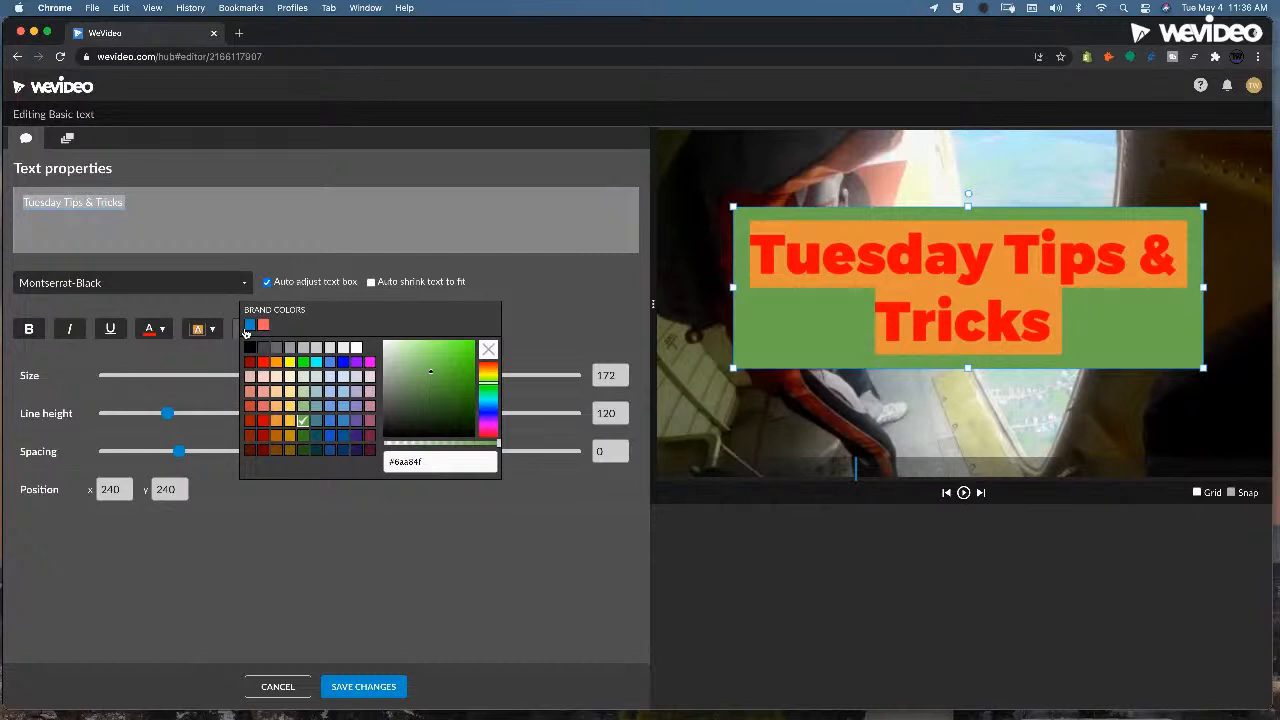
mouse_move(434, 366)
left_mouse_down()
mouse_move(449, 371)
mouse_move(433, 405)
left_mouse_up()
left_click(415, 368)
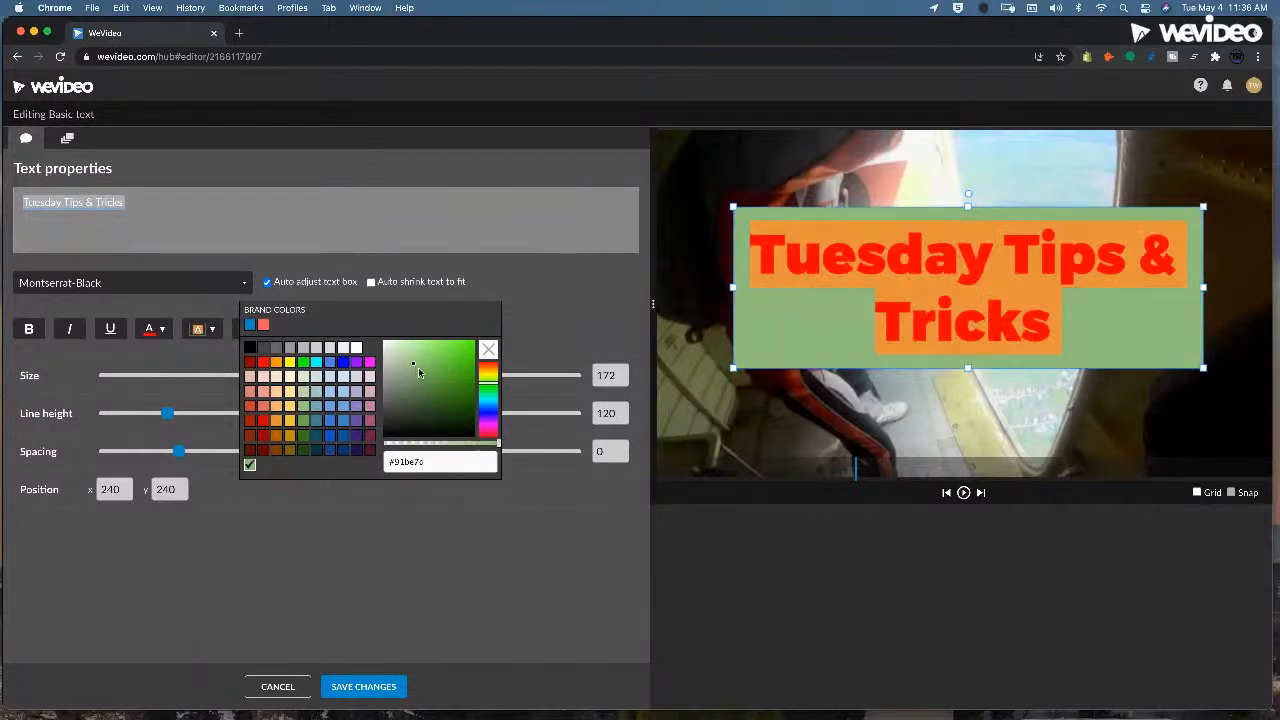
left_click(448, 365)
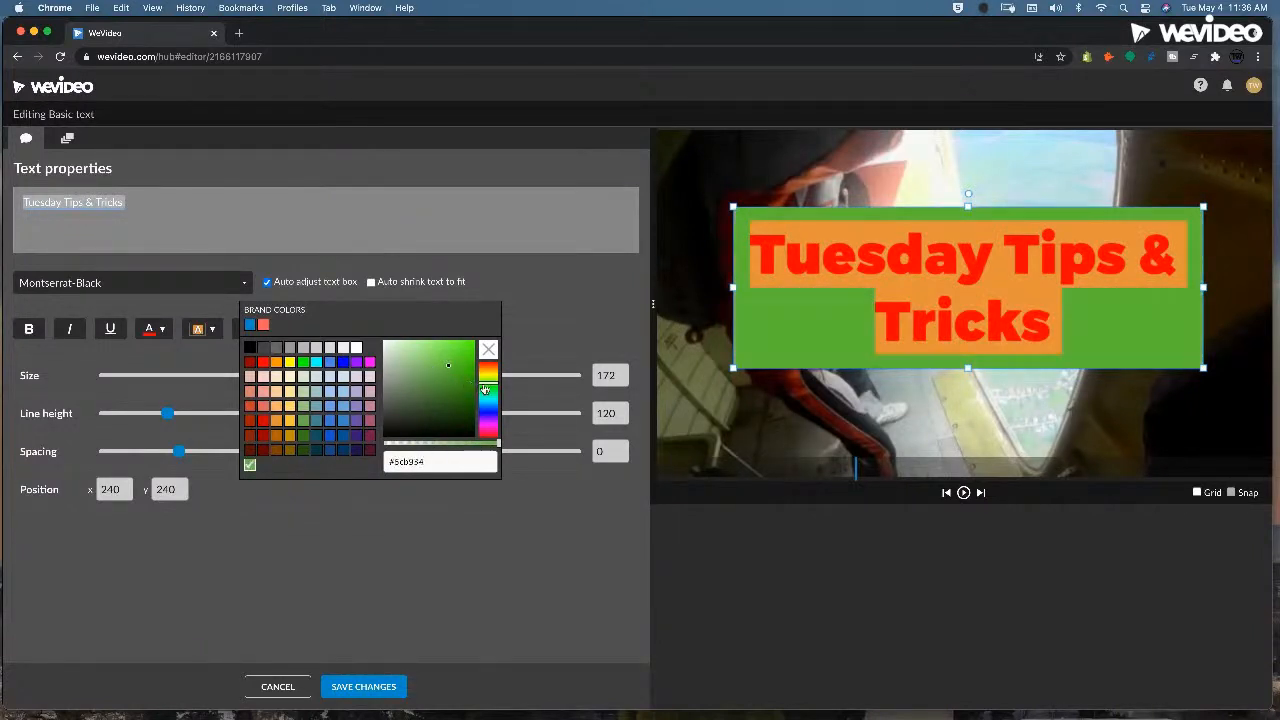
left_click_drag(486, 389, 487, 403)
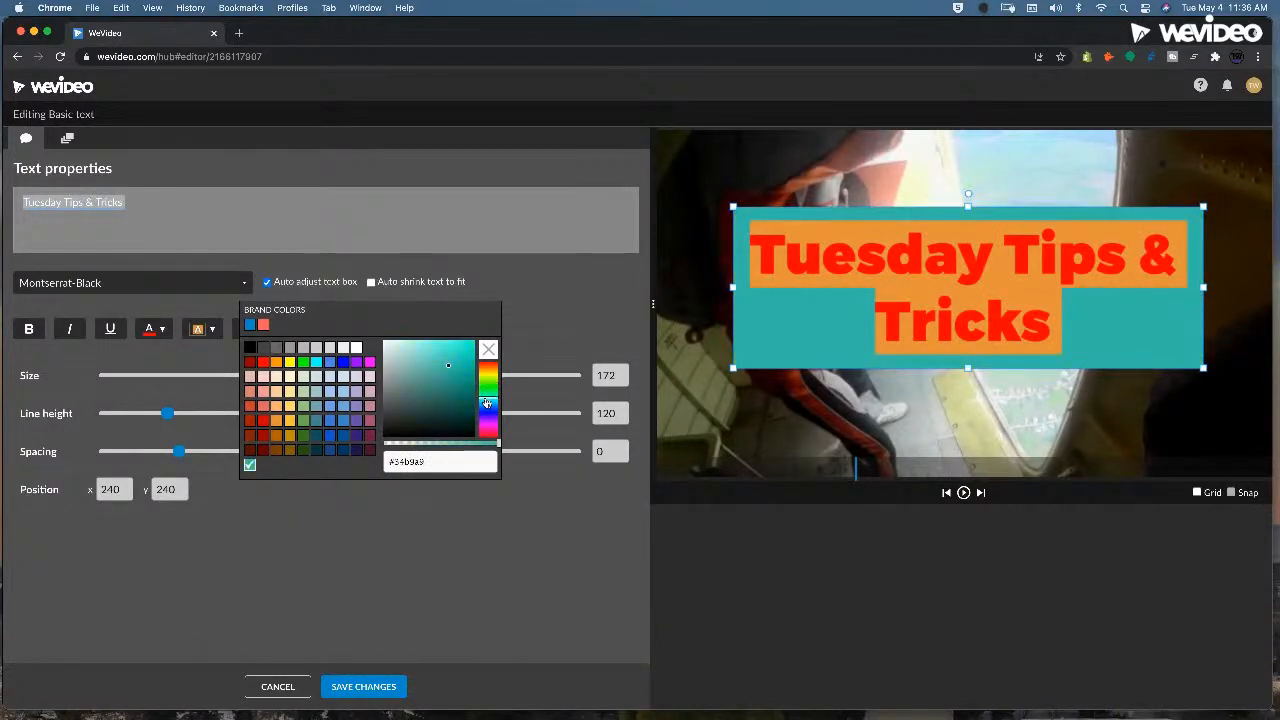
left_click(412, 350)
mouse_move(406, 374)
left_mouse_down()
mouse_move(399, 358)
mouse_move(404, 401)
mouse_move(437, 398)
mouse_move(445, 375)
left_mouse_up()
left_click(437, 361)
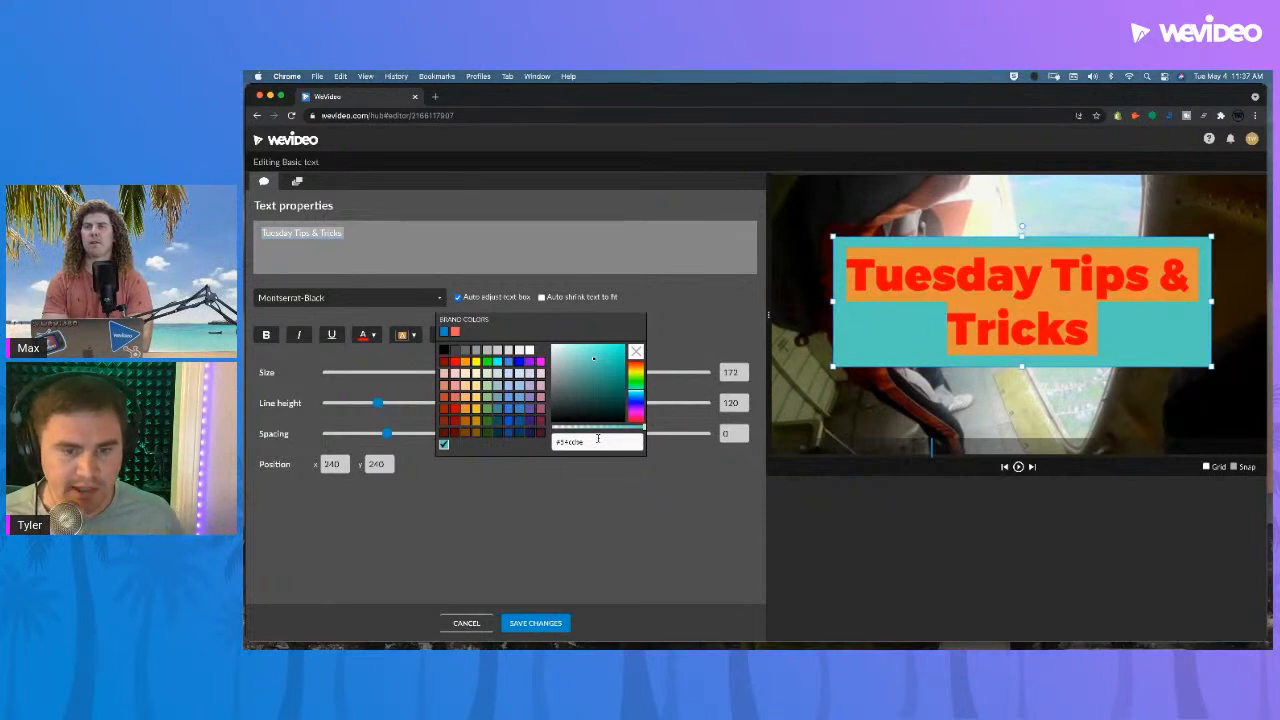
- Set the fill colour of the title's text box to the hex value #0089cc
left_click_drag(568, 445, 551, 443)
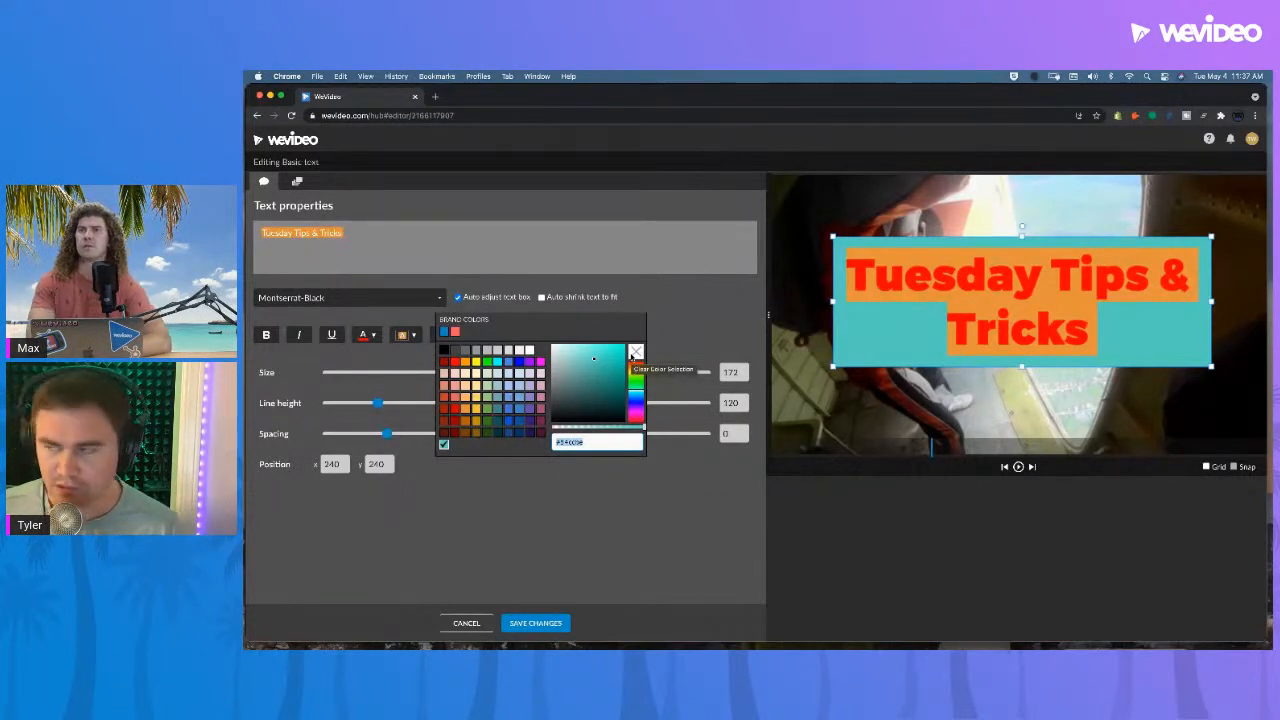
type("0089cc")
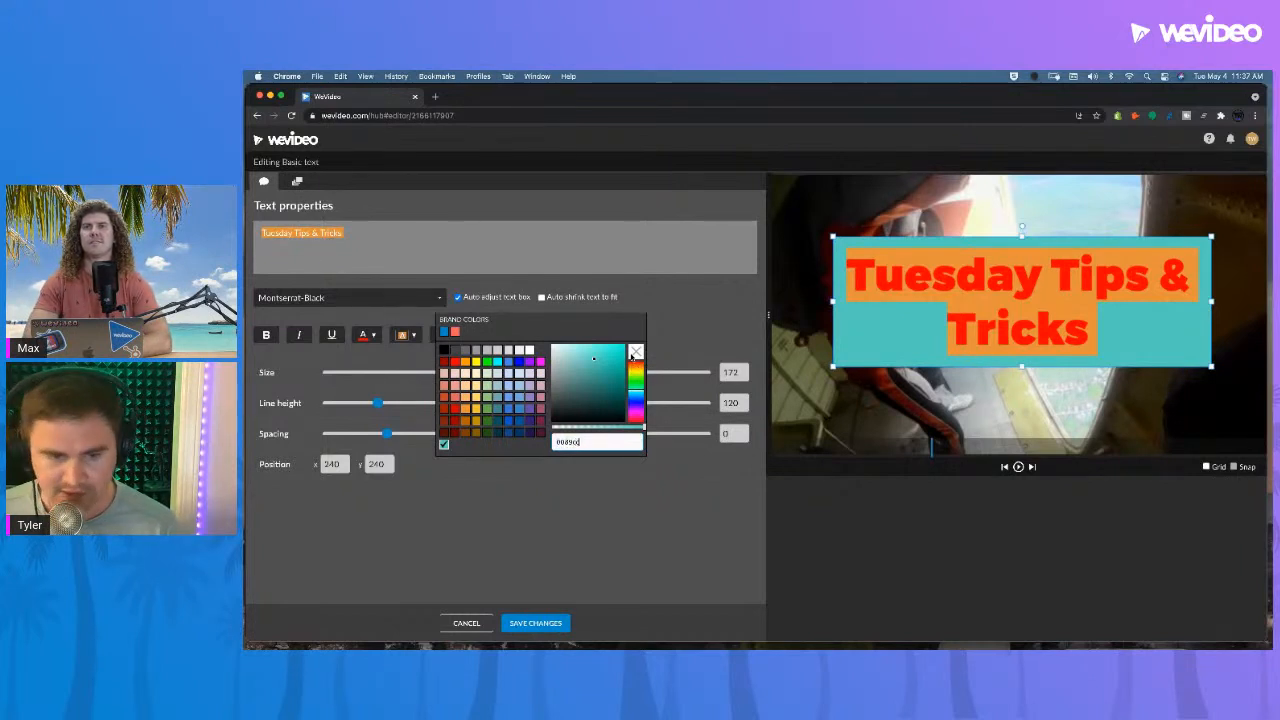
left_click(625, 492)
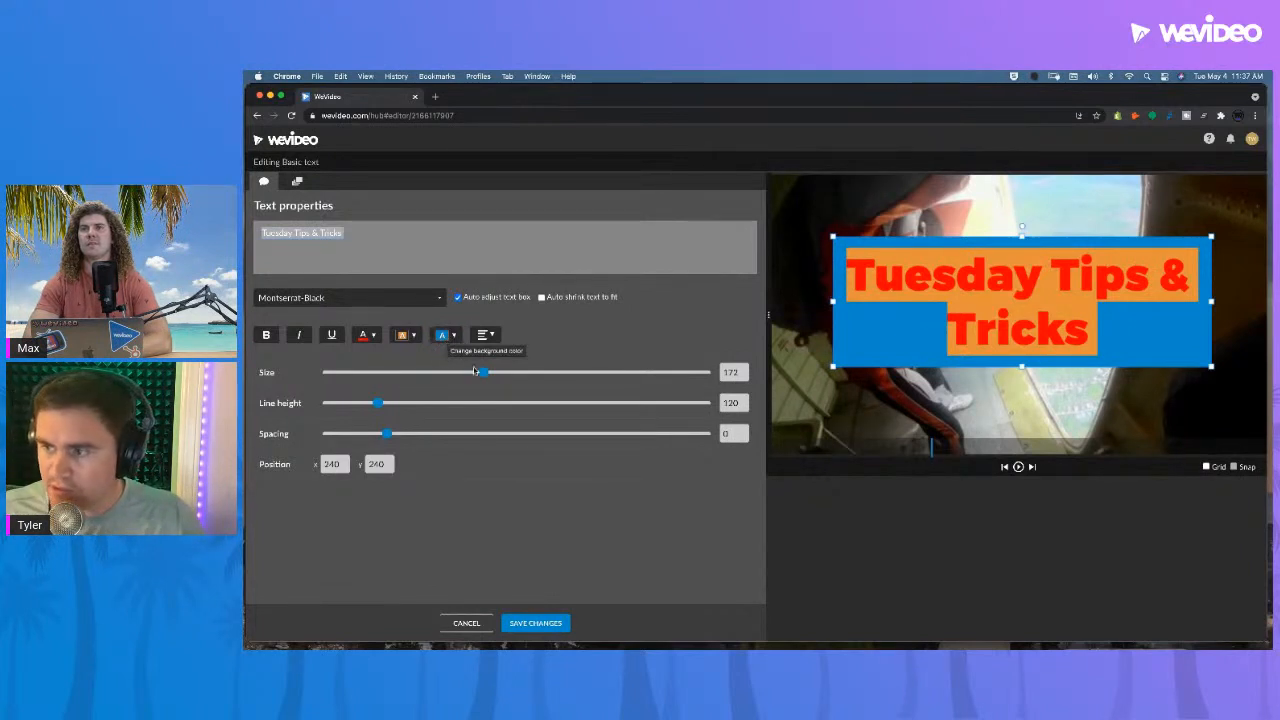
- Reduce the title text size to 142, and try left and right alignment before restoring centre alignment
left_click_drag(484, 374, 453, 374)
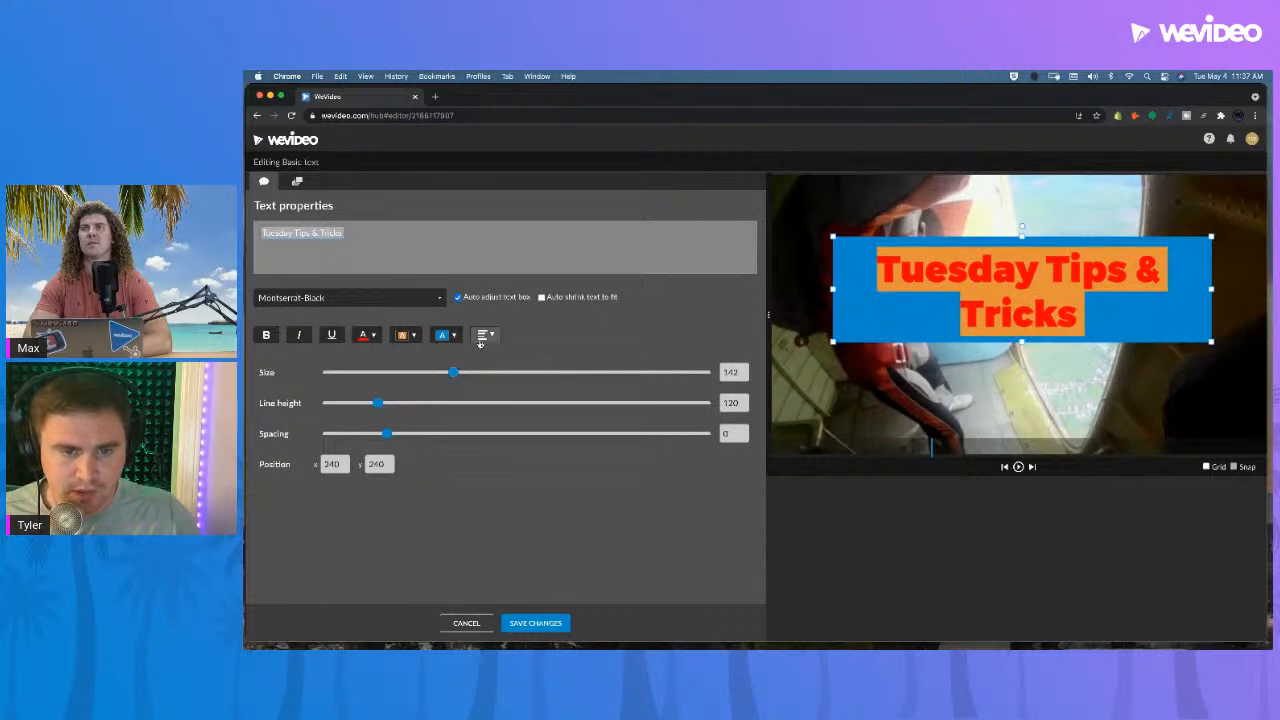
left_click(484, 336)
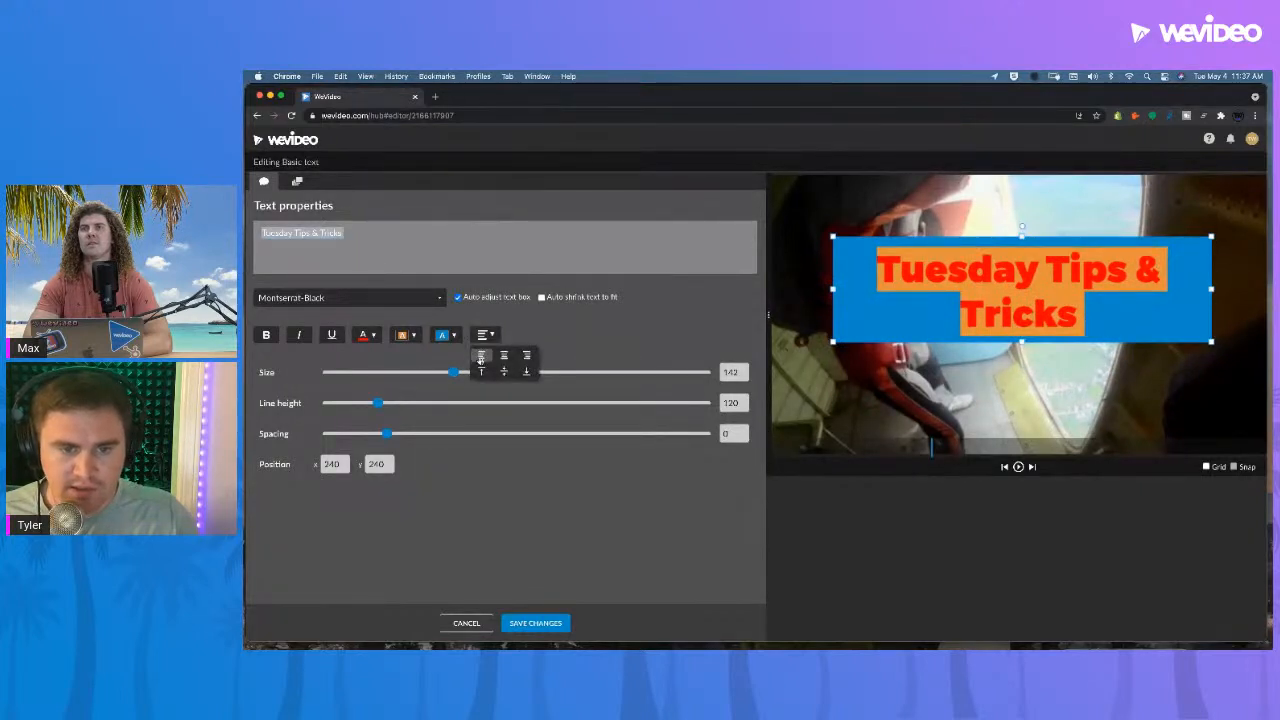
left_click(481, 356)
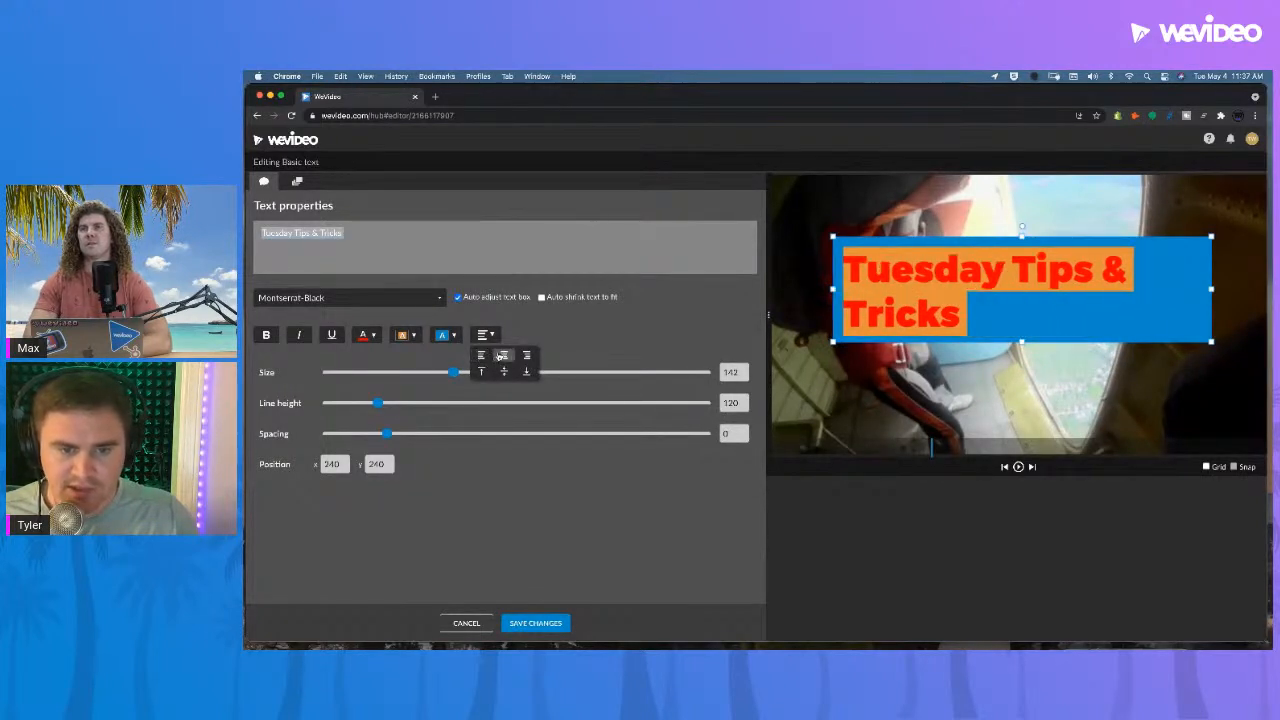
left_click(504, 356)
left_click(535, 357)
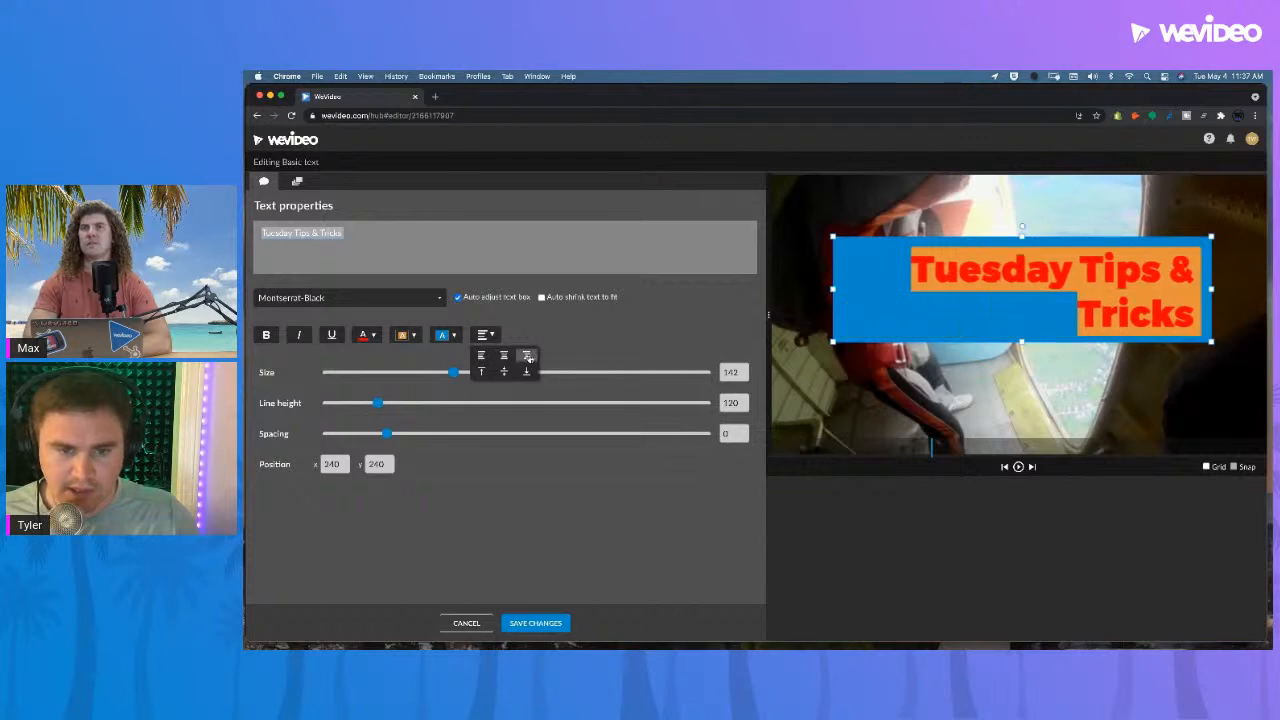
left_click(481, 356)
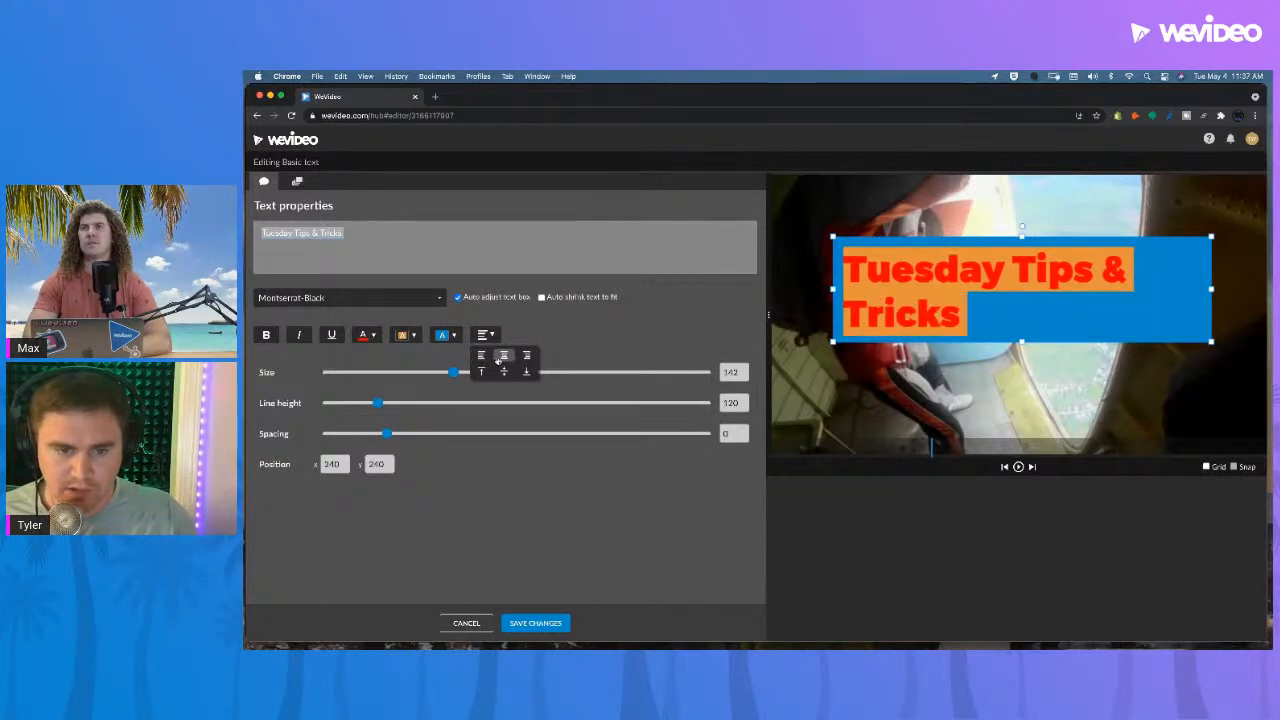
left_click(504, 356)
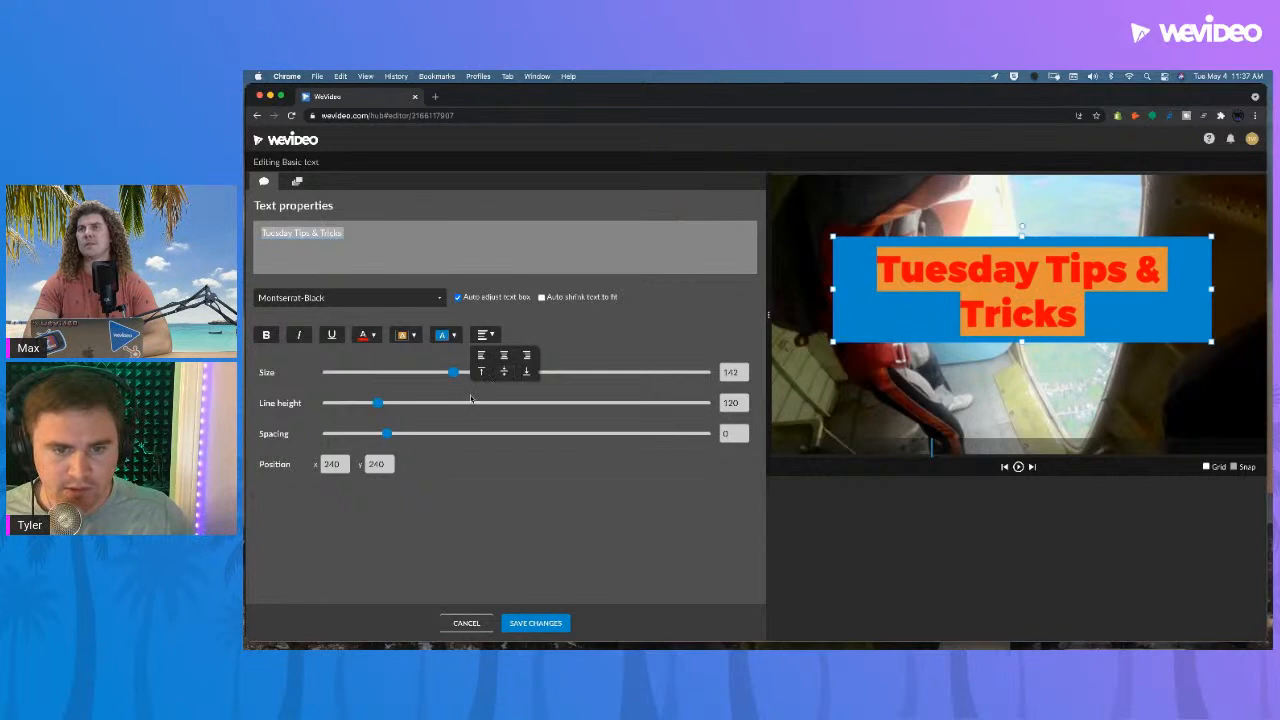
left_click(428, 448)
- Try wider letter spacing on the title text, then settle on a spacing of 1
mouse_move(382, 405)
left_mouse_down()
mouse_move(396, 403)
mouse_move(379, 404)
left_mouse_up()
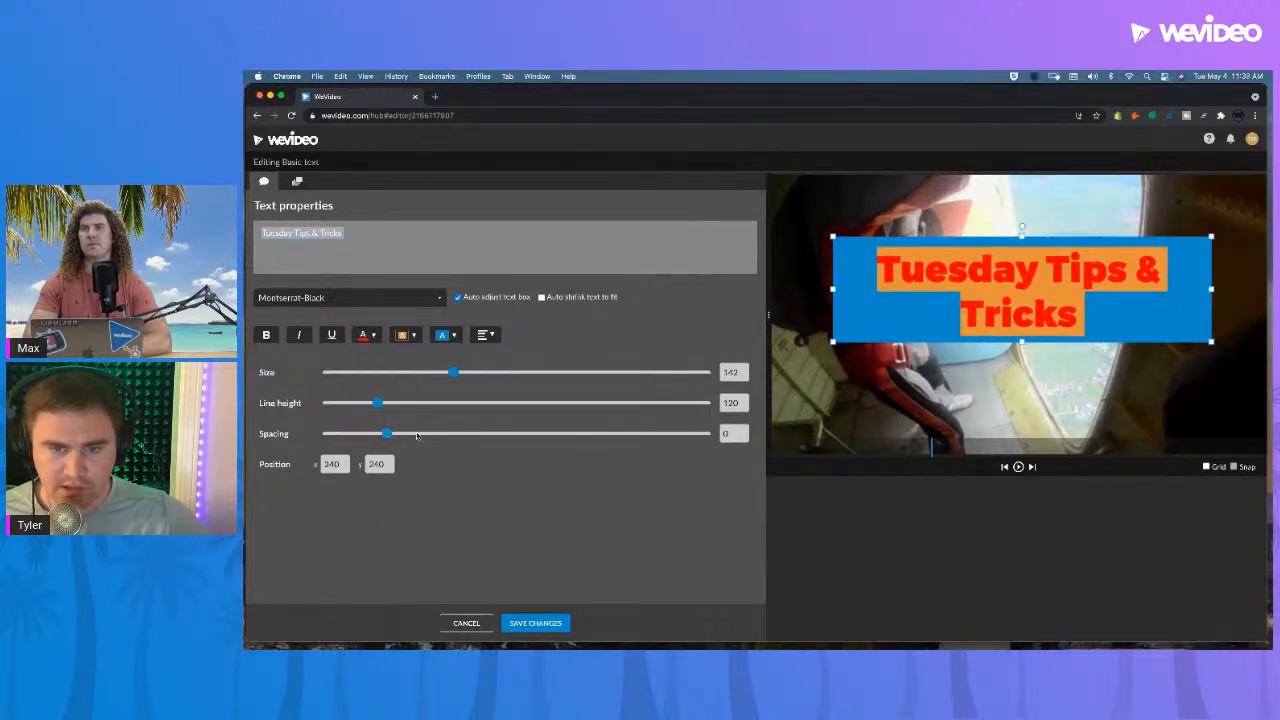
left_click_drag(417, 435, 436, 435)
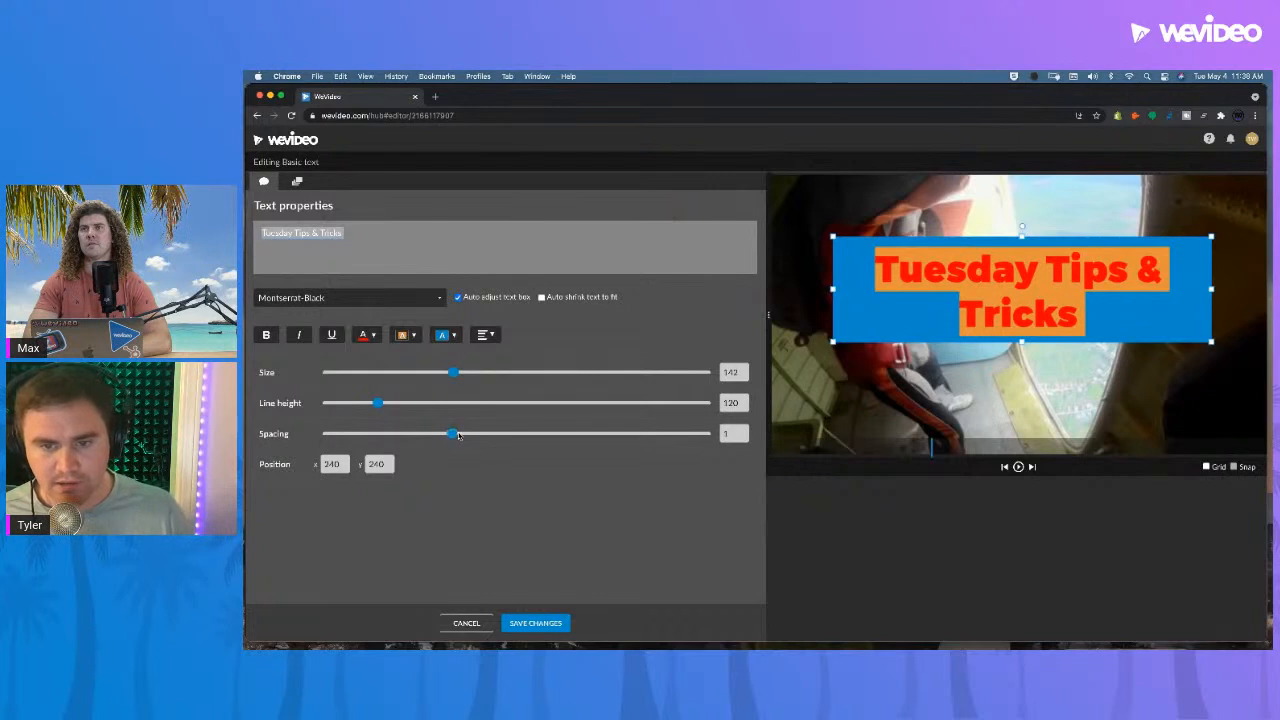
left_click_drag(456, 435, 512, 436)
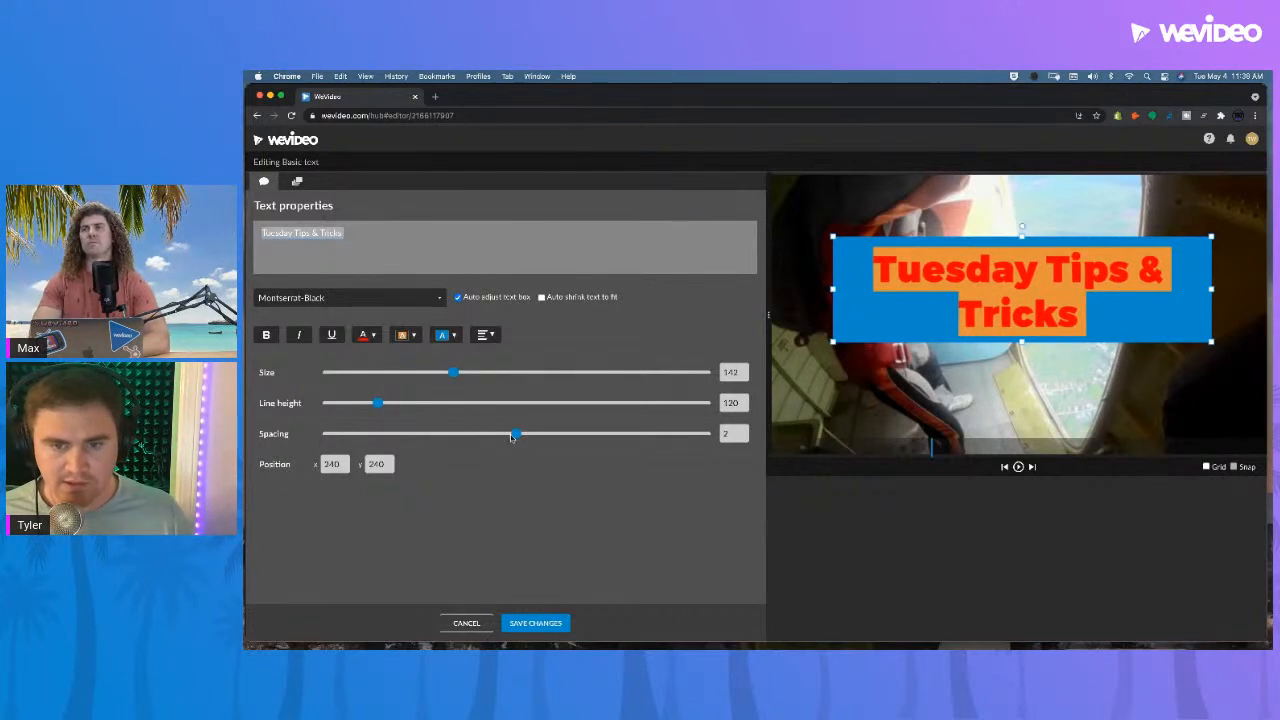
left_click_drag(512, 436, 413, 435)
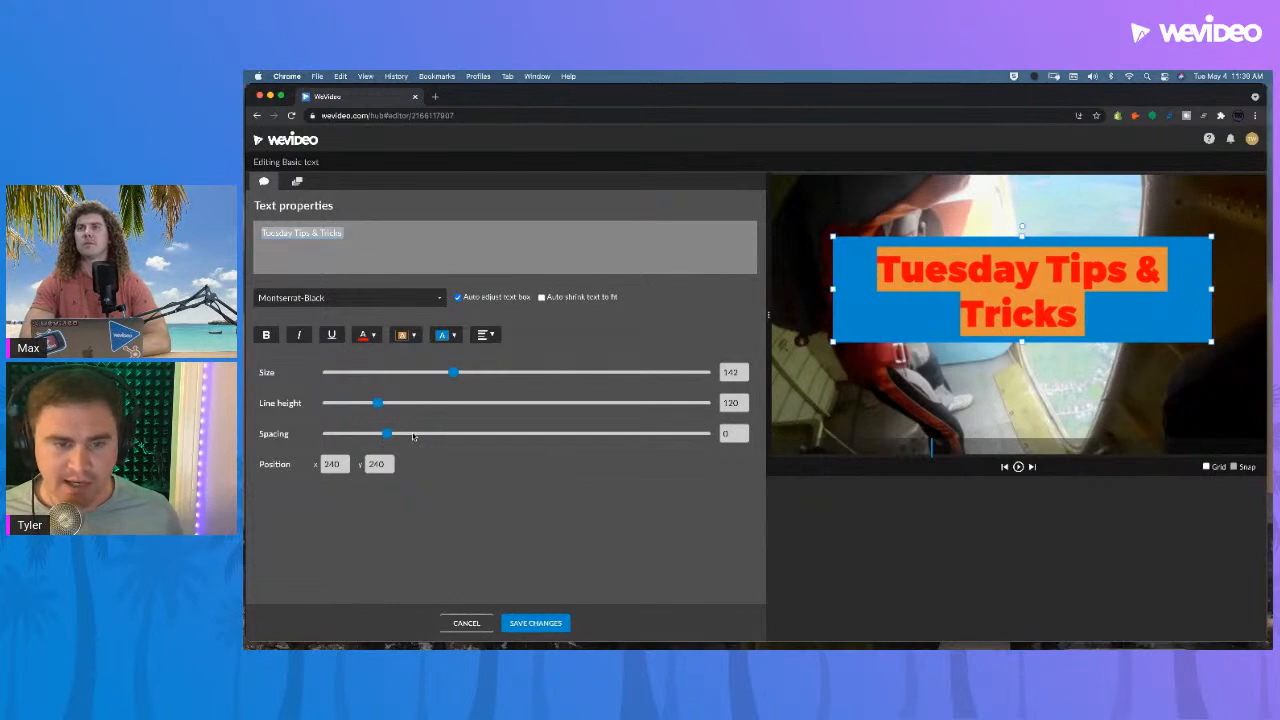
left_click_drag(406, 434, 423, 434)
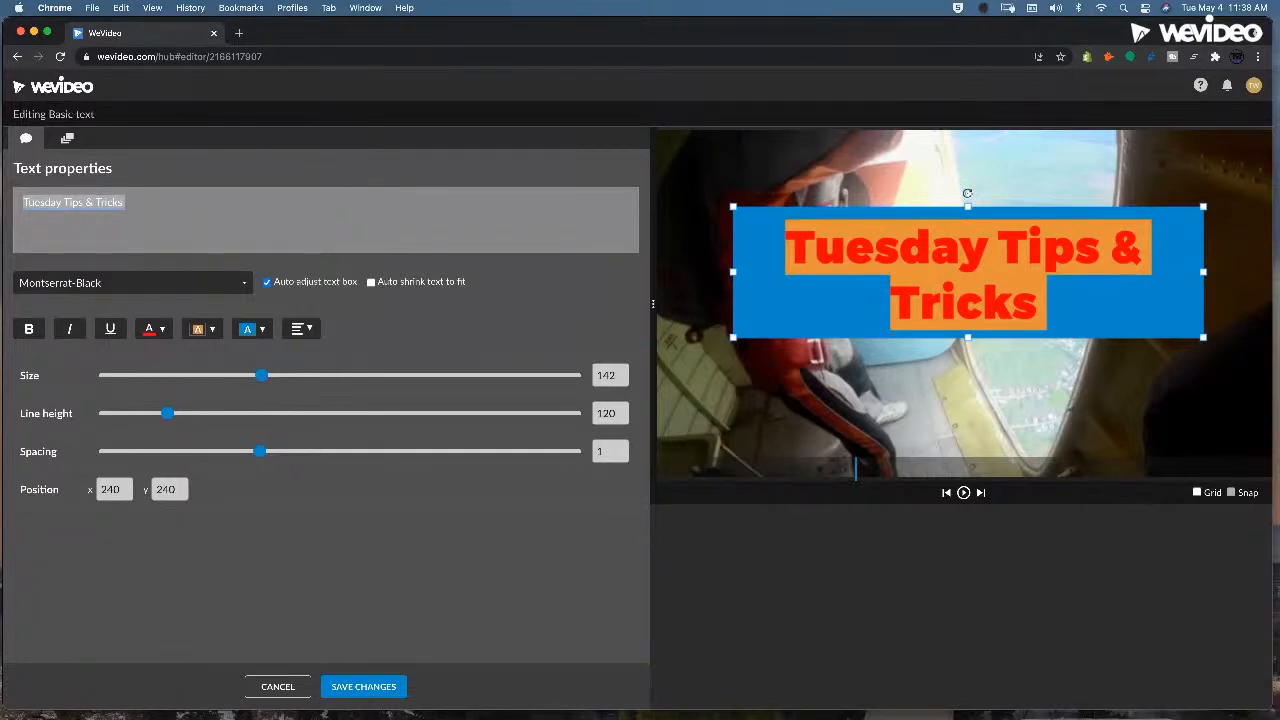
- Try tilting the title box clockwise and shifting it in the frame, then straighten it back to level
left_click_drag(967, 193, 983, 194)
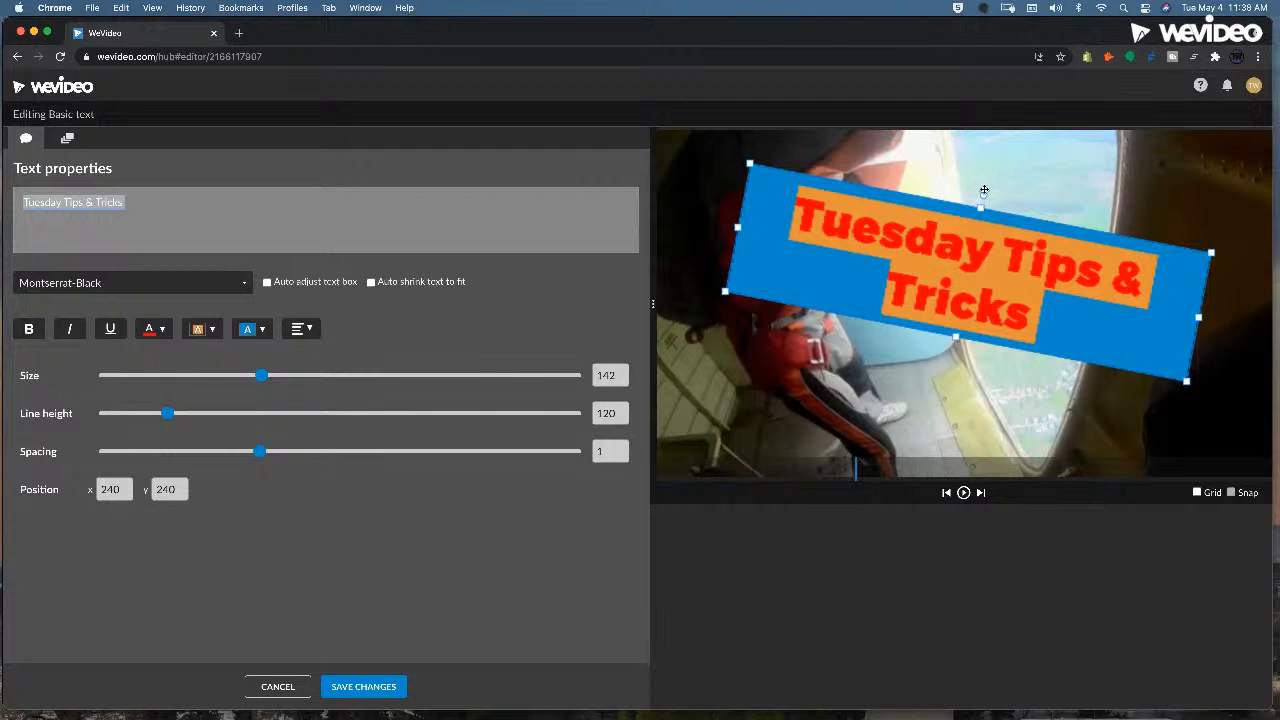
left_click_drag(983, 194, 1001, 207)
left_click_drag(938, 249, 1013, 255)
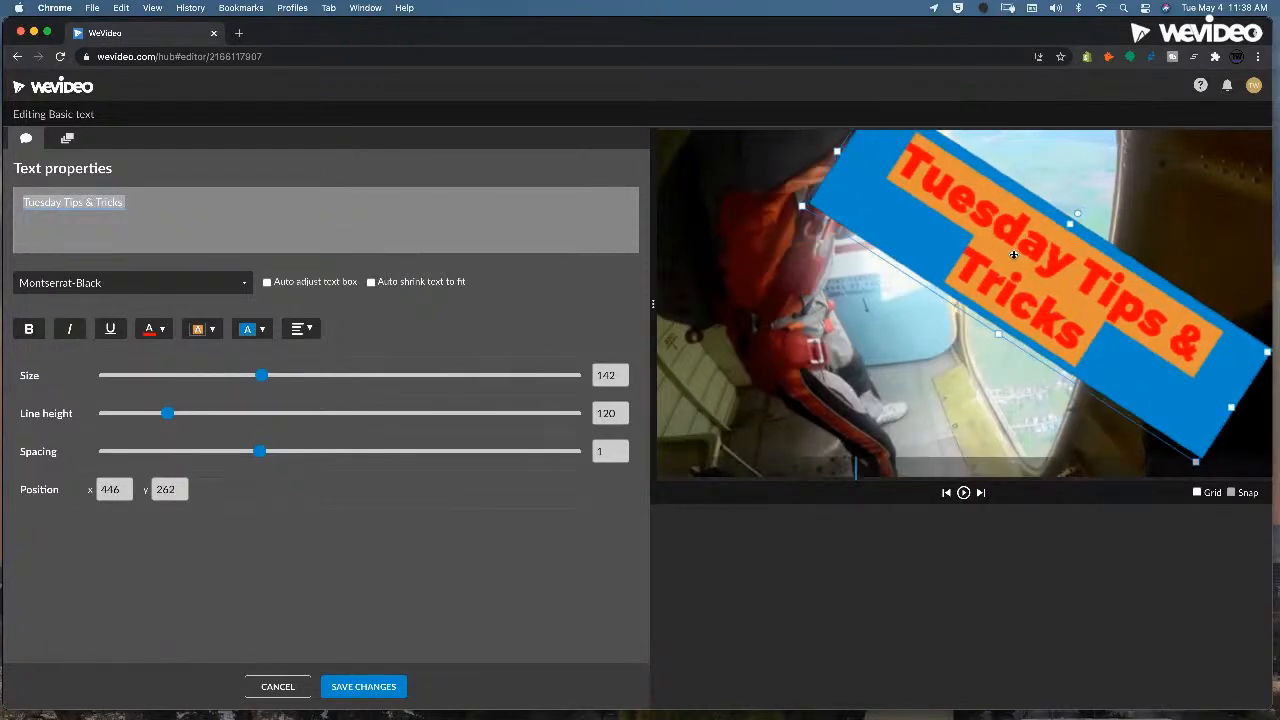
left_click_drag(1079, 211, 1088, 221)
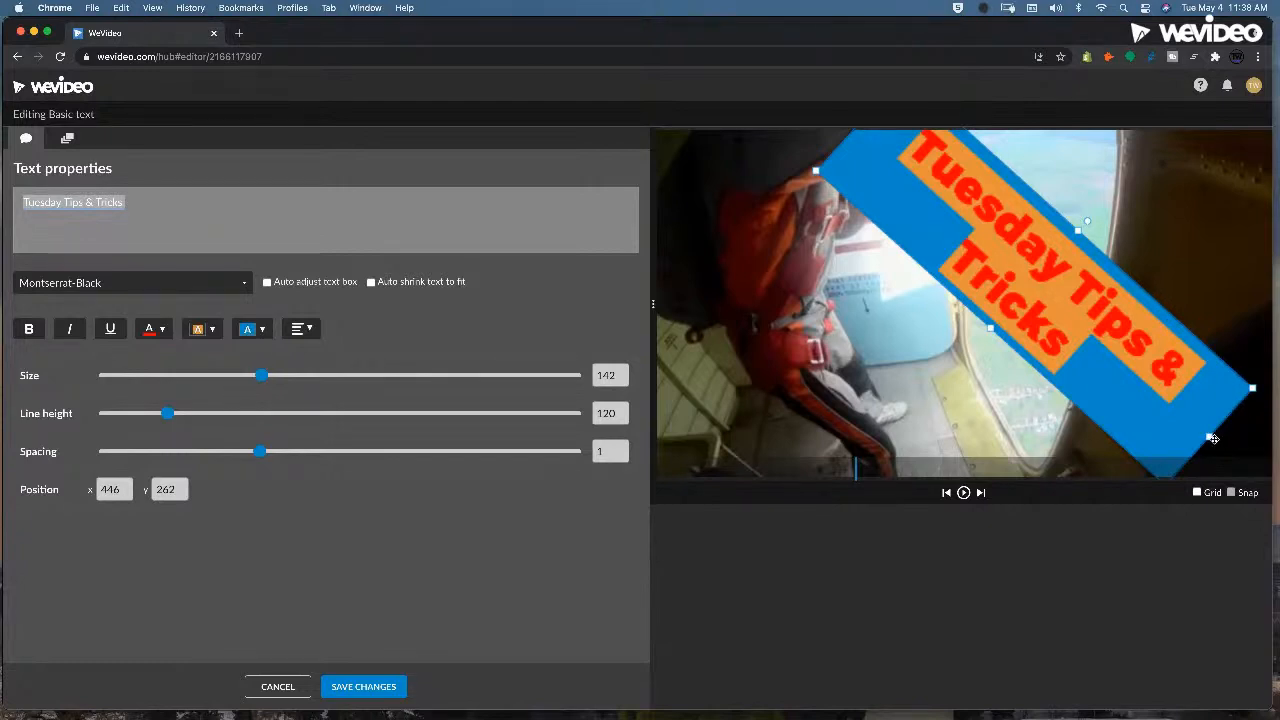
left_click_drag(1213, 439, 1156, 417)
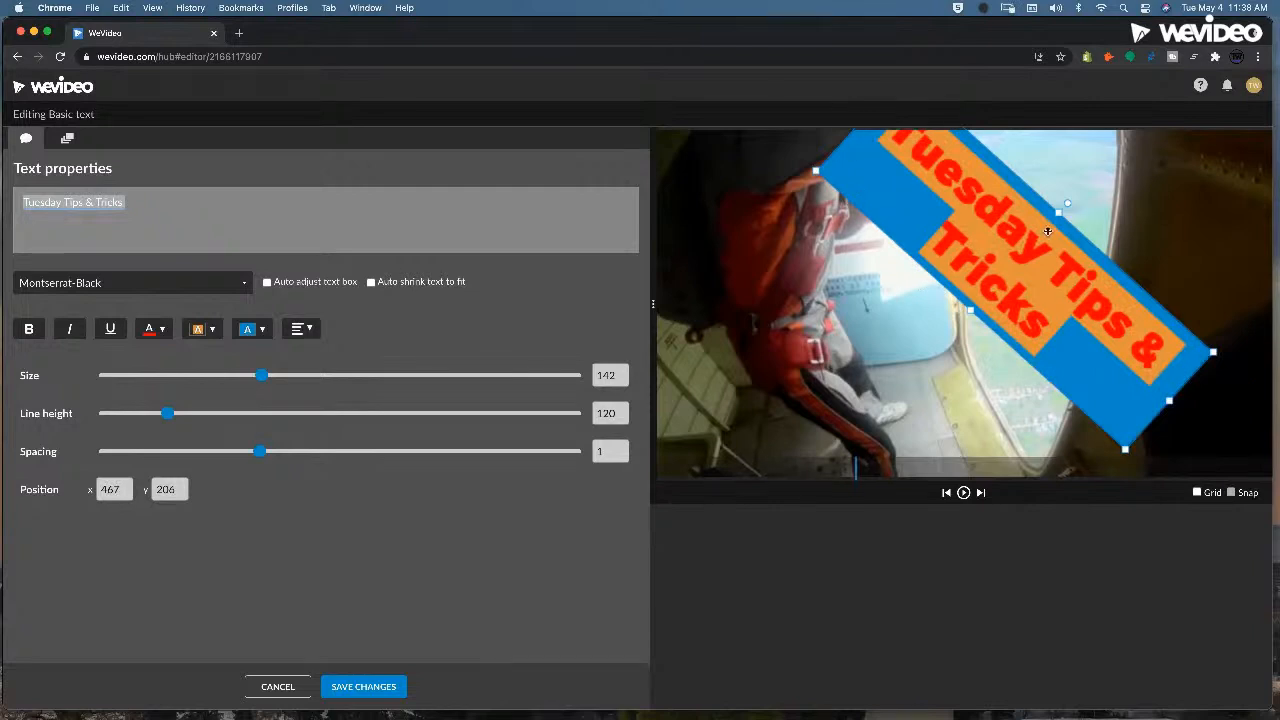
left_click_drag(1069, 202, 1168, 230)
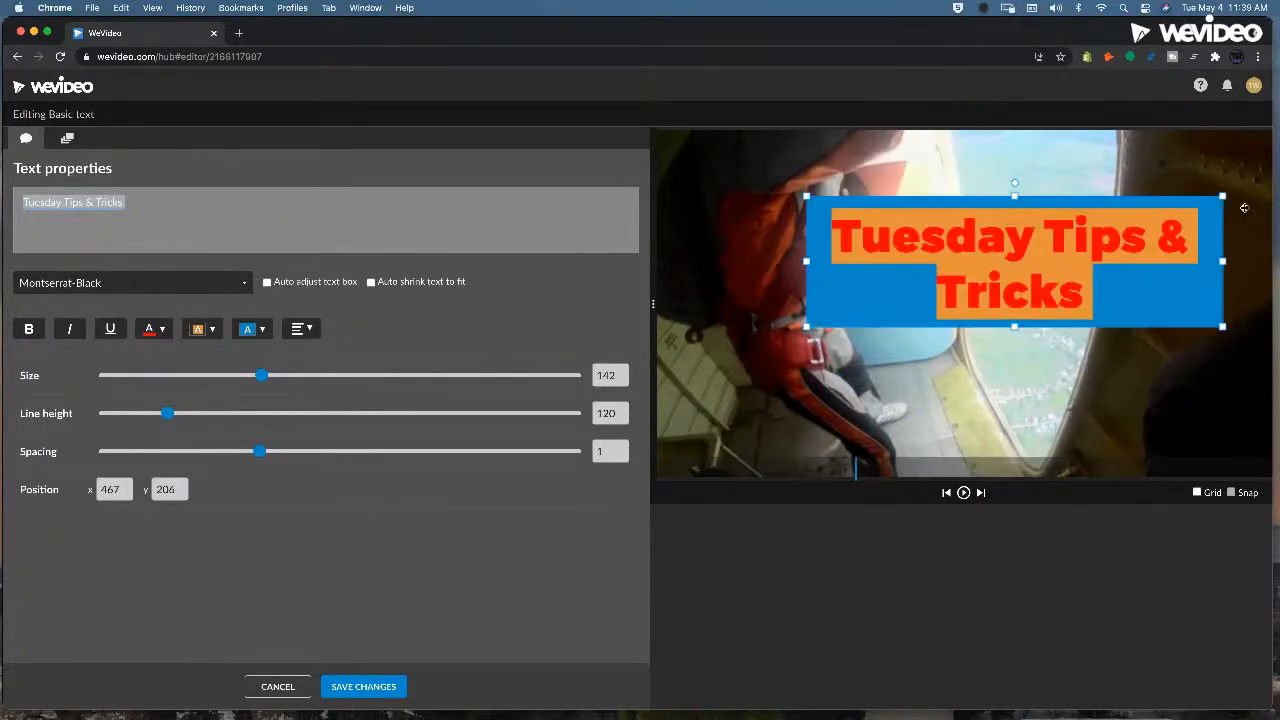
- Resize and reposition the title box to about x 400, y 272, wide enough to fit "Tuesday Tips" on one line
left_click_drag(1223, 261, 1050, 272)
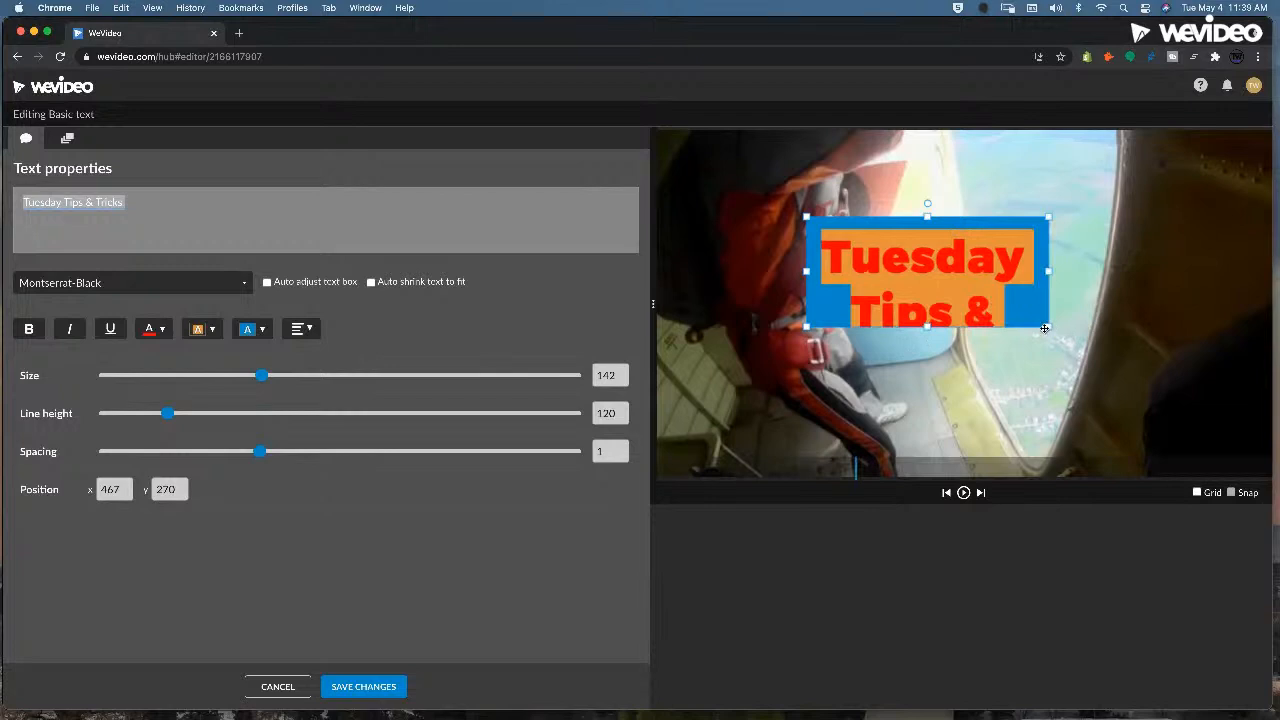
left_click_drag(831, 326, 885, 360)
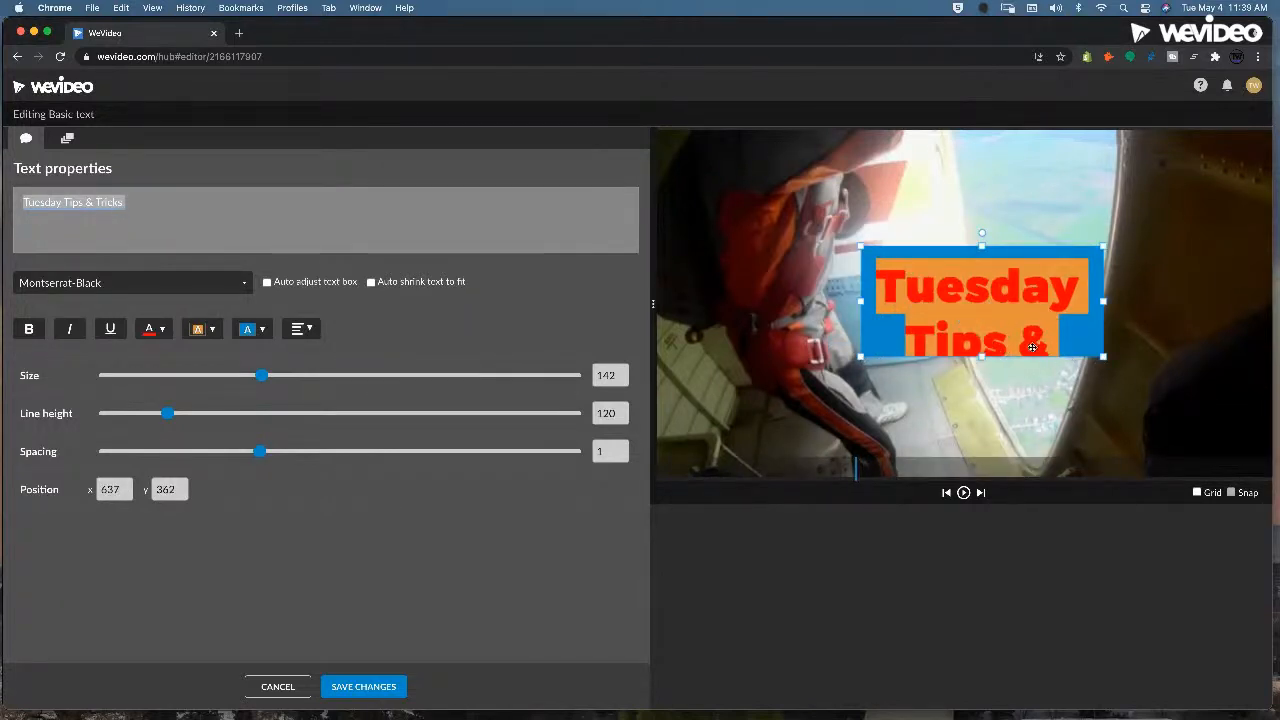
left_click_drag(859, 357, 813, 393)
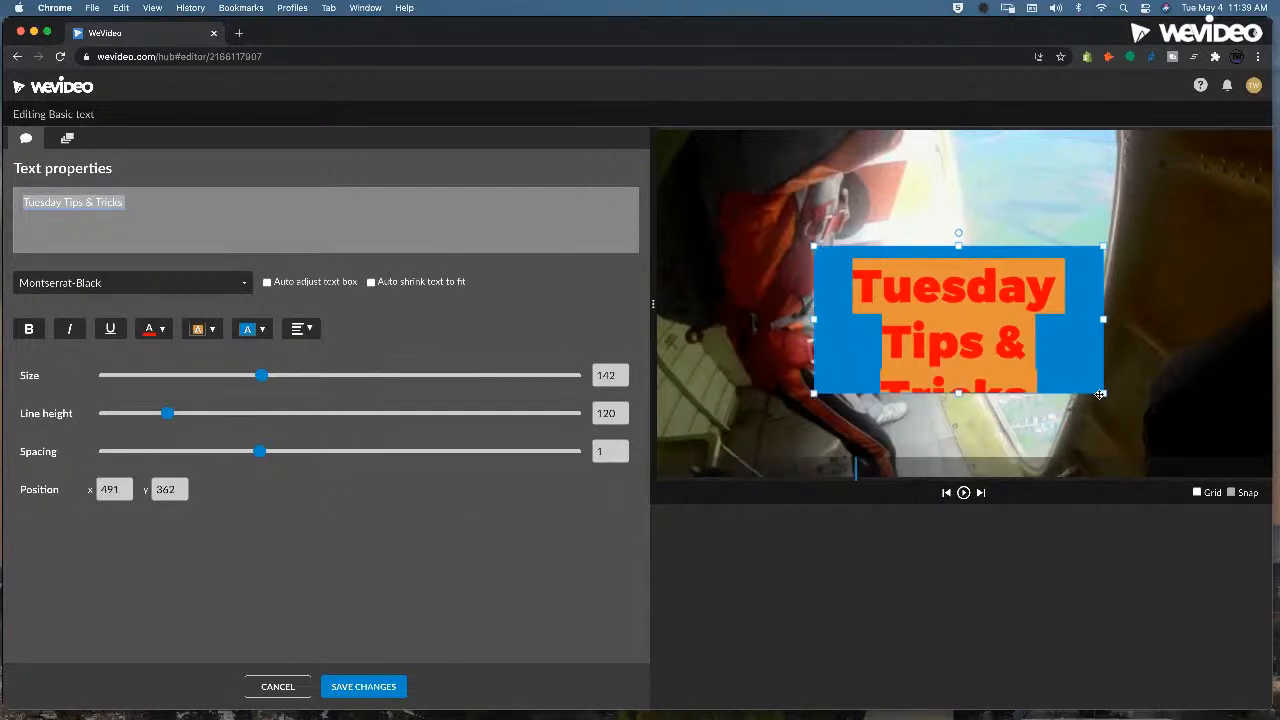
left_click_drag(1101, 394, 1147, 438)
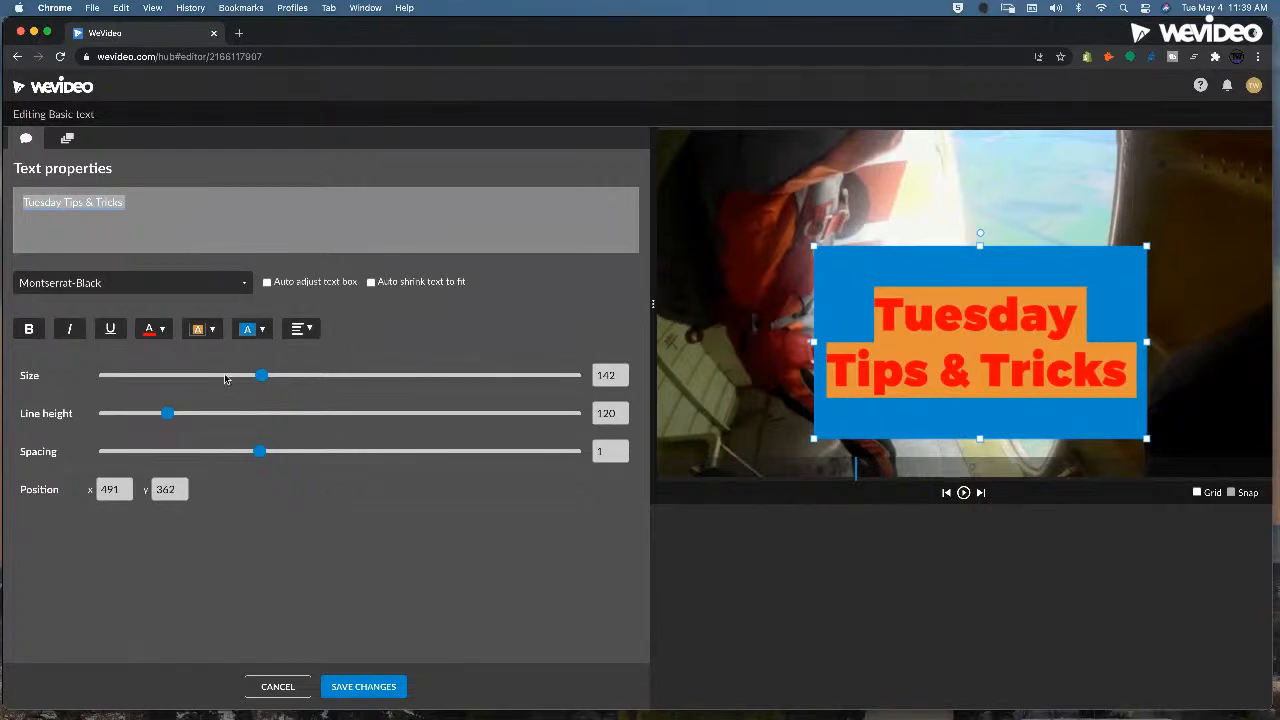
left_click_drag(815, 342, 785, 342)
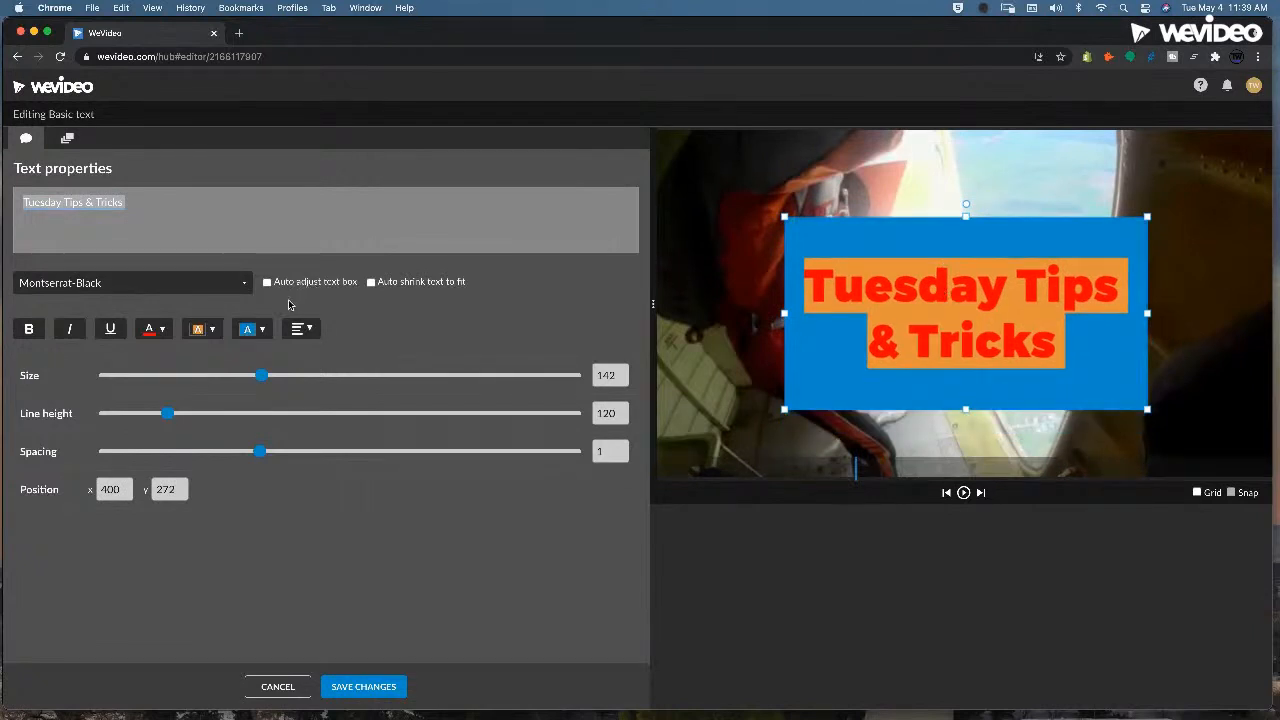
- Make the blue text box fill fully transparent and clear the orange background behind the title text
left_click(246, 333)
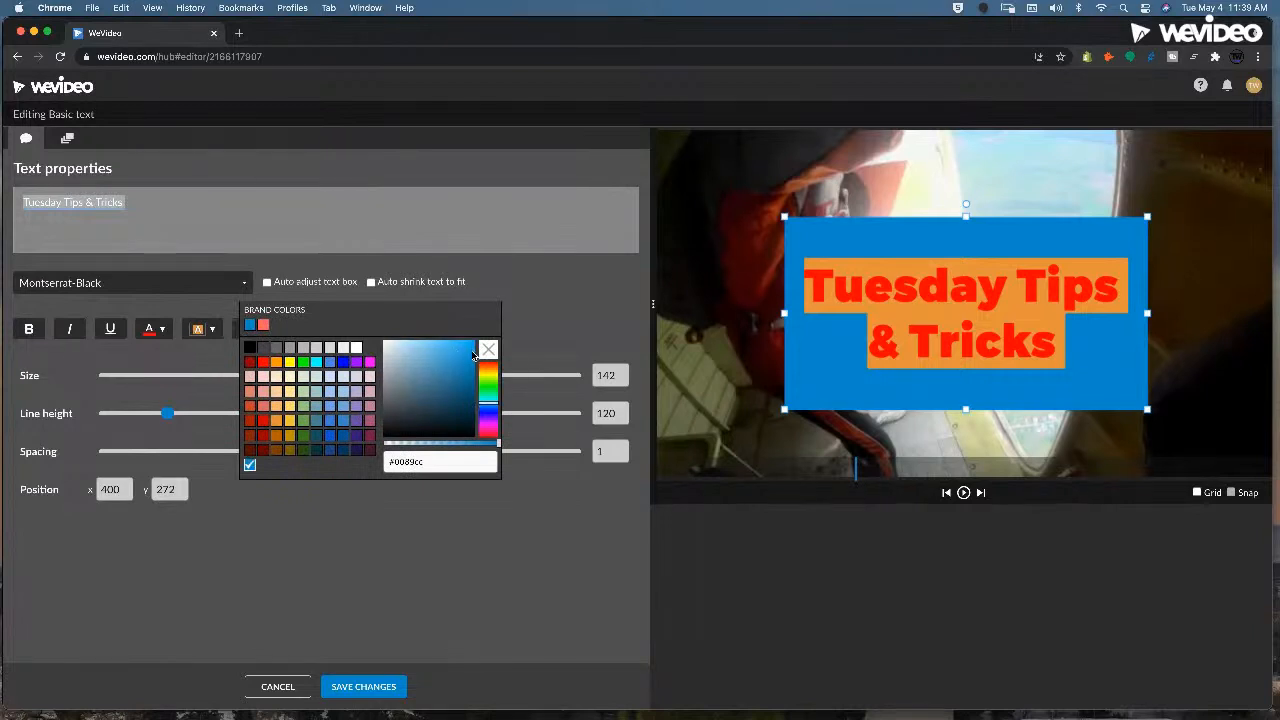
left_click_drag(490, 442, 385, 442)
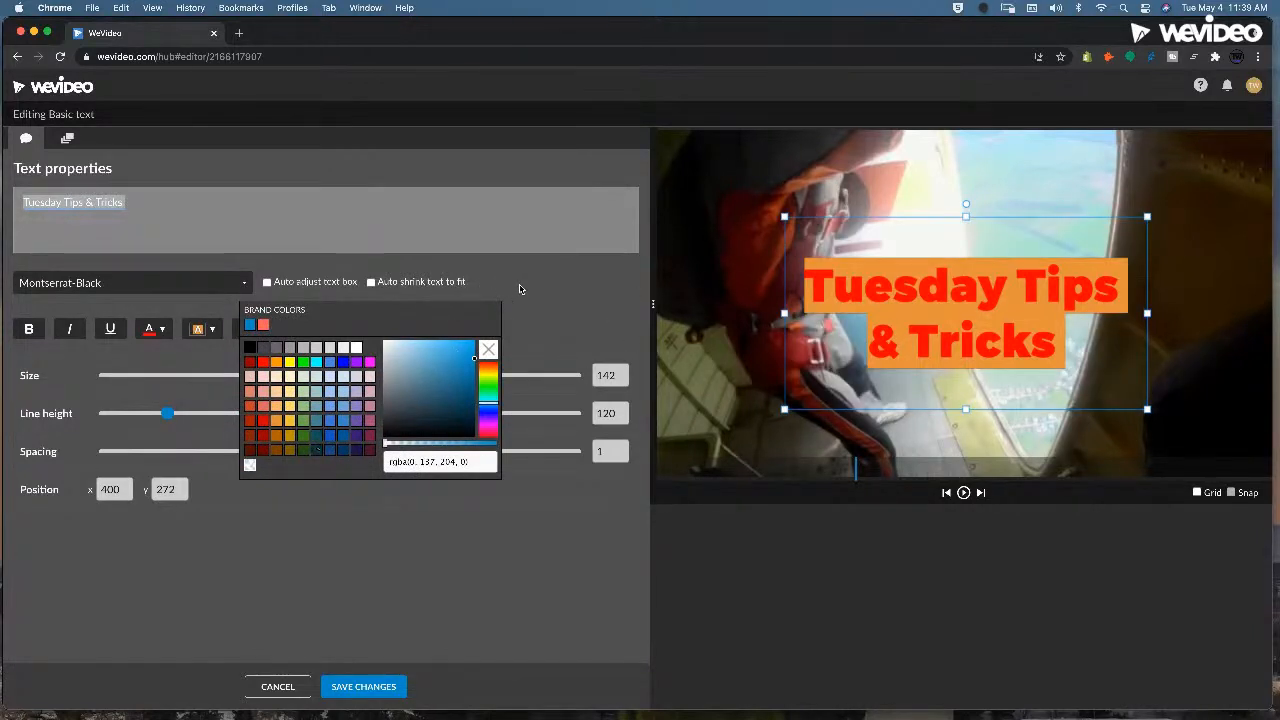
left_click(519, 289)
left_click(202, 332)
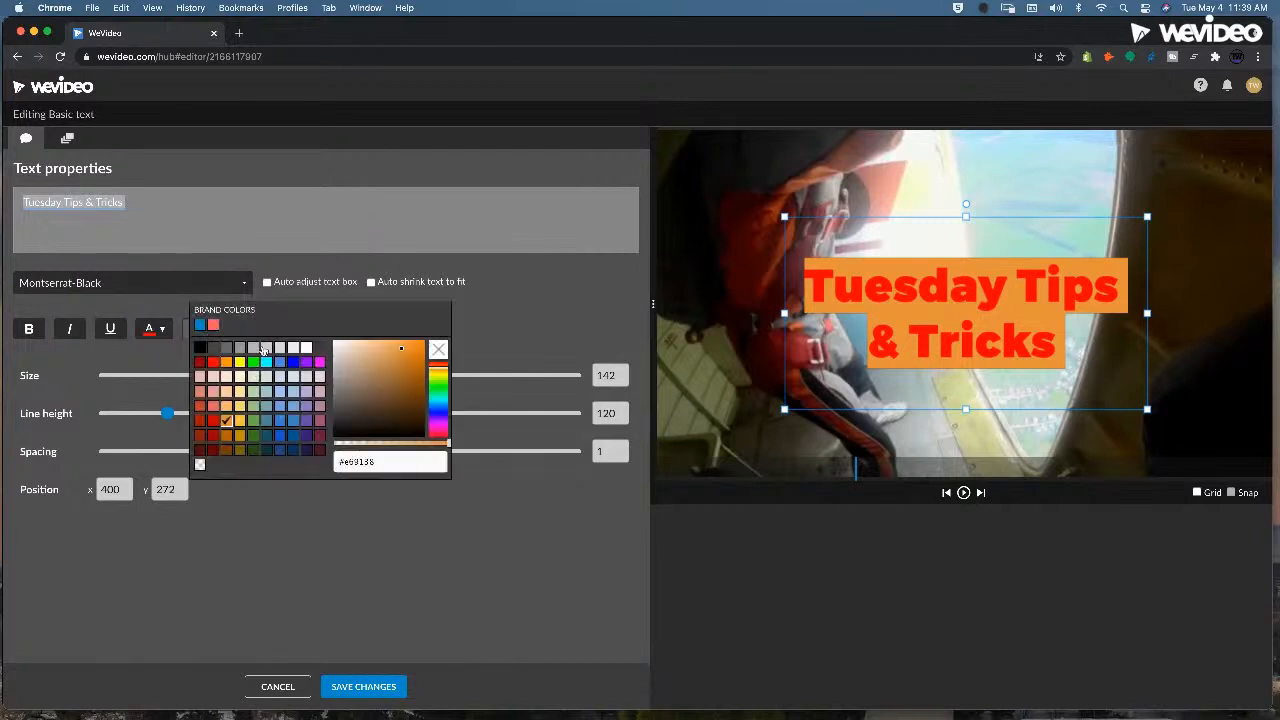
left_click(439, 351)
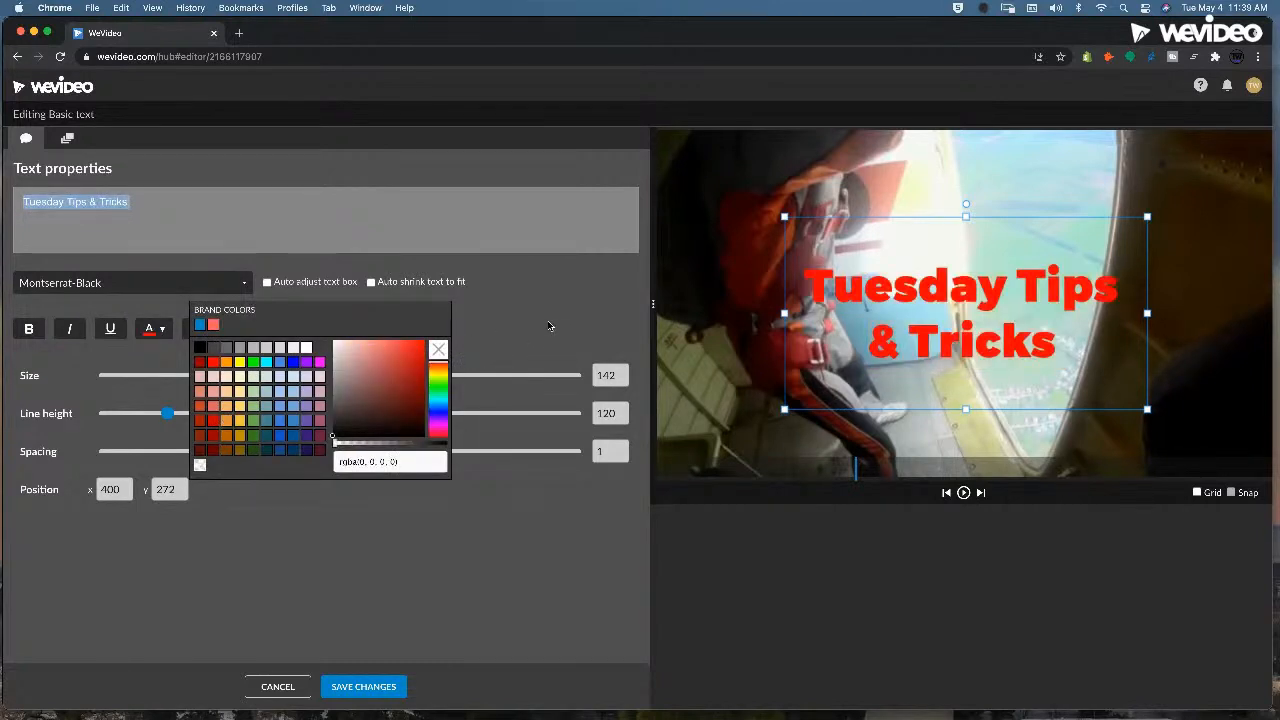
left_click(500, 305)
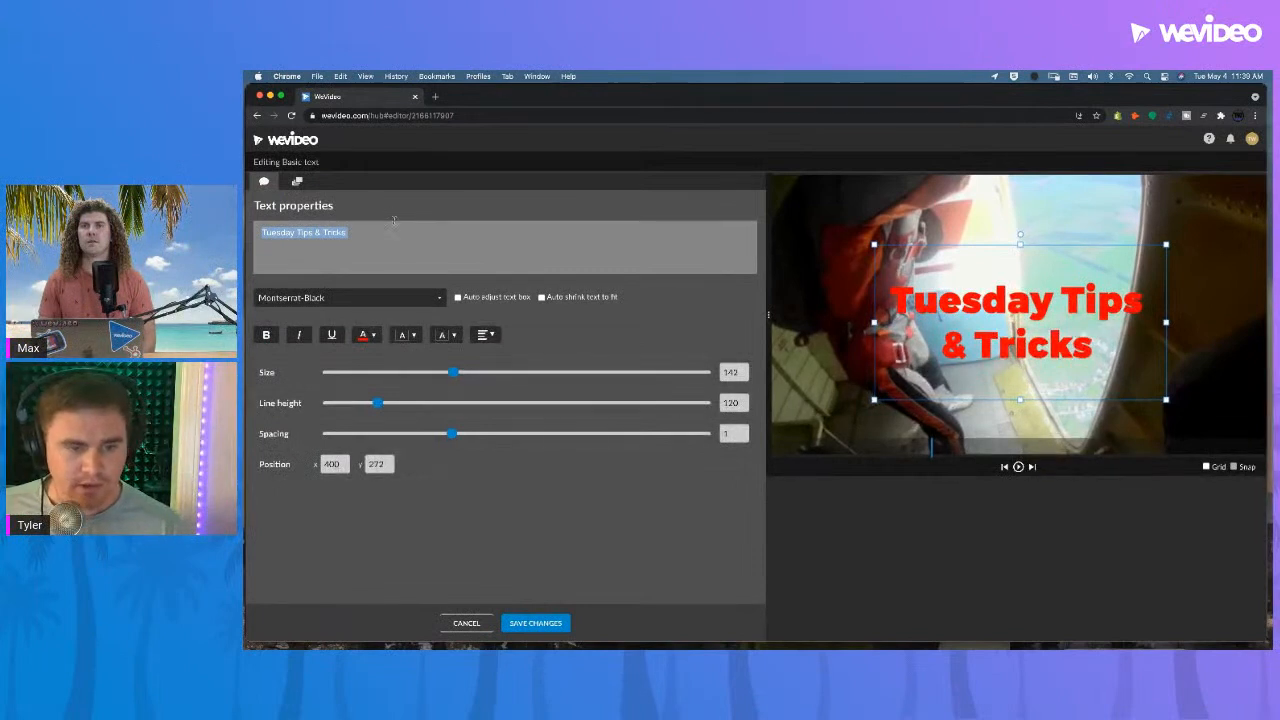
- Animate the title to slide in from off-frame, starting at x -1085, y 249 and ending at x 400, y 272, and save it
left_click(297, 183)
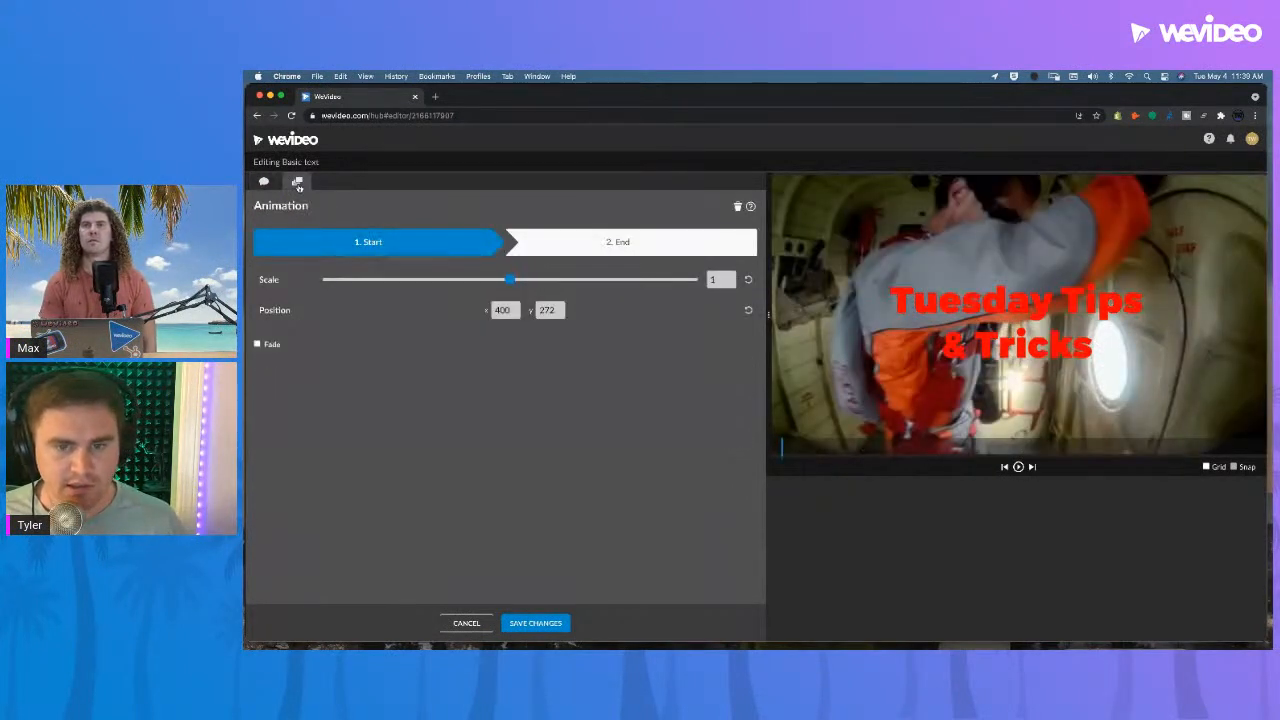
left_click(627, 242)
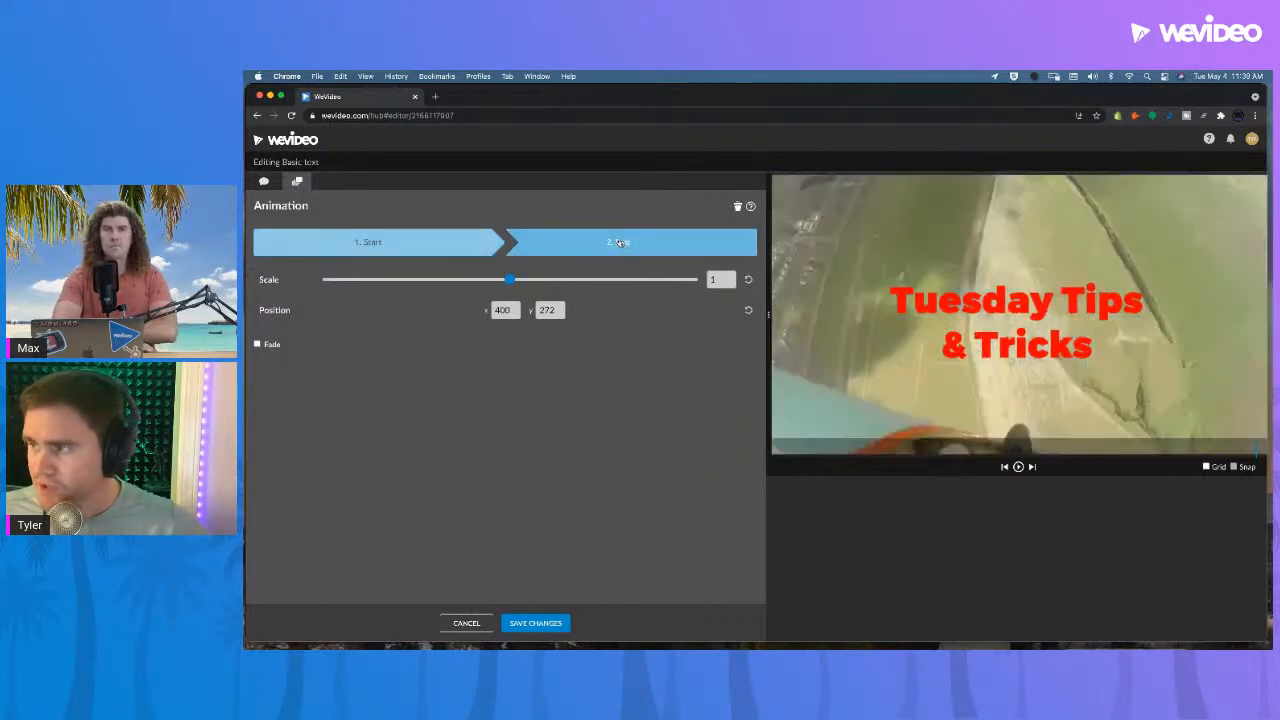
left_click(408, 249)
left_click(590, 252)
left_click(386, 253)
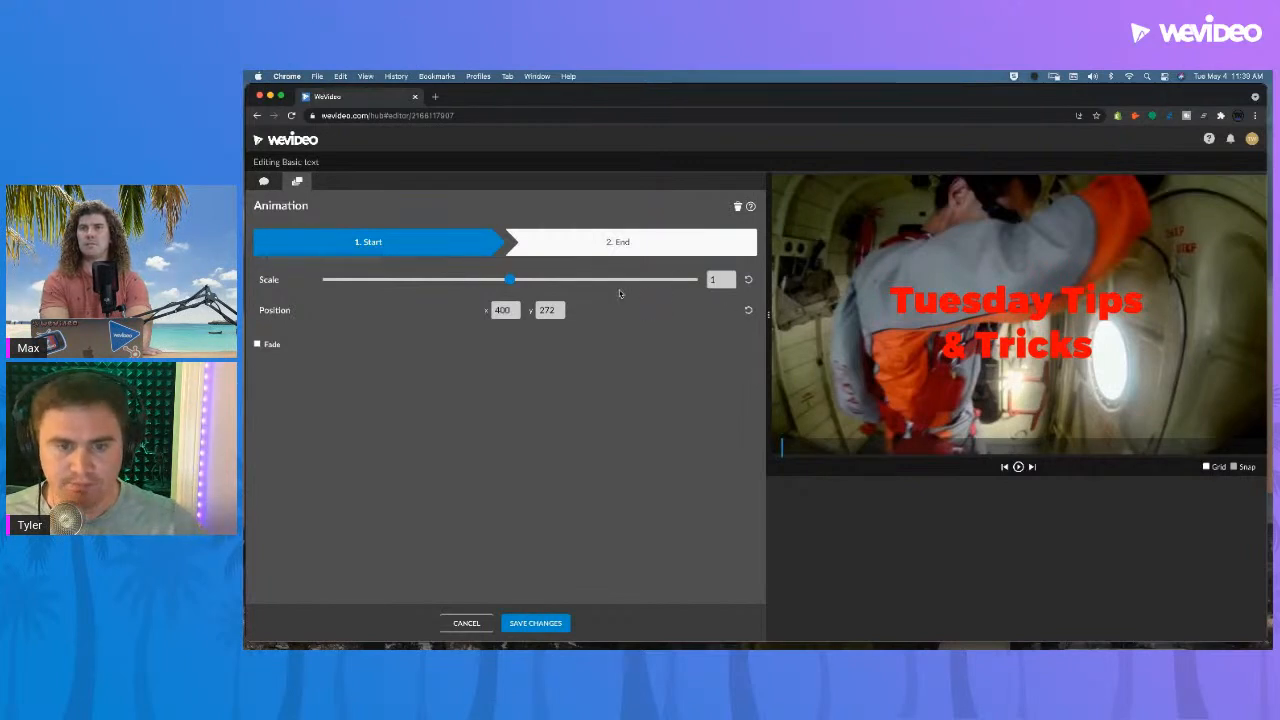
left_click_drag(1033, 307, 650, 303)
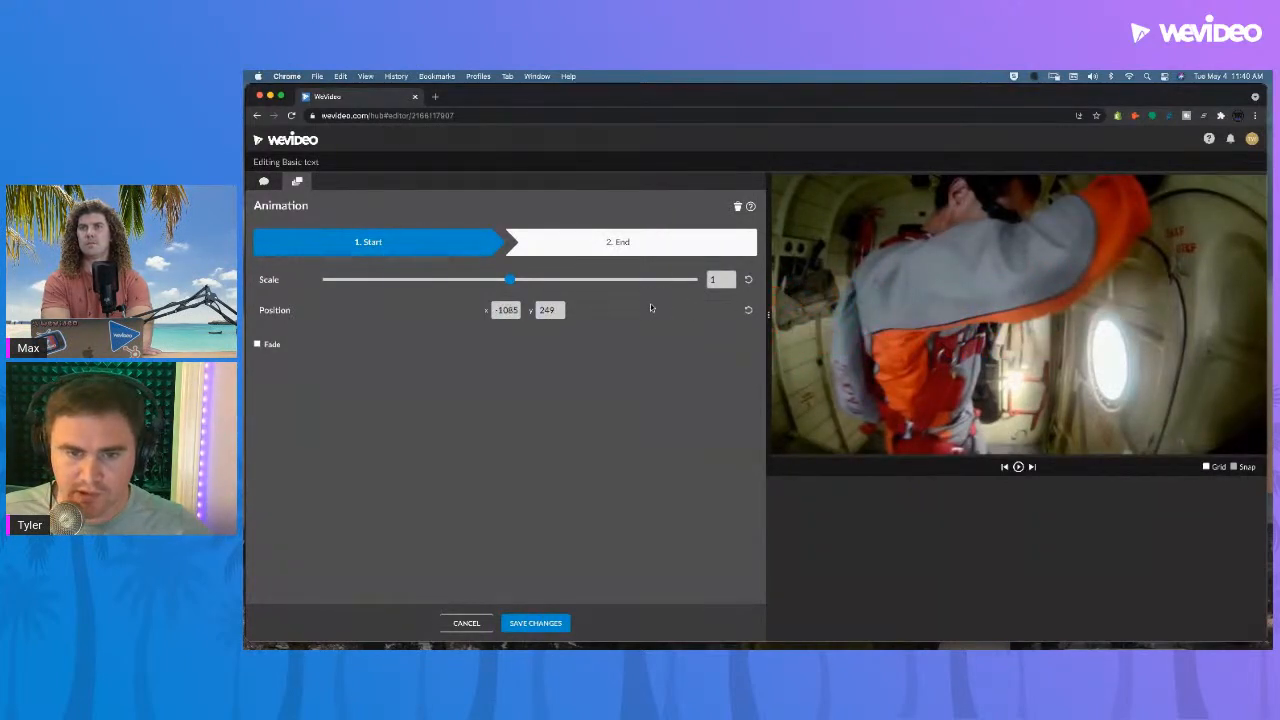
left_click(651, 245)
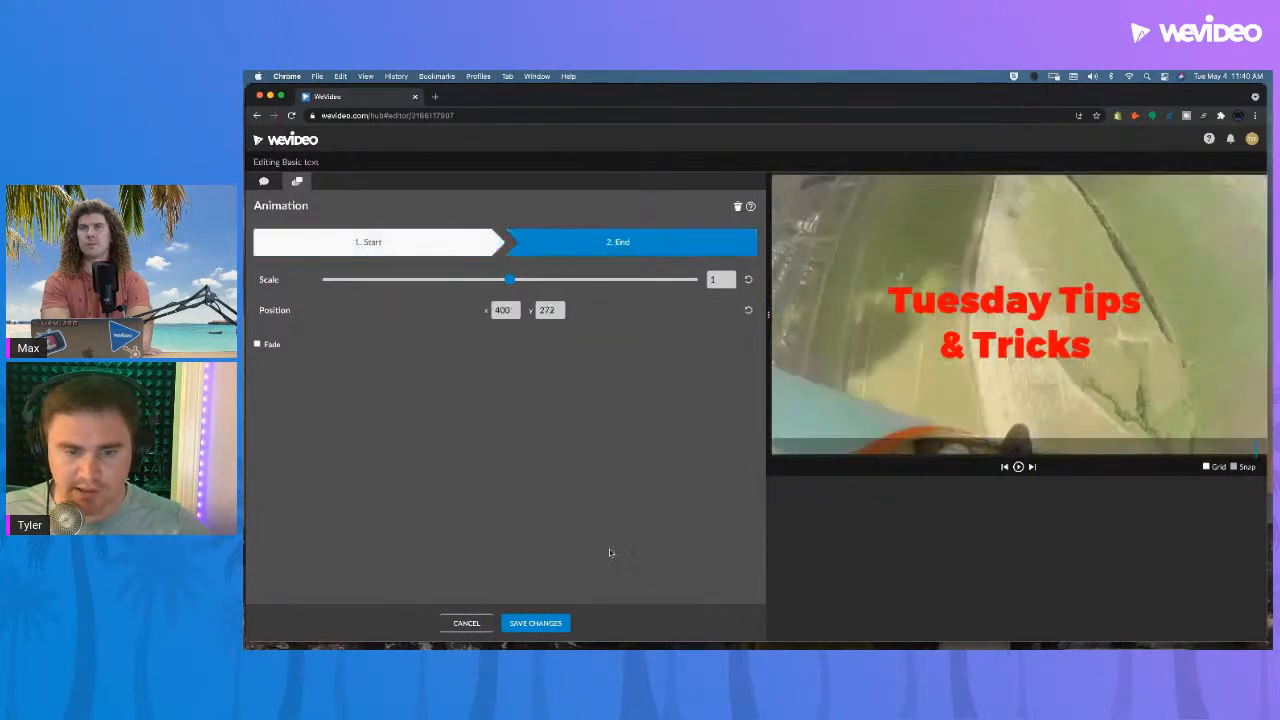
left_click(535, 623)
- Play the title's slide-in animation from the beginning of the timeline
left_click_drag(384, 490, 307, 496)
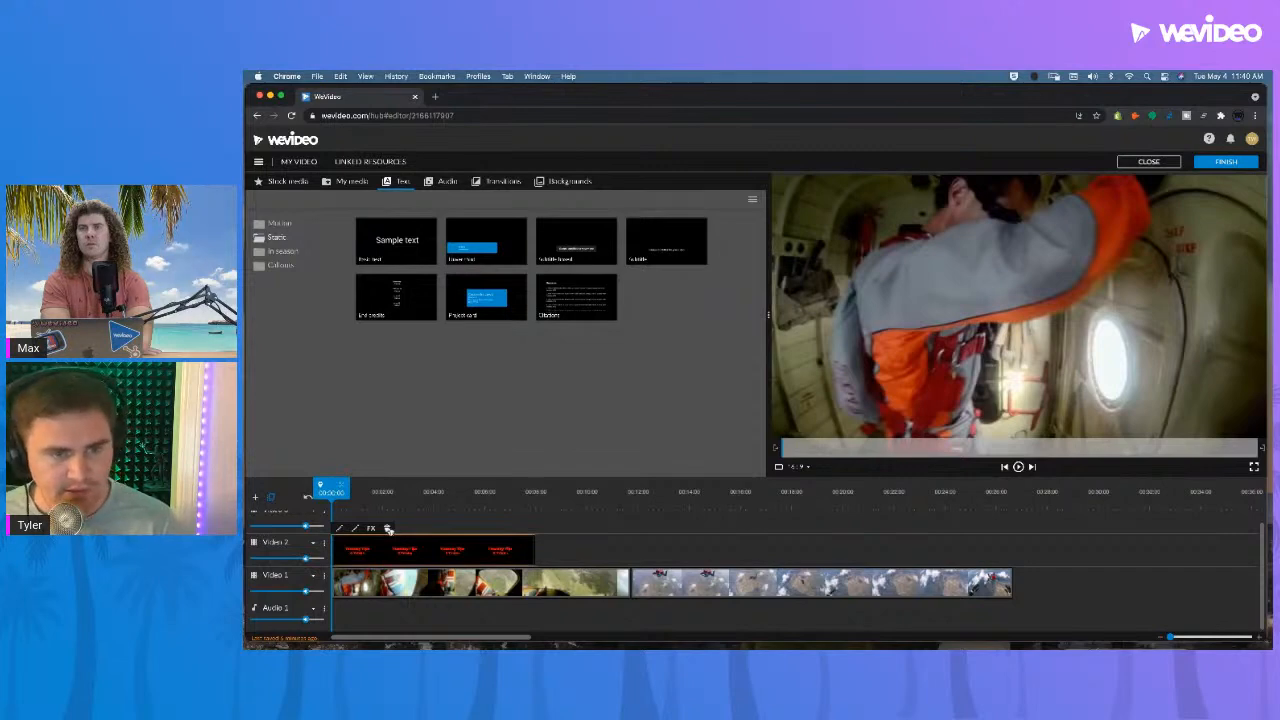
key("space")
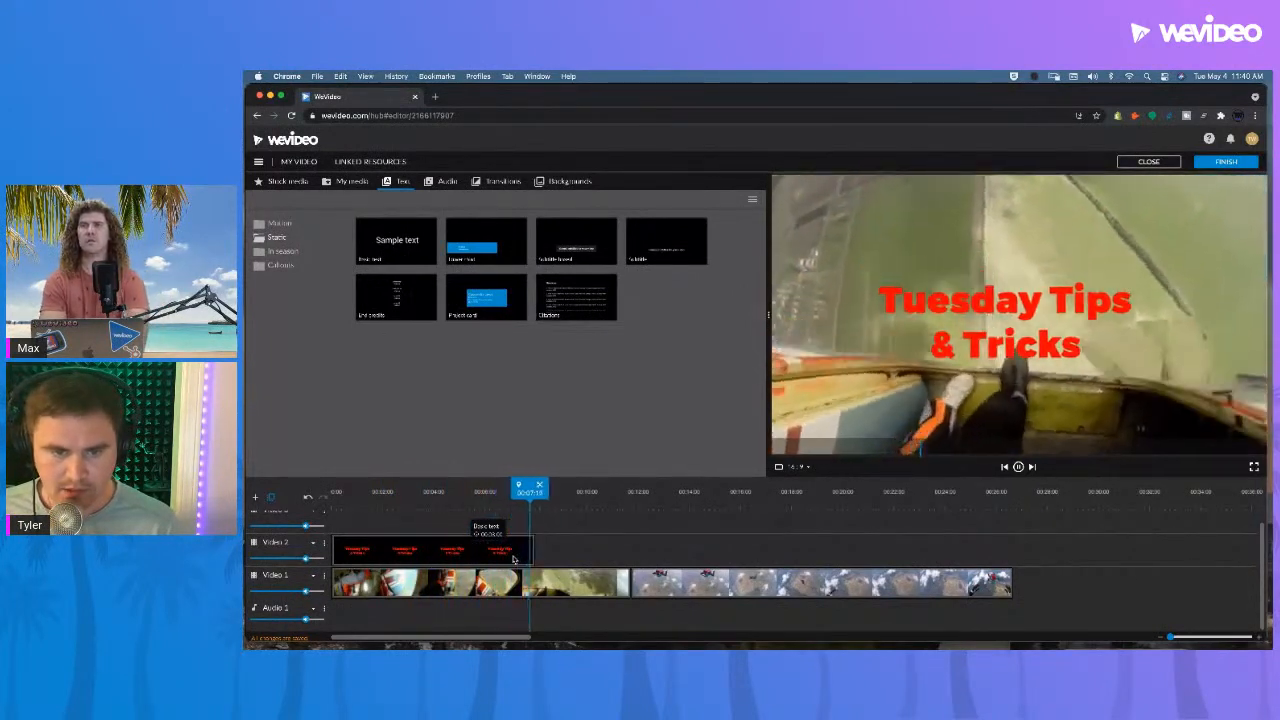
left_click(513, 558)
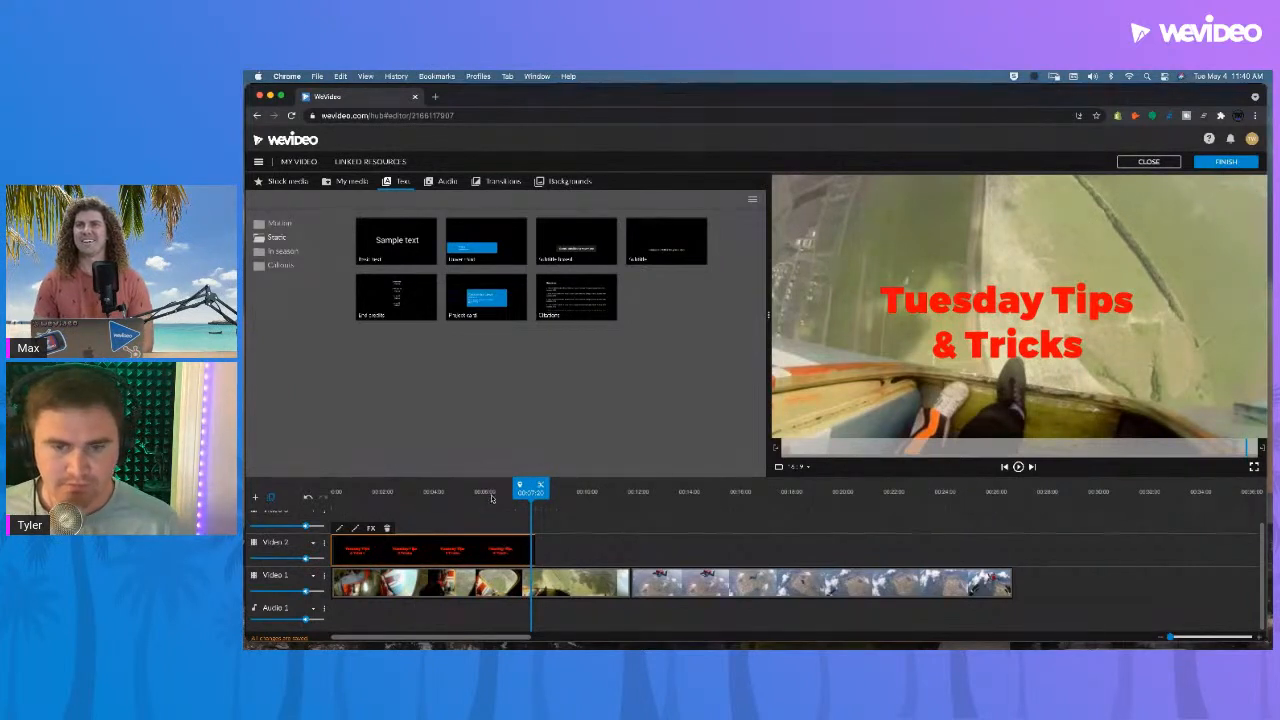
- Shorten the title clip on Video 2 in stages to about 1.5 seconds, replaying the slide-in to judge its speed
left_click(395, 502)
left_click_drag(535, 543, 405, 545)
left_click_drag(395, 498, 266, 497)
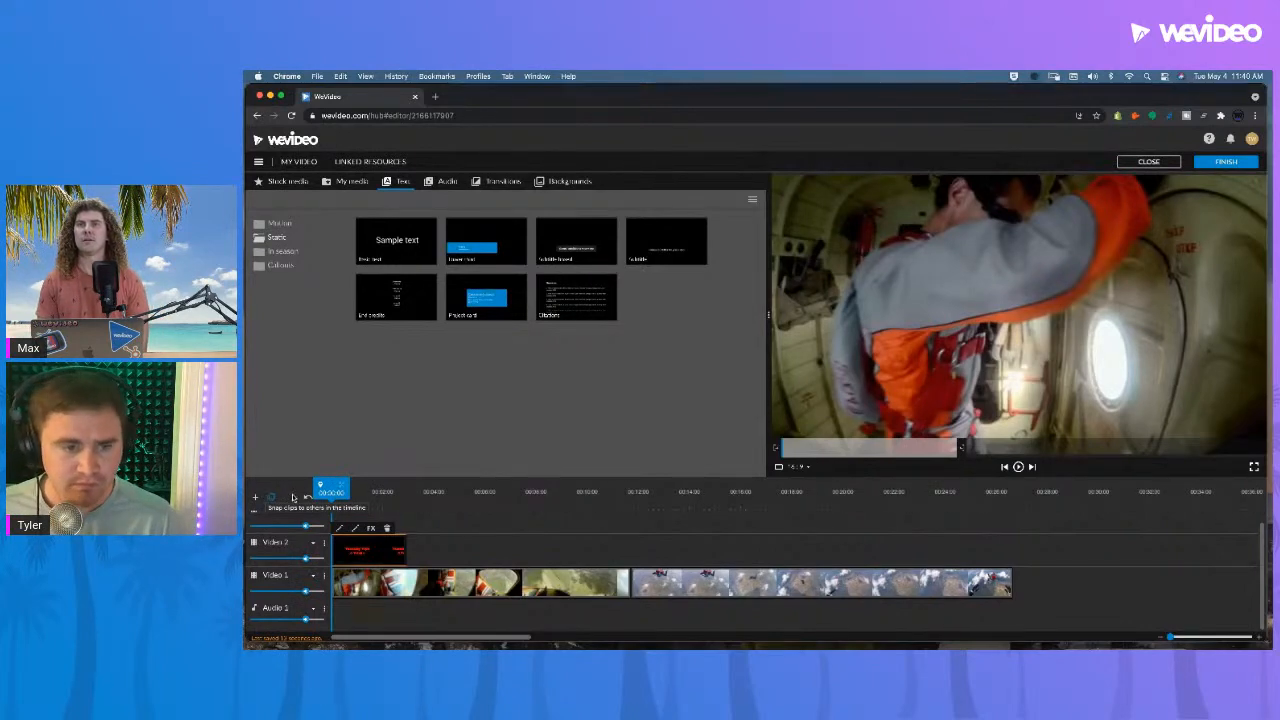
key("space")
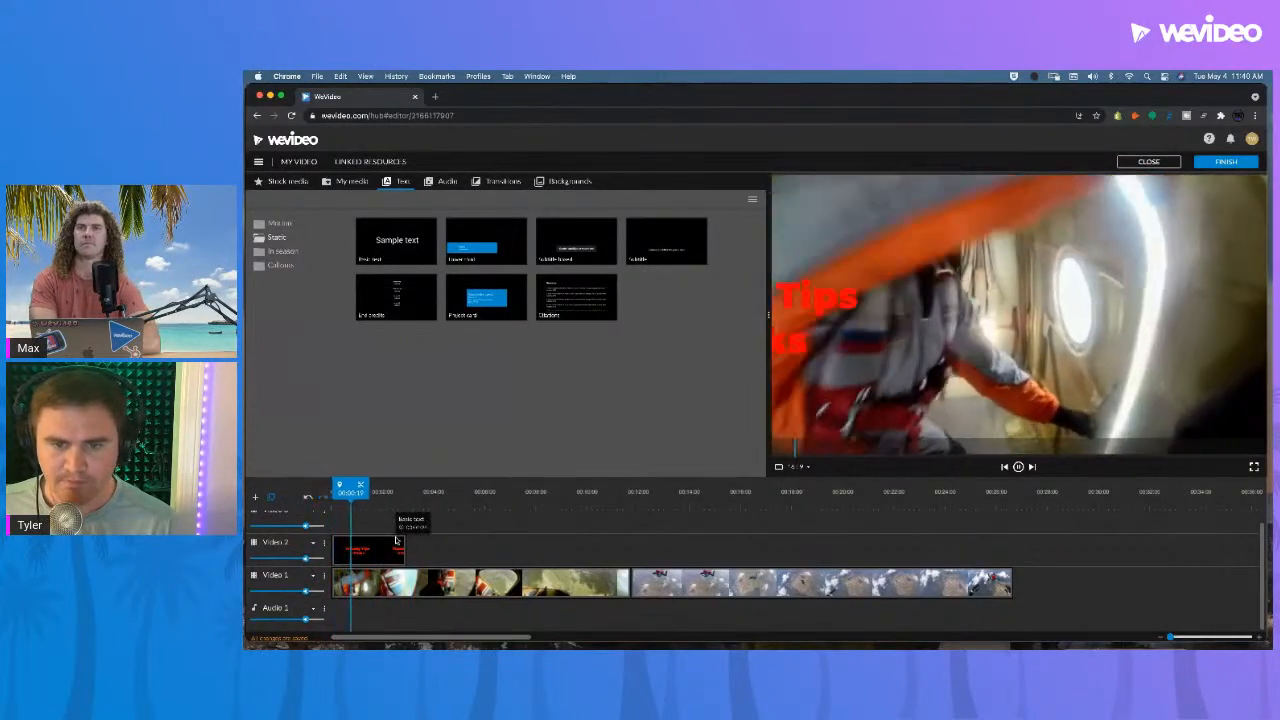
left_click(402, 549)
left_click_drag(402, 549, 386, 550)
key("space")
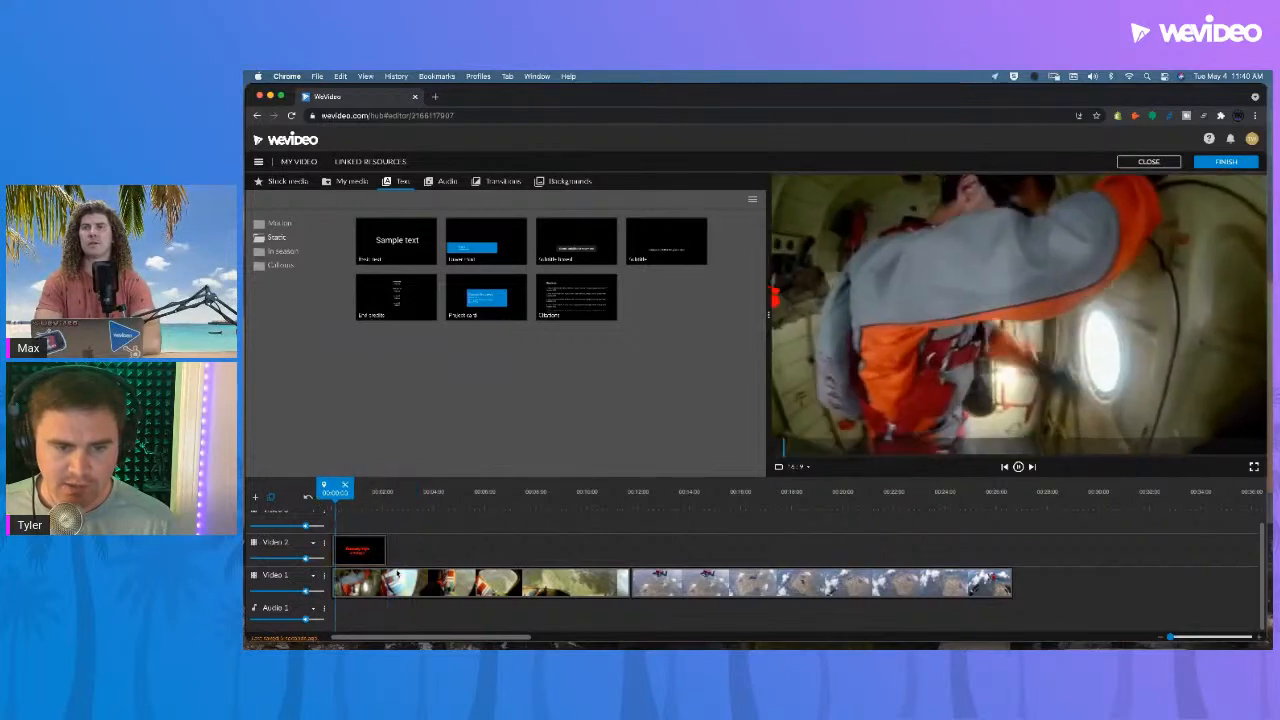
left_click(383, 548)
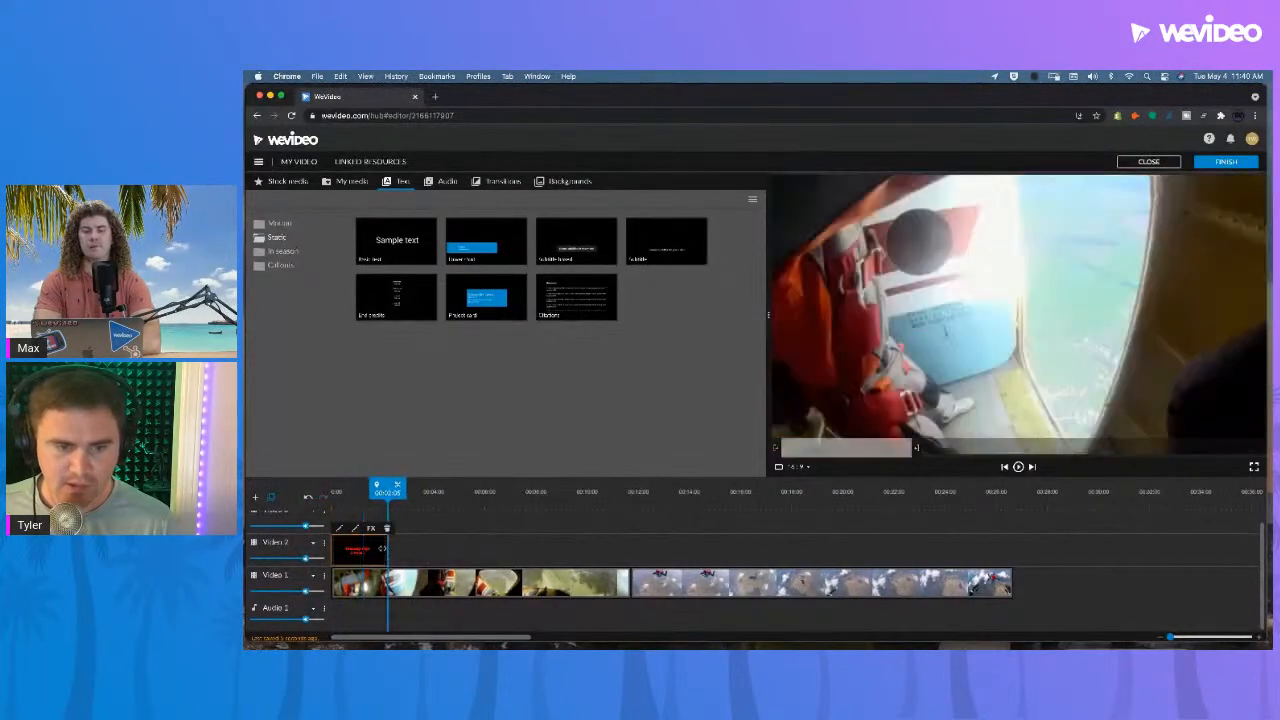
mouse_move(383, 548)
left_mouse_down()
mouse_move(628, 550)
mouse_move(370, 549)
left_mouse_up()
left_click_drag(369, 492, 332, 492)
key("space")
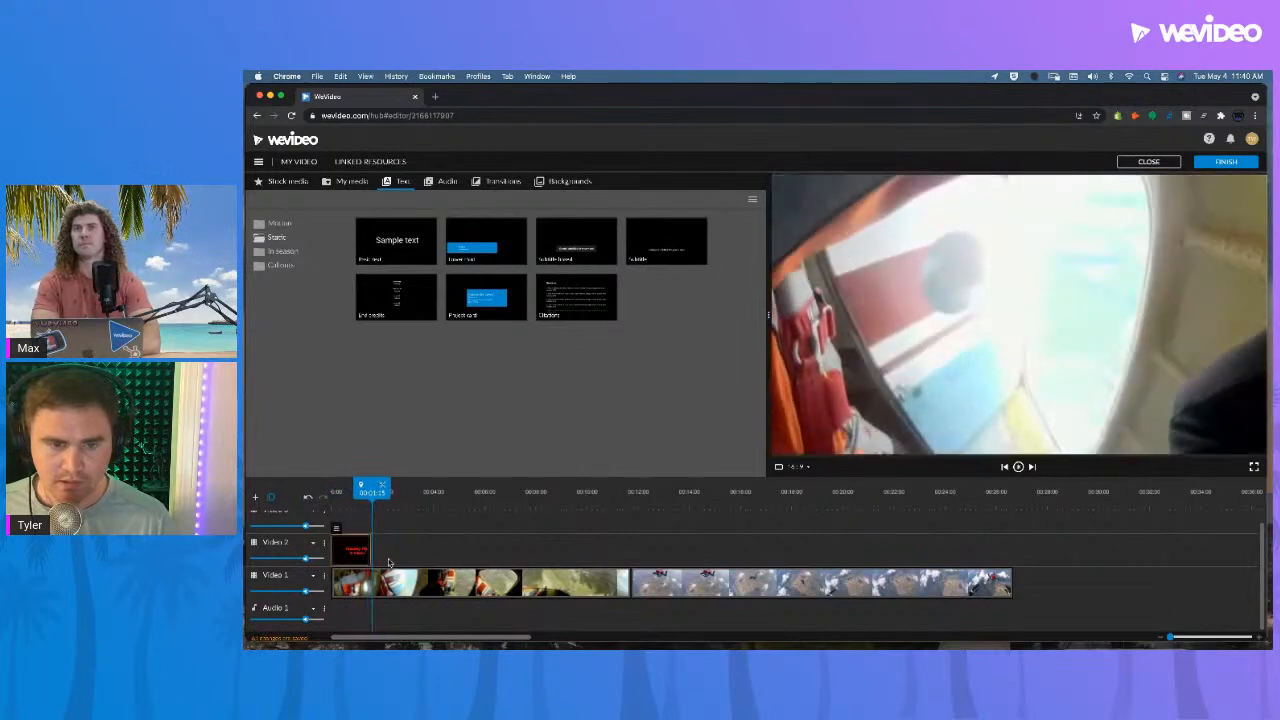
- Duplicate the title clip directly after the original, remove the copy's slide-in animation, and save the changes
left_click(352, 553)
double_click(352, 553)
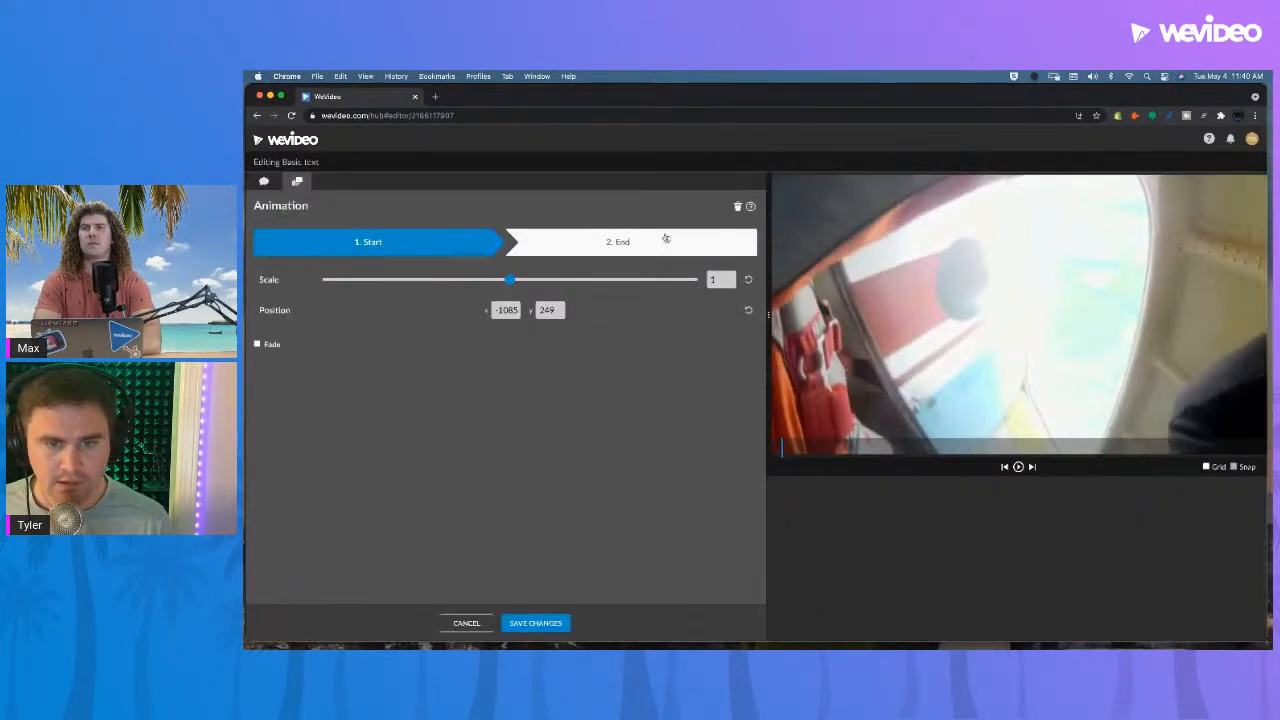
left_click(520, 623)
- Extend the static title copy to end at about 00:05:23 and play the title sequence through
left_click_drag(410, 549, 446, 551)
left_click(332, 498)
key("space")
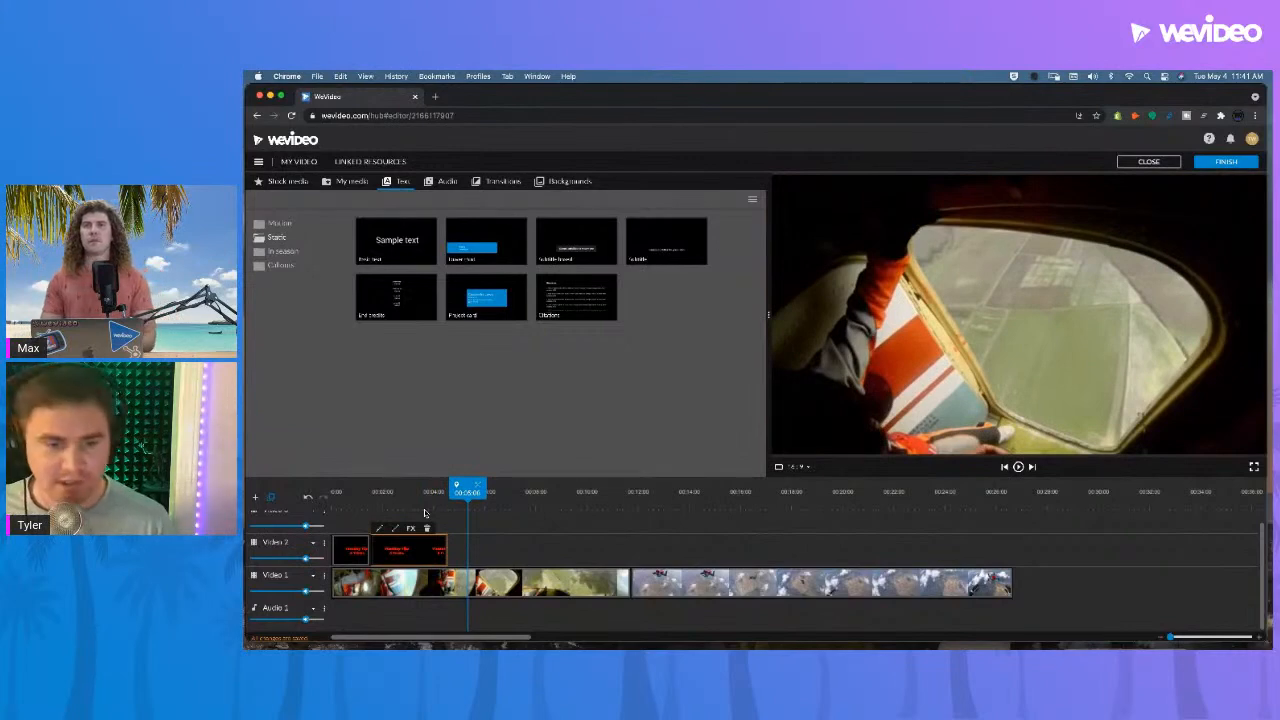
left_click_drag(443, 549, 478, 549)
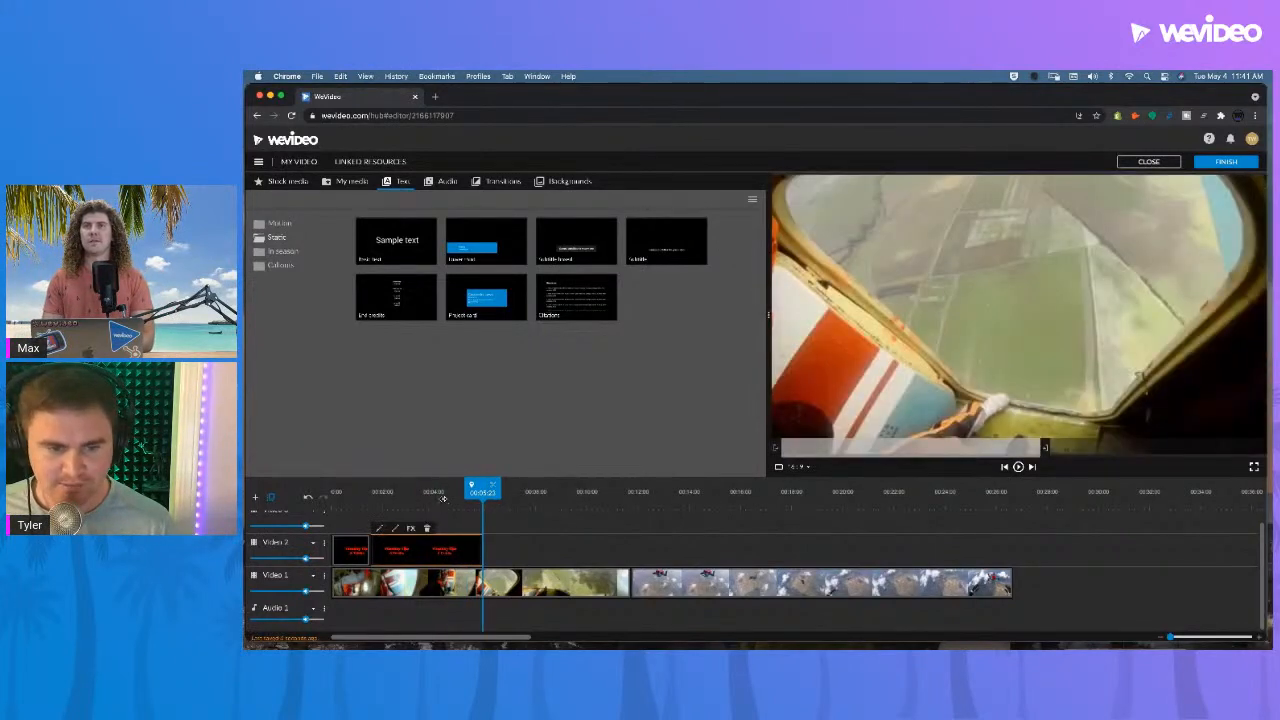
left_click(387, 492)
key("space")
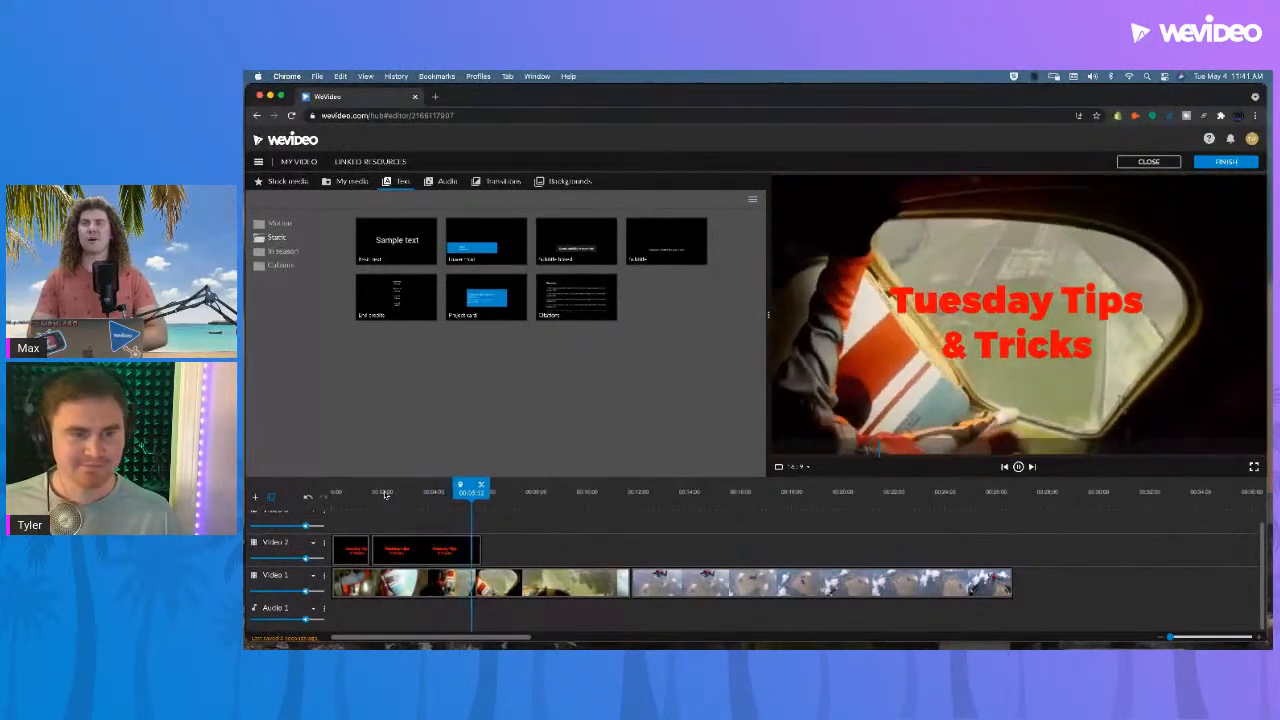
key("space")
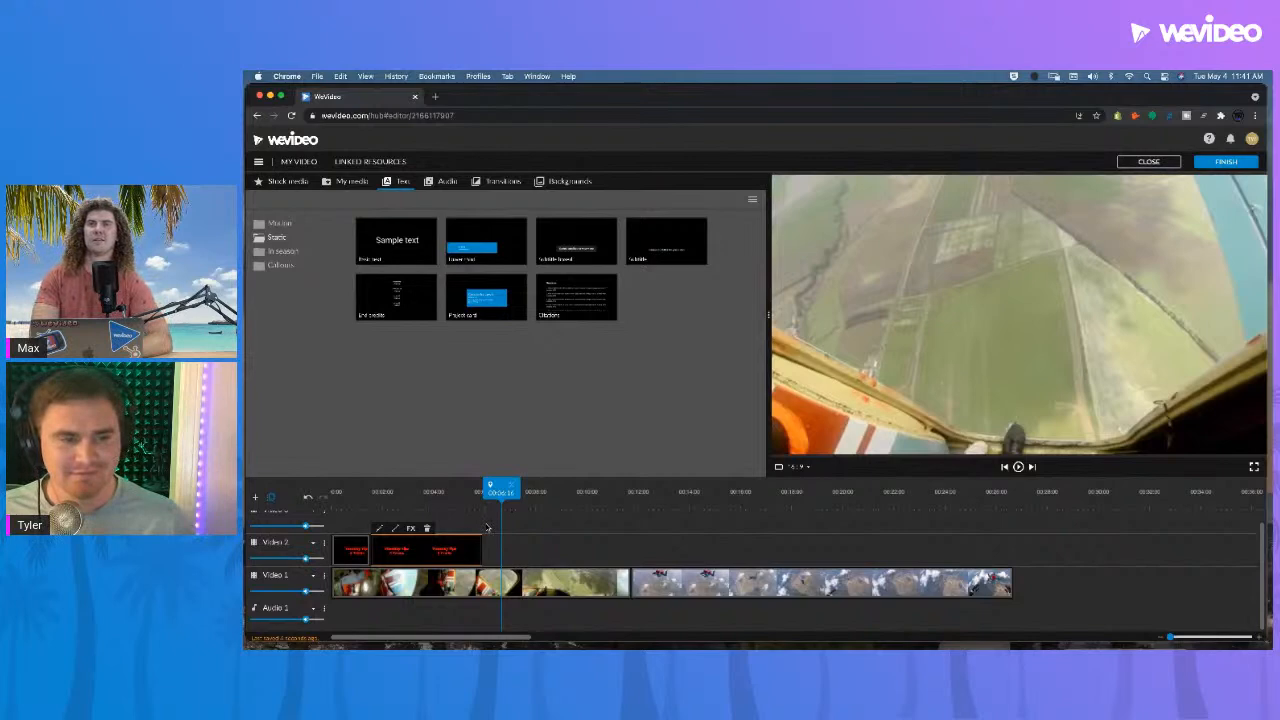
left_click_drag(502, 493, 332, 490)
key("space")
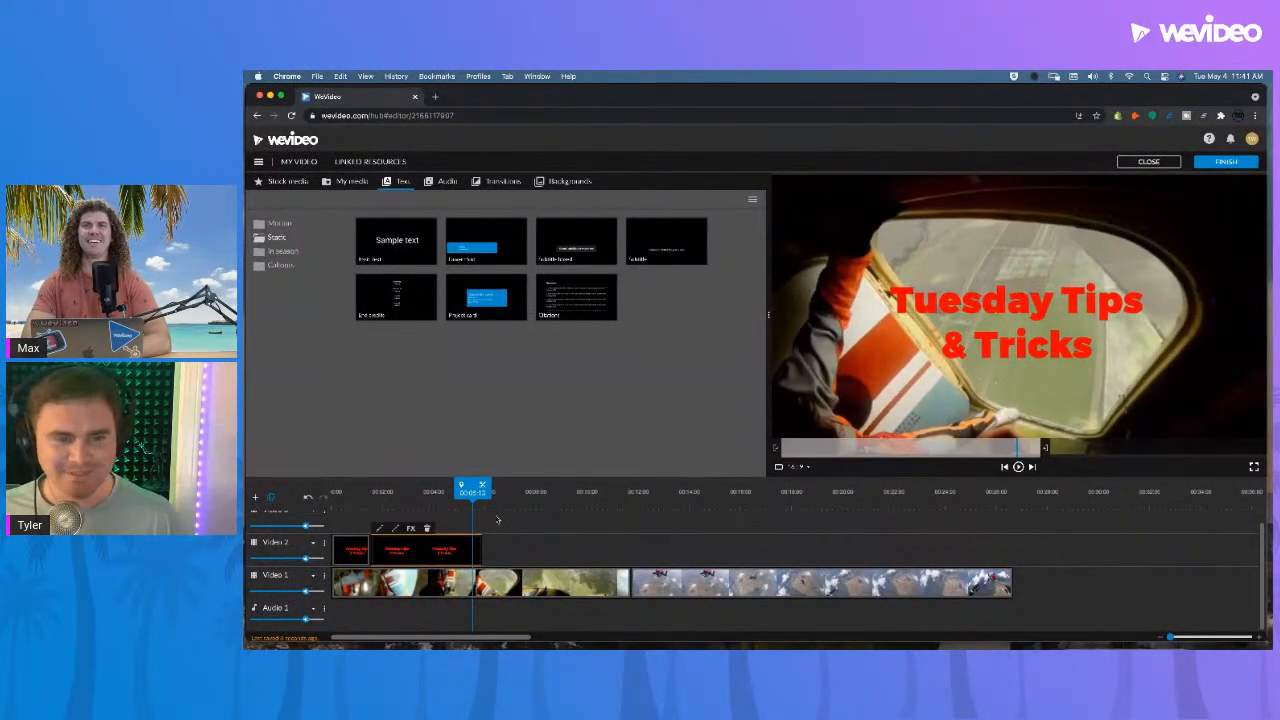
- Add a Lower third title to Video 2 directly after the static title clip and preview it
left_click(498, 236)
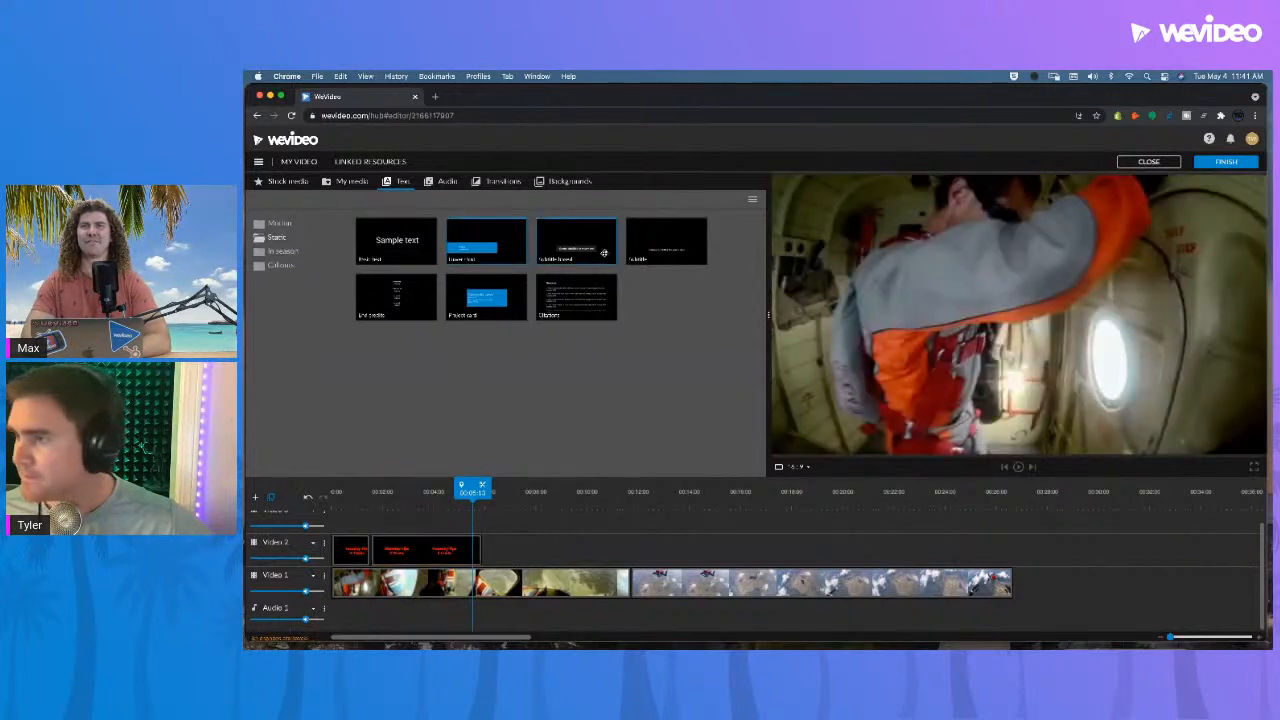
left_click_drag(582, 249, 503, 551)
left_click(517, 504)
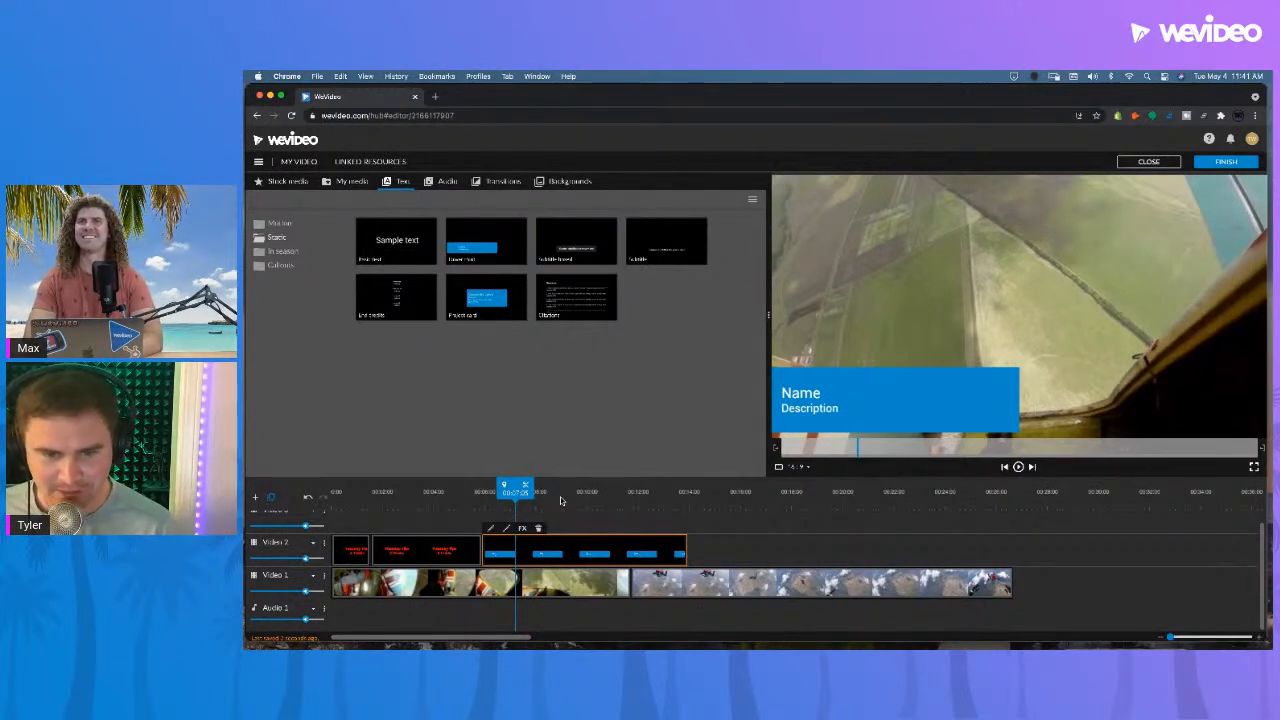
left_click(561, 501)
left_click_drag(581, 499, 505, 512)
key("space")
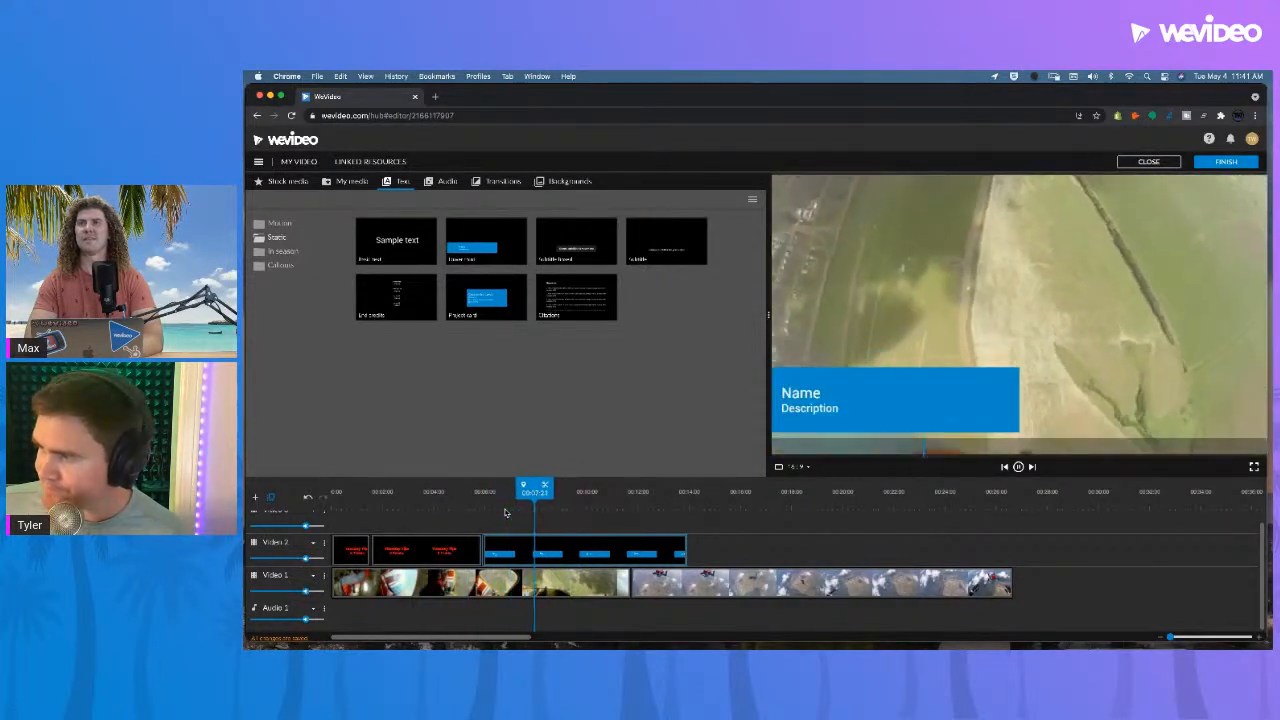
left_click(505, 552)
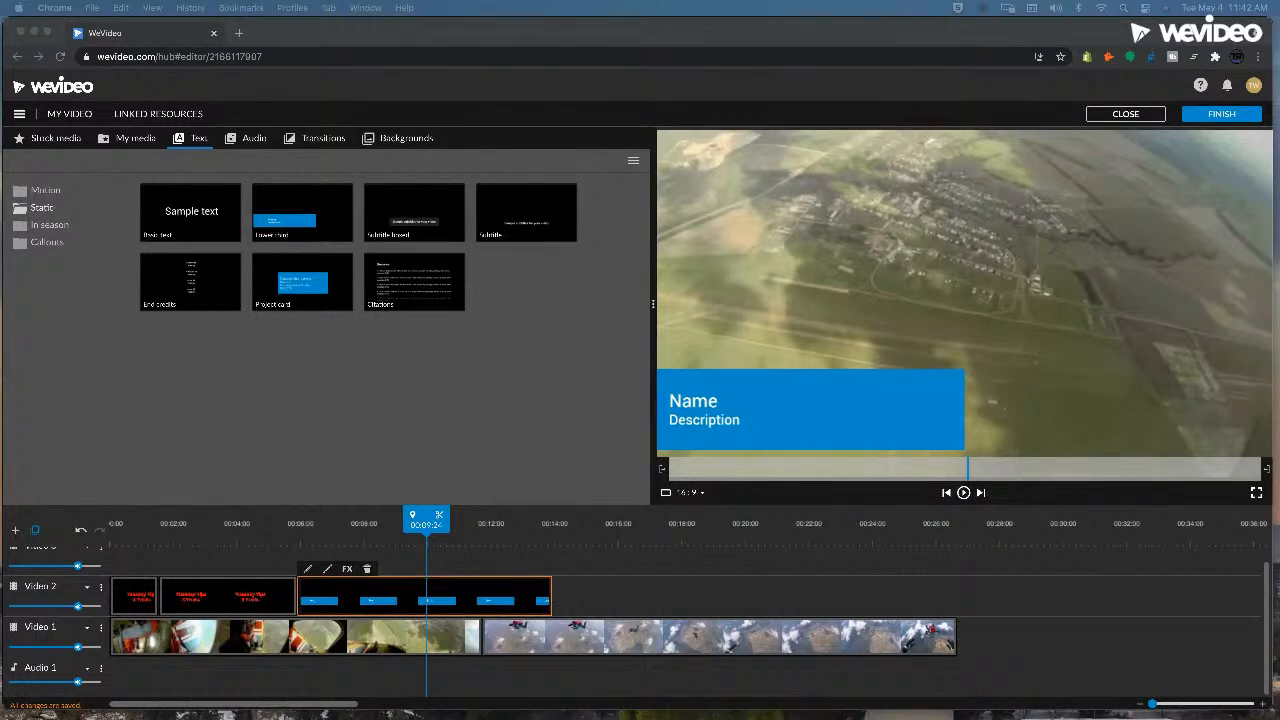
- Animate the lower third to slide in from off-frame, starting at x -1005, y 744 and ending at x 0, y 744, and save it
left_click(378, 519)
left_click(373, 526)
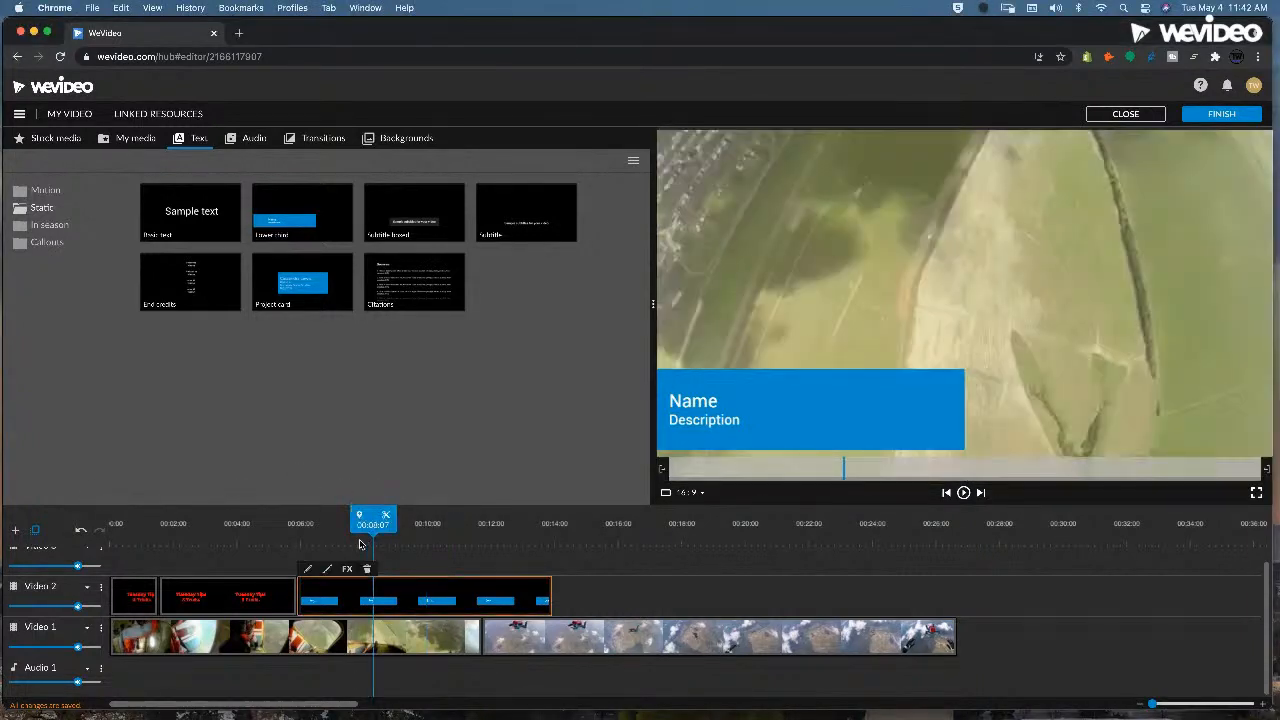
double_click(357, 598)
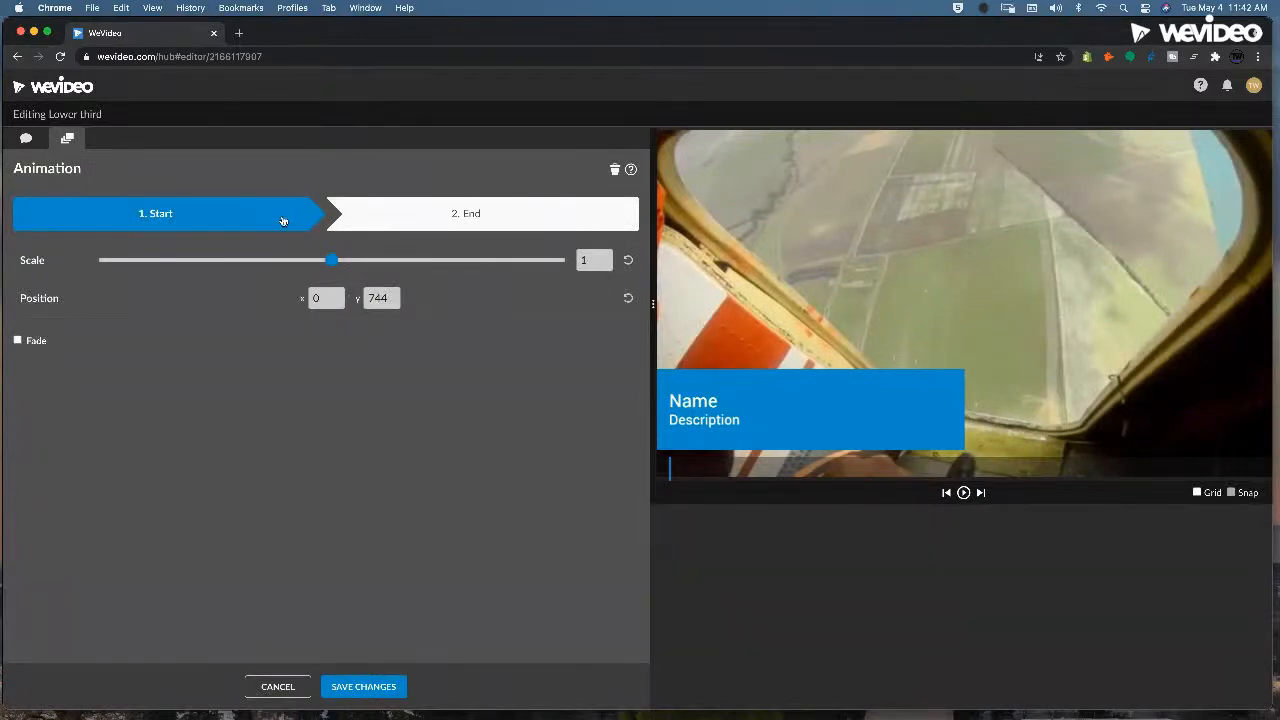
left_click(409, 219)
left_click(292, 214)
left_click(471, 228)
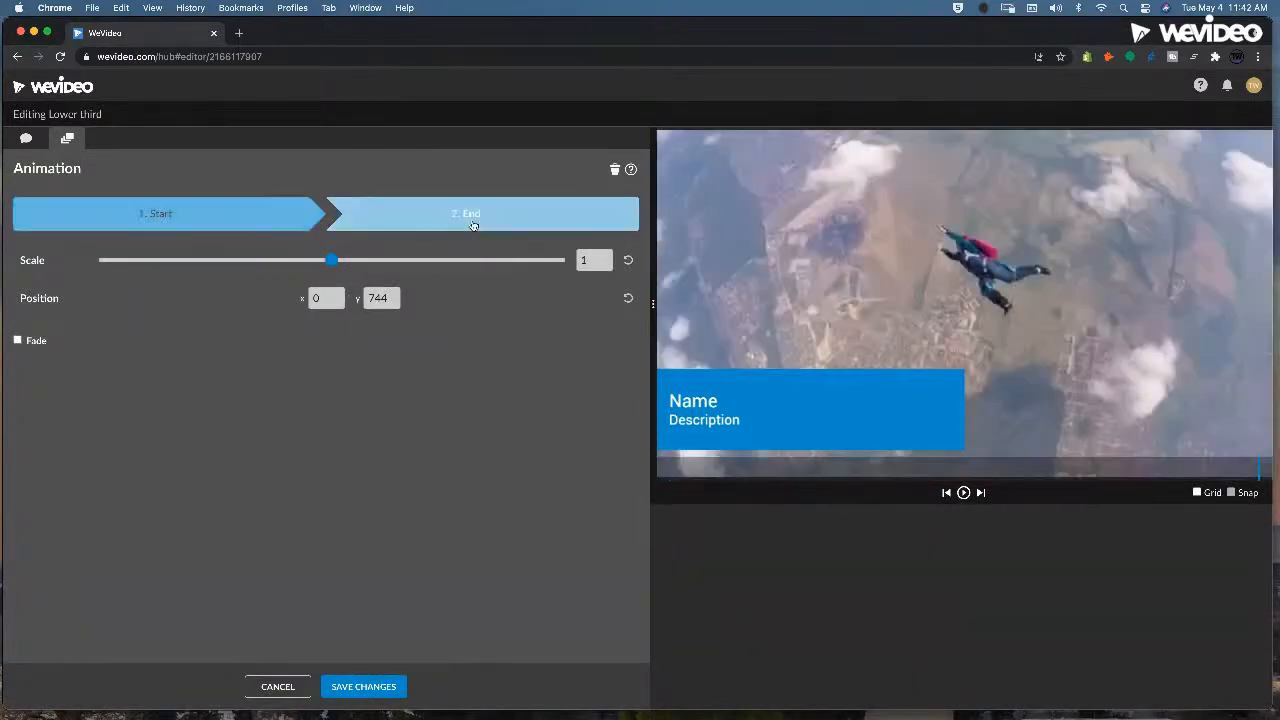
left_click(291, 219)
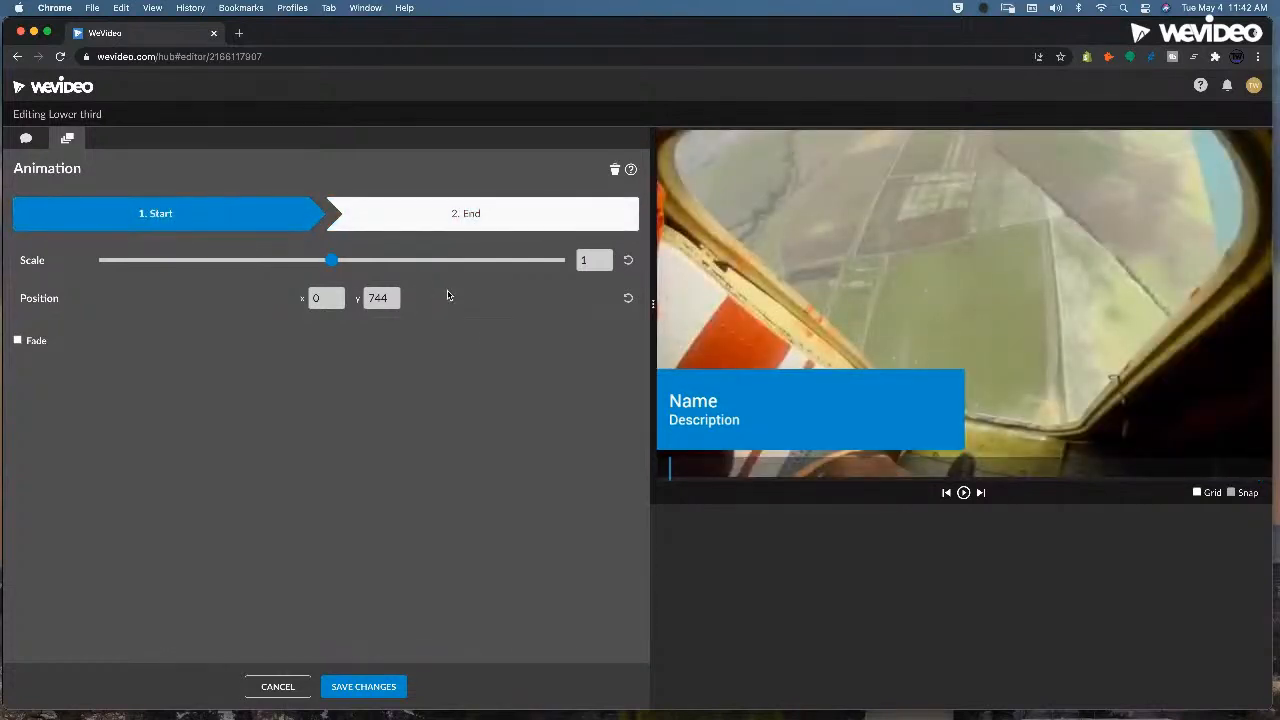
left_click_drag(751, 409, 460, 389)
left_click(429, 217)
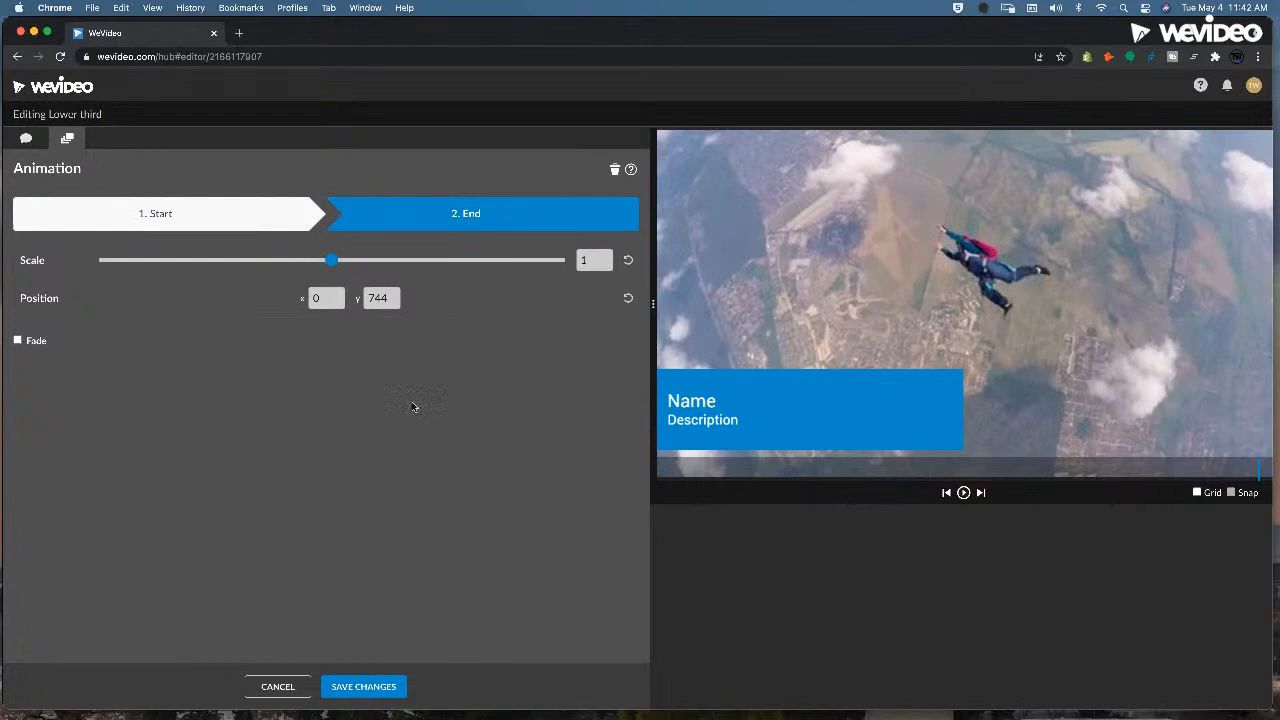
left_click(360, 688)
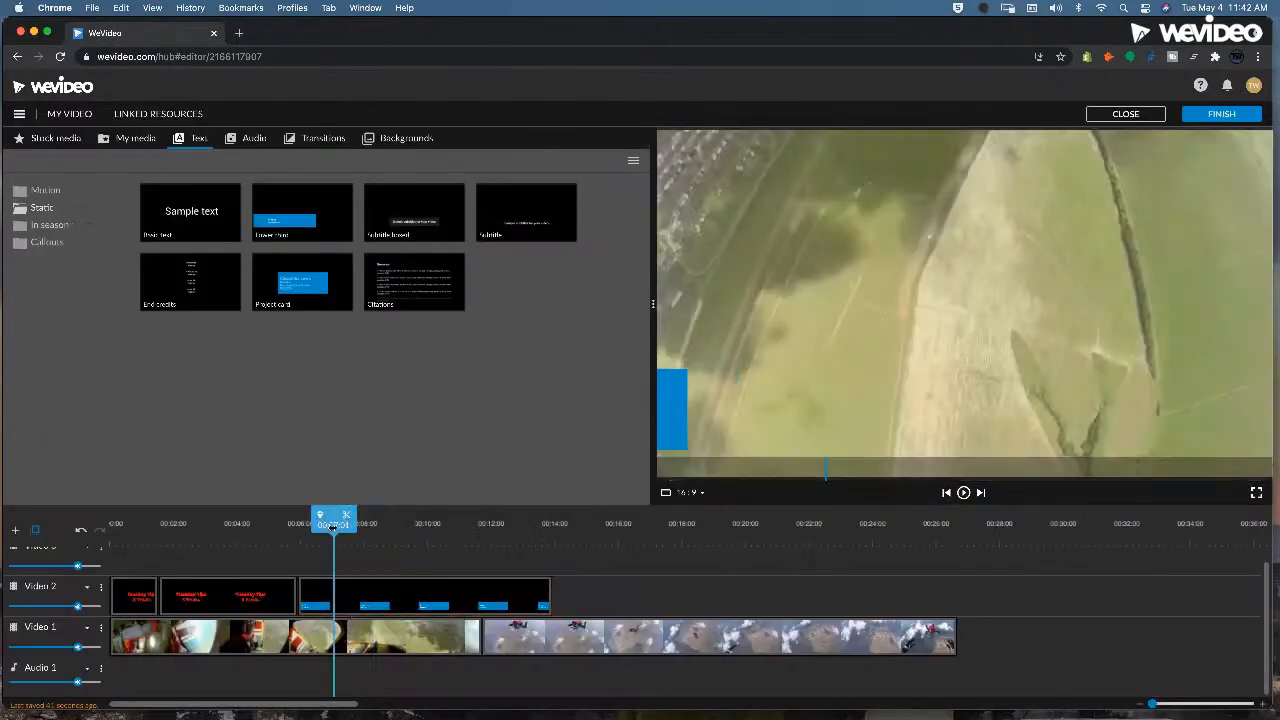
- Shorten the animated lower third clip to end at about 00:07:04 and replay its slide-in
left_click_drag(332, 527, 289, 527)
key("space")
left_click_drag(545, 607, 337, 607)
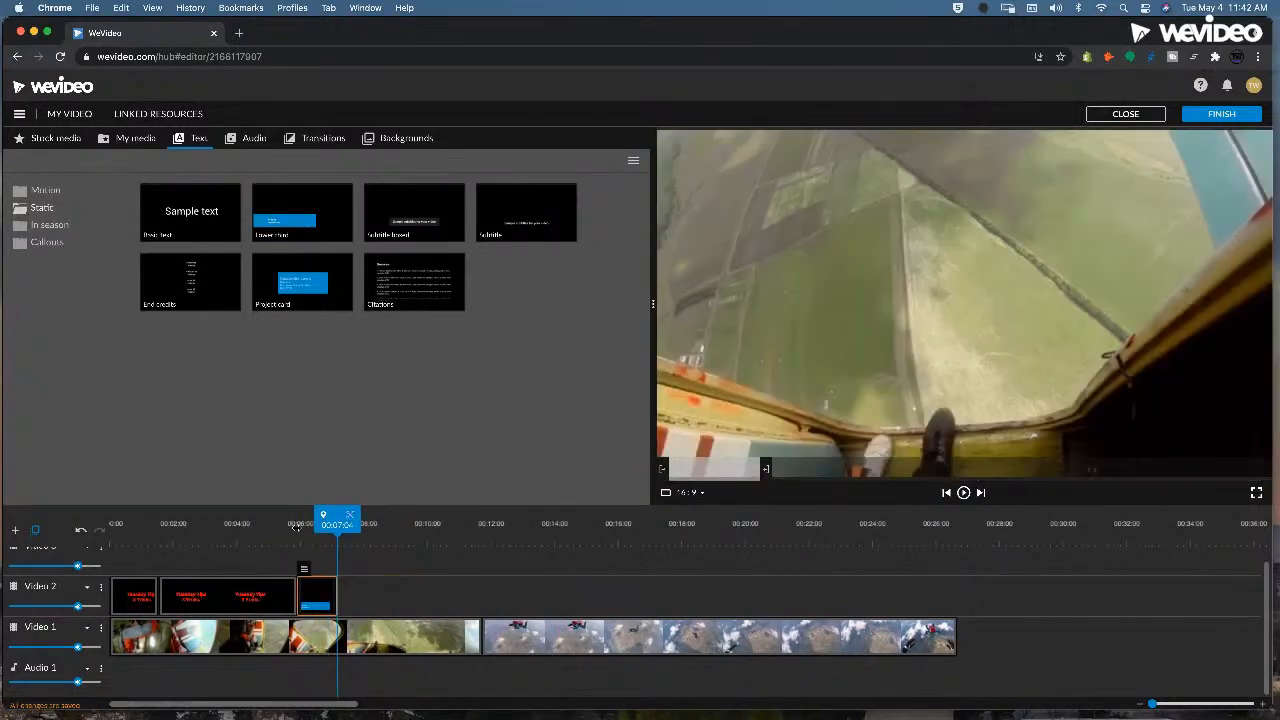
left_click(297, 527)
key("space")
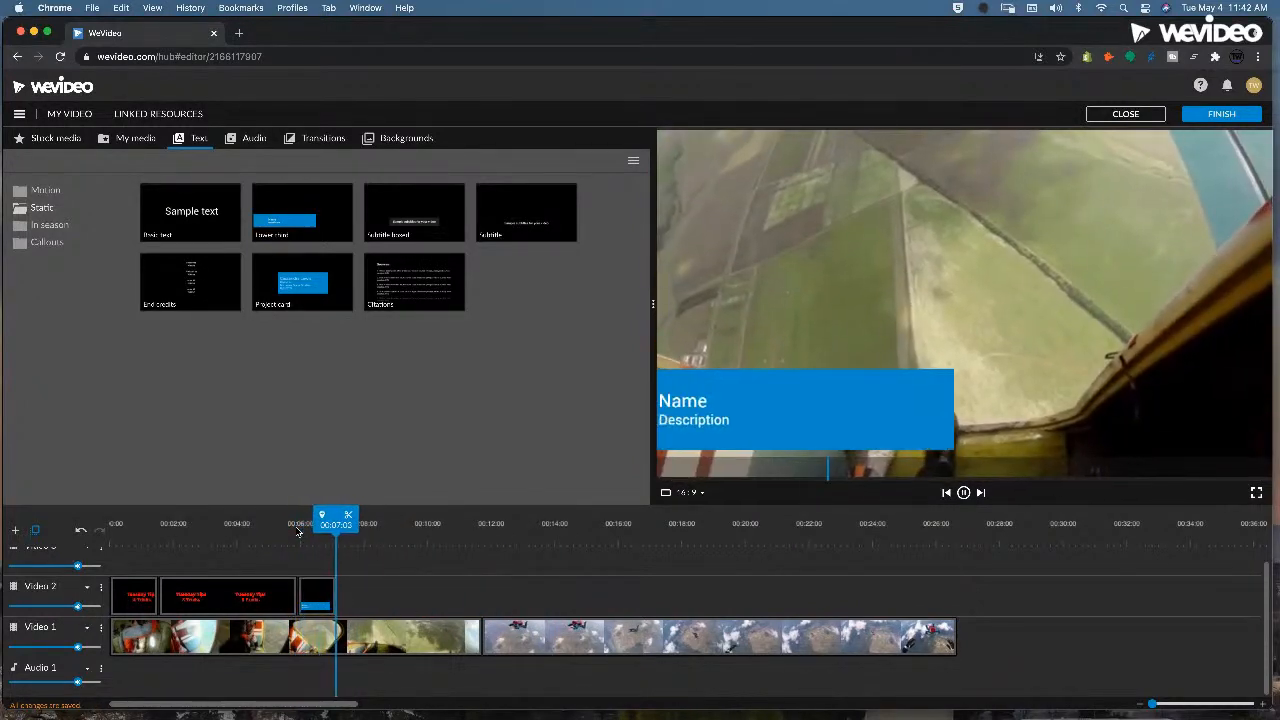
key("space")
- Place a copy of the lower third without animation directly after the original and extend it to end at 00:10:00
left_click_drag(305, 590, 349, 602)
left_click(344, 567)
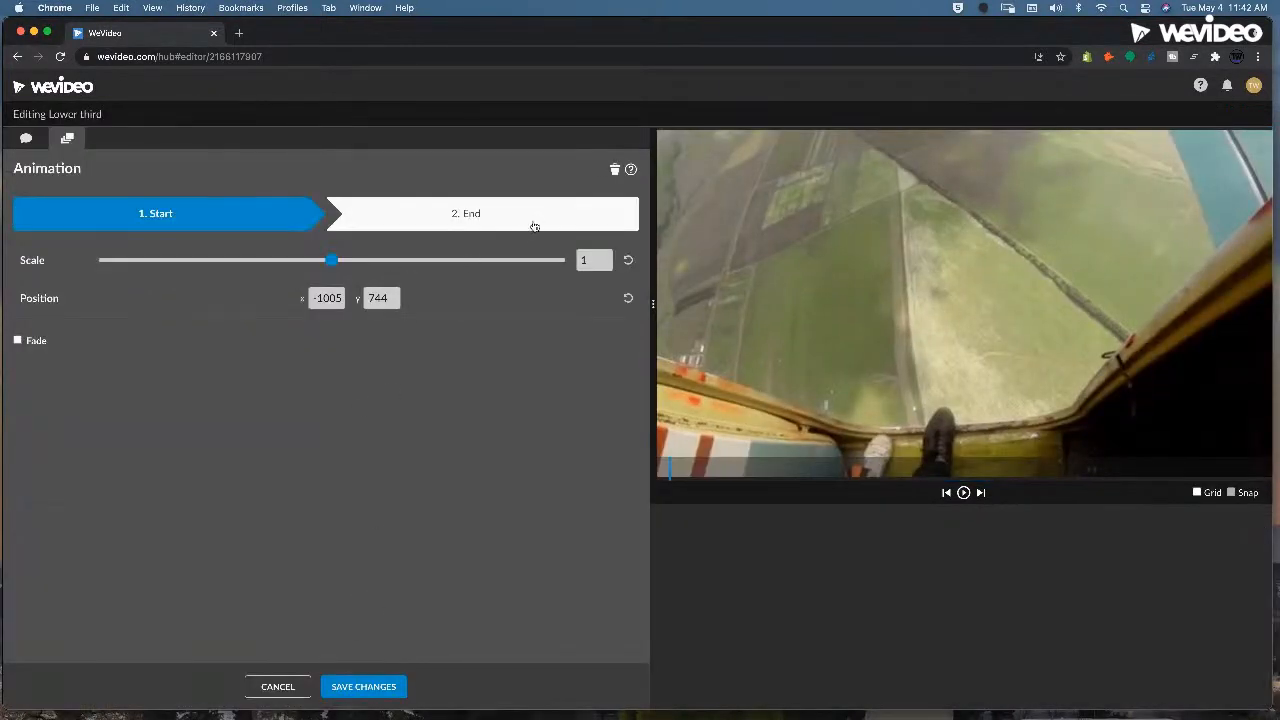
left_click(615, 170)
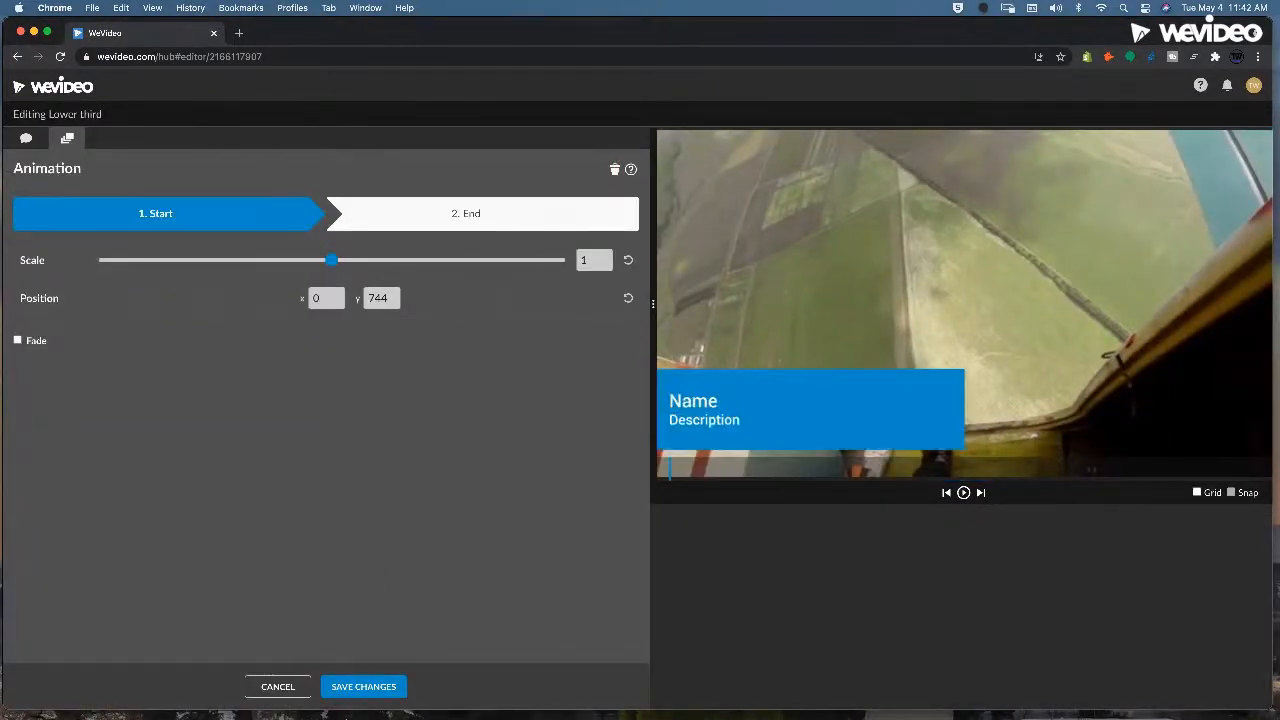
left_click(363, 686)
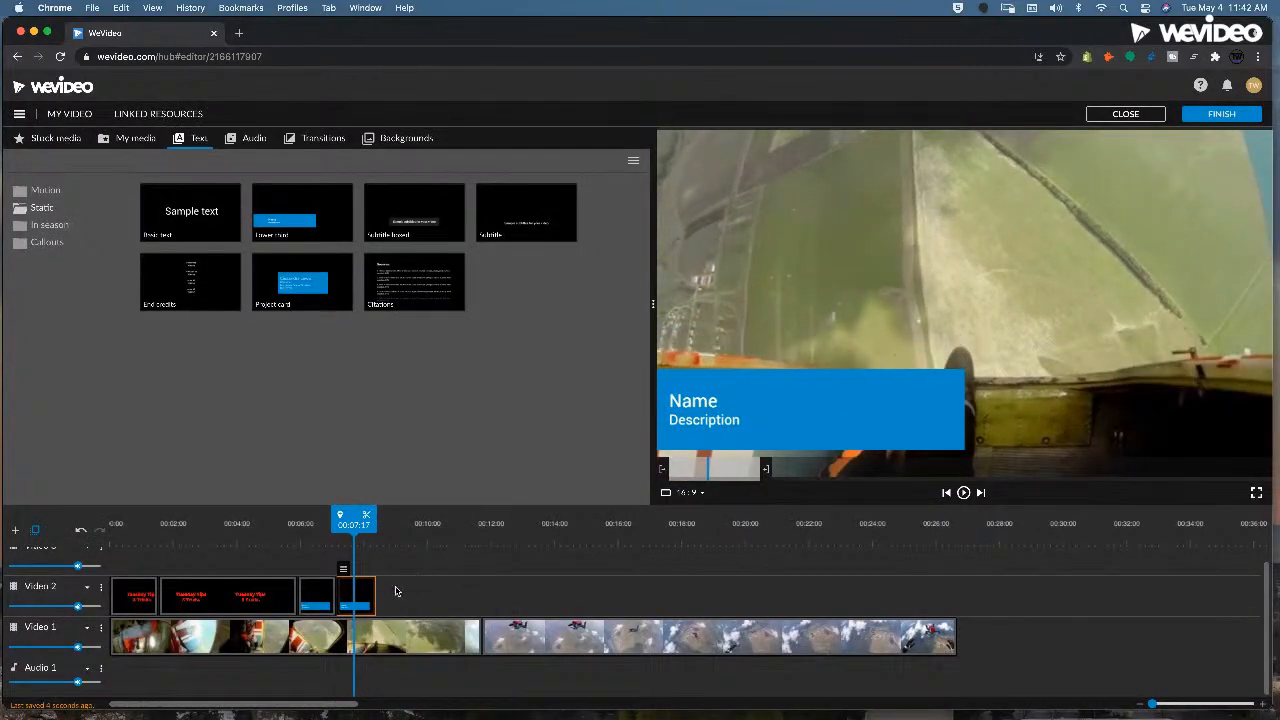
left_click_drag(377, 595, 426, 595)
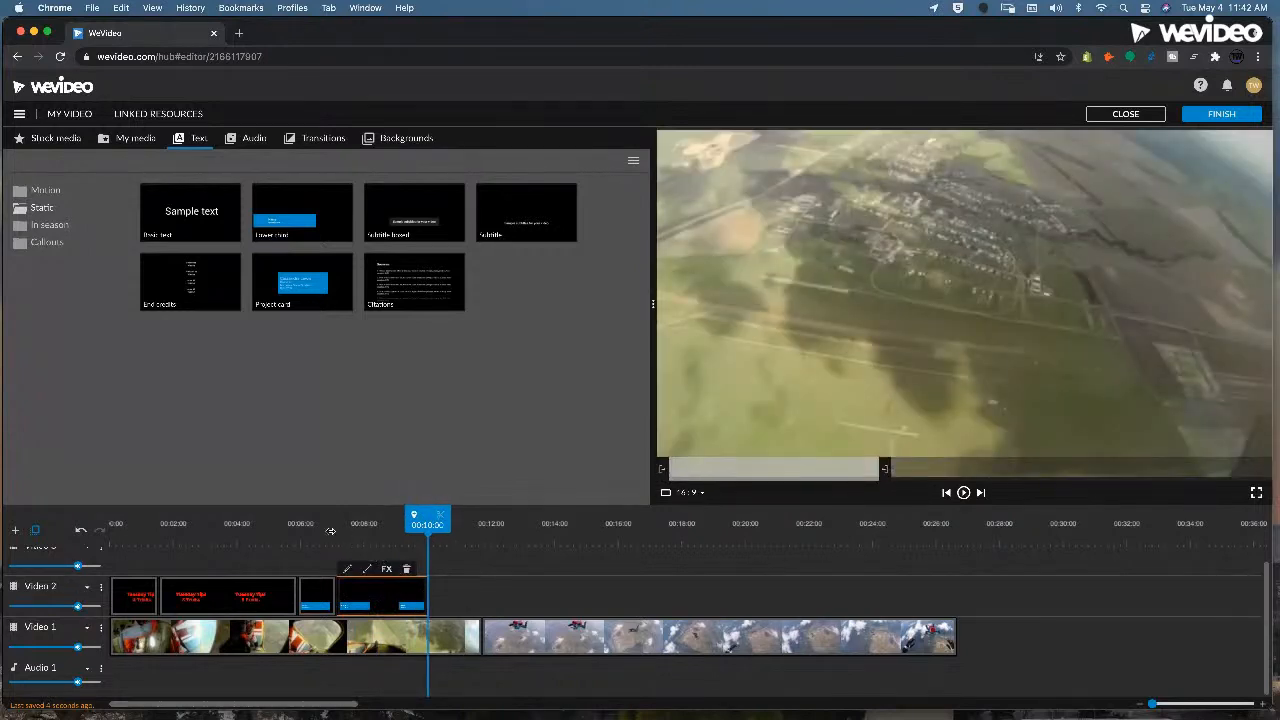
- Play back the lower third from its slide-in into the static copy to check how the two clips join
left_click(312, 525)
key("space")
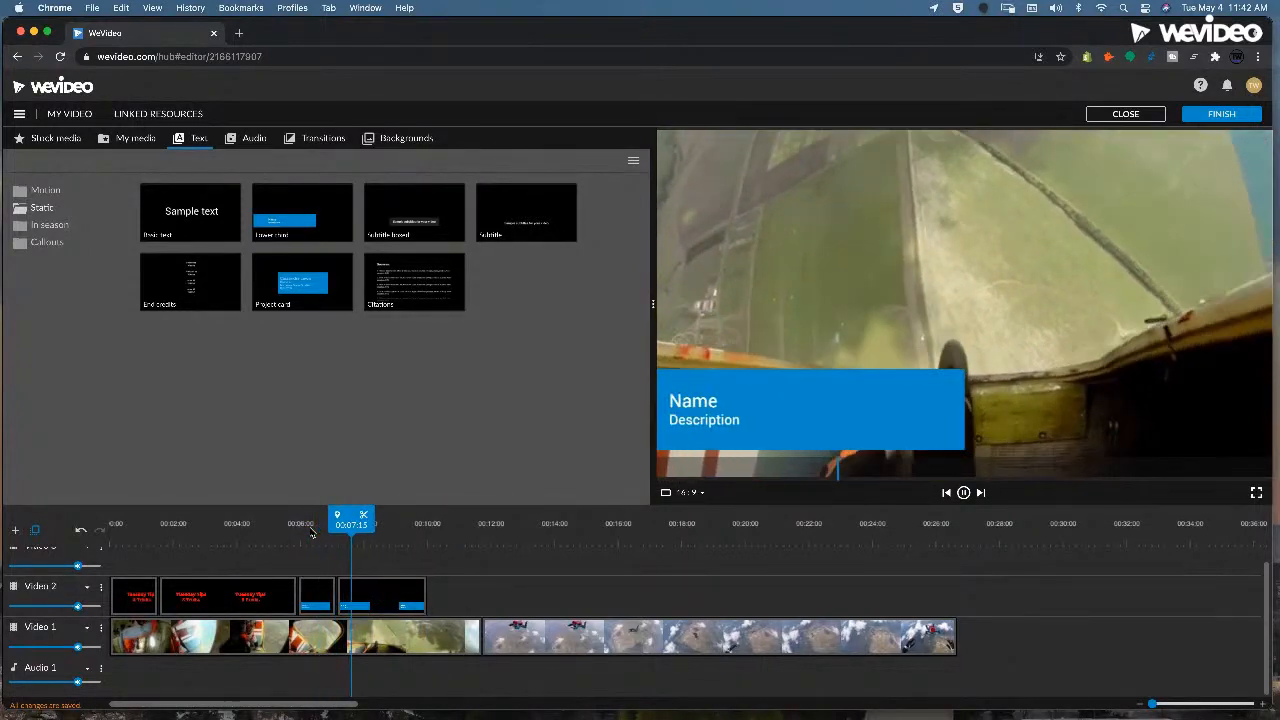
key("space")
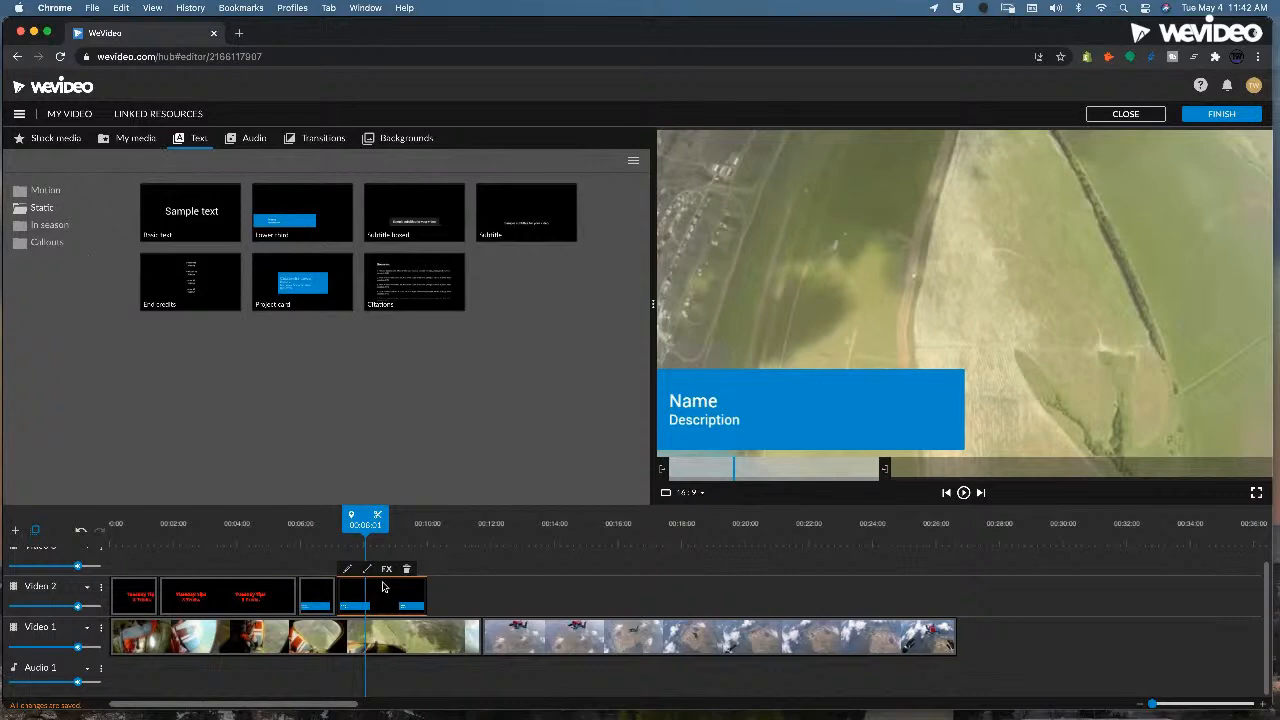
left_click_drag(316, 526, 291, 522)
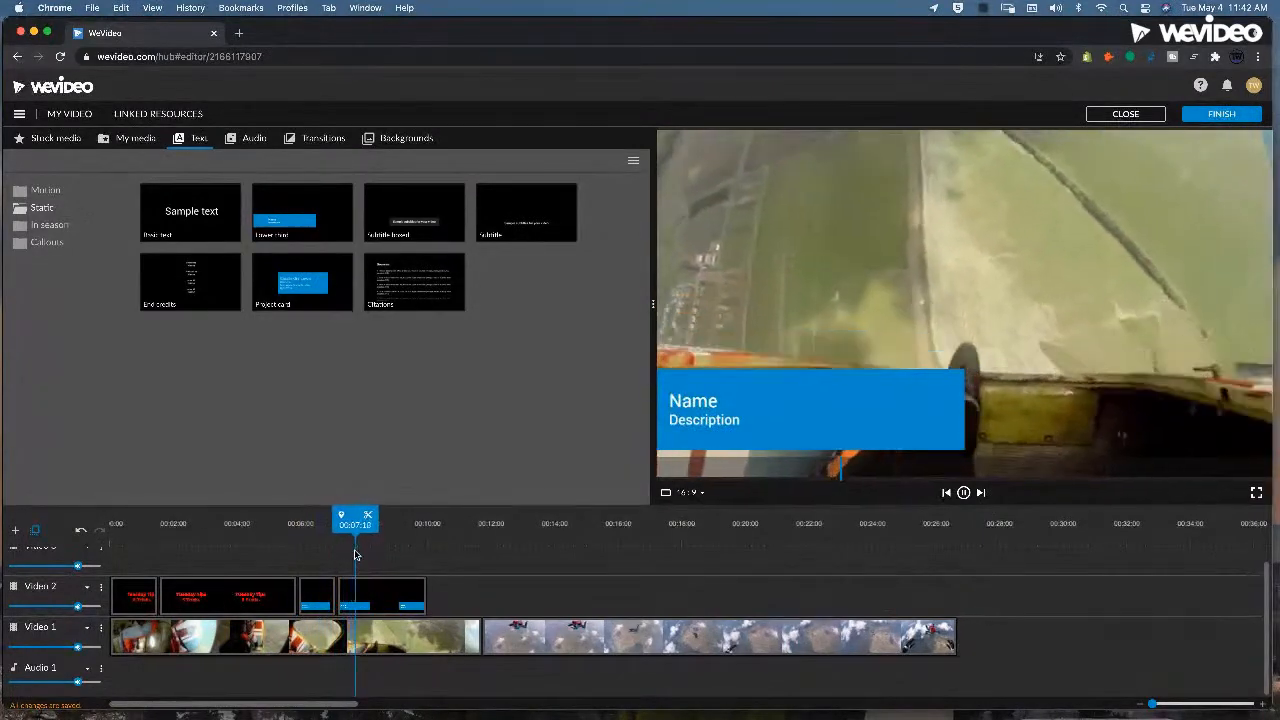
- Review the animated lower third's text properties, including the background colour and alignment options, and save
double_click(326, 595)
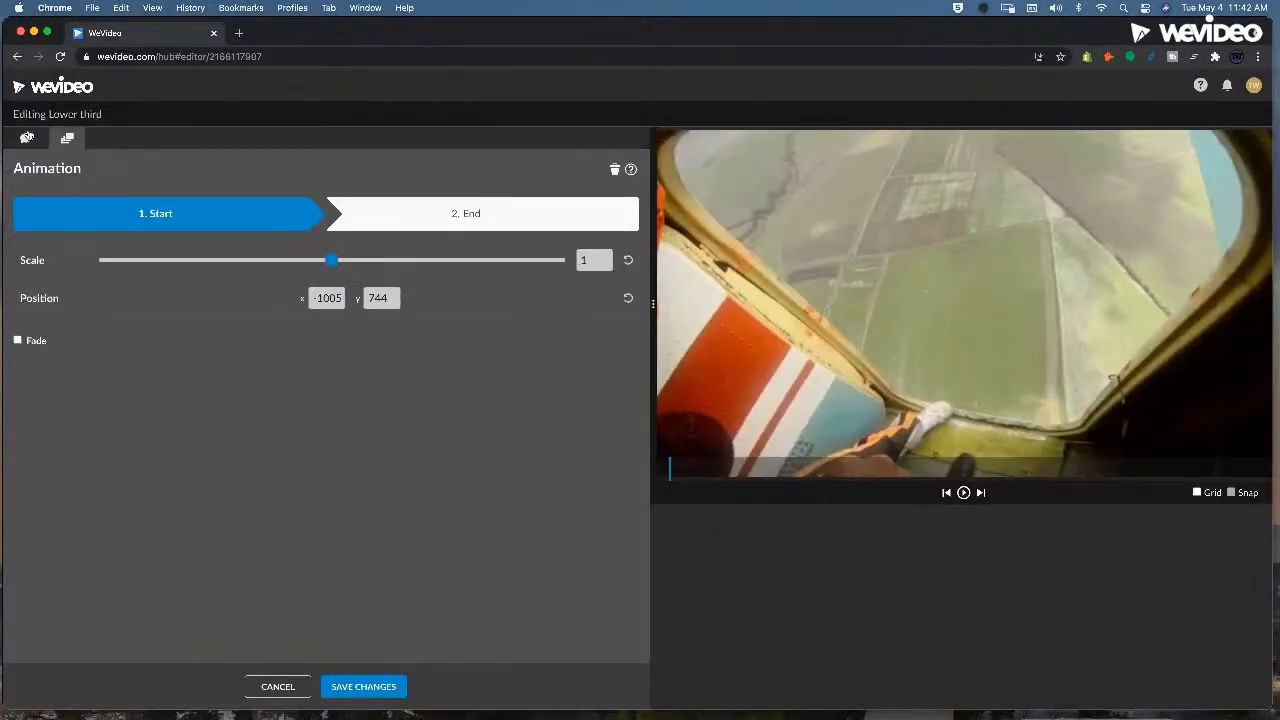
left_click(27, 140)
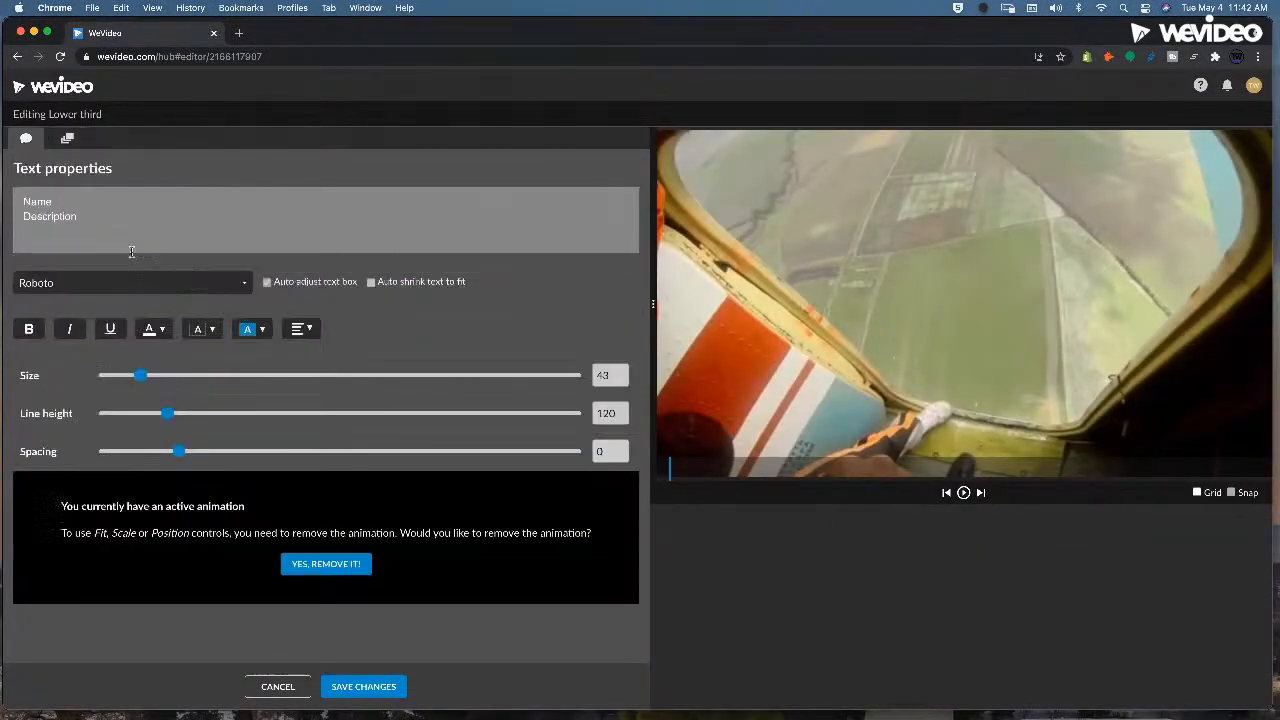
left_click(250, 329)
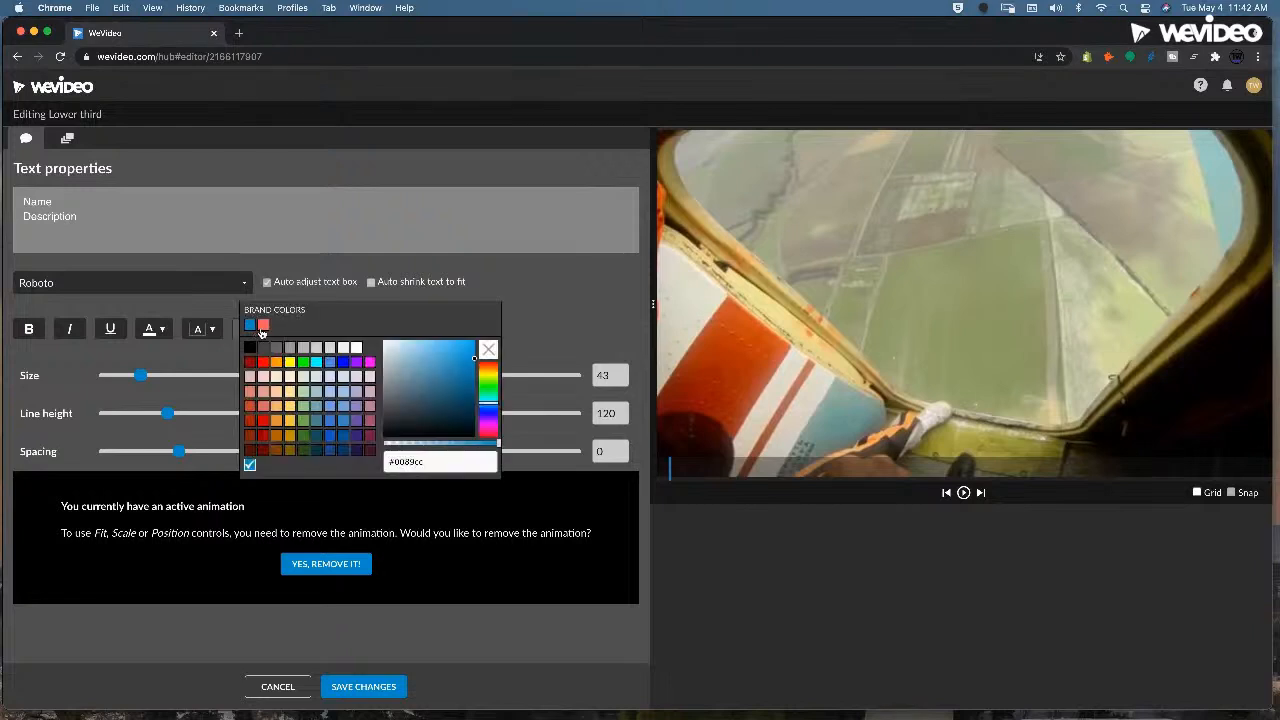
left_click(561, 313)
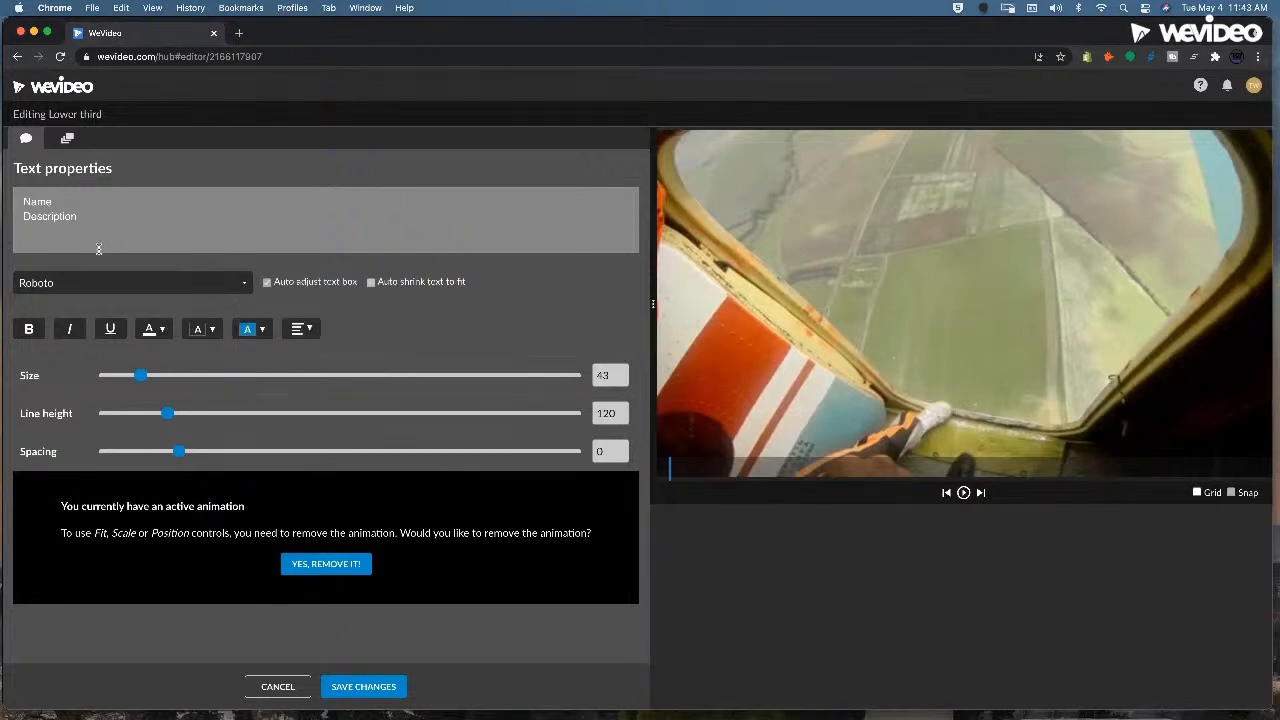
left_click(308, 330)
left_click(416, 393)
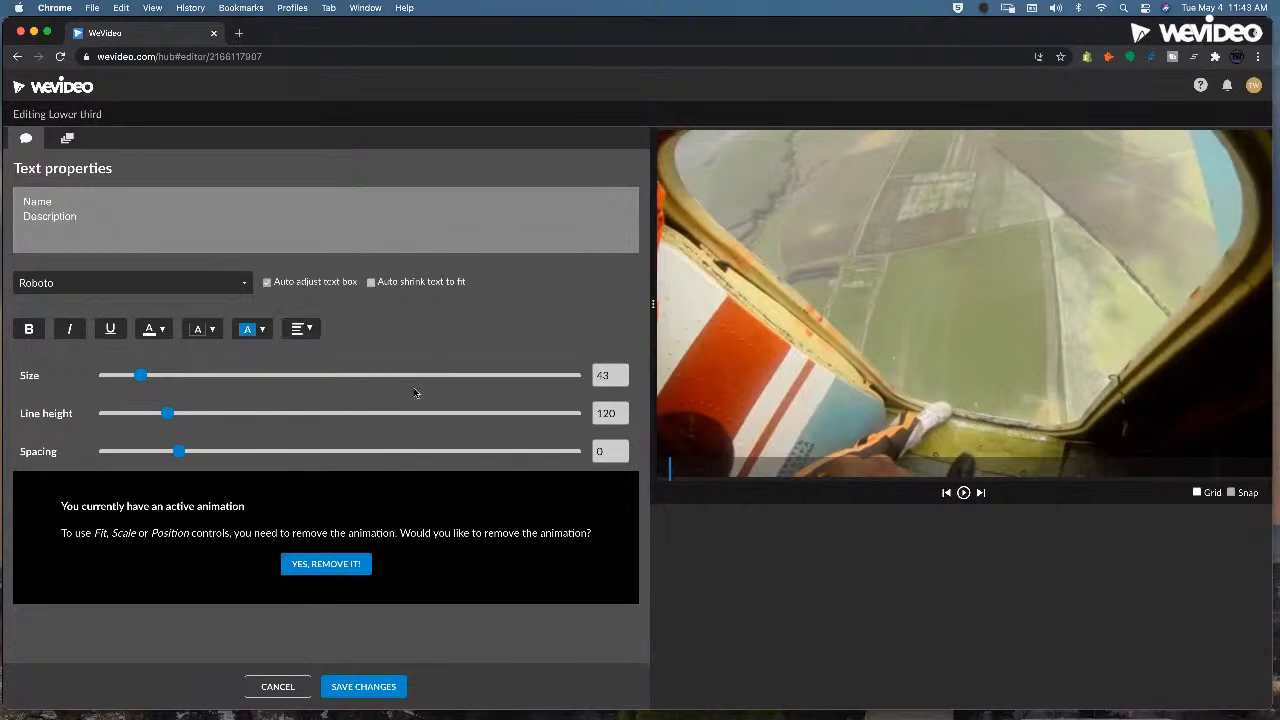
left_click(363, 686)
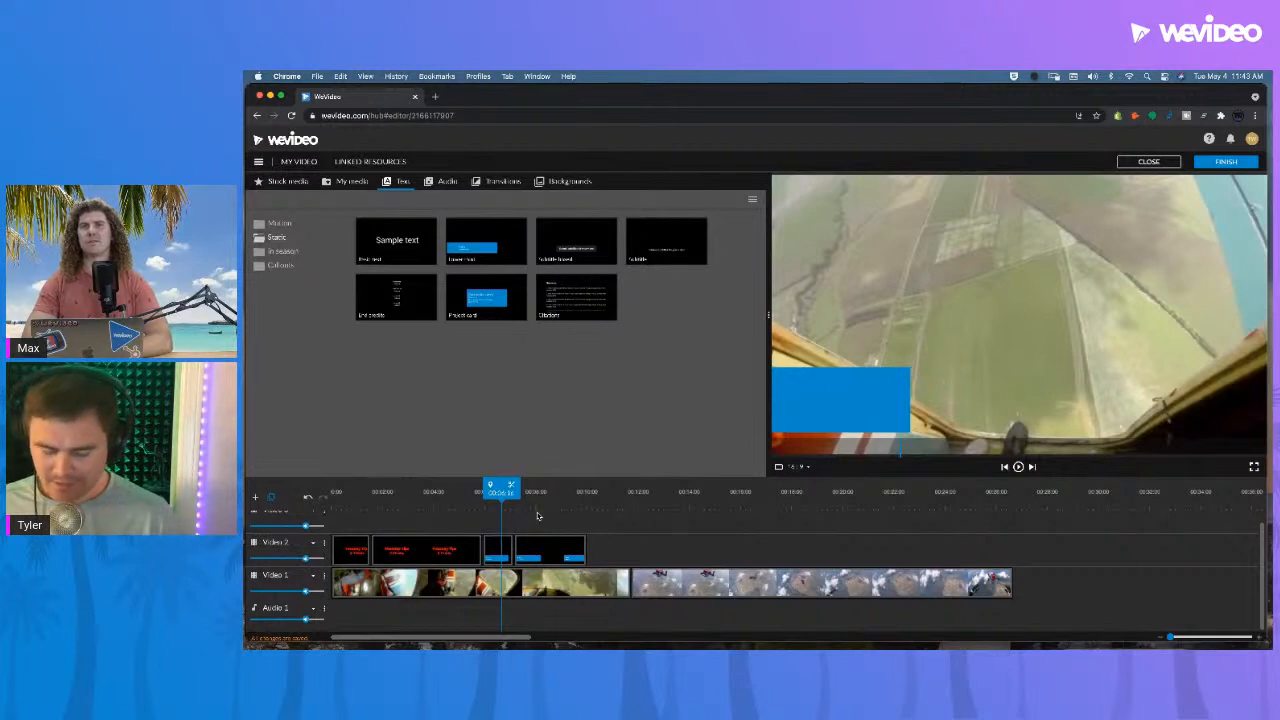
- Try animating the static lower third with a start position of x 436, y 355
left_click(545, 513)
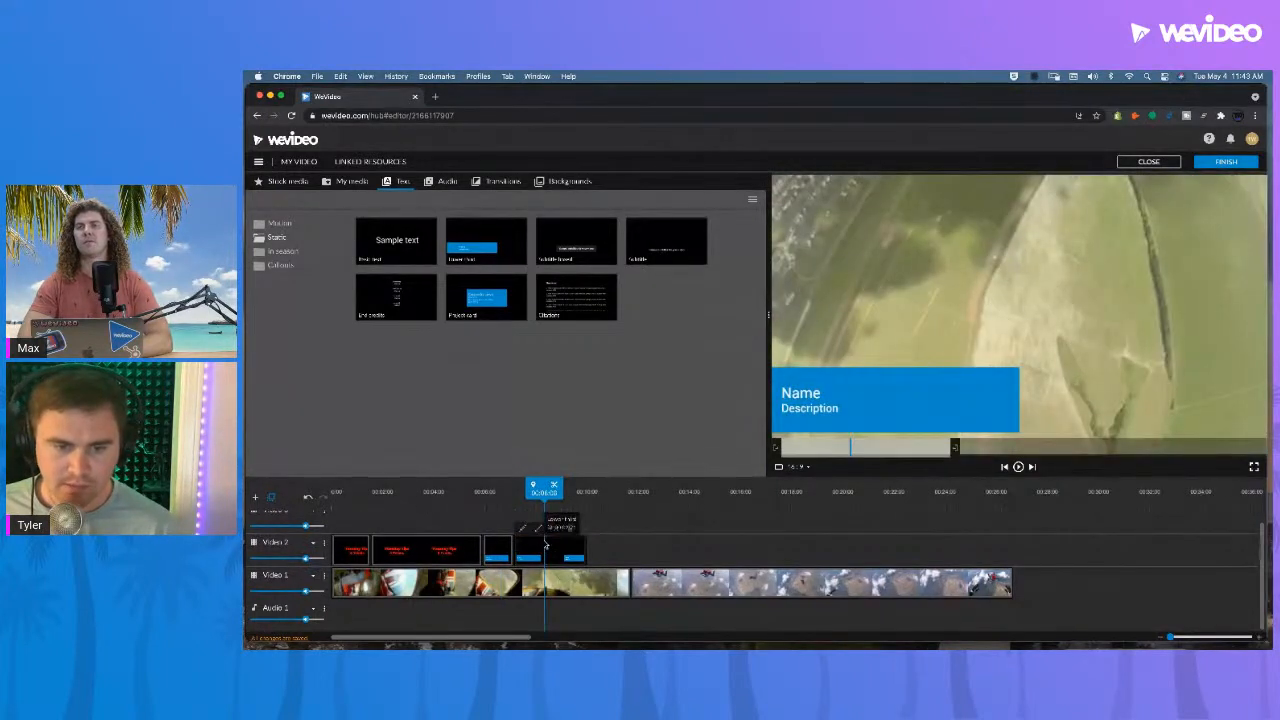
double_click(550, 545)
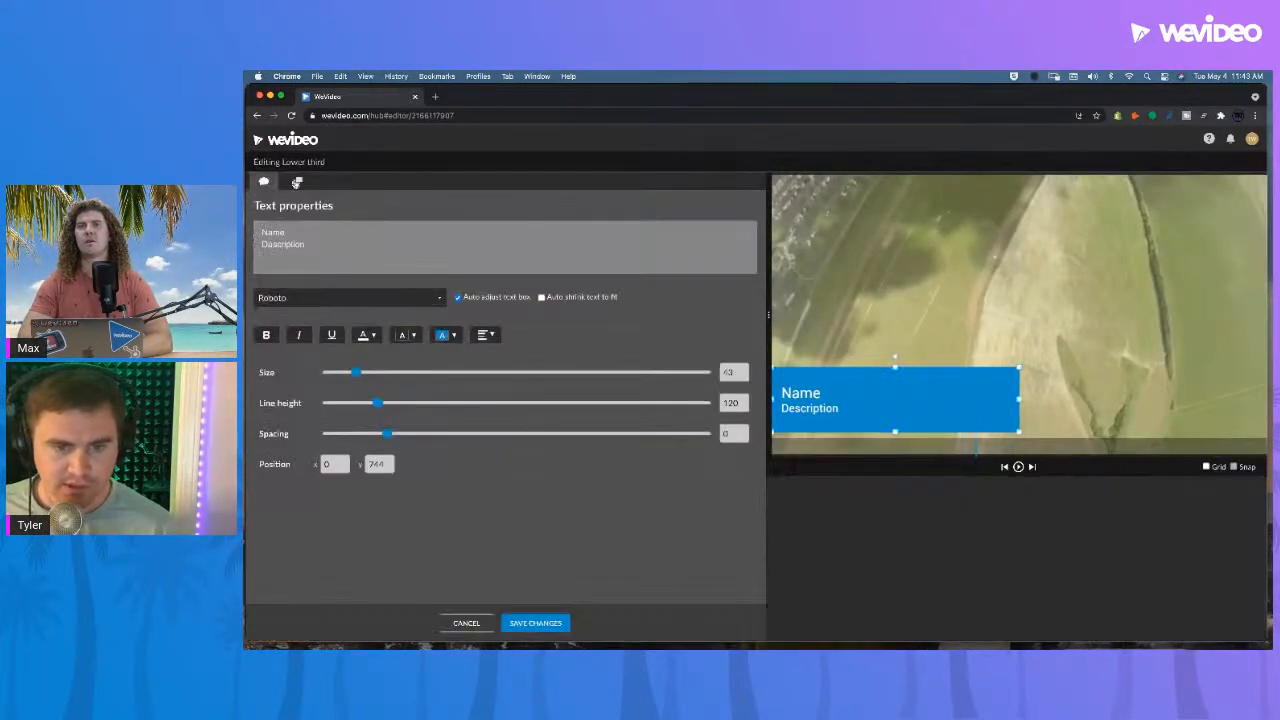
left_click(297, 182)
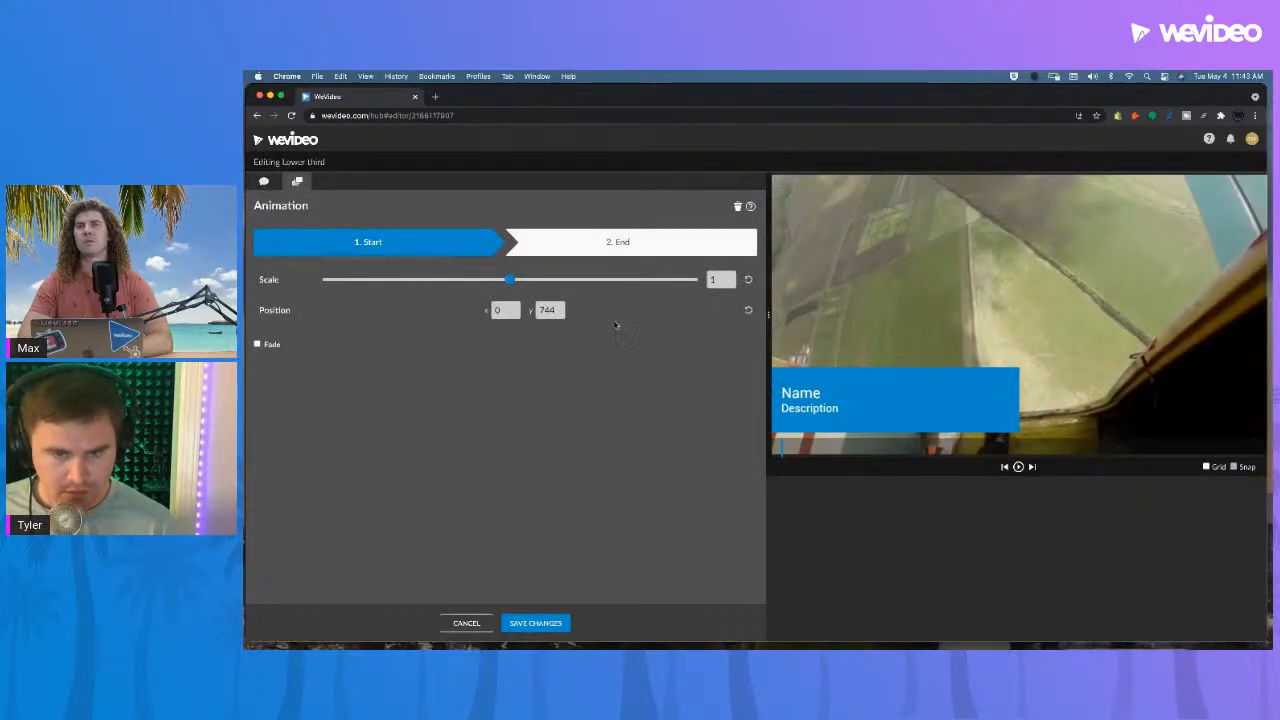
left_click_drag(887, 413, 1008, 308)
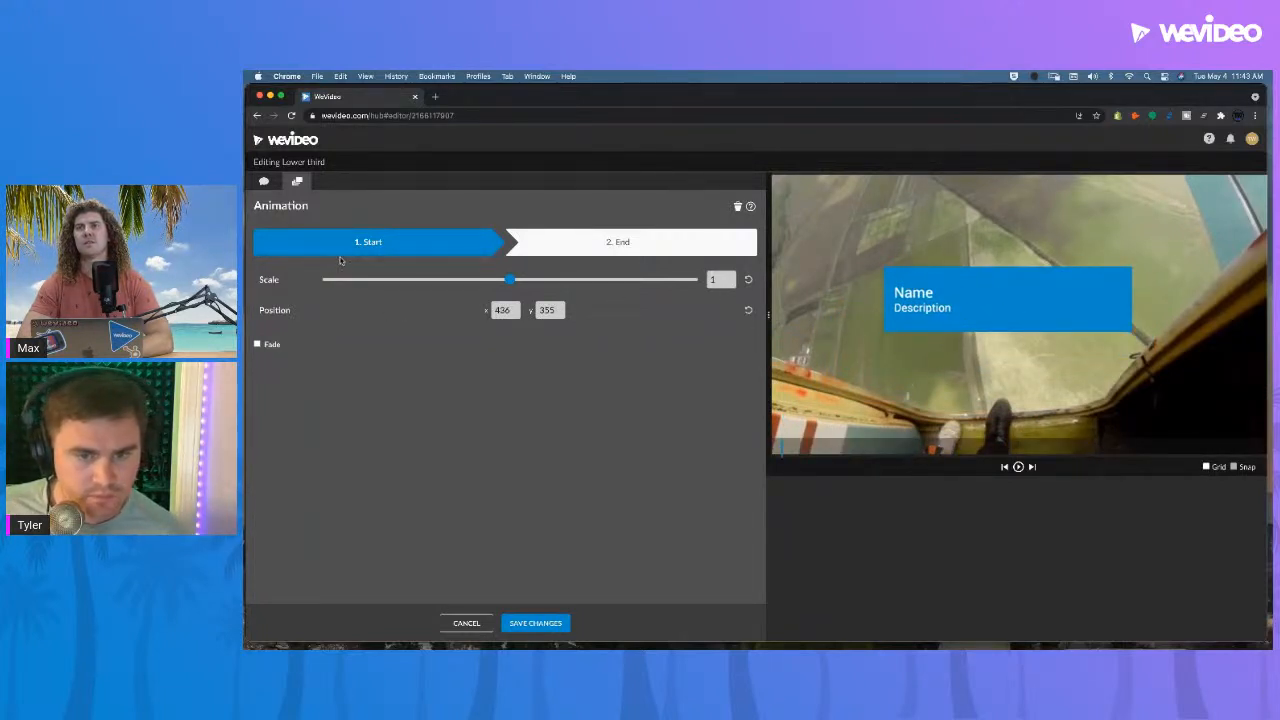
- Compare the start and end positions of the static lower third's trial animation
left_click(545, 252)
left_click(478, 252)
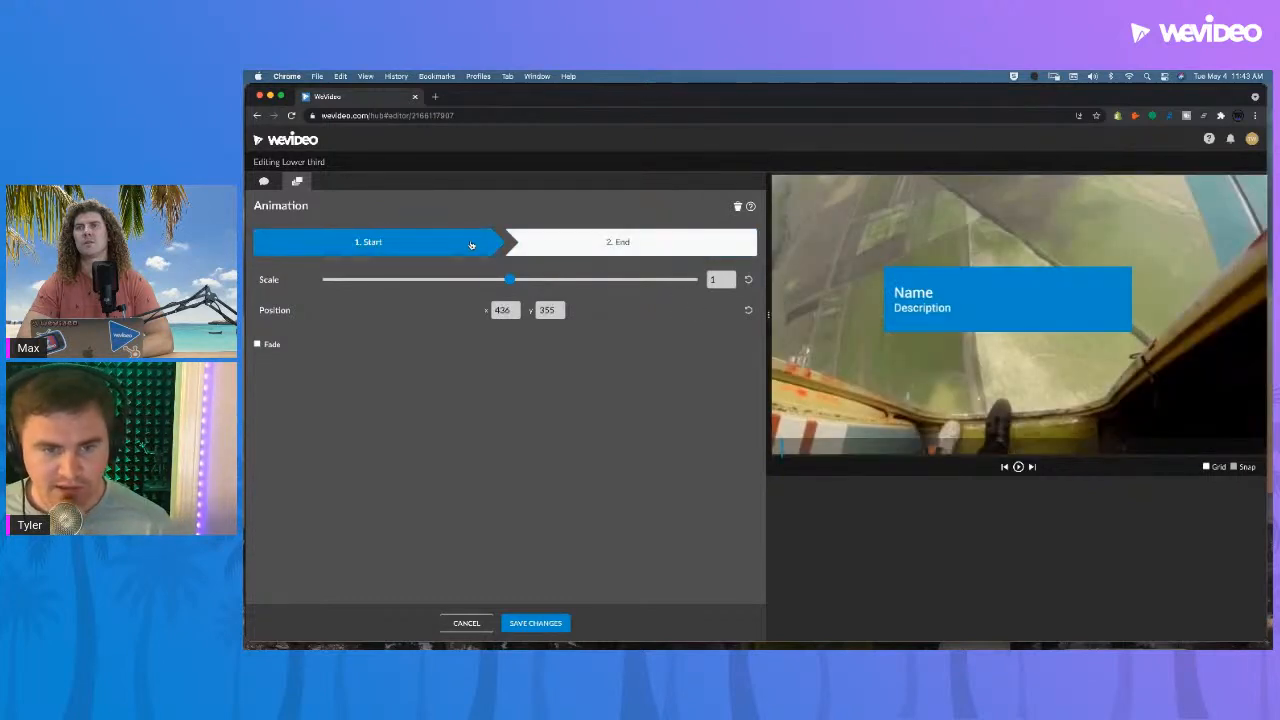
left_click(586, 246)
left_click(458, 247)
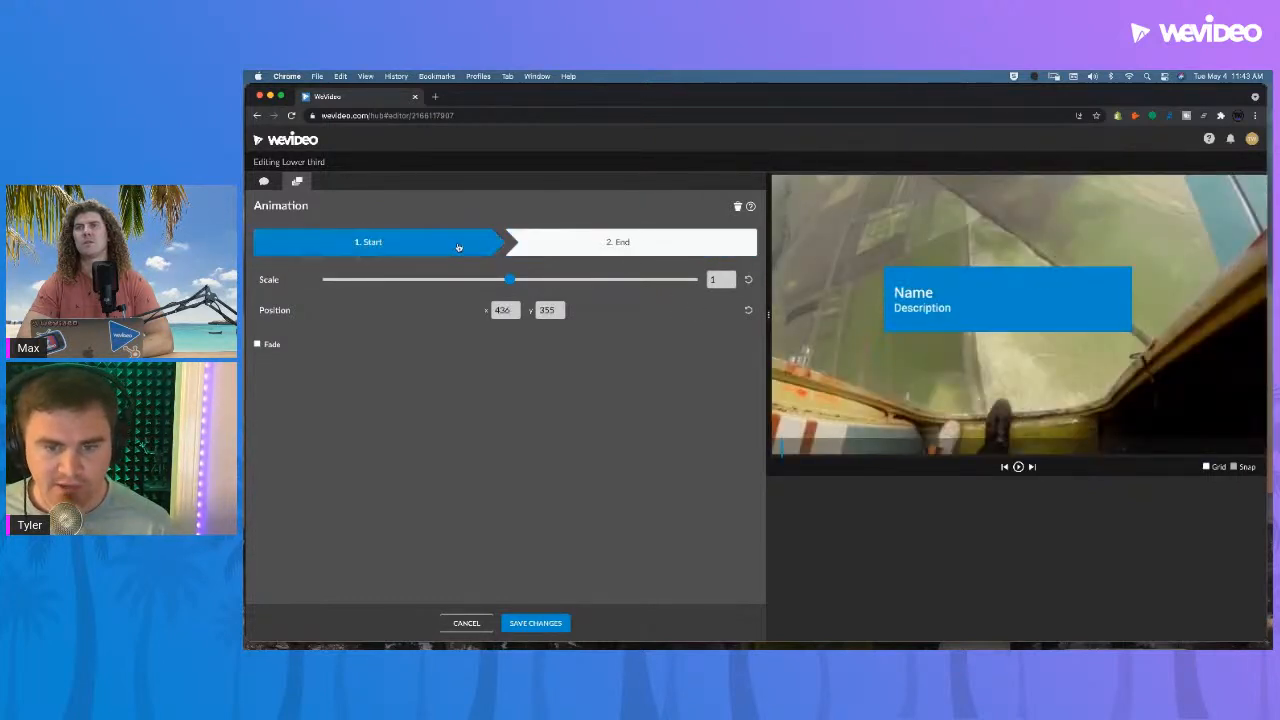
left_click(634, 254)
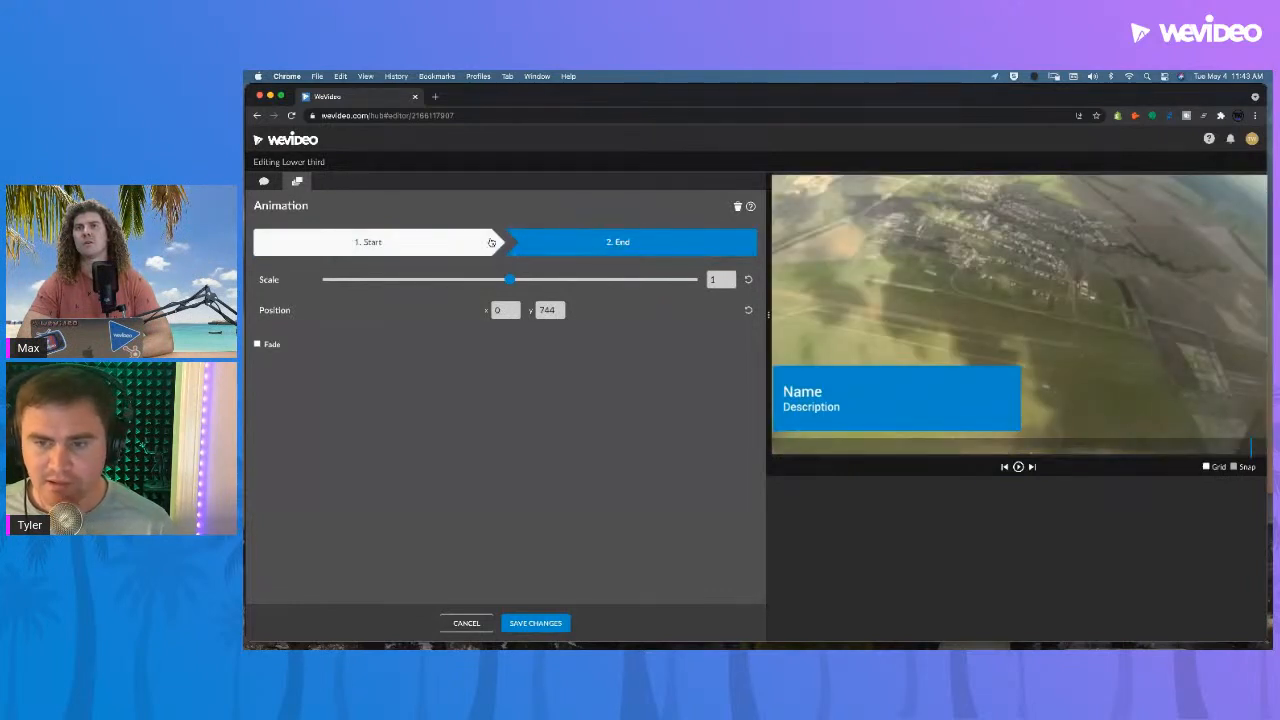
left_click(482, 243)
left_click(534, 246)
left_click(463, 243)
left_click(556, 245)
left_click(476, 245)
left_click(578, 240)
left_click(431, 243)
- Remove the trial animation from the static lower third through its text properties and save
left_click(271, 186)
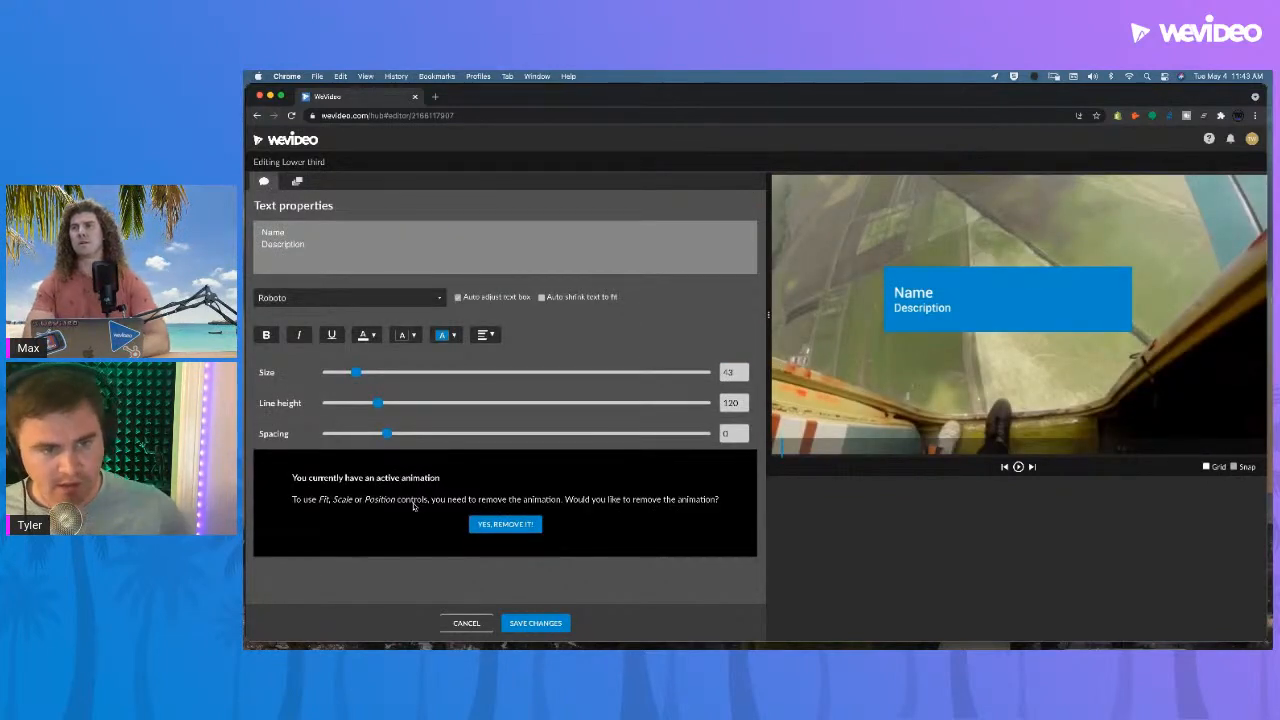
left_click(298, 184)
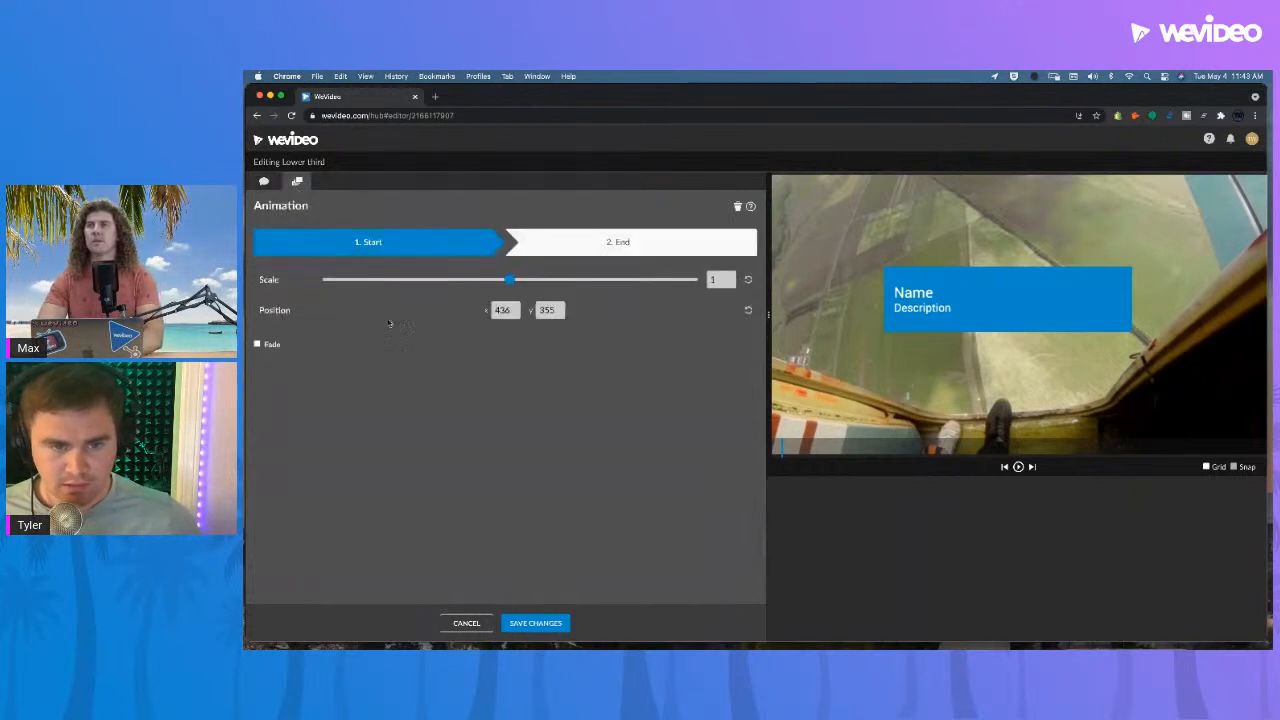
left_click(267, 185)
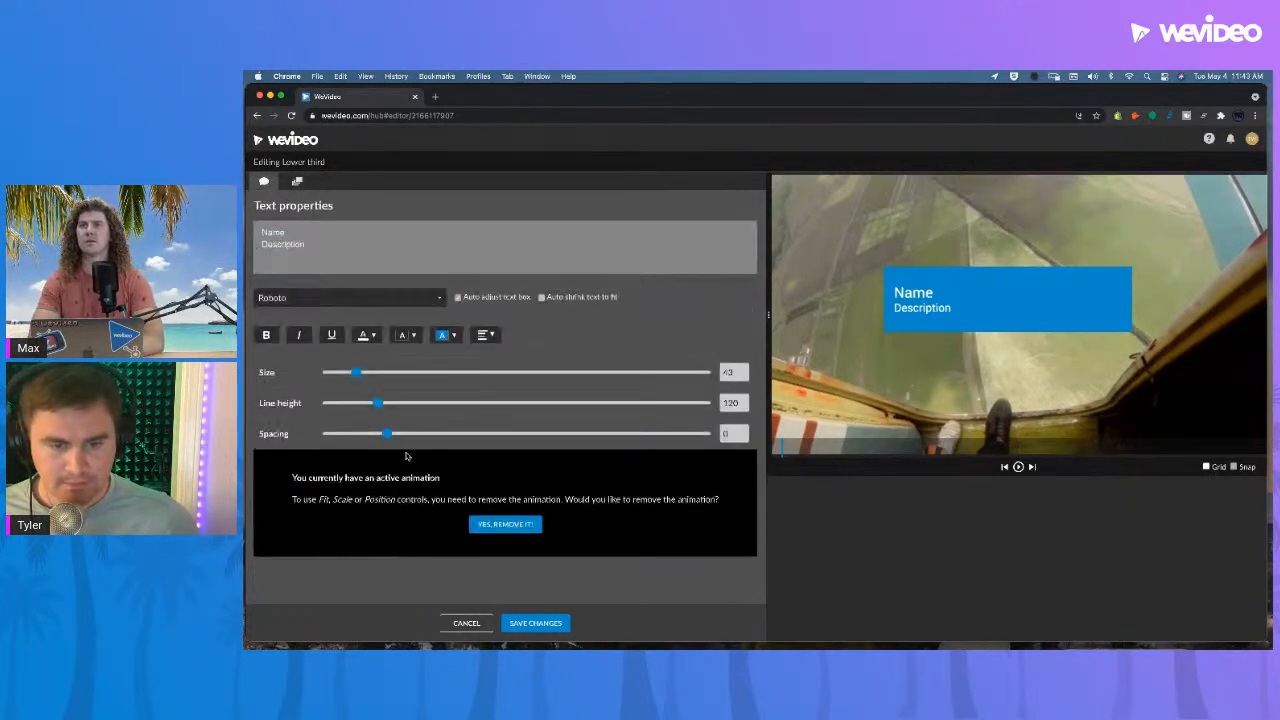
left_click(490, 524)
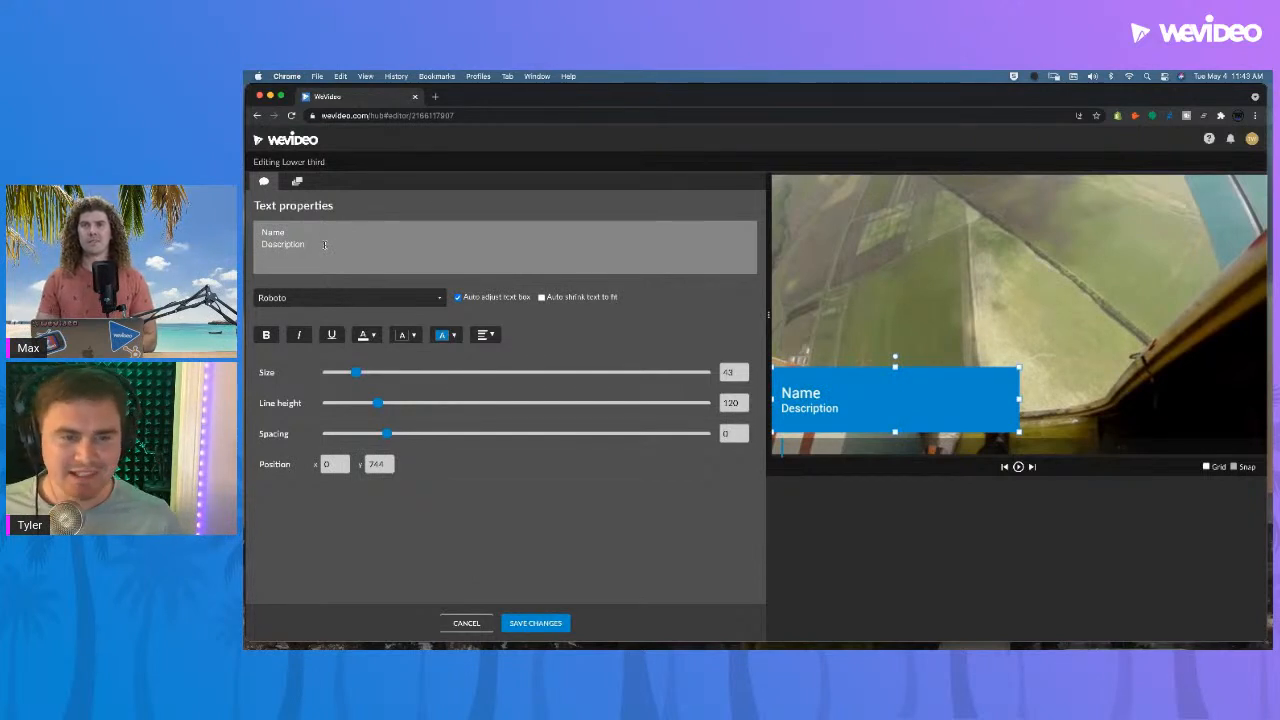
left_click(540, 618)
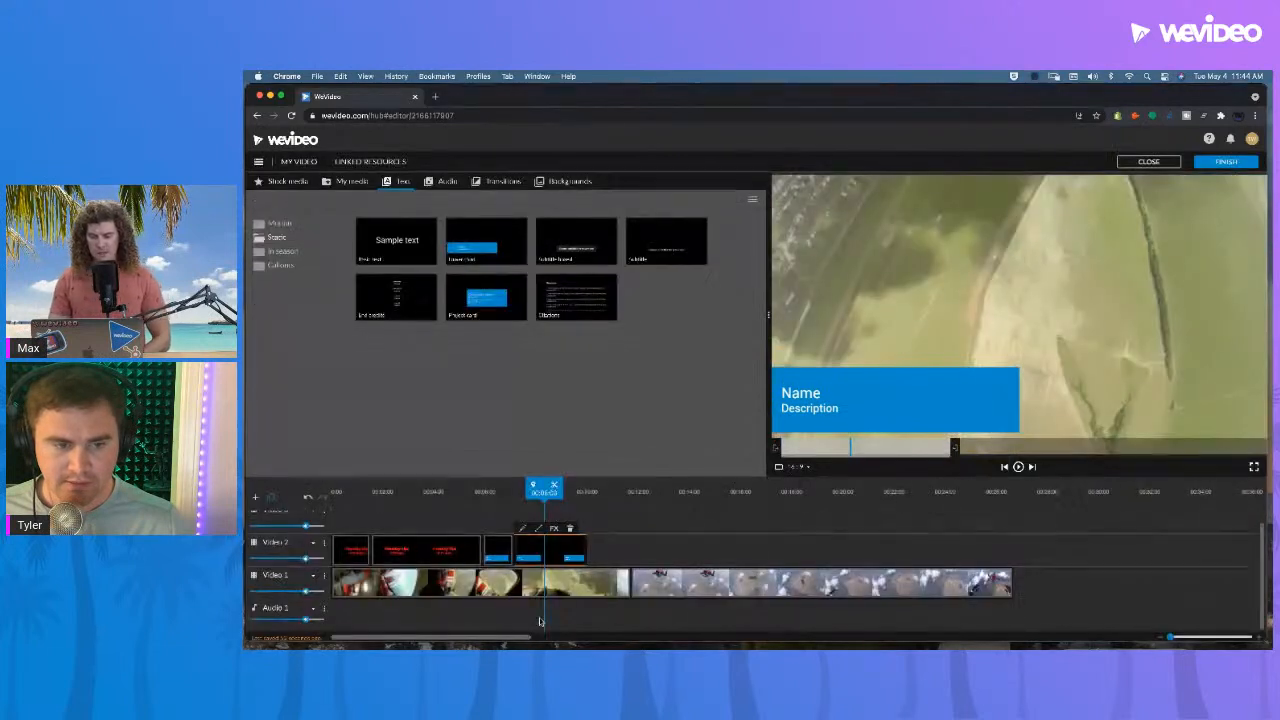
- Check the lower third at several points on the timeline, from its slide-in through the static copy to past its end
left_click(490, 491)
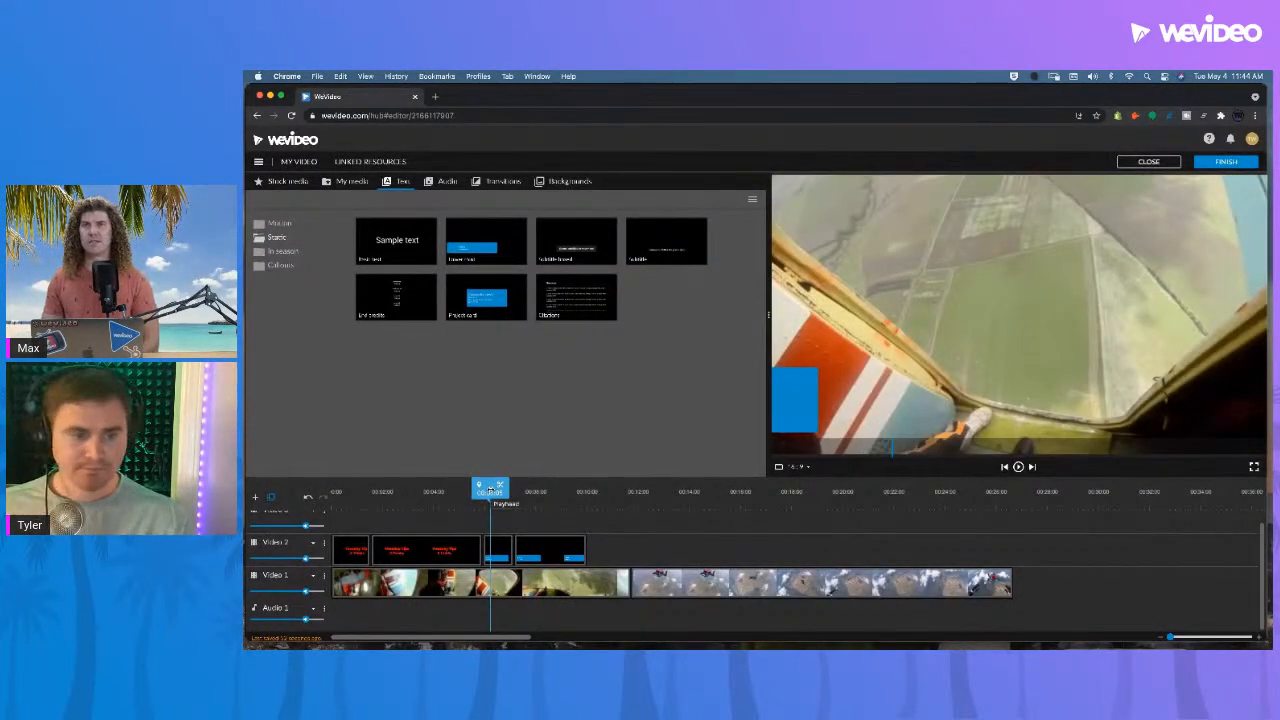
left_click(571, 496)
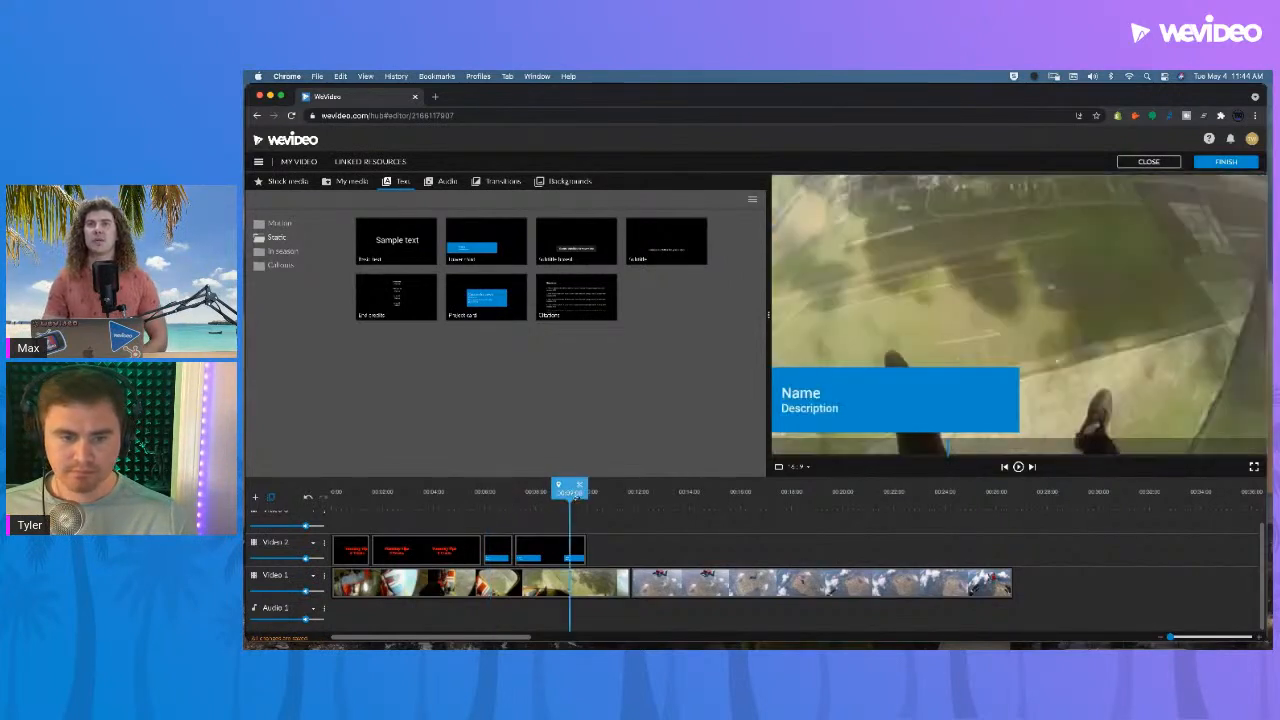
left_click(596, 497)
left_click(608, 499)
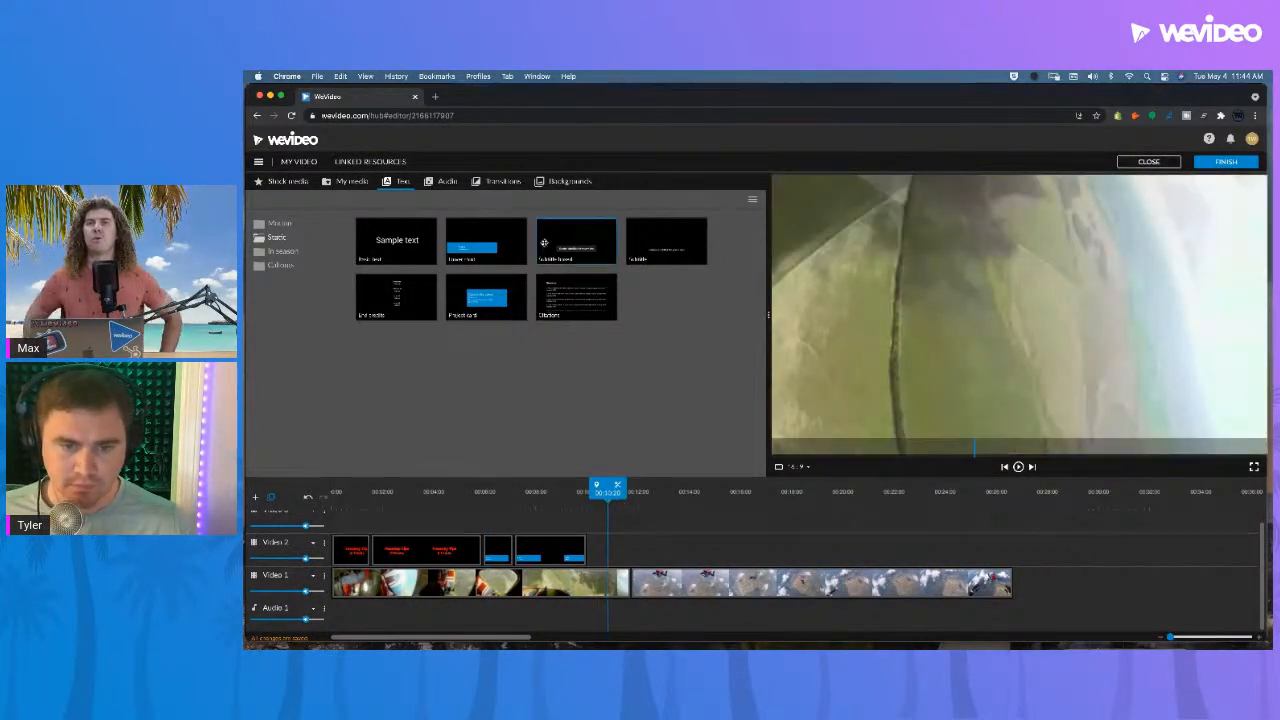
- Add a Subtitle boxed title to Video 2 at about 00:10:11 and preview it over the footage
left_click(581, 306)
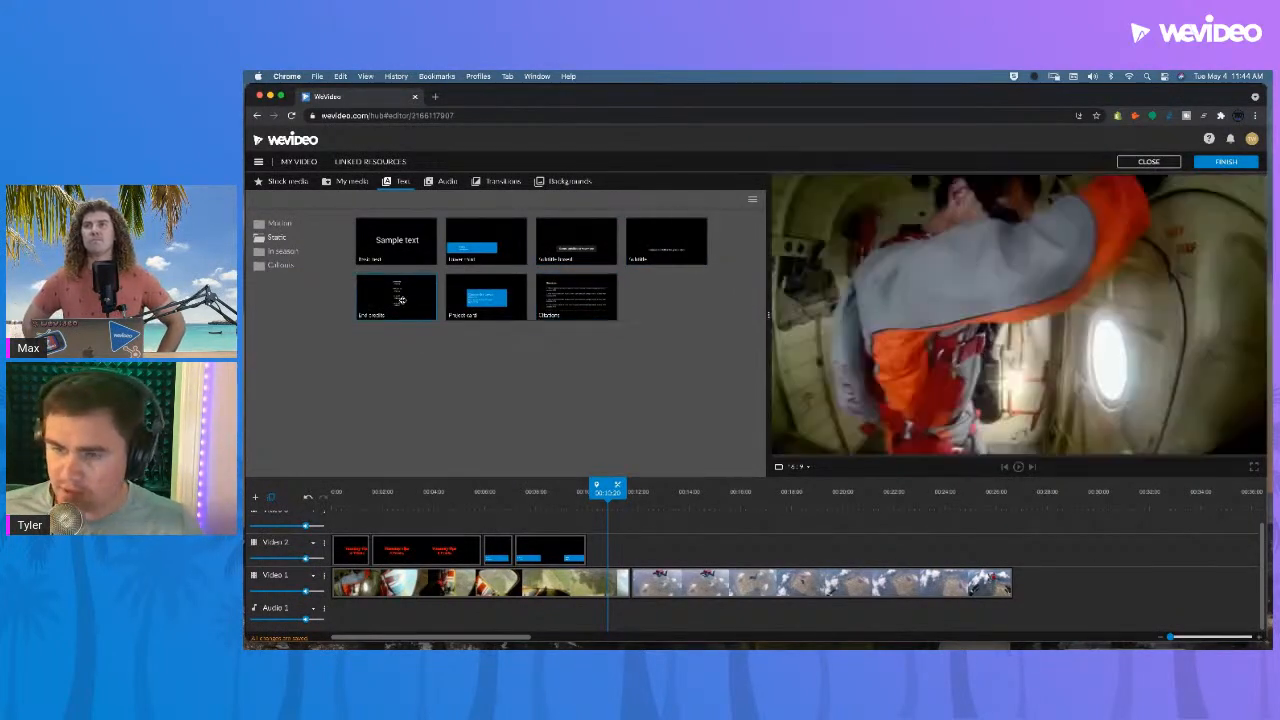
left_click_drag(567, 258, 613, 540)
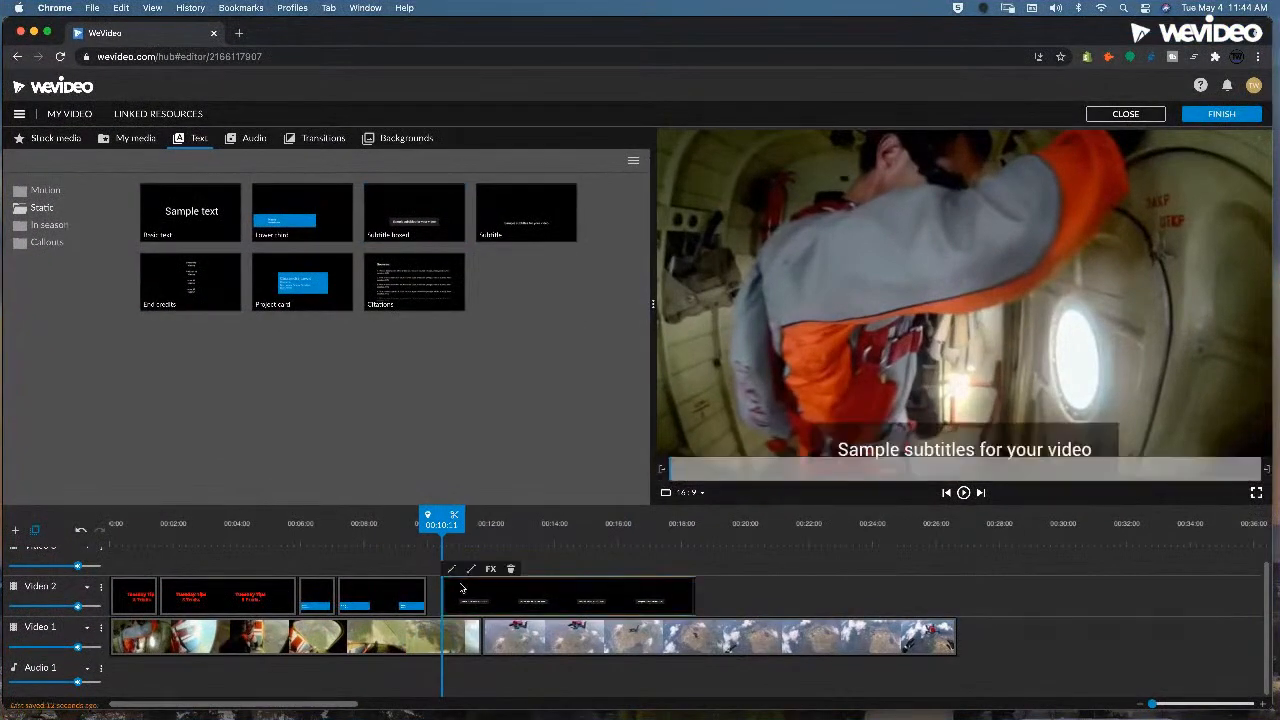
left_click(523, 528)
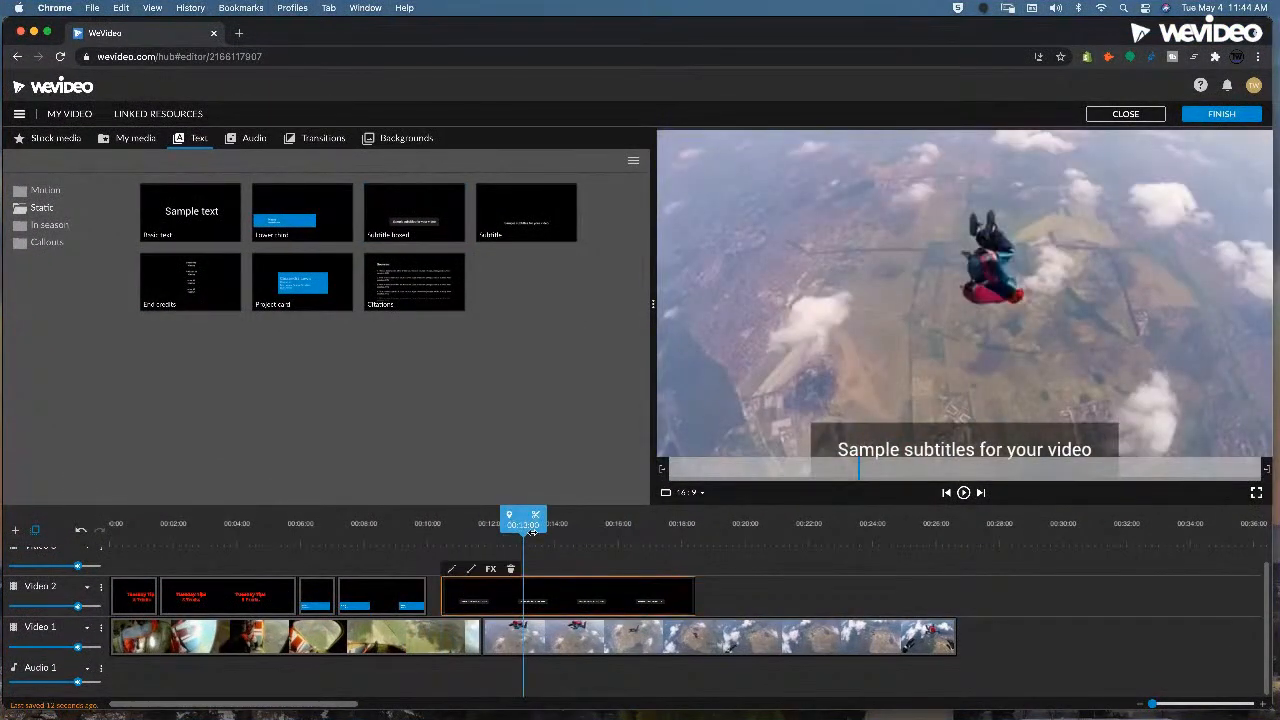
mouse_move(530, 528)
left_mouse_down()
mouse_move(574, 530)
mouse_move(538, 528)
left_mouse_up()
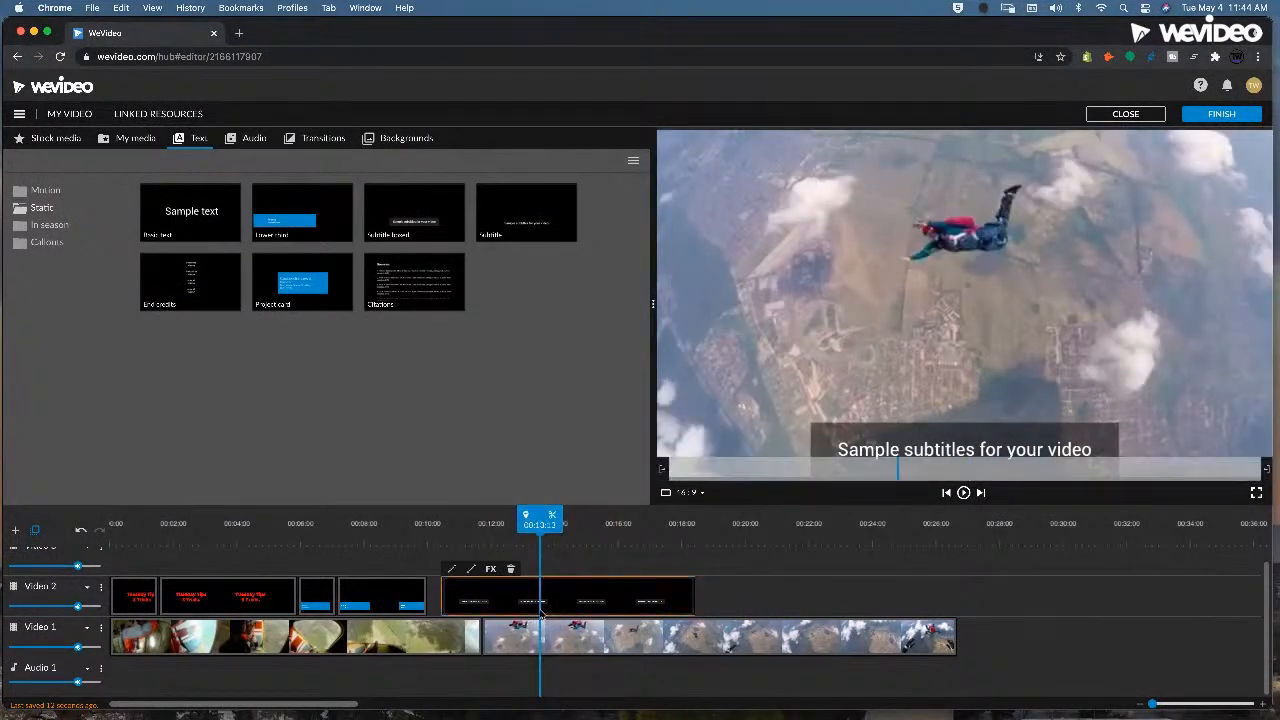
left_click(593, 528)
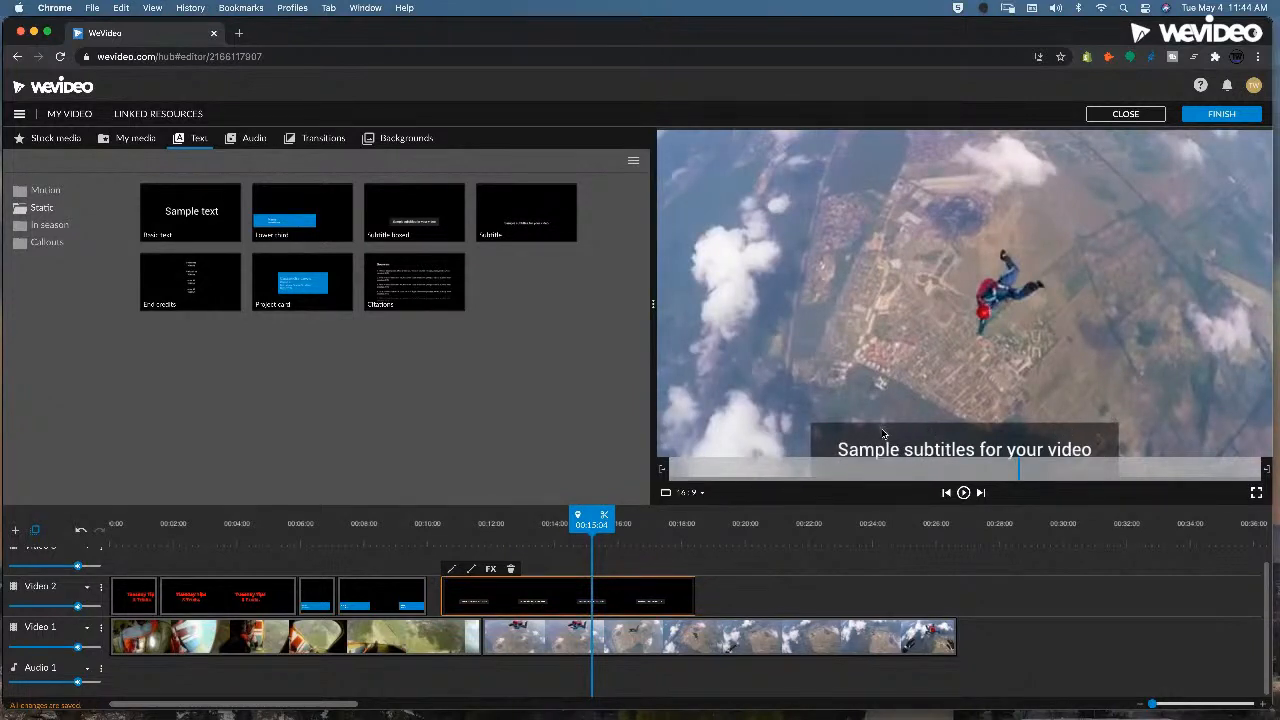
left_click_drag(514, 532, 480, 532)
key("space")
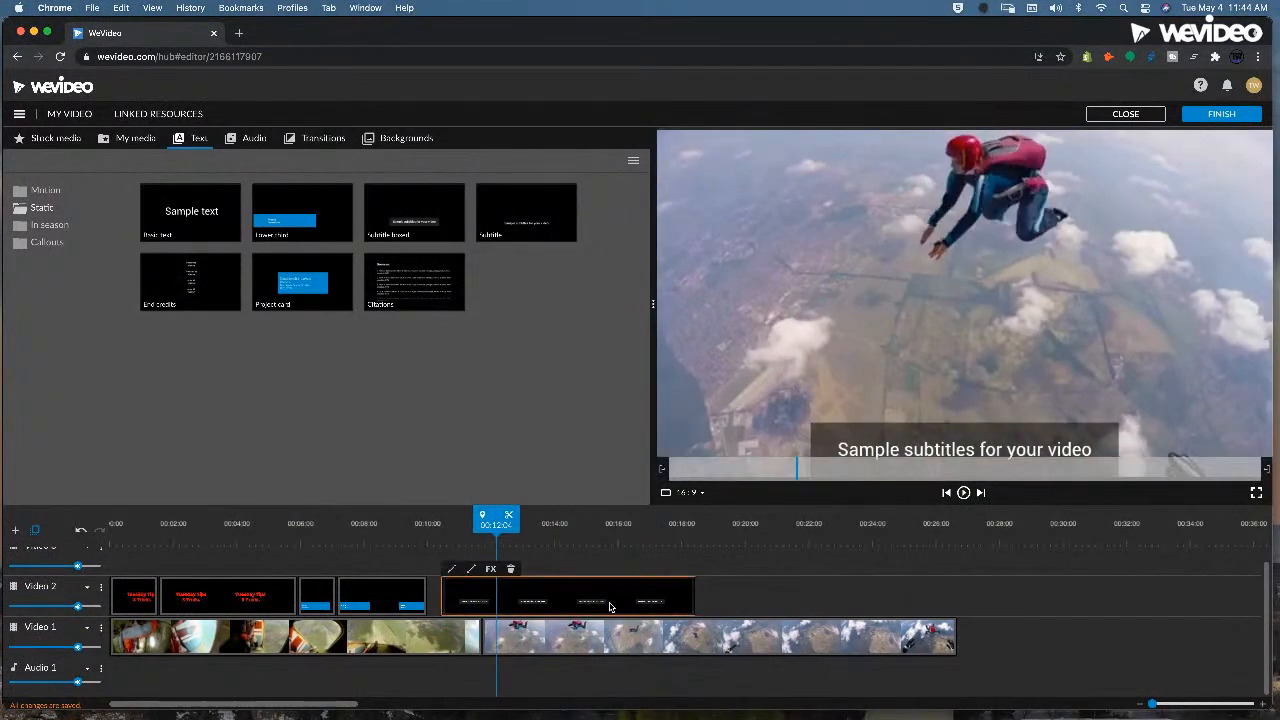
- Inspect the boxed subtitle's text properties, select its sample text and save
double_click(610, 605)
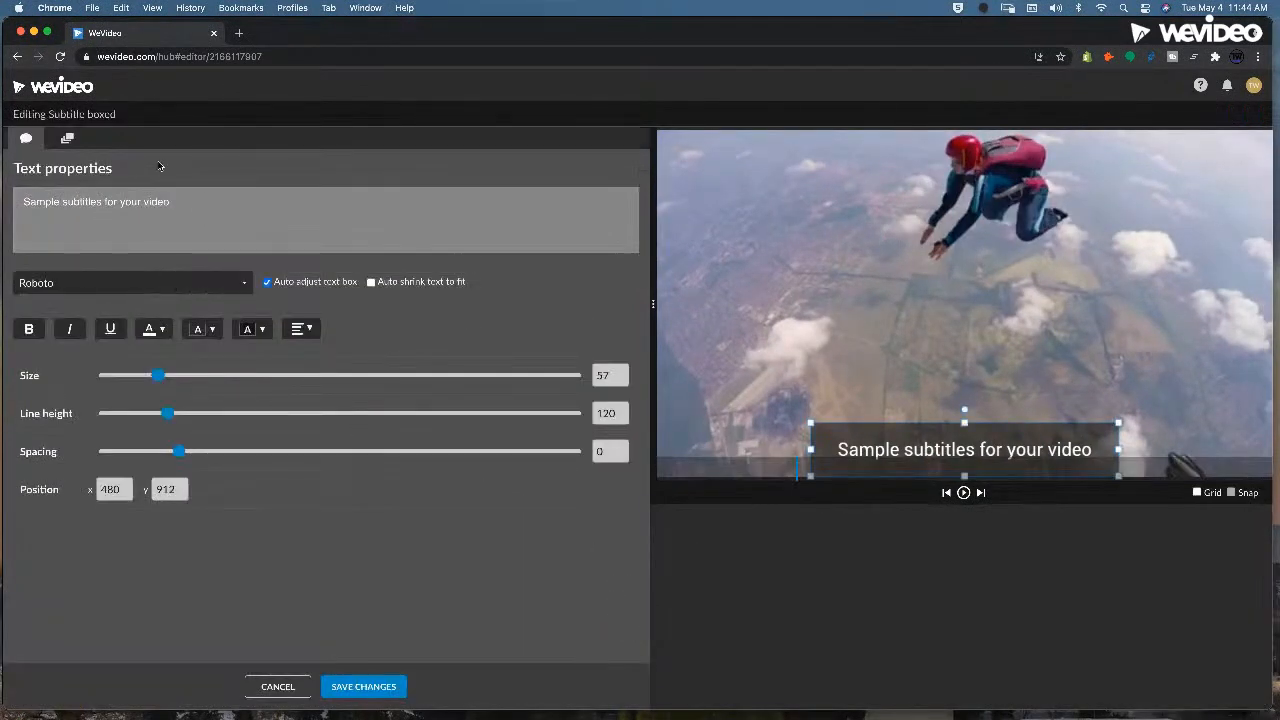
triple_click(144, 205)
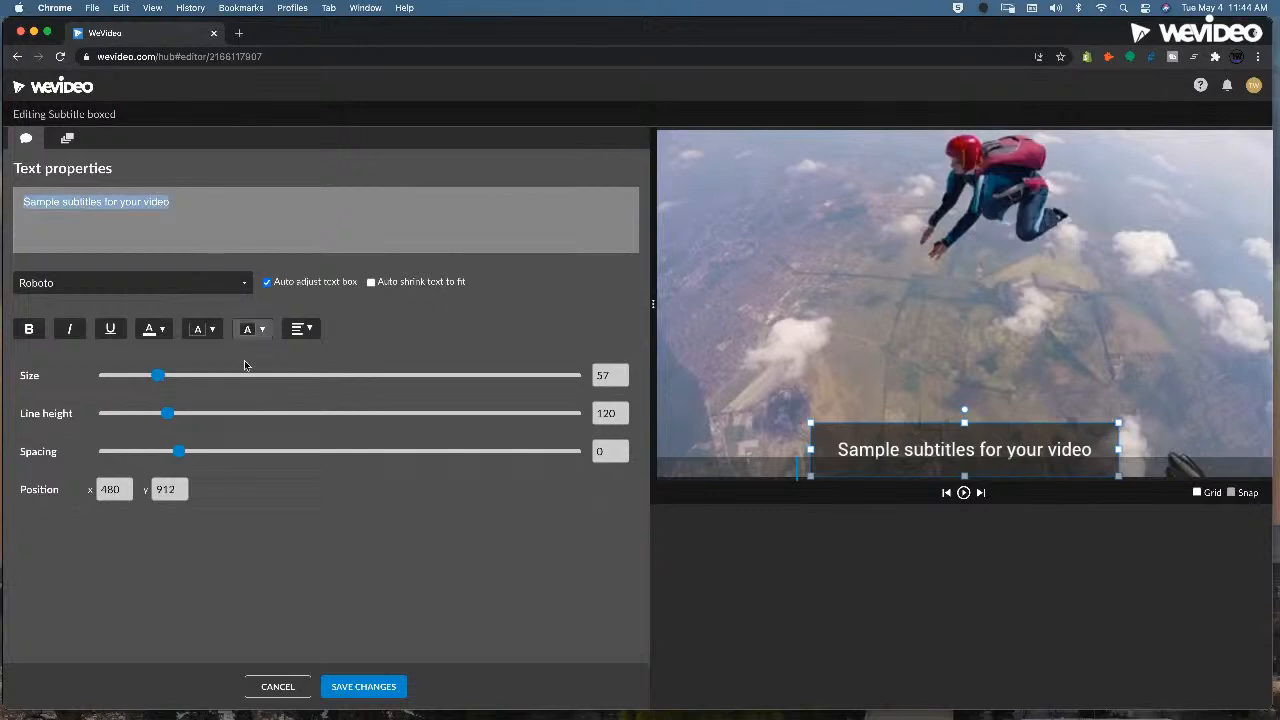
left_click(372, 688)
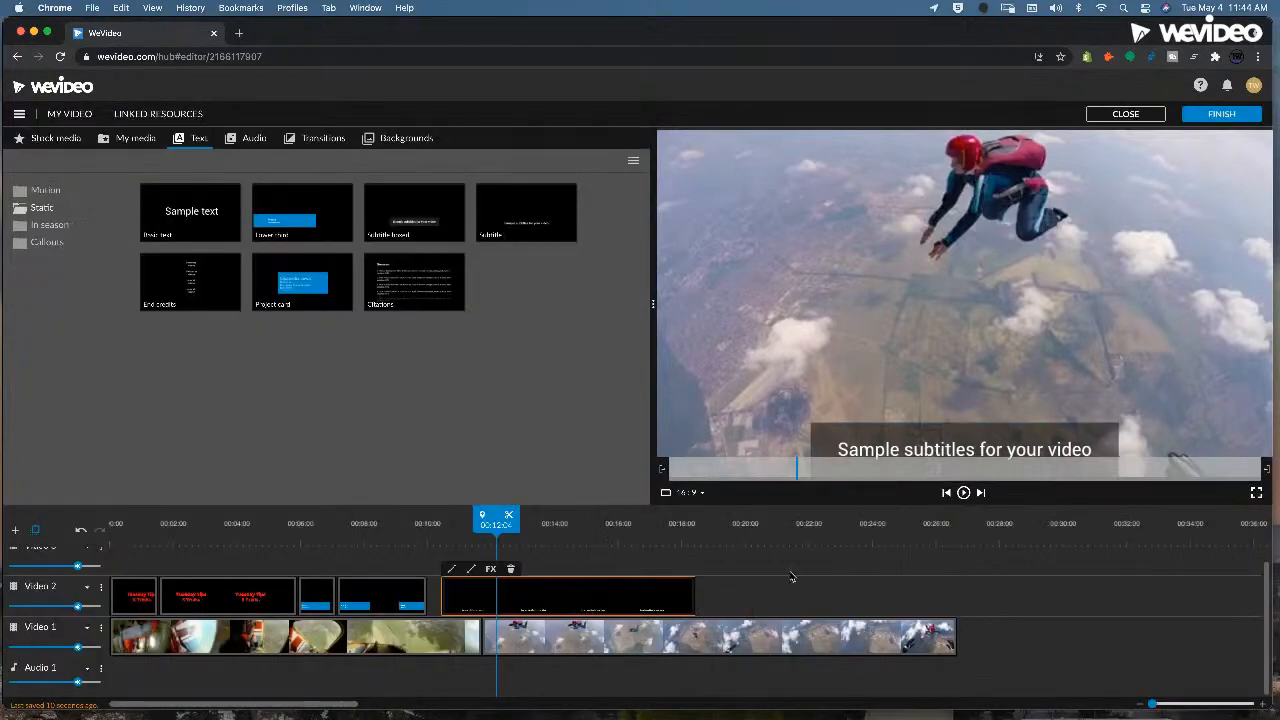
- Move the boxed subtitle on Video 2 to start at 00:10:00, directly after the static lower third
left_click(432, 528)
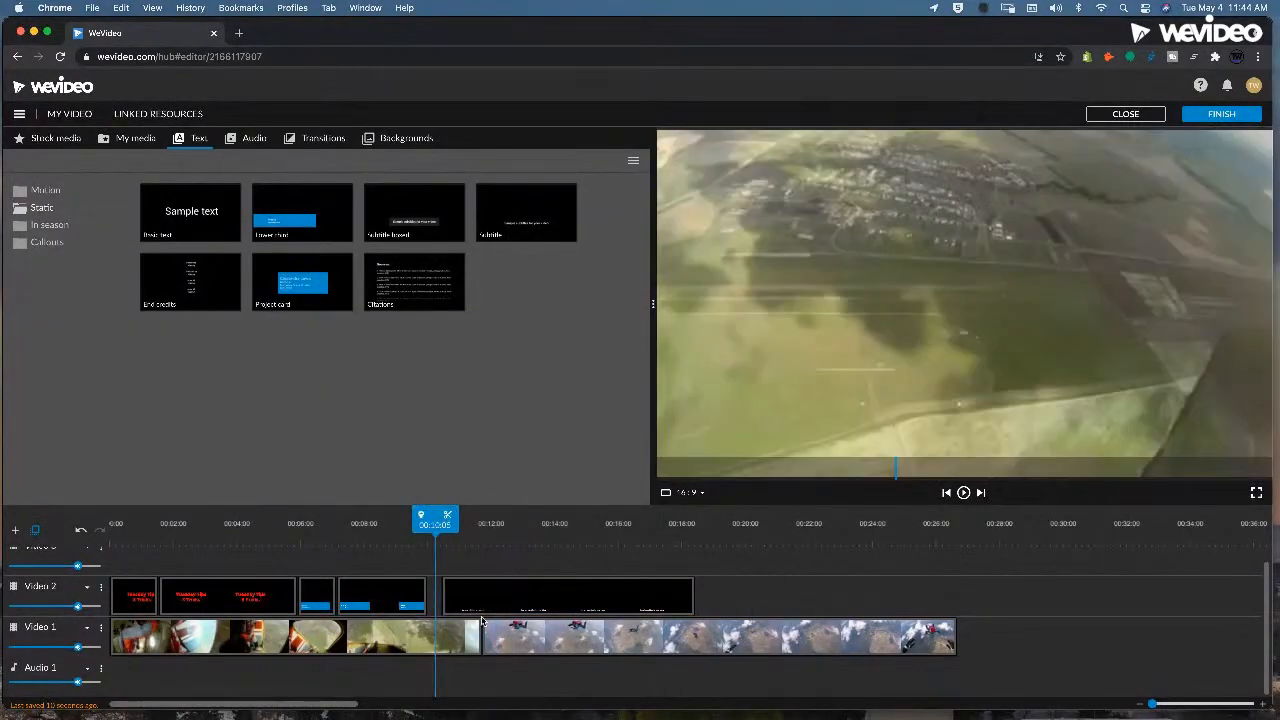
left_click_drag(506, 605, 495, 596)
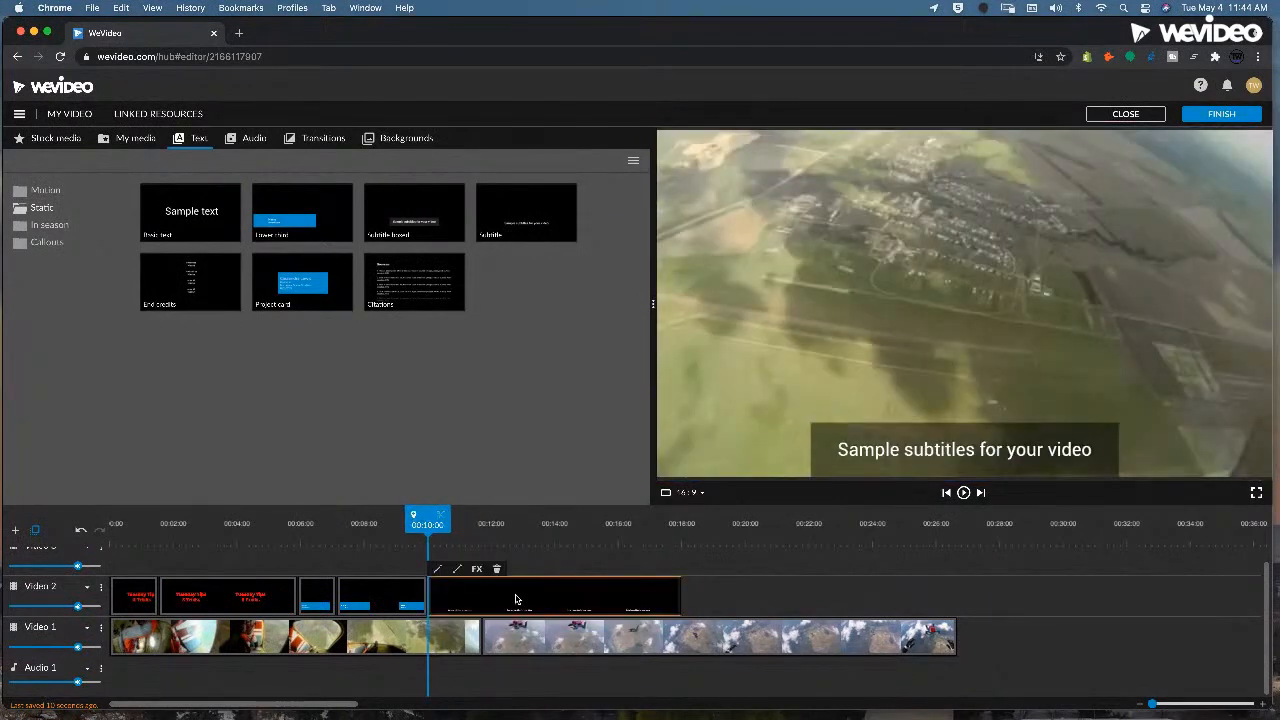
- Play the boxed subtitle over the footage, select its sample text in the text properties and save
key("space")
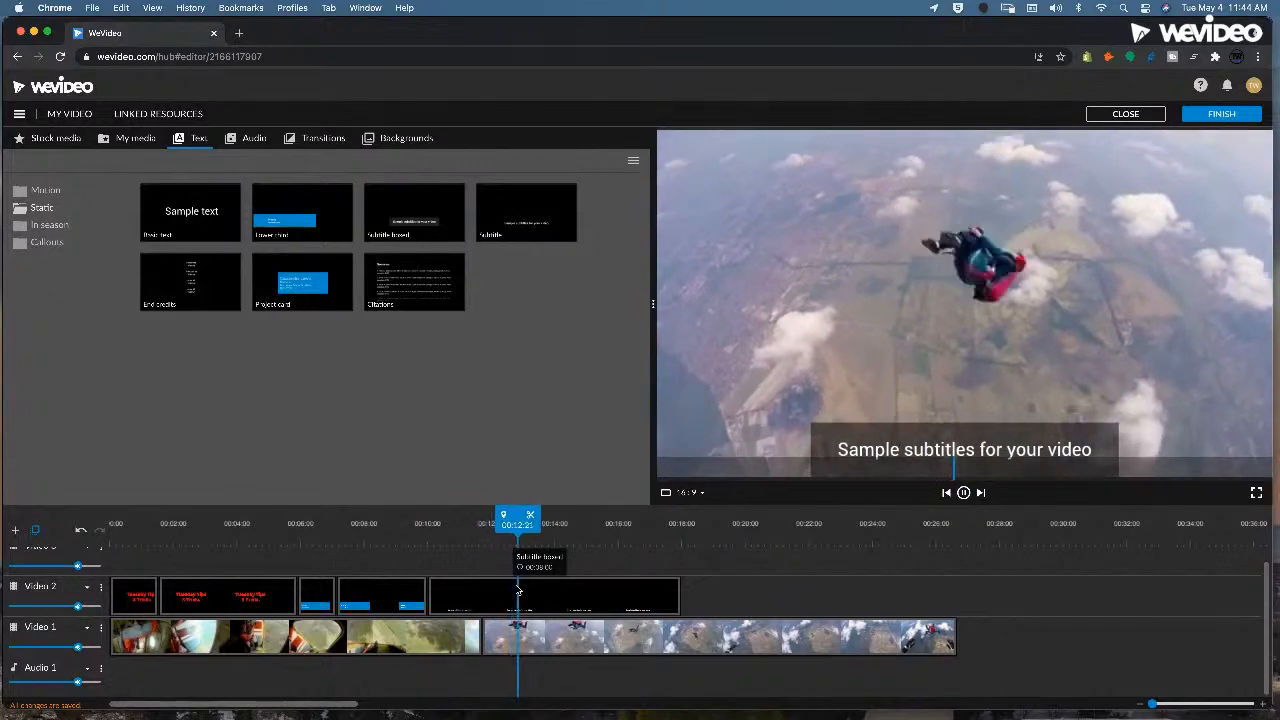
left_click(517, 583)
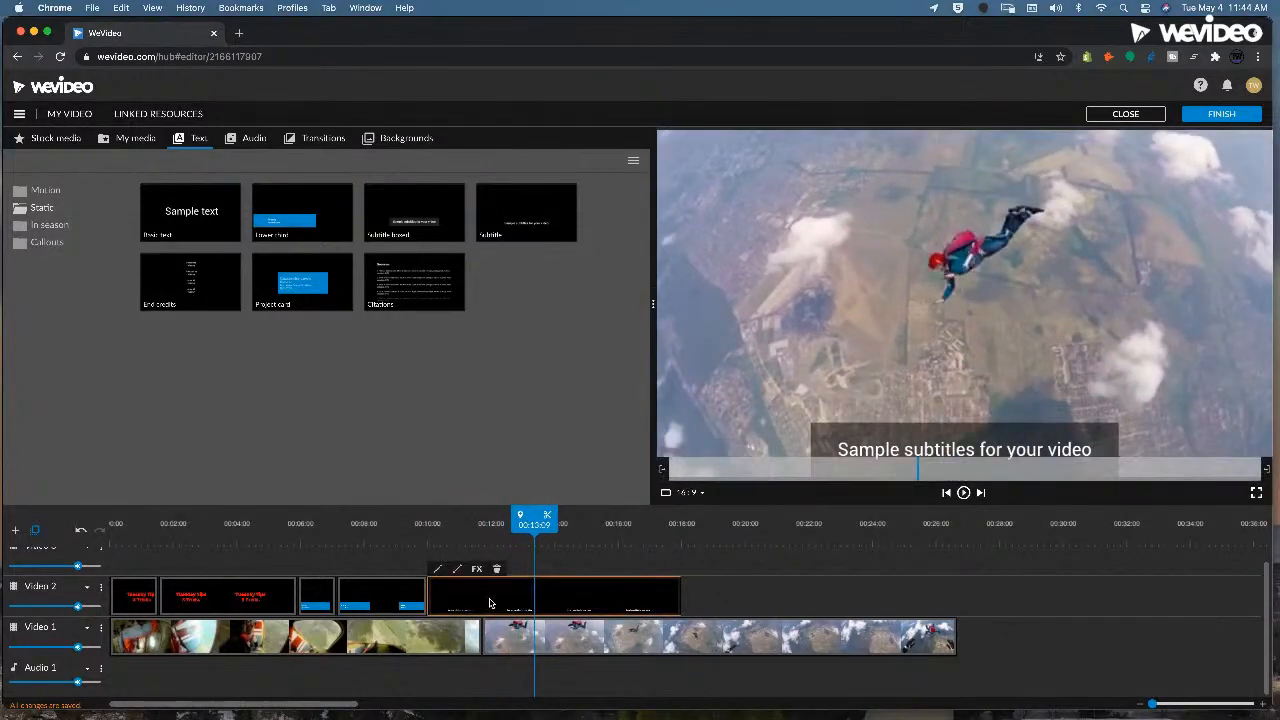
double_click(489, 597)
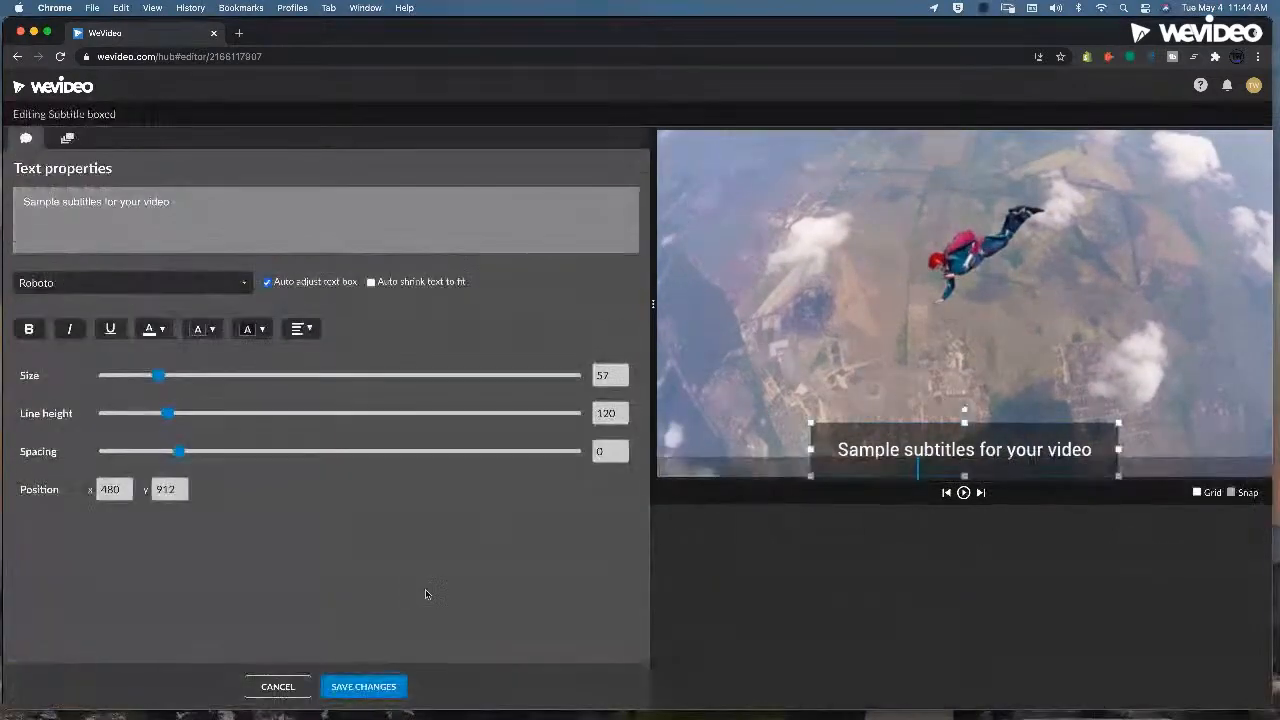
triple_click(199, 202)
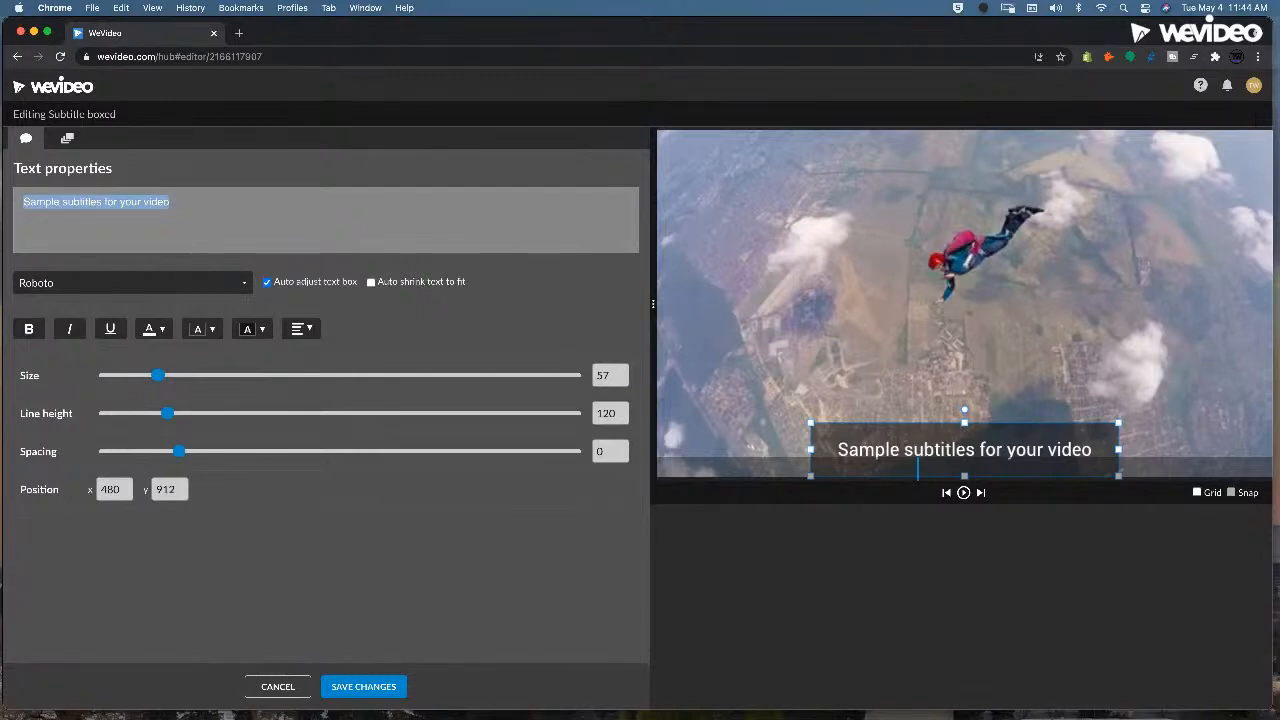
left_click(340, 686)
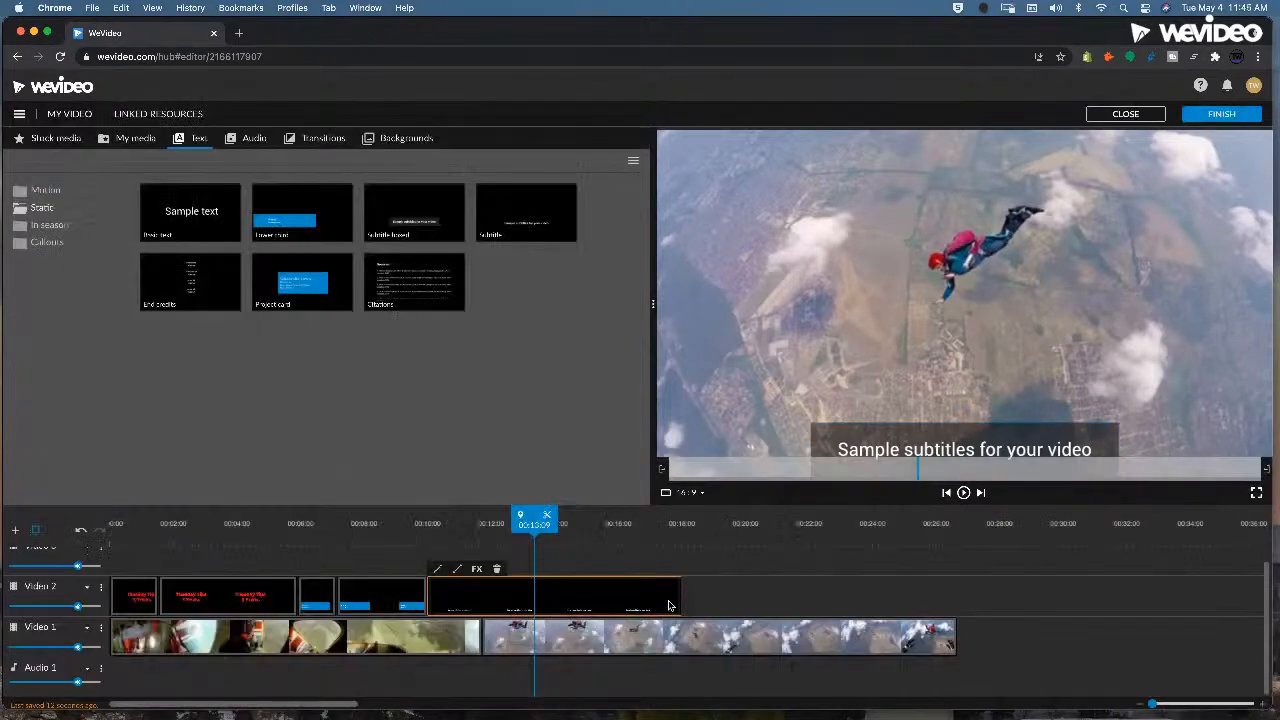
- Shorten the boxed subtitle on Video 2 to end at about 00:14:22 and check it at several points
left_click_drag(678, 592, 579, 589)
left_click(531, 530)
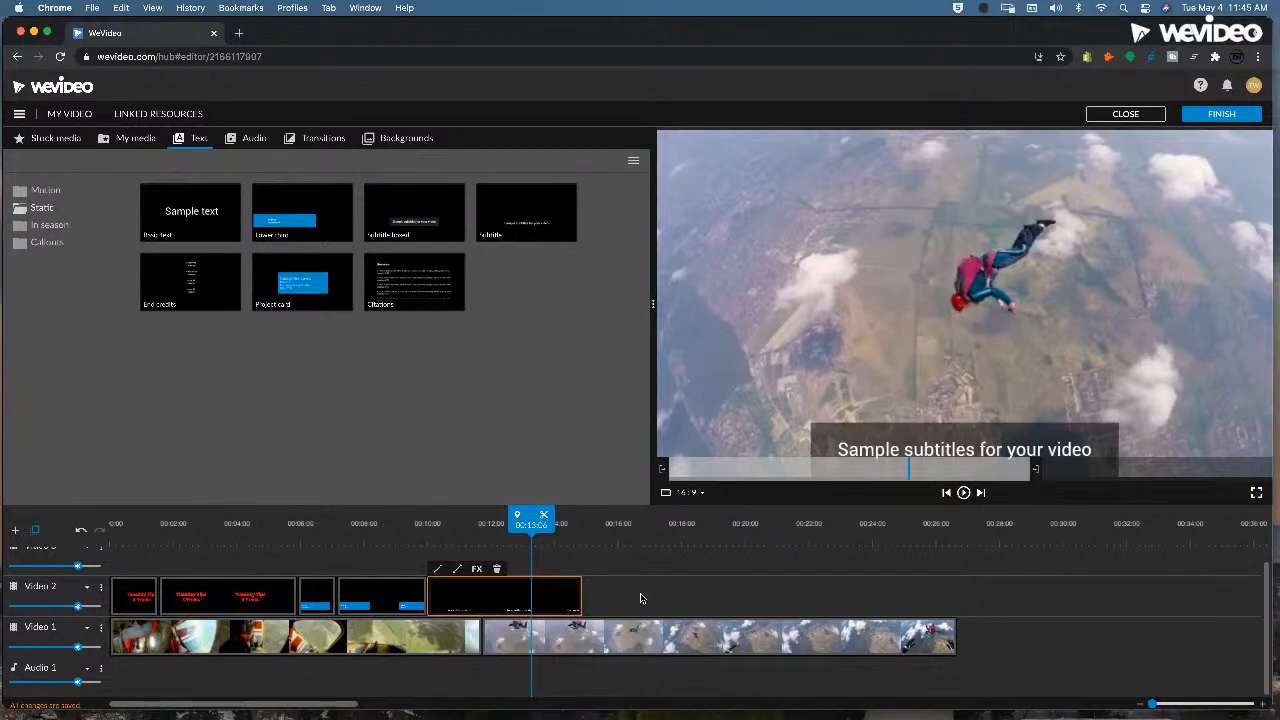
left_click_drag(573, 529, 631, 530)
left_click(548, 535)
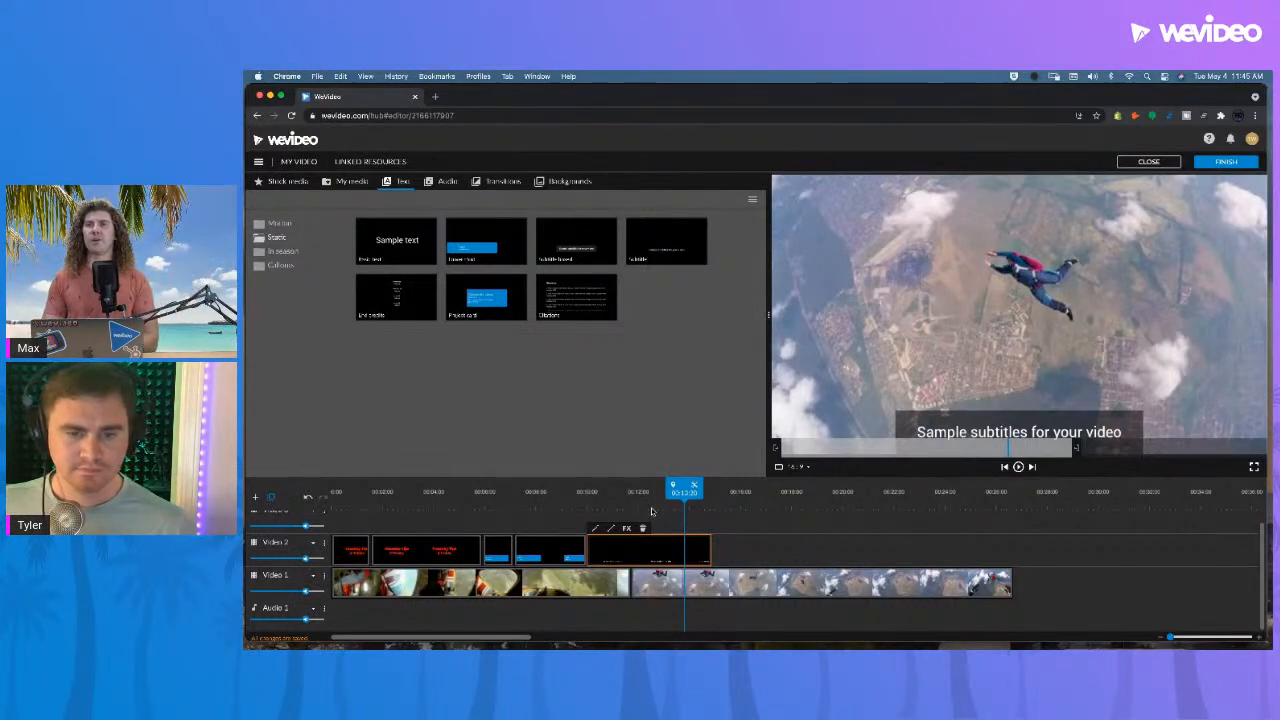
left_click(645, 508)
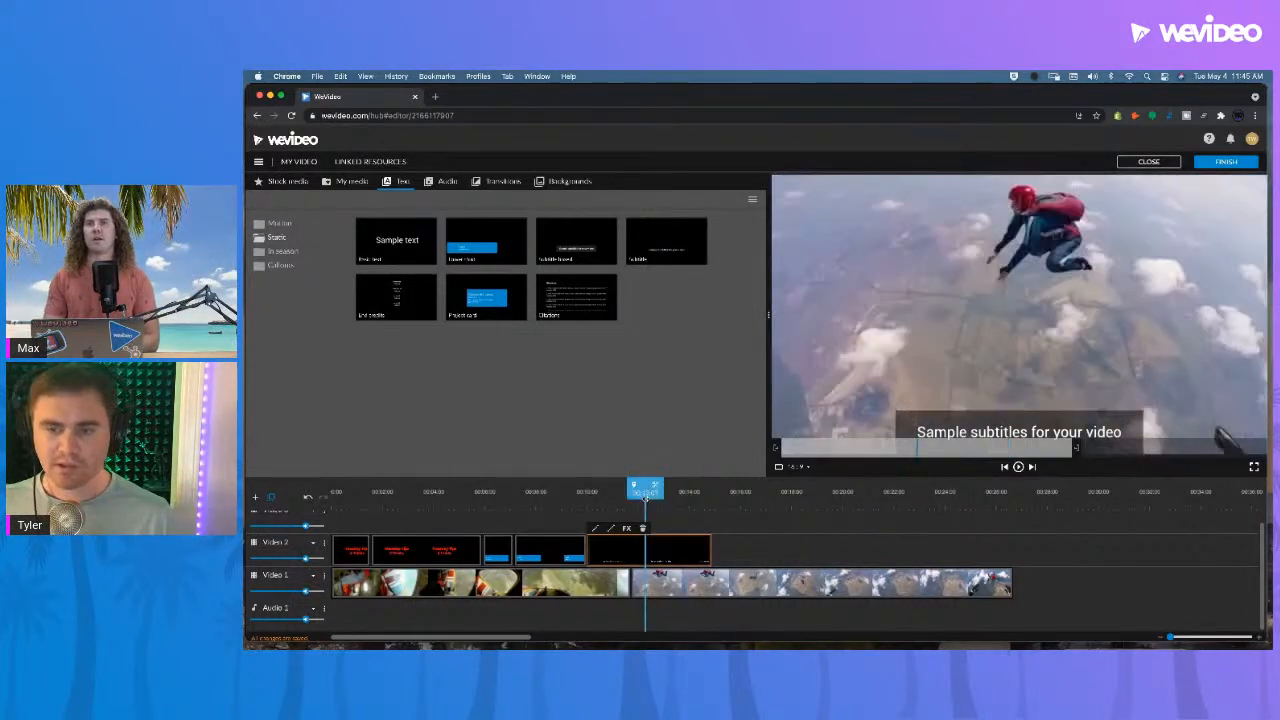
- Extend the boxed subtitle on Video 2 to the end of the Video 1 footage at about 00:26:17
left_click(709, 543)
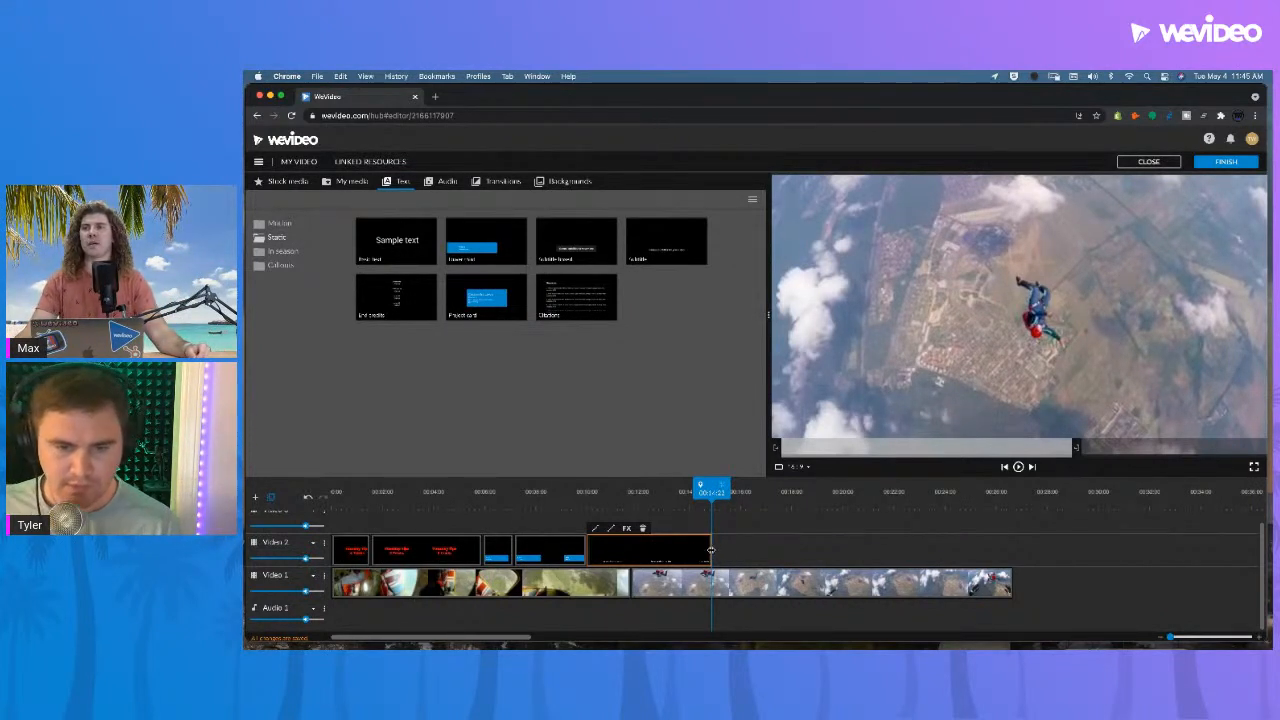
left_click_drag(710, 552, 903, 552)
left_click_drag(986, 552, 1013, 552)
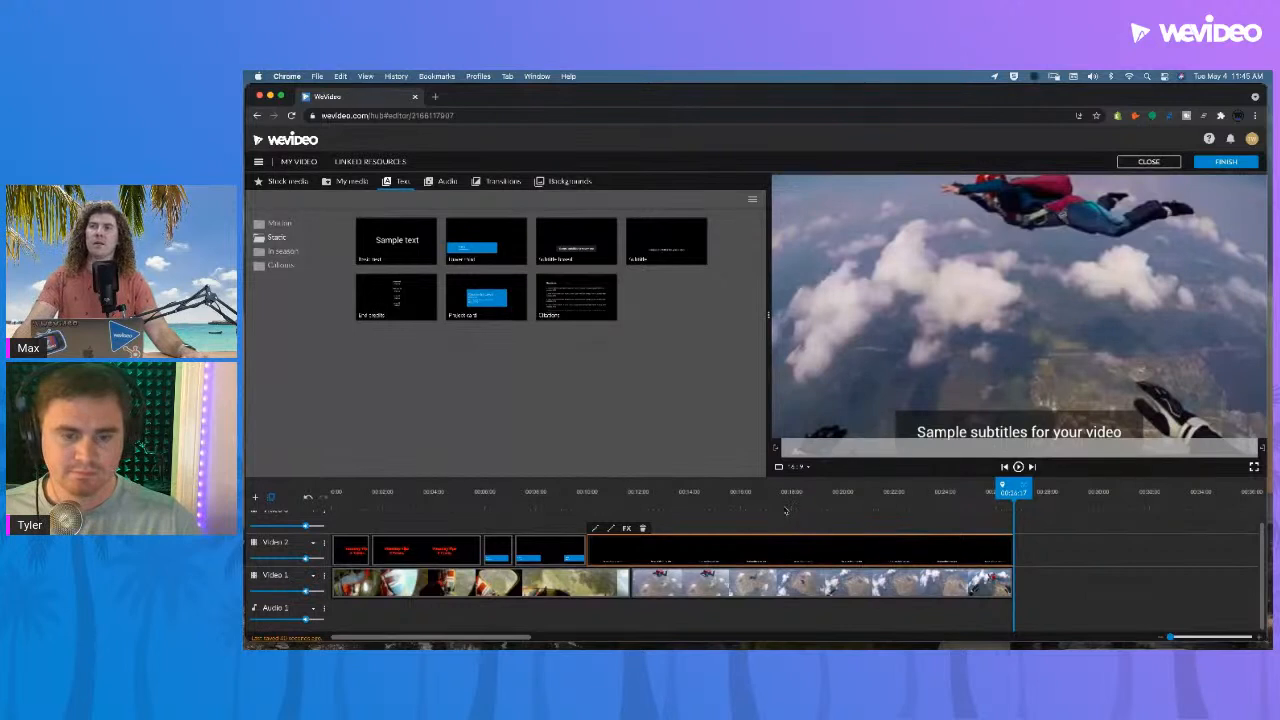
- Replace the boxed subtitle on Video 2 with the static End credits title, starting with the second footage clip, and preview it
left_click(799, 537)
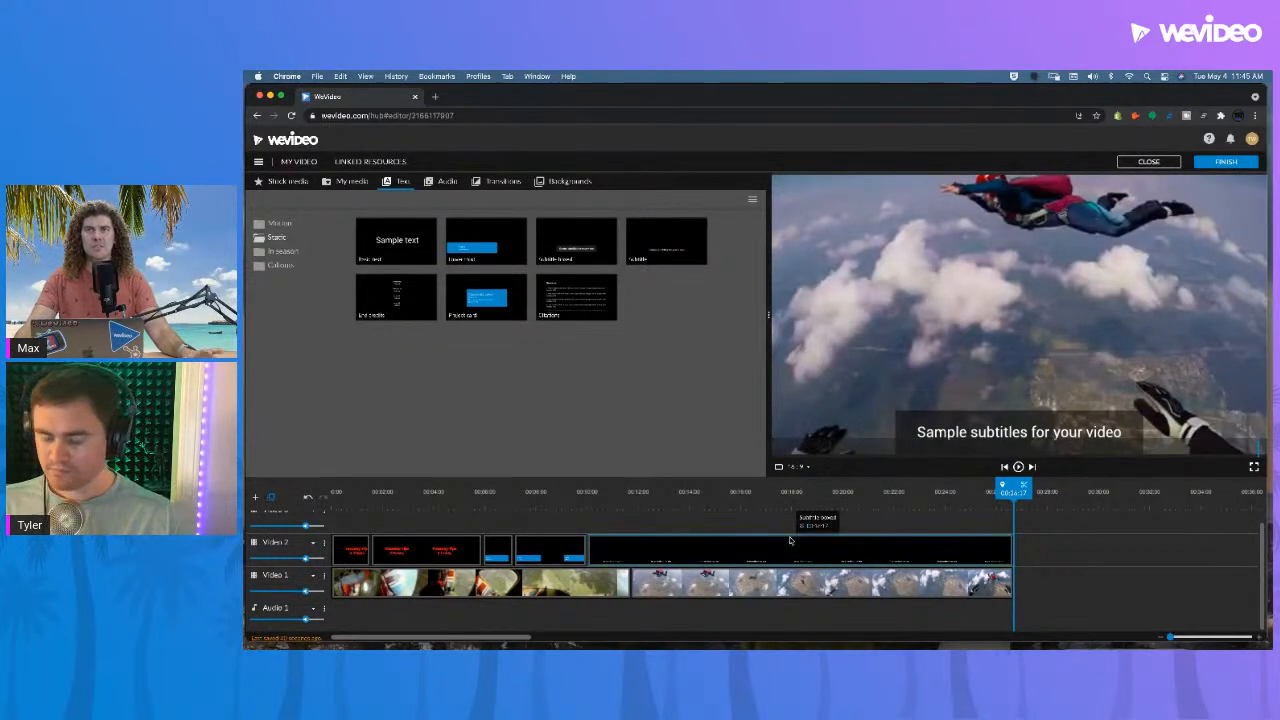
key("Delete")
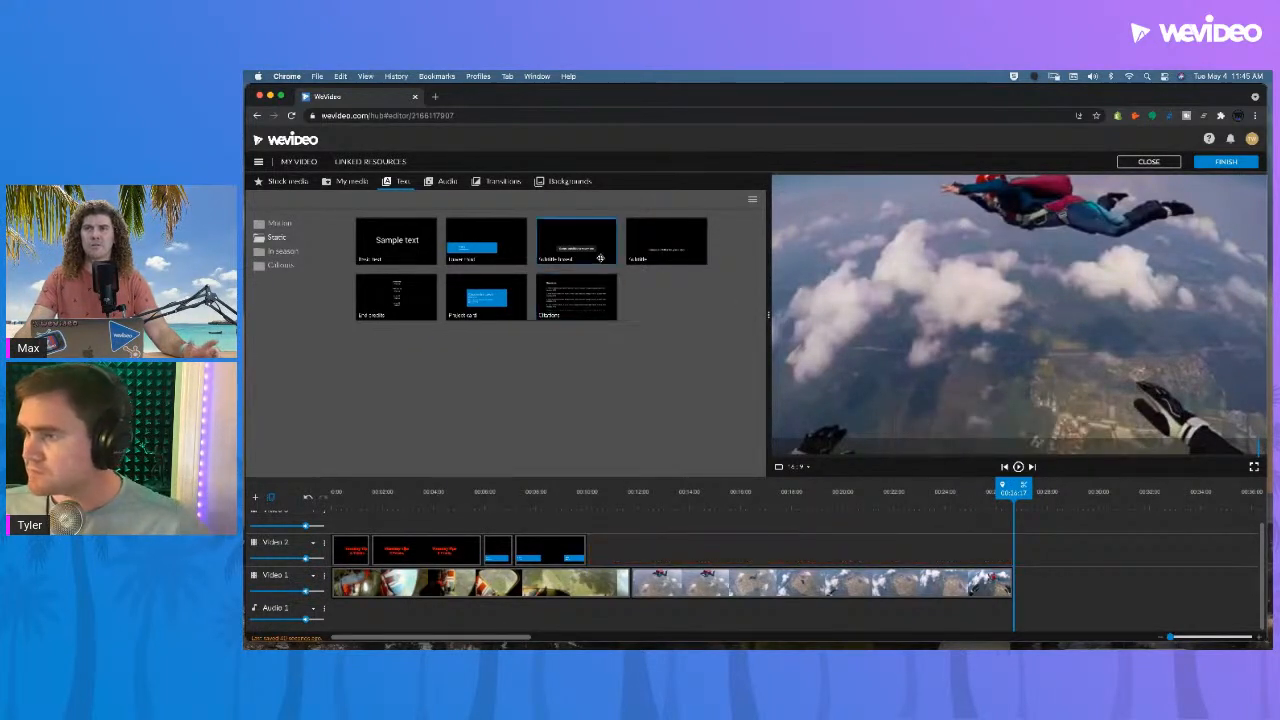
left_click(399, 304)
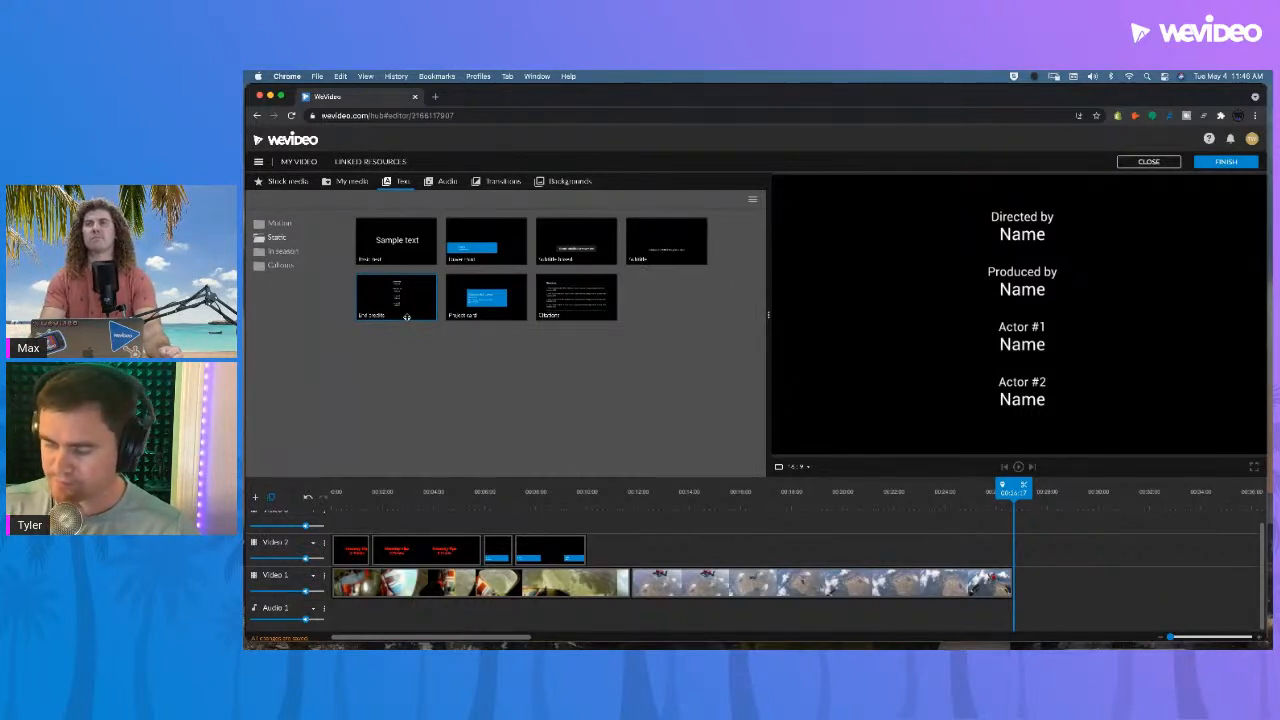
left_click_drag(406, 317, 658, 527)
left_click(675, 508)
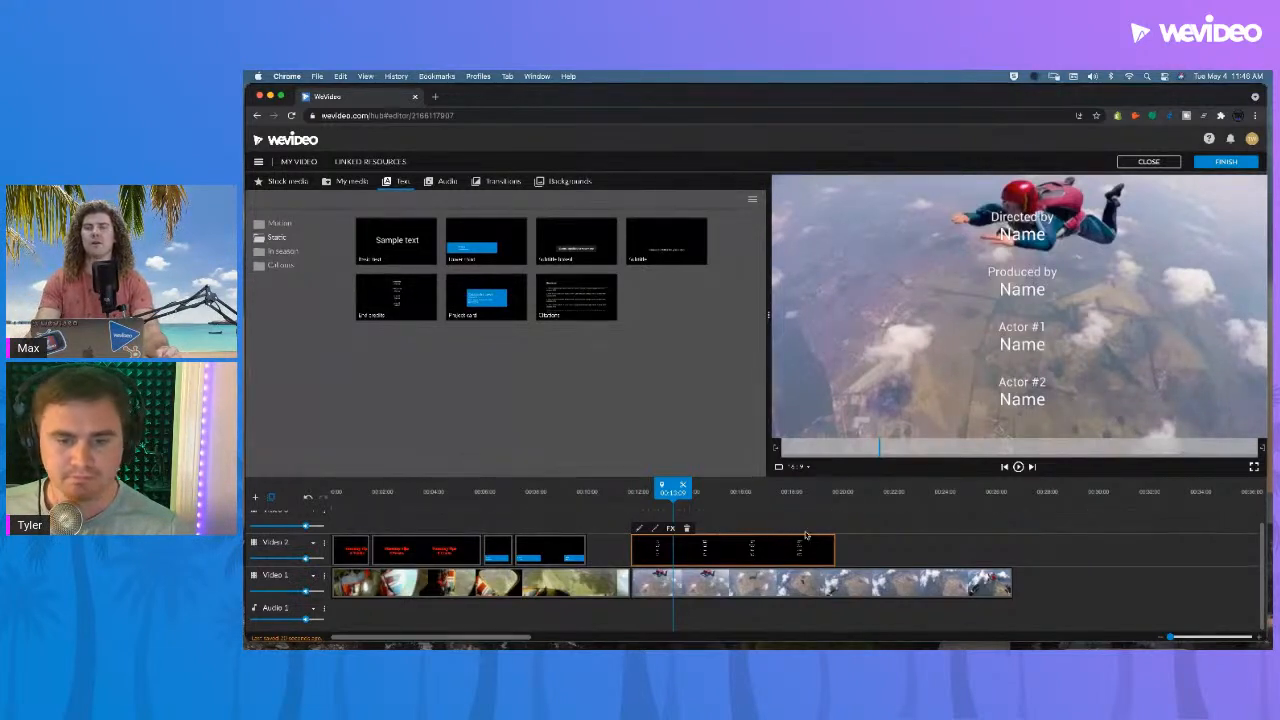
left_click(850, 548)
left_click(762, 509)
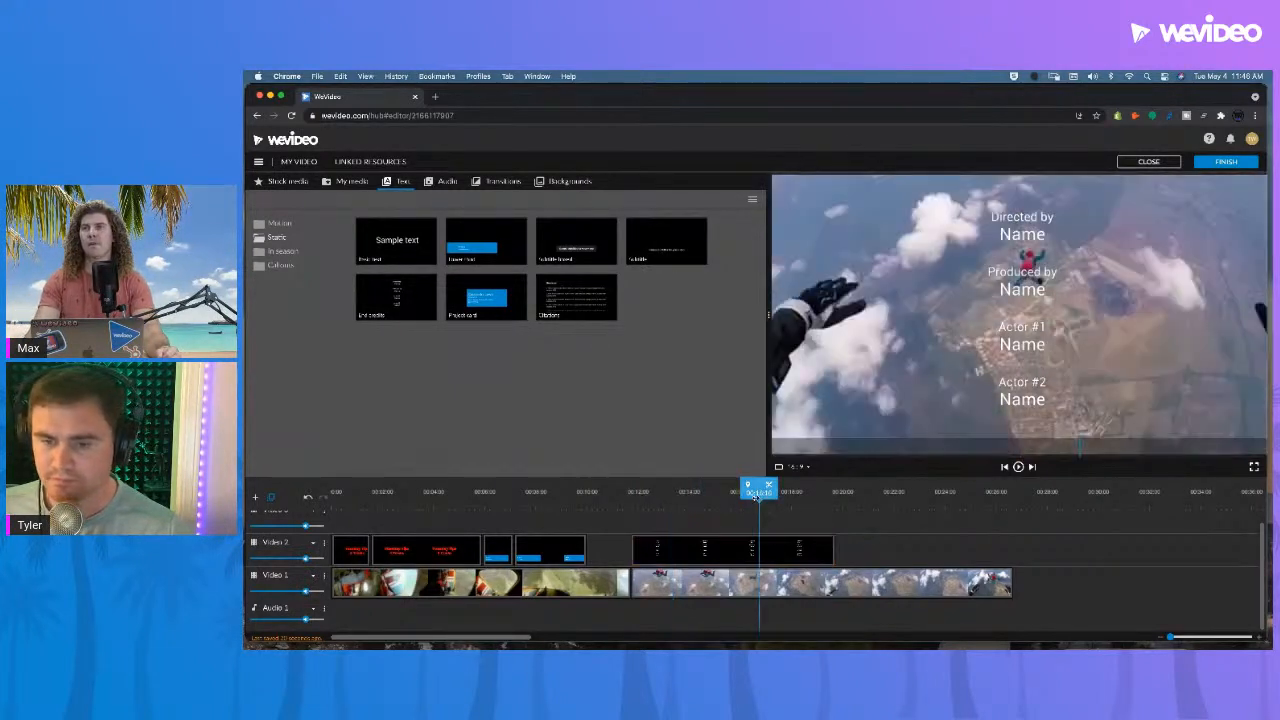
- Examine the End credits text properties and compare the Citations, Project card and End credits templates
double_click(803, 546)
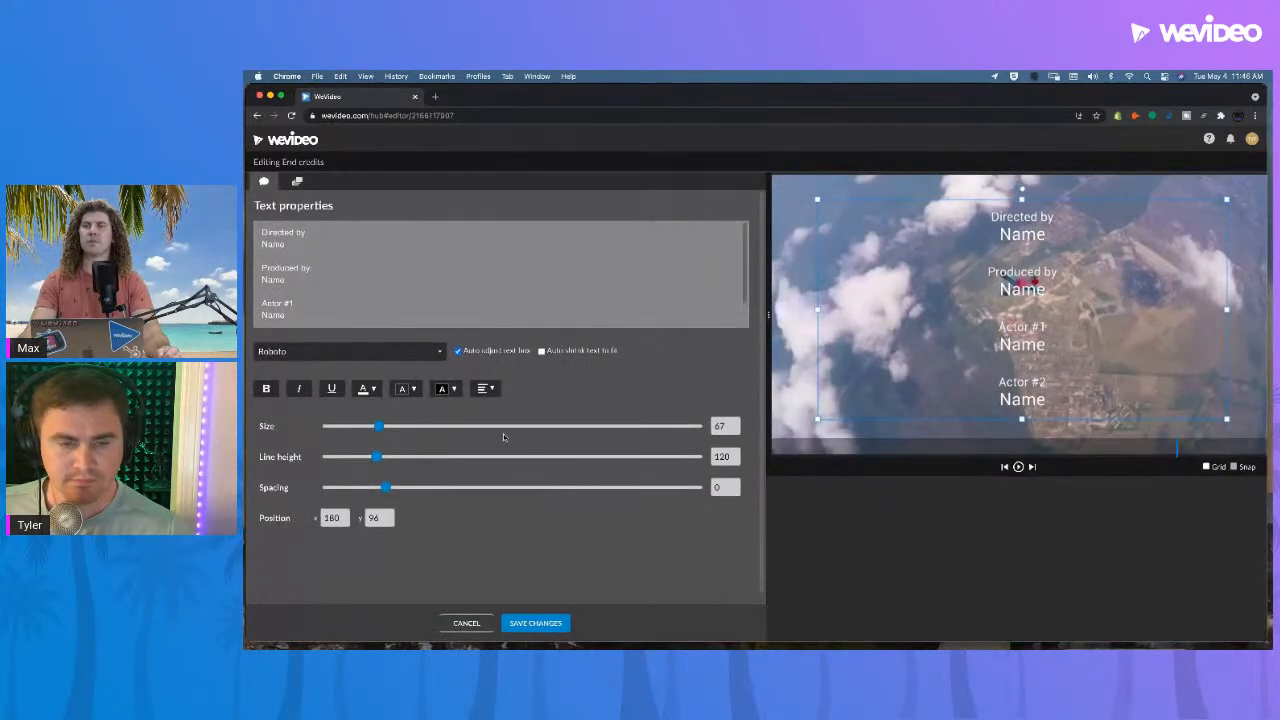
left_click(532, 623)
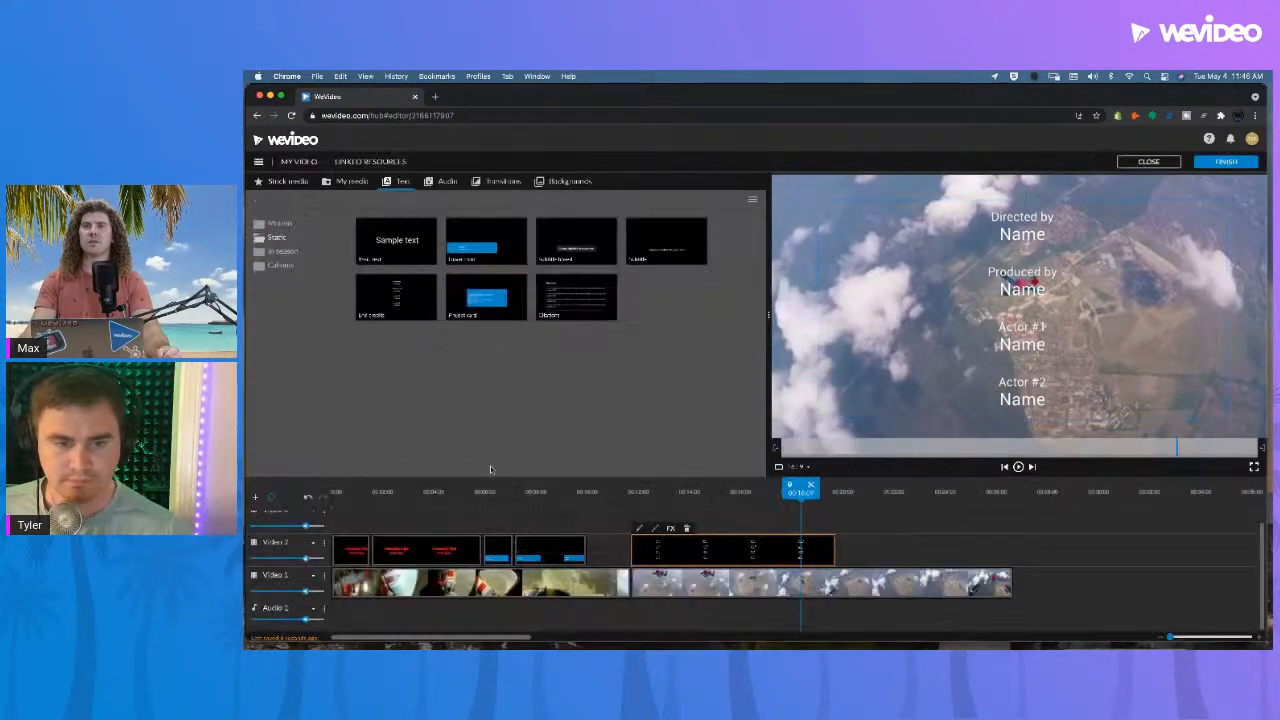
left_click(597, 303)
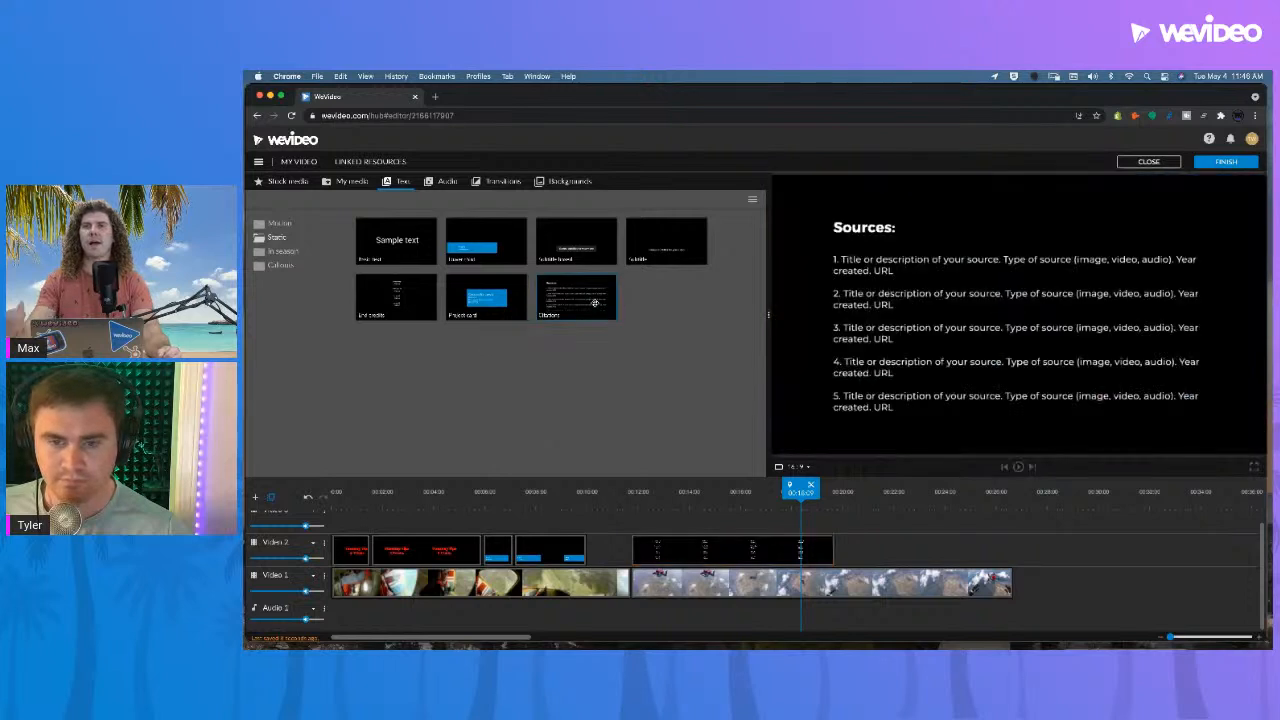
left_click(513, 302)
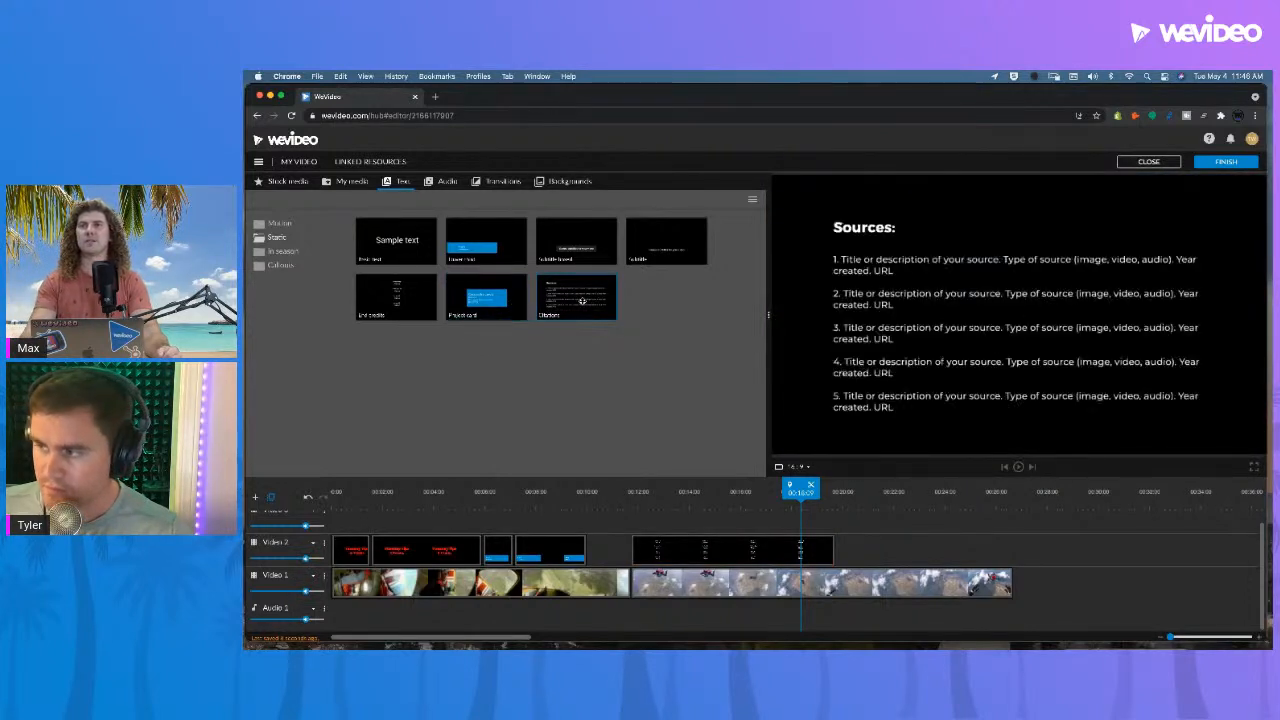
left_click(371, 305)
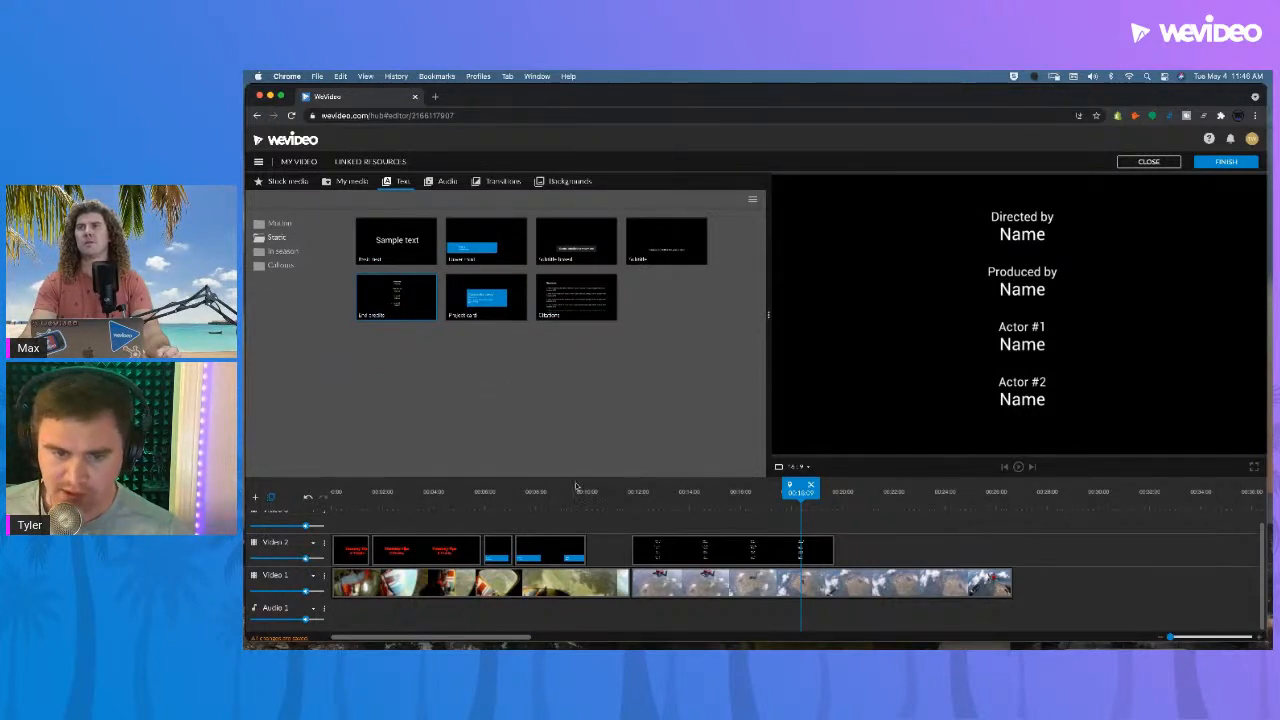
- Open the End credits title on Video 2 for text editing
left_click(663, 505)
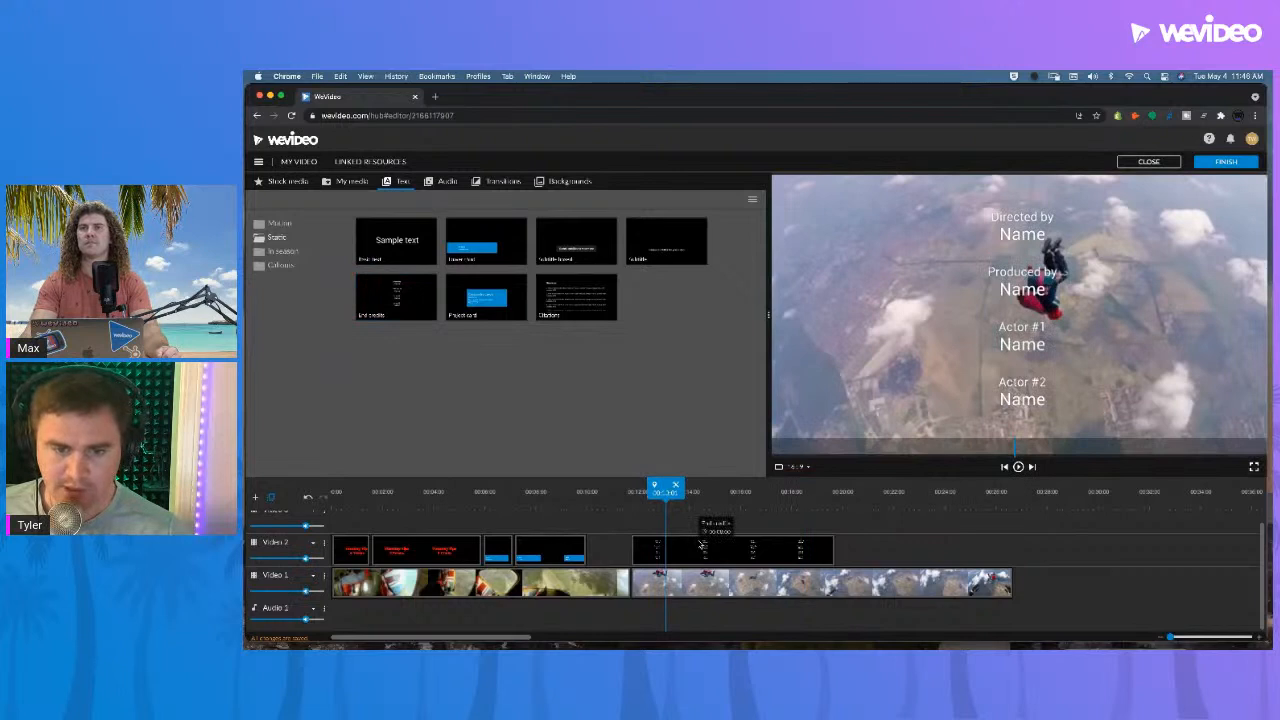
double_click(703, 545)
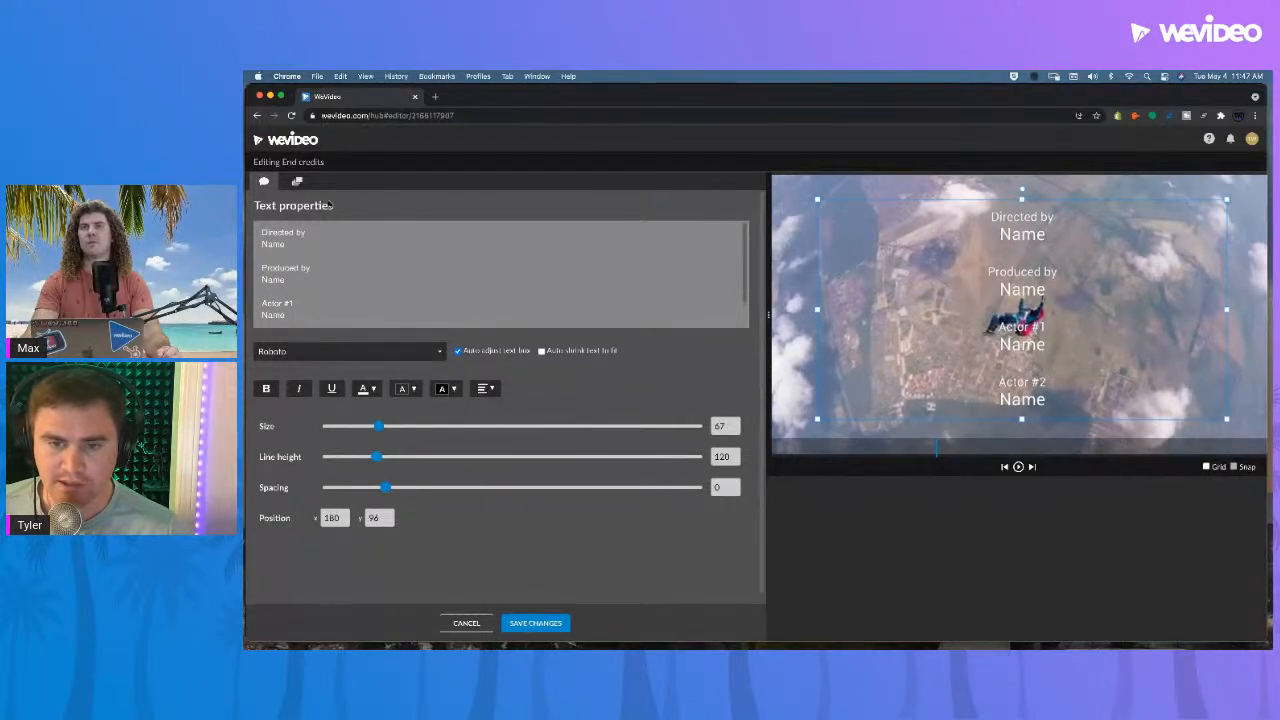
left_click(300, 313)
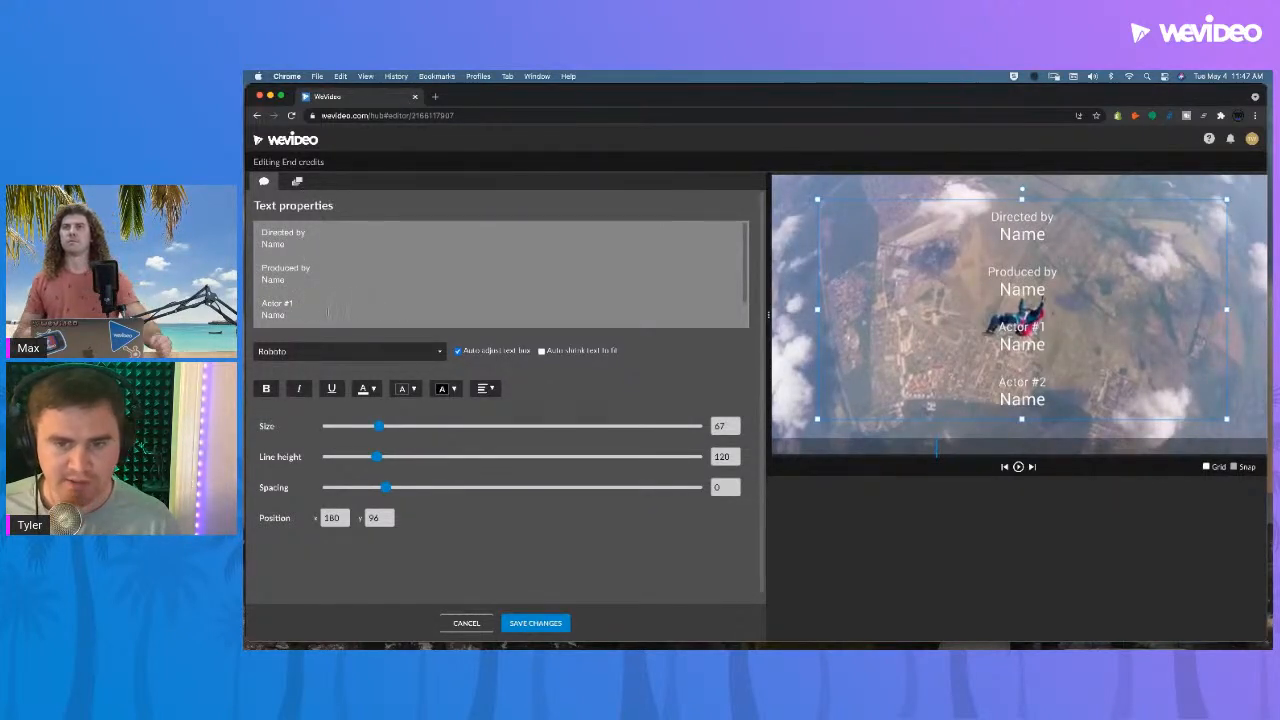
key("Return")
key("Return")
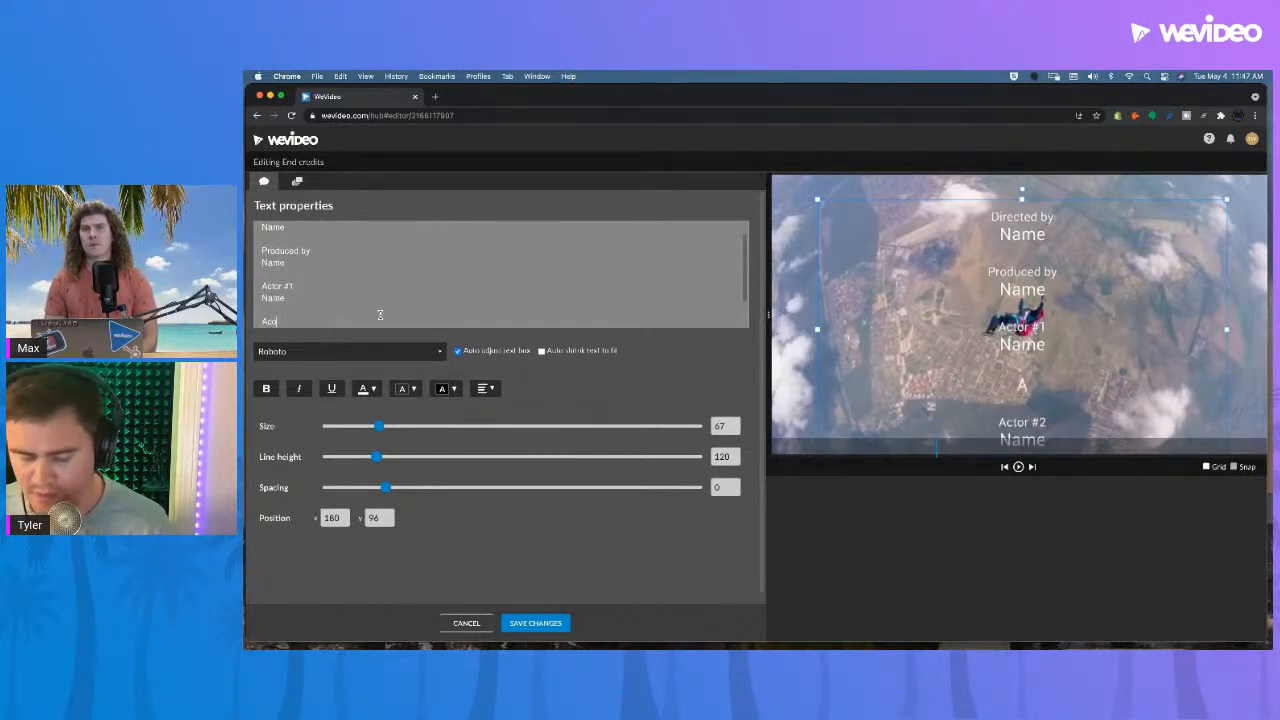
type("Acotr")
key("BackSpace")
key("BackSpace")
key("BackSpace")
key("BackSpace")
key("BackSpace")
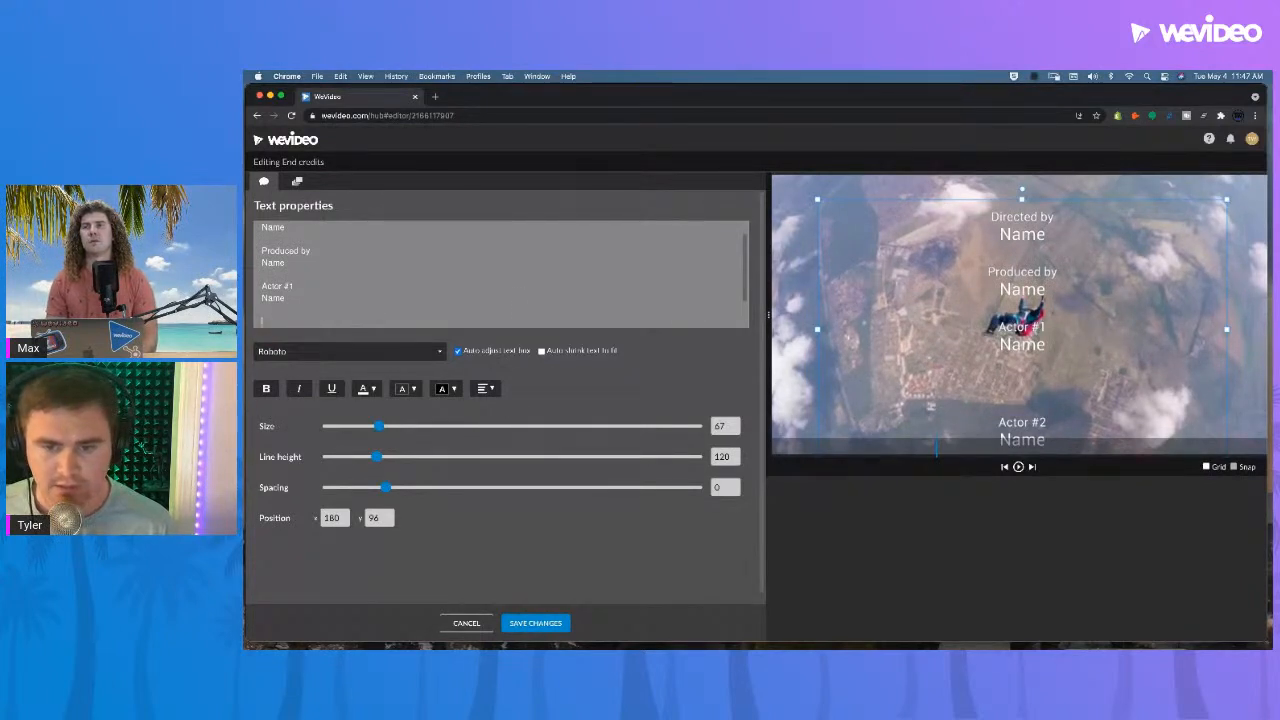
scroll(306, 291, "down", 3)
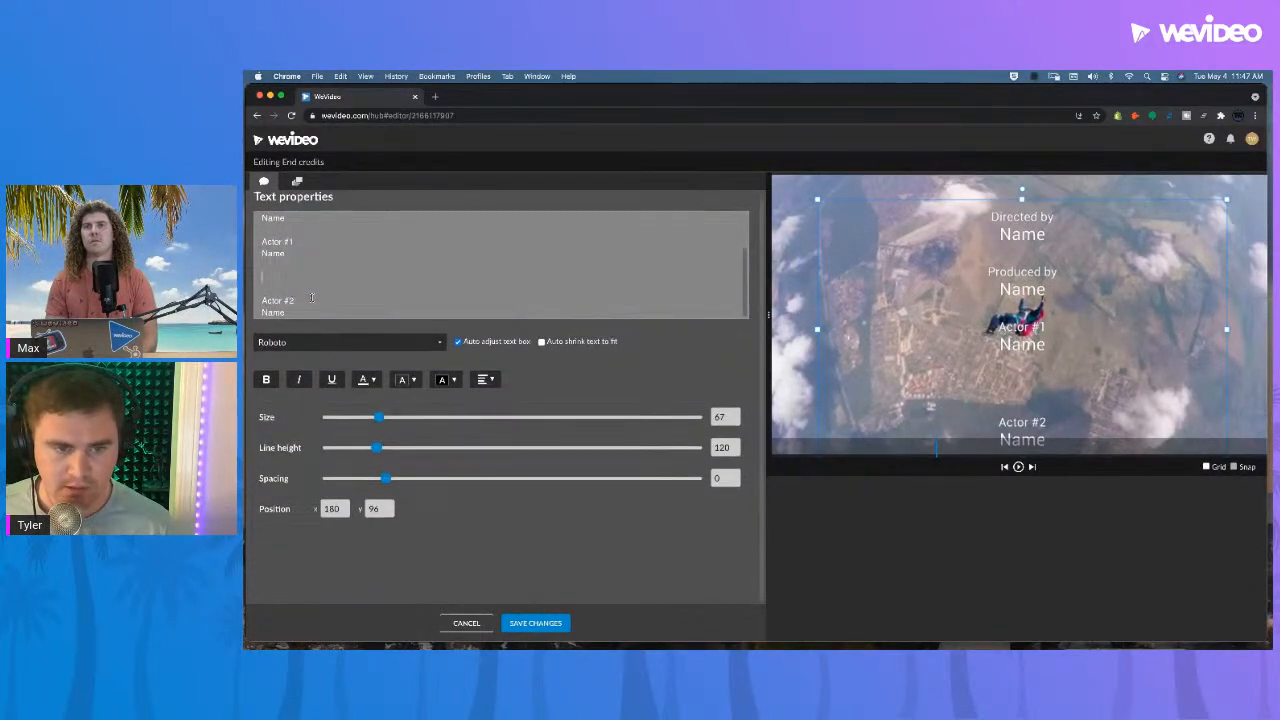
key("BackSpace")
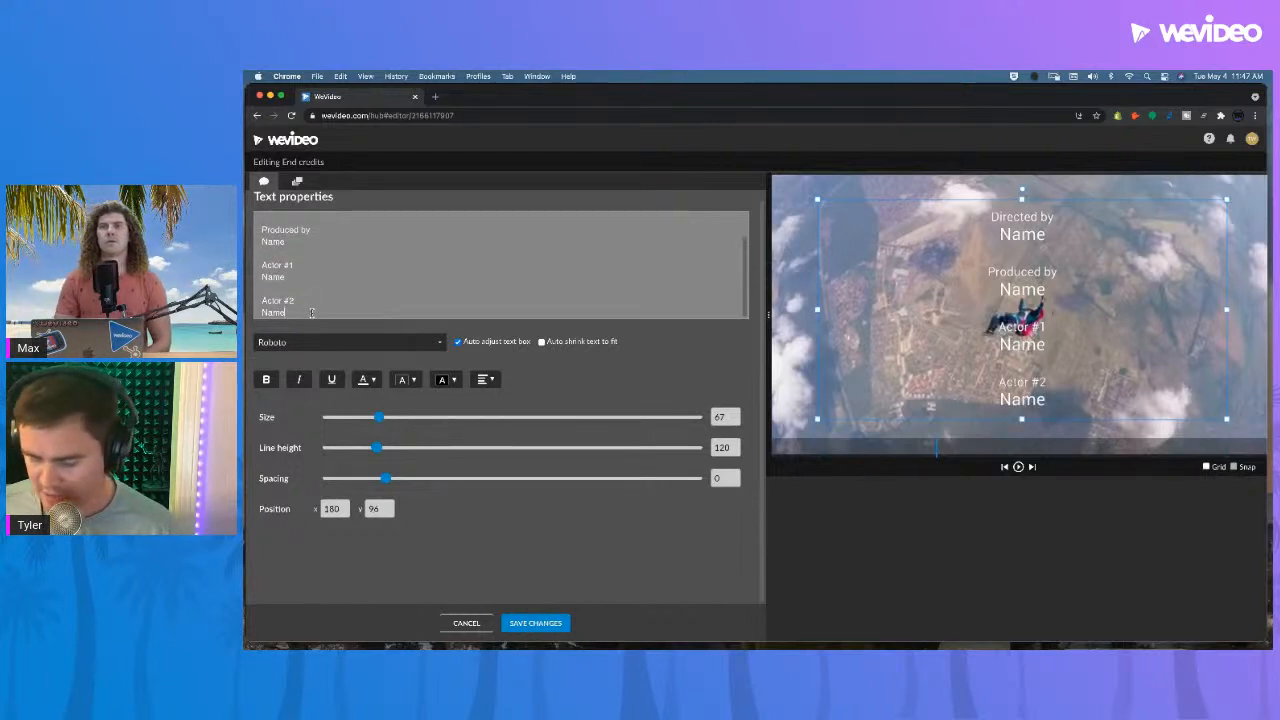
- Add the line "Name 4" after a blank line below the Actor #2 entry in the end credits
key("Return")
key("Return")
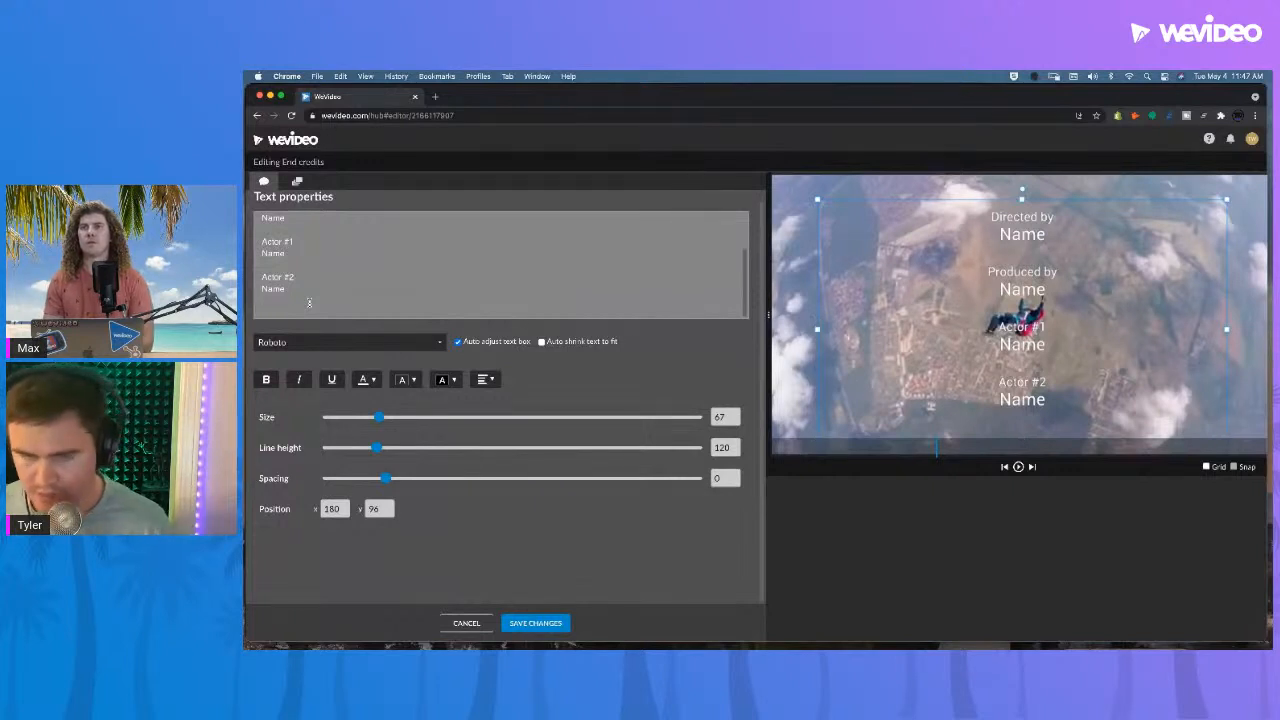
type("Name 4")
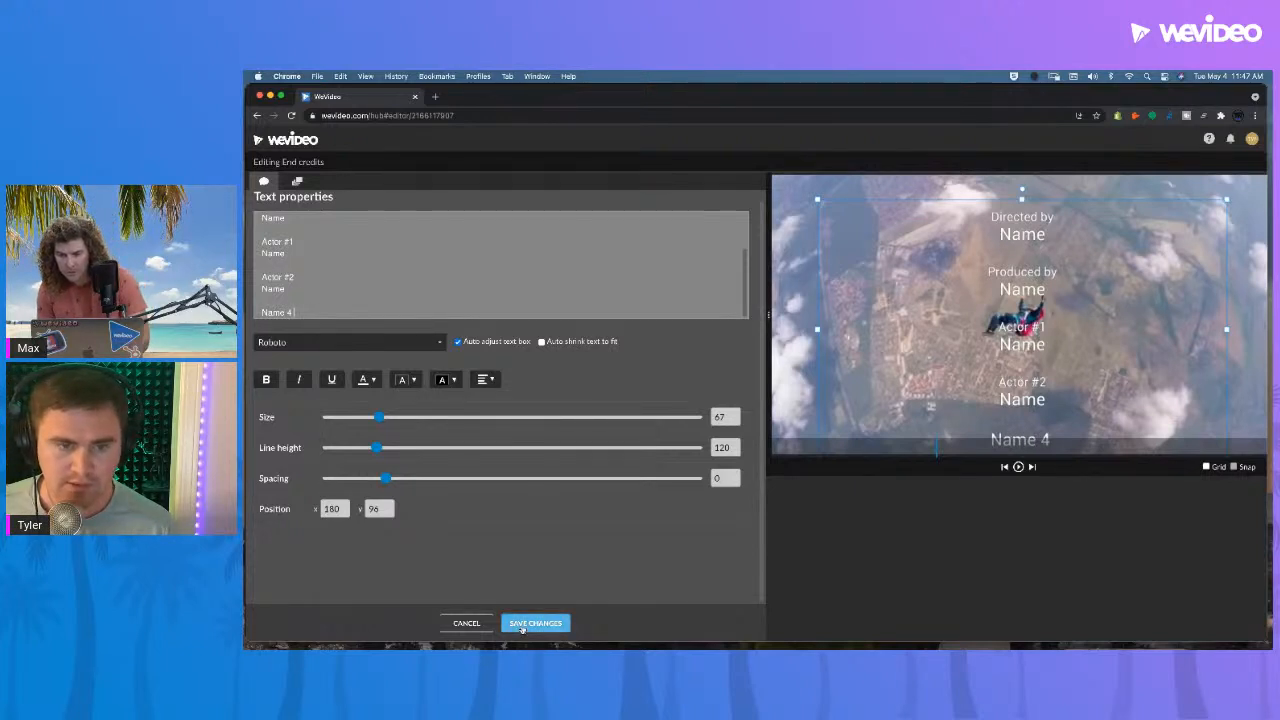
- Set the end credits' animation start position below the frame, at about x 173, y 1065
left_click(297, 182)
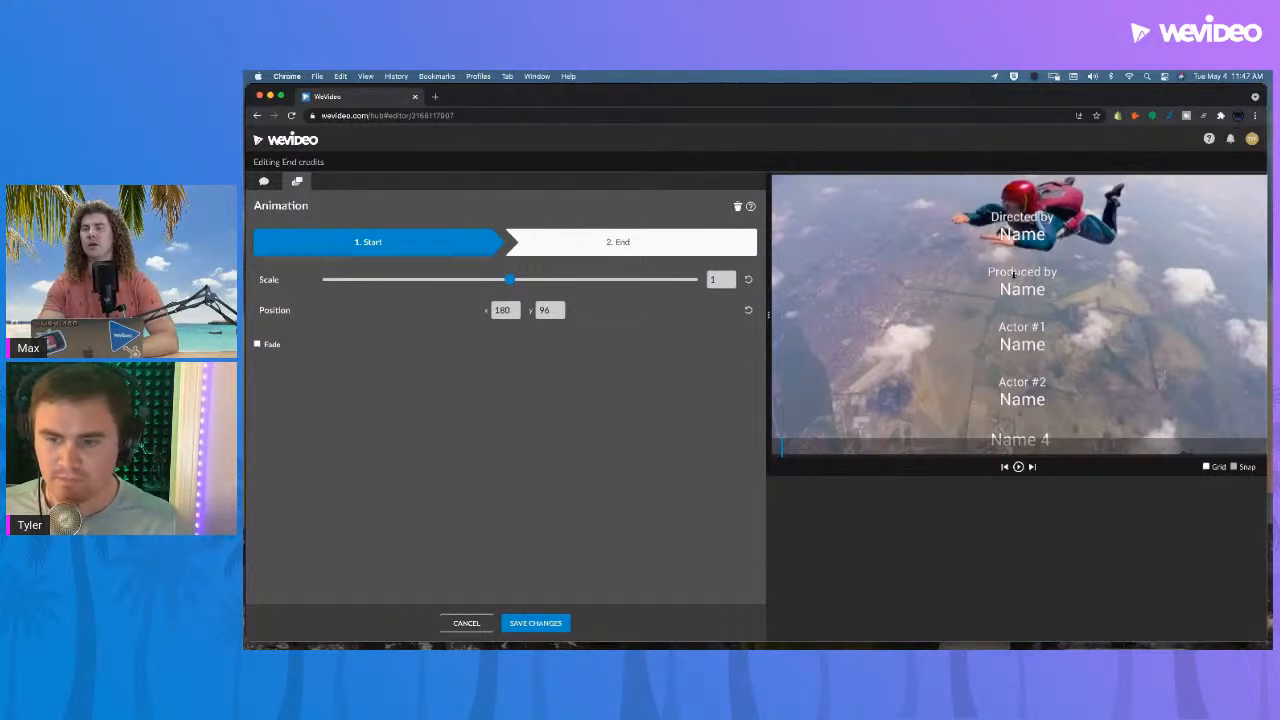
left_click_drag(1013, 273, 1012, 515)
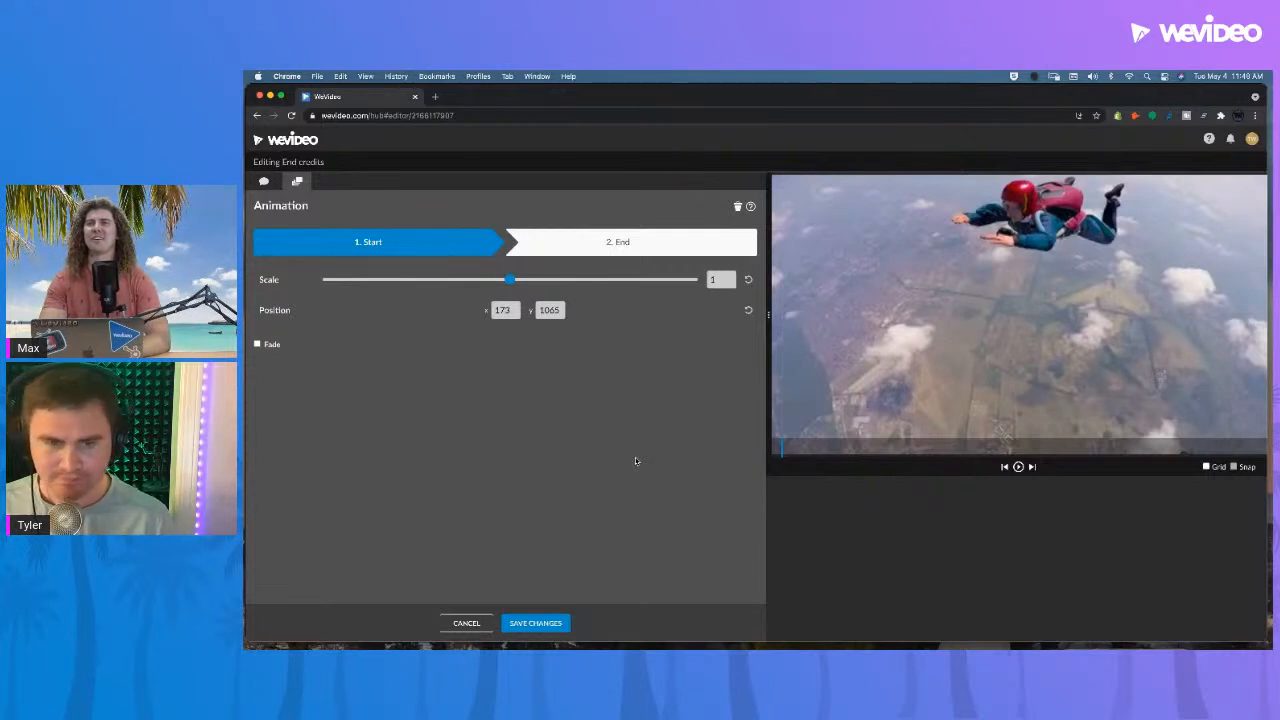
- Compare the animation's start and end, and set the end position above the frame at about x 165, y -984
left_click(620, 250)
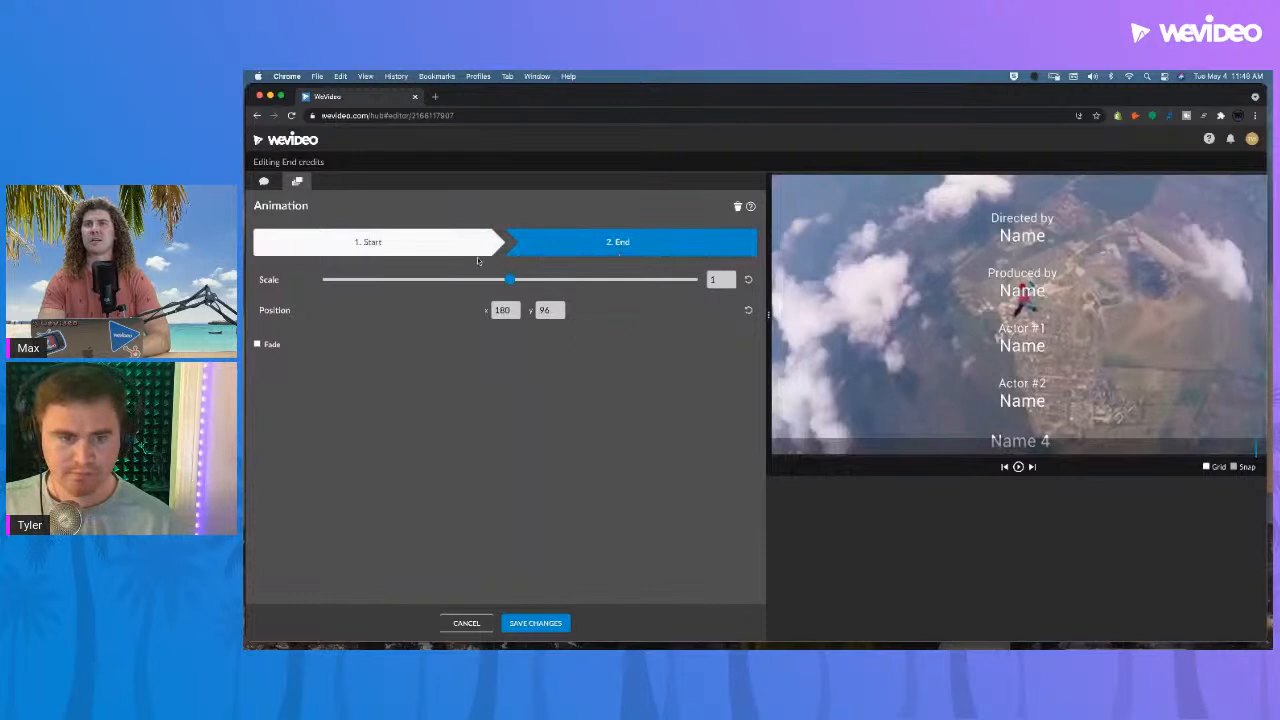
left_click(457, 246)
left_click(552, 248)
left_click(448, 247)
left_click(556, 247)
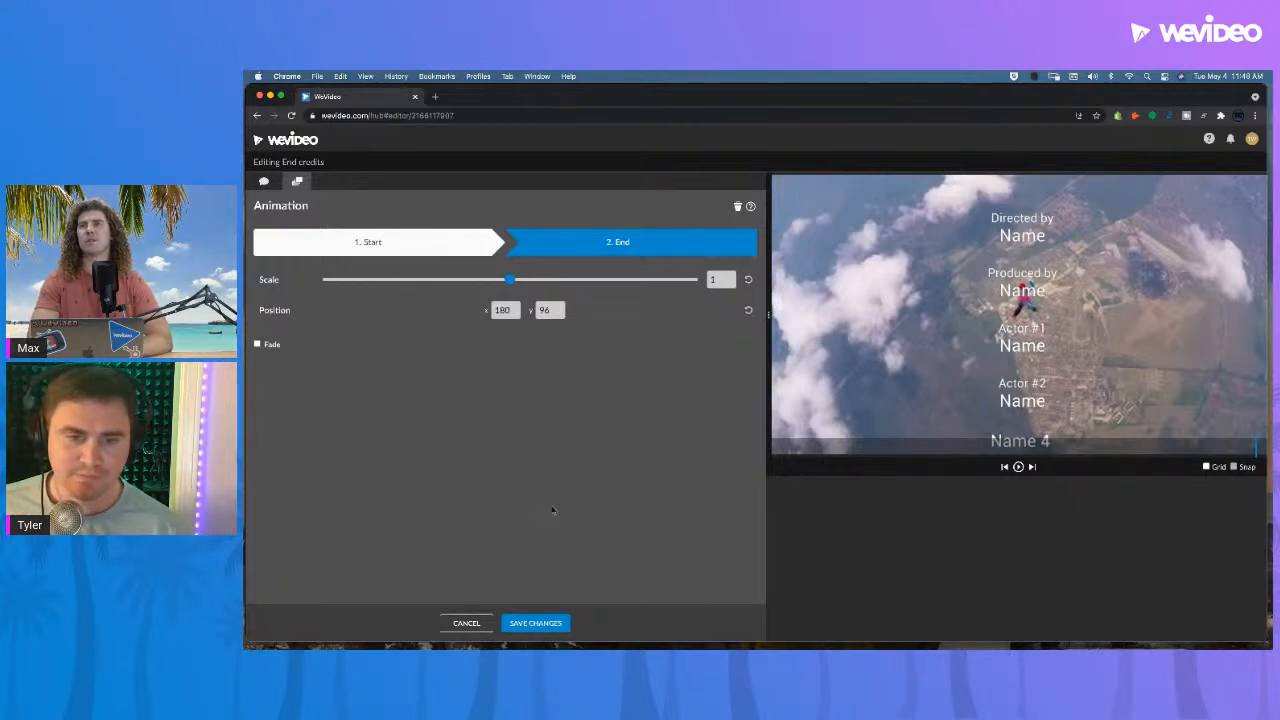
left_click_drag(1015, 365, 1012, 163)
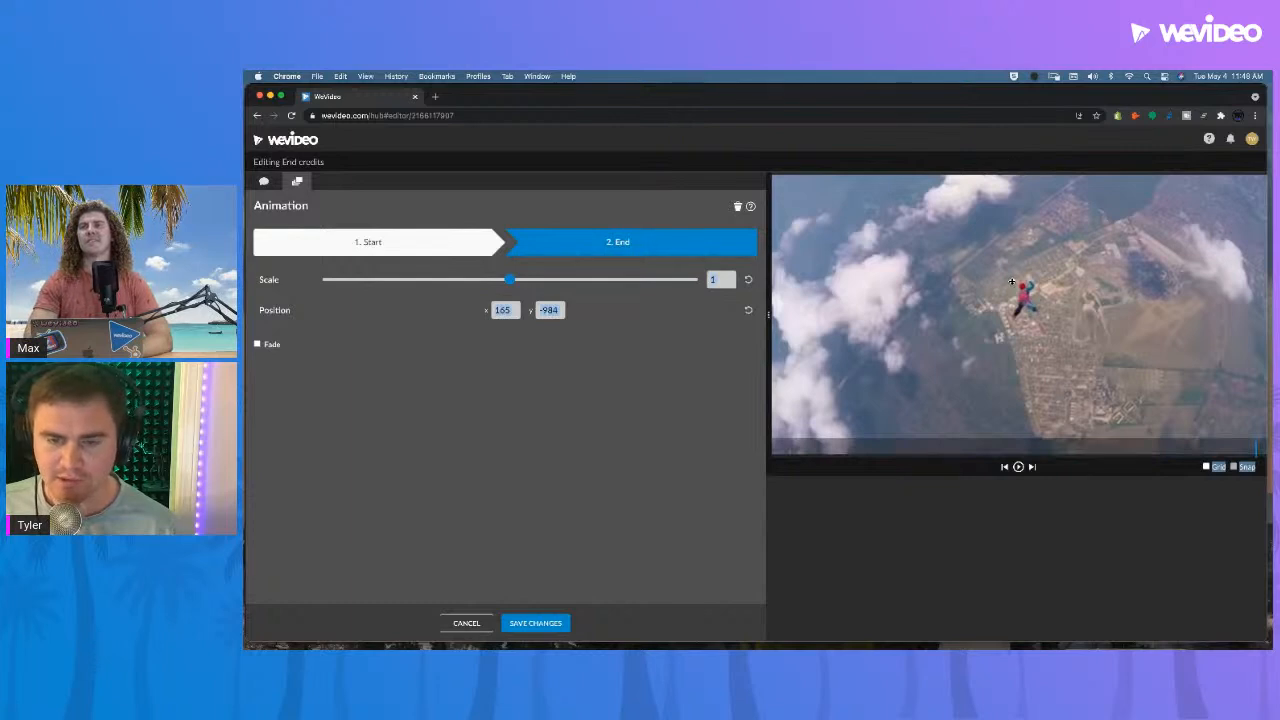
left_click(488, 242)
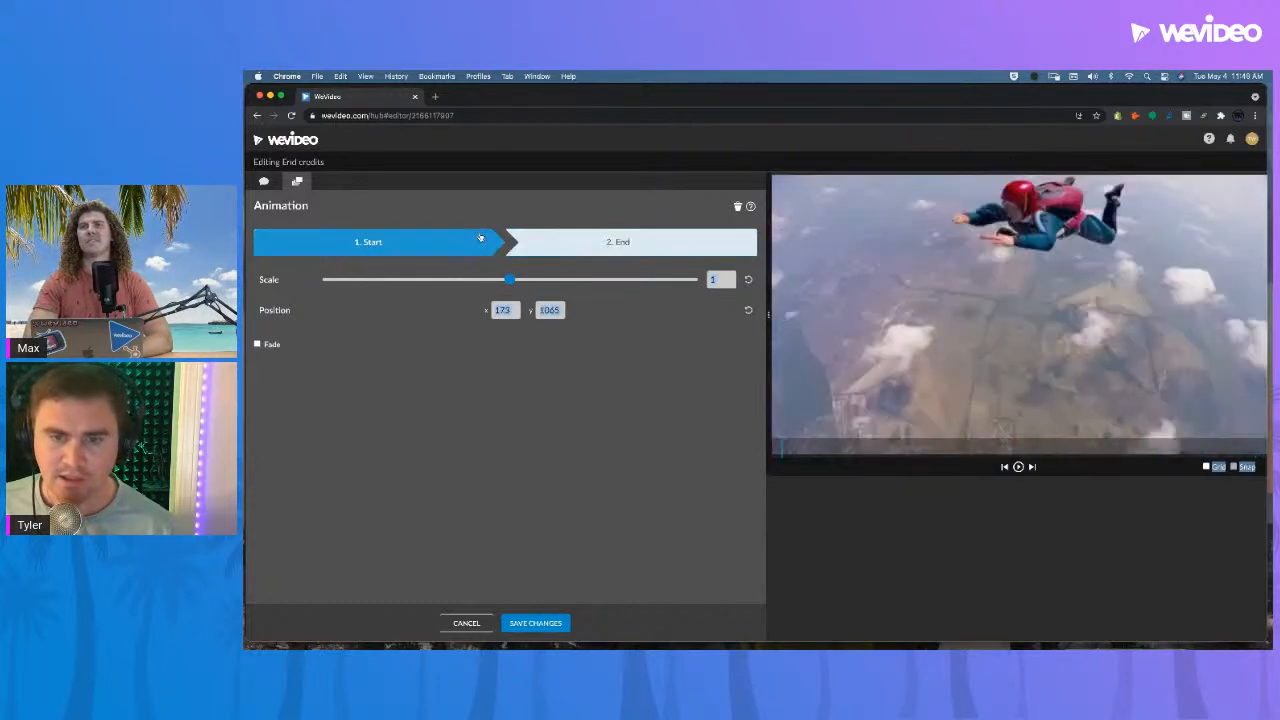
- Check the end credits' animation by alternating between its start and end positions, and save the title changes
left_click(545, 246)
left_click(460, 248)
left_click(545, 248)
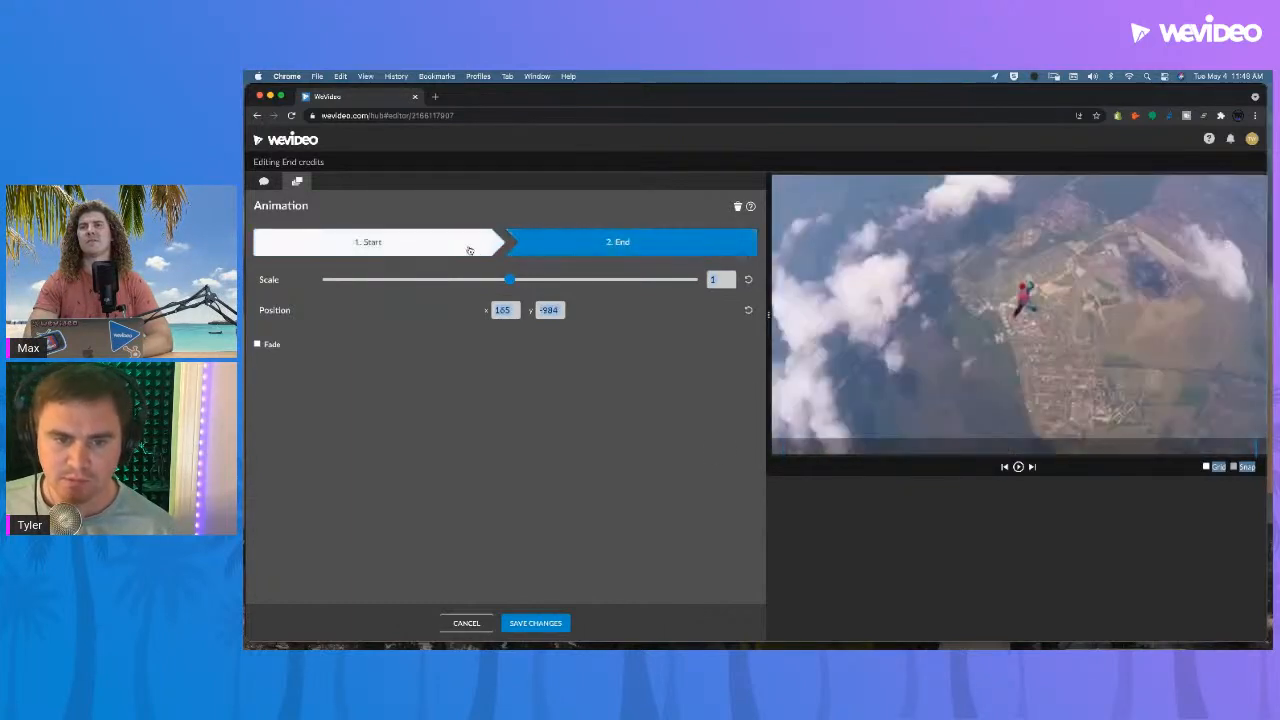
left_click(490, 246)
left_click(538, 250)
left_click(443, 240)
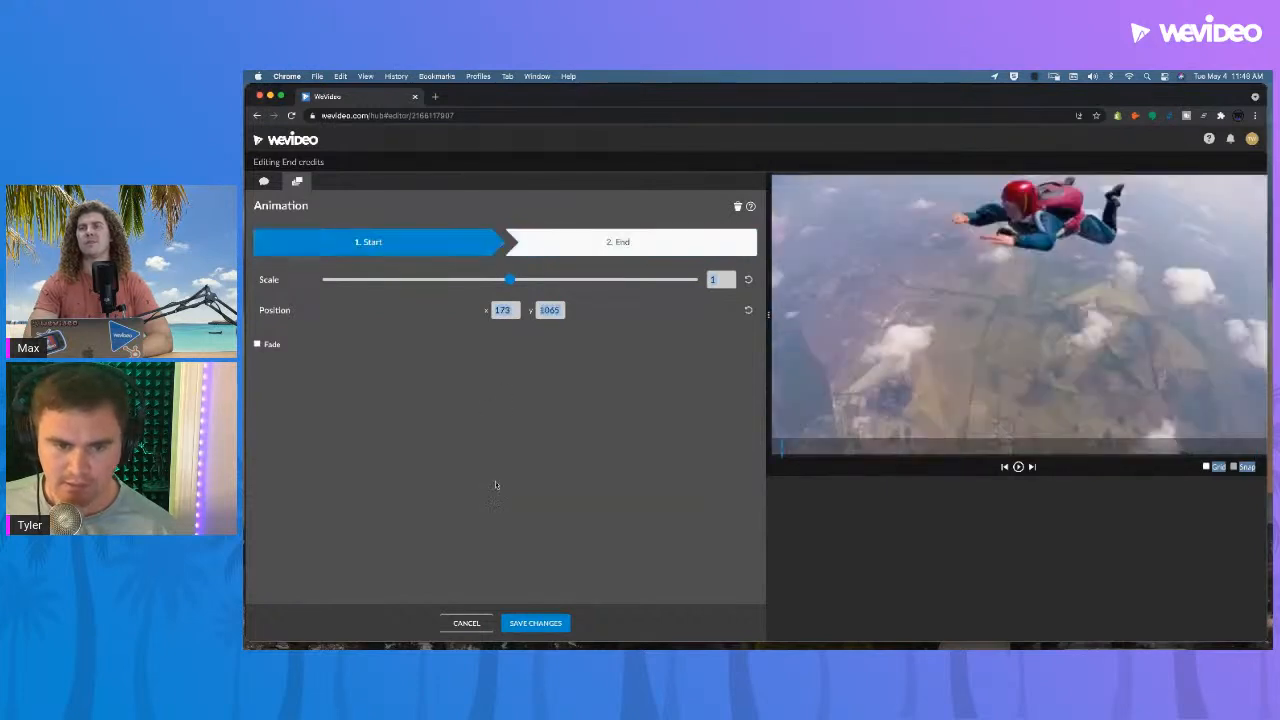
left_click(535, 623)
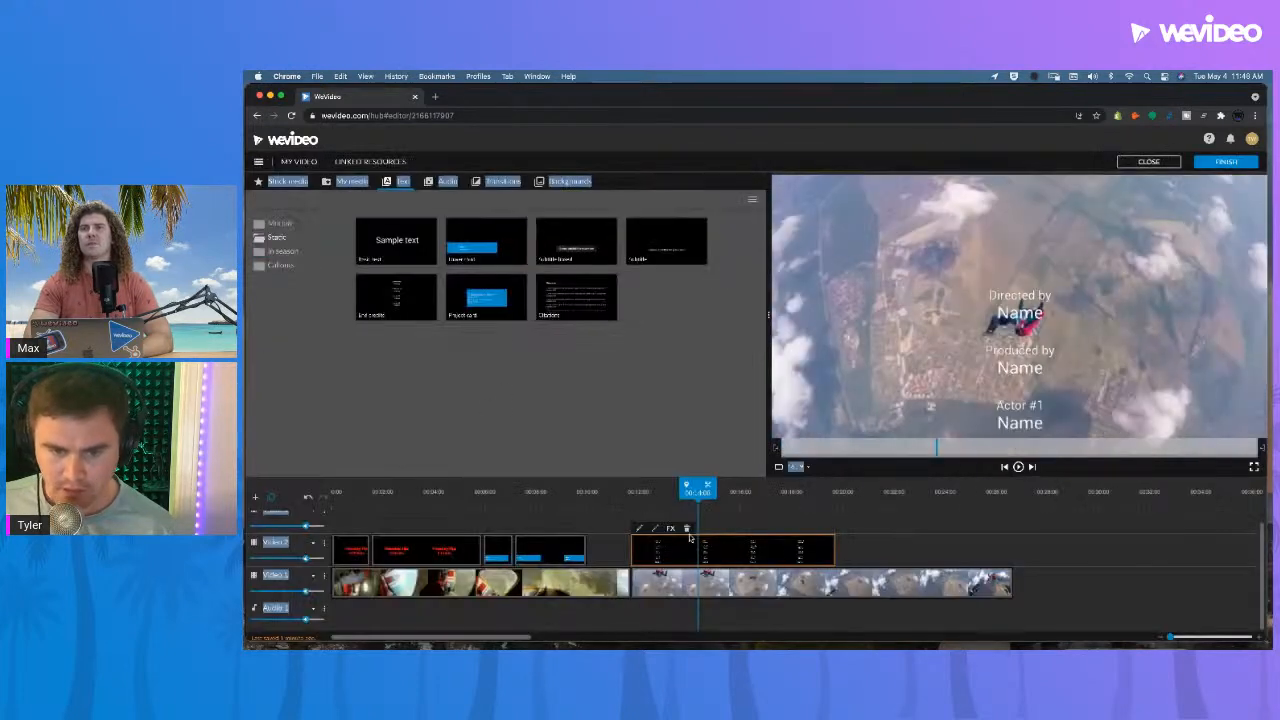
- Play the scrolling credits and extend the End credits clip on Video 2 to about the 23-second mark
left_click_drag(697, 505, 639, 506)
key("space")
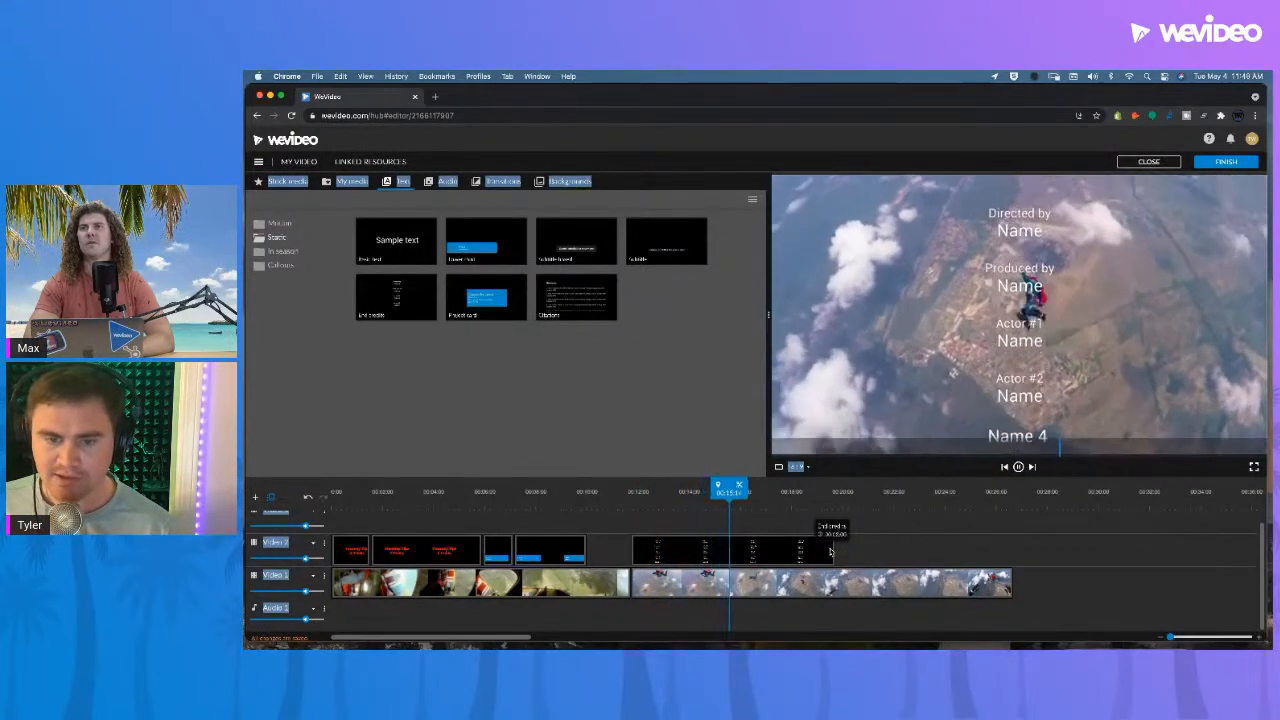
left_click_drag(832, 551, 928, 555)
left_click_drag(690, 508, 657, 508)
- Recolour all of the end credits text from the colour palette to a light orange and save the changes
double_click(710, 556)
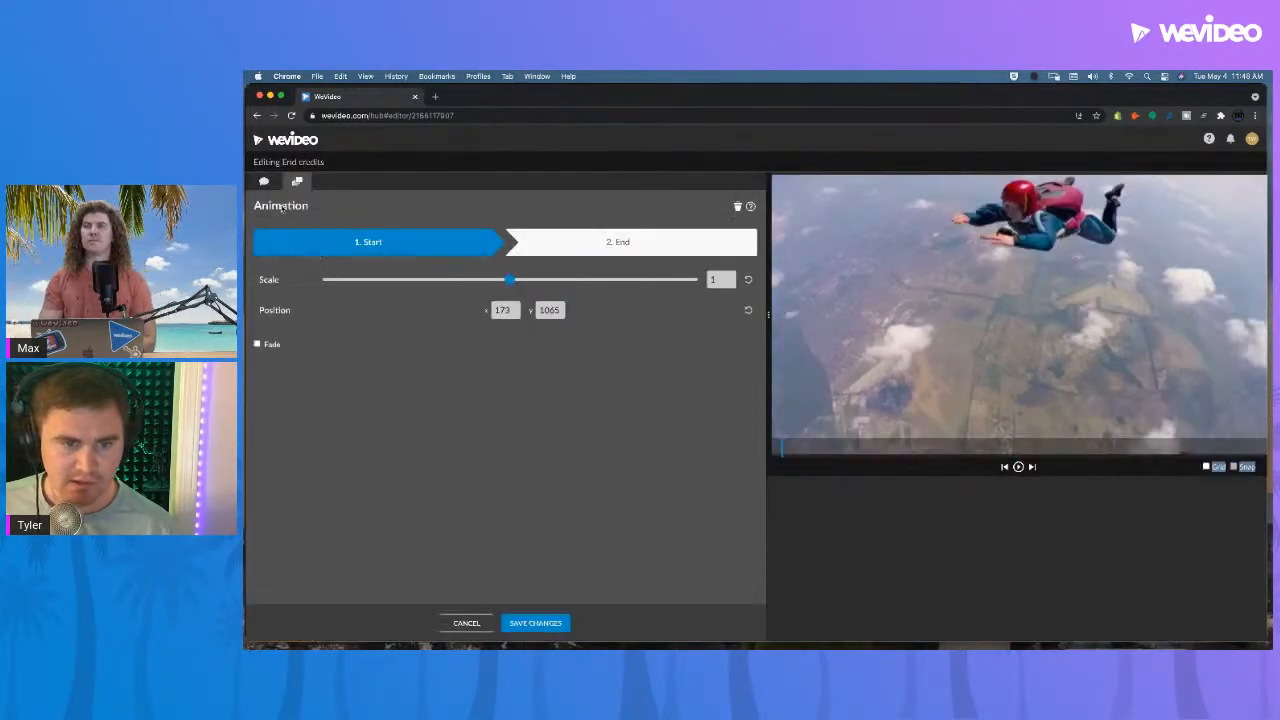
left_click(263, 181)
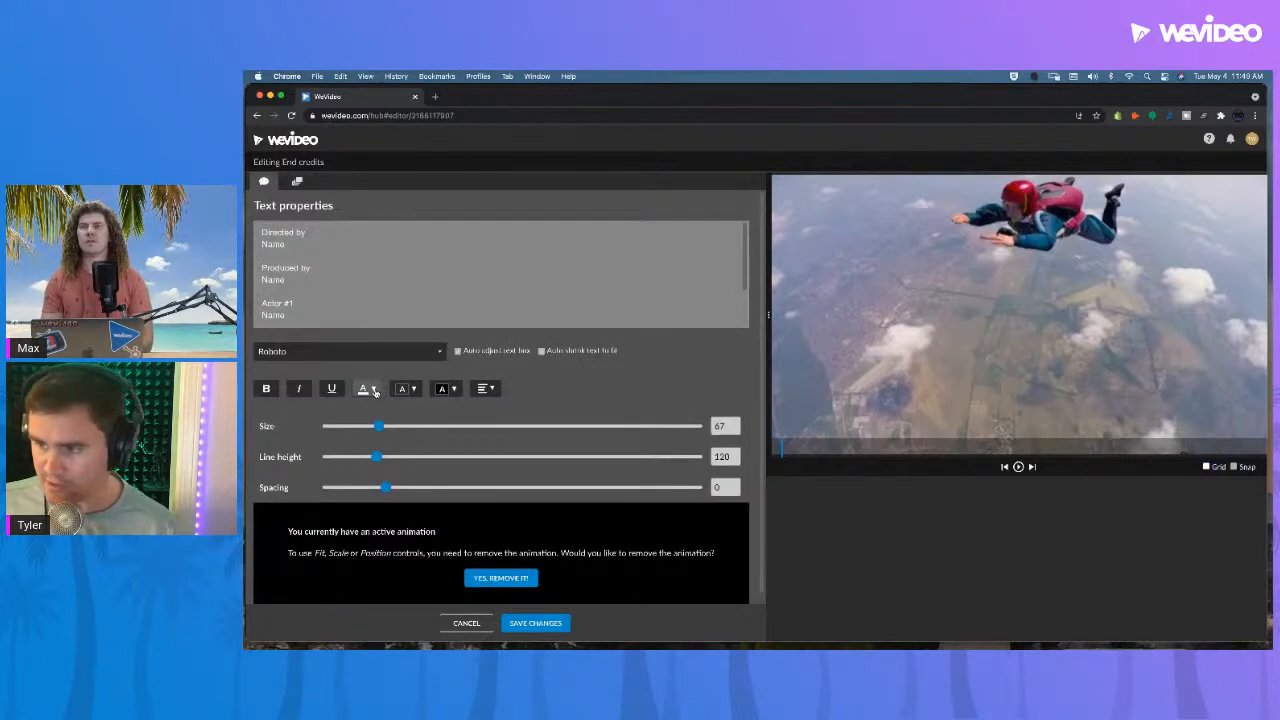
left_click(375, 392)
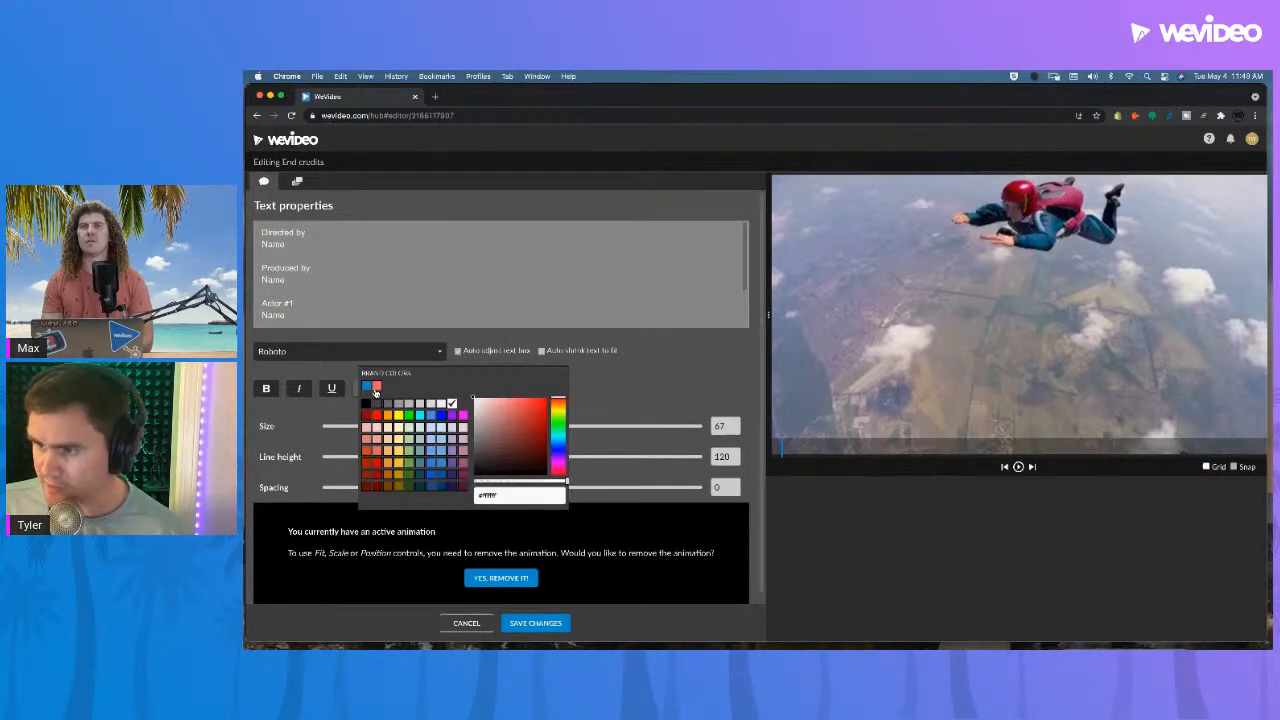
left_click(388, 455)
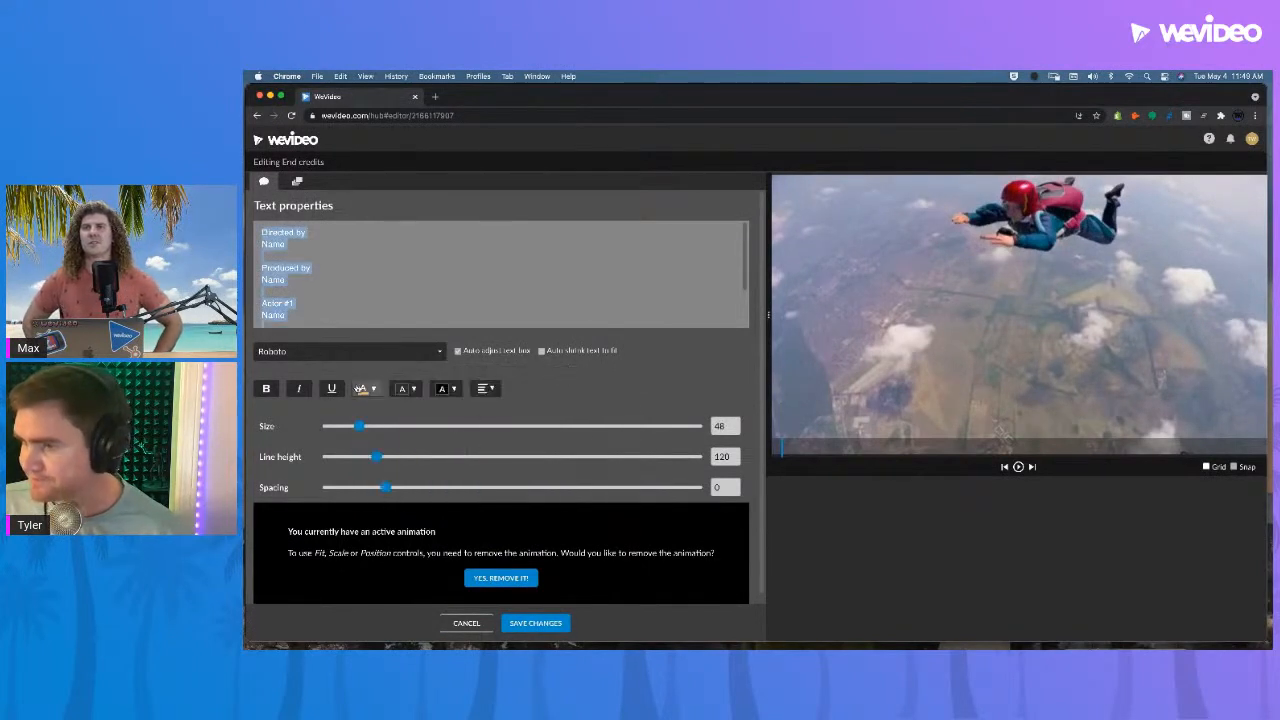
left_click(373, 390)
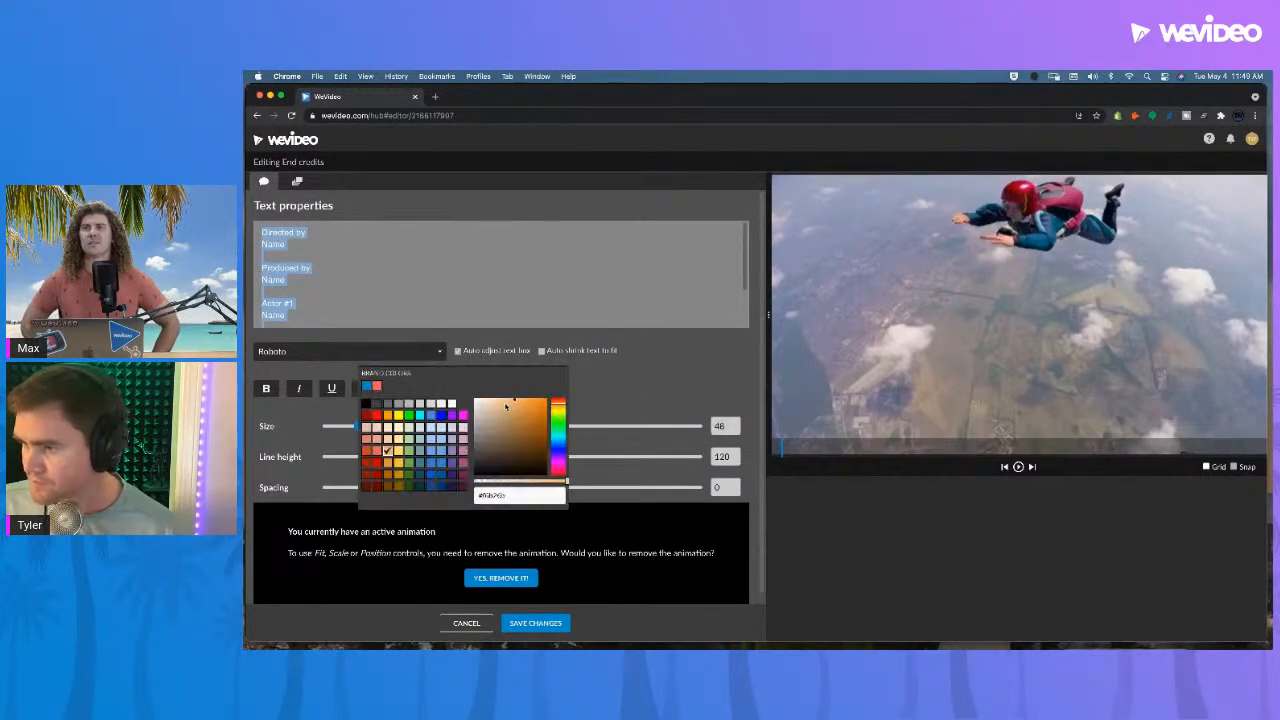
left_click_drag(515, 403, 510, 408)
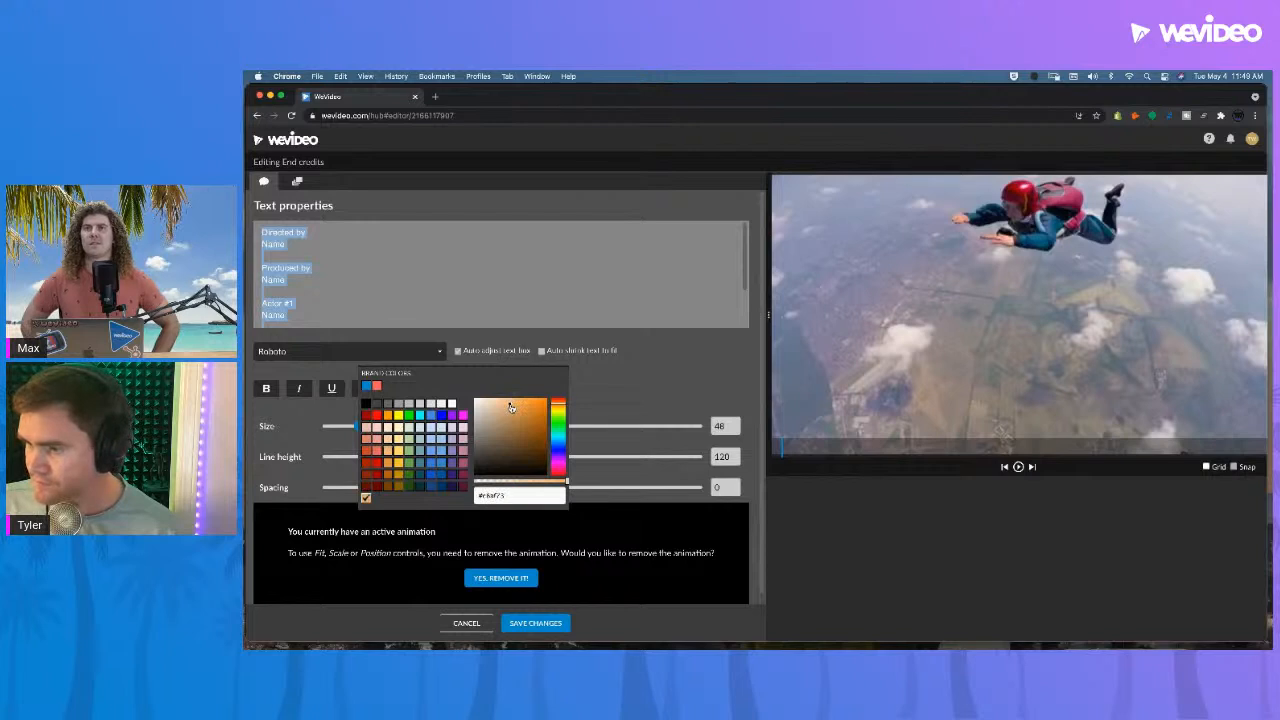
left_click(620, 393)
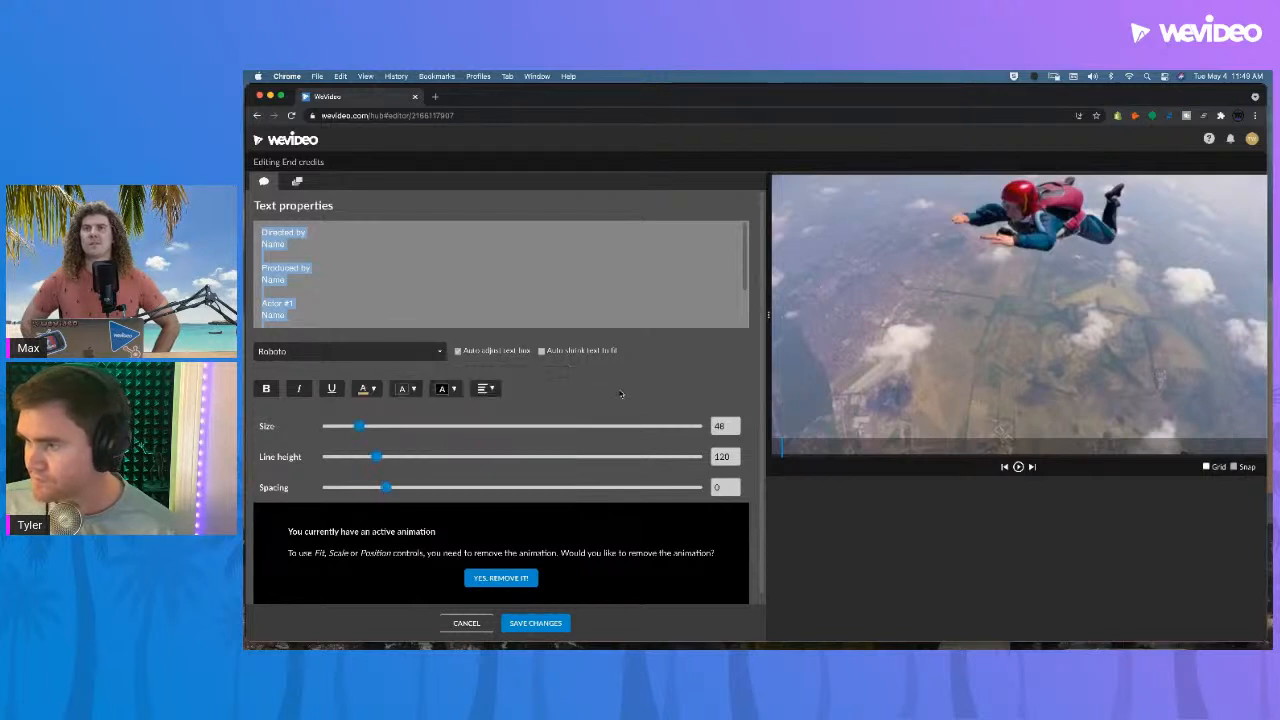
left_click(554, 621)
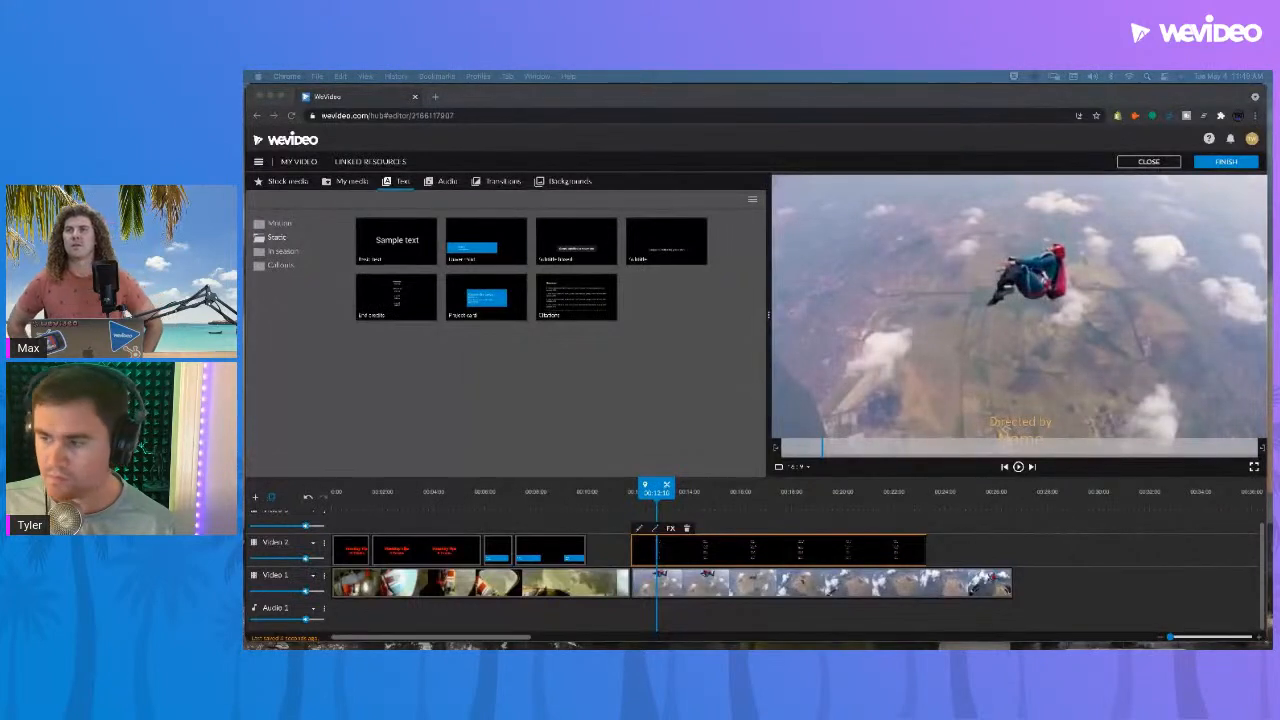
- Play the lengthened end credits from their start, and replay them from partway through the scroll
left_click(650, 492)
mouse_move(652, 492)
left_mouse_down()
mouse_move(611, 493)
mouse_move(630, 494)
left_mouse_up()
key("space")
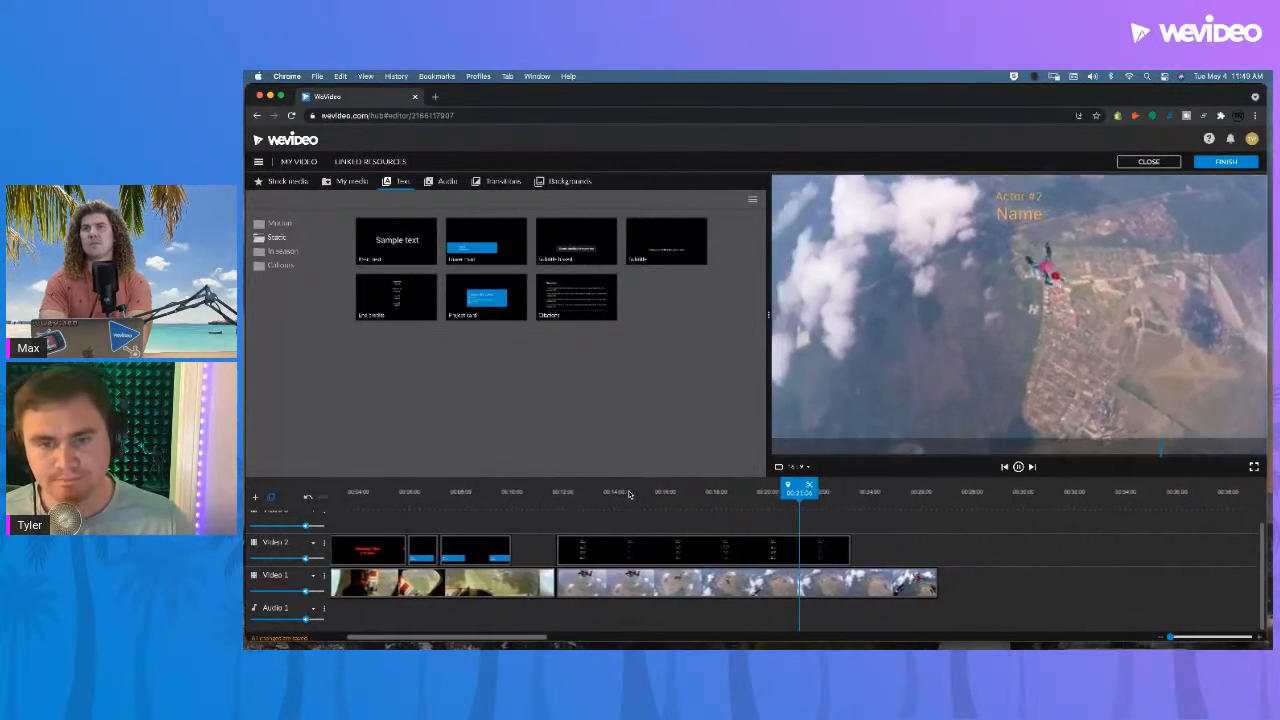
key("space")
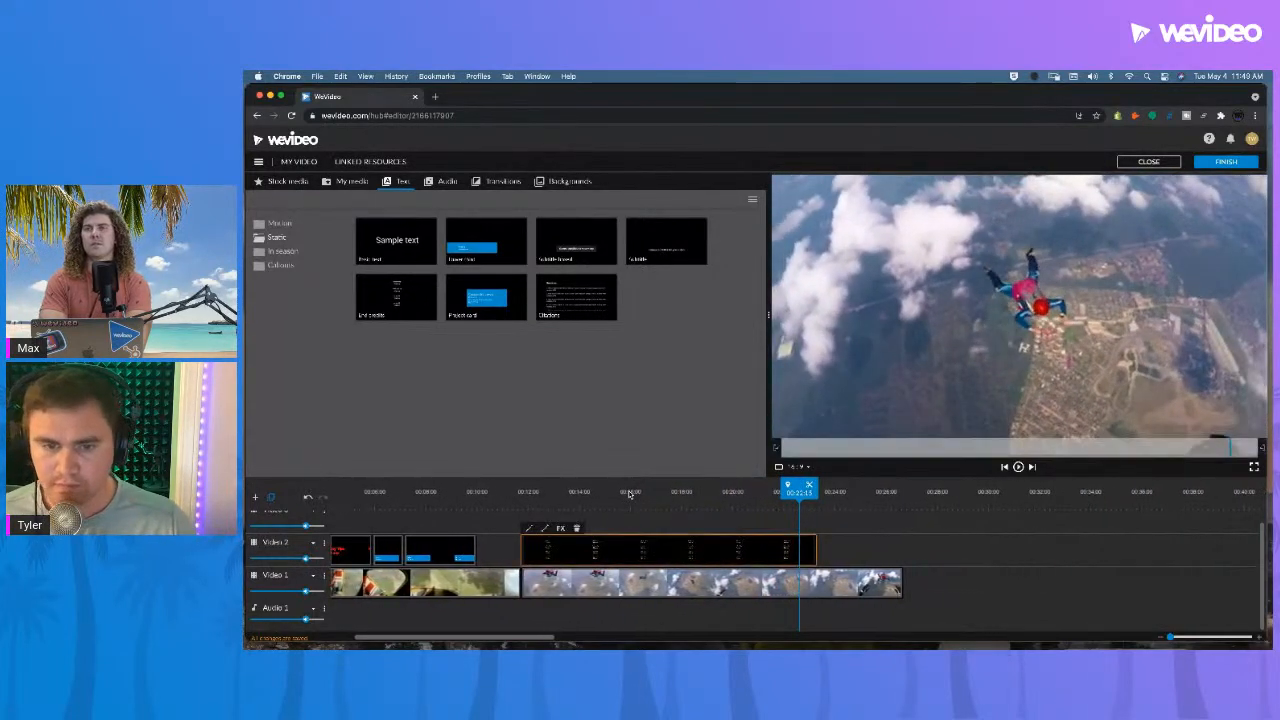
left_click(610, 494)
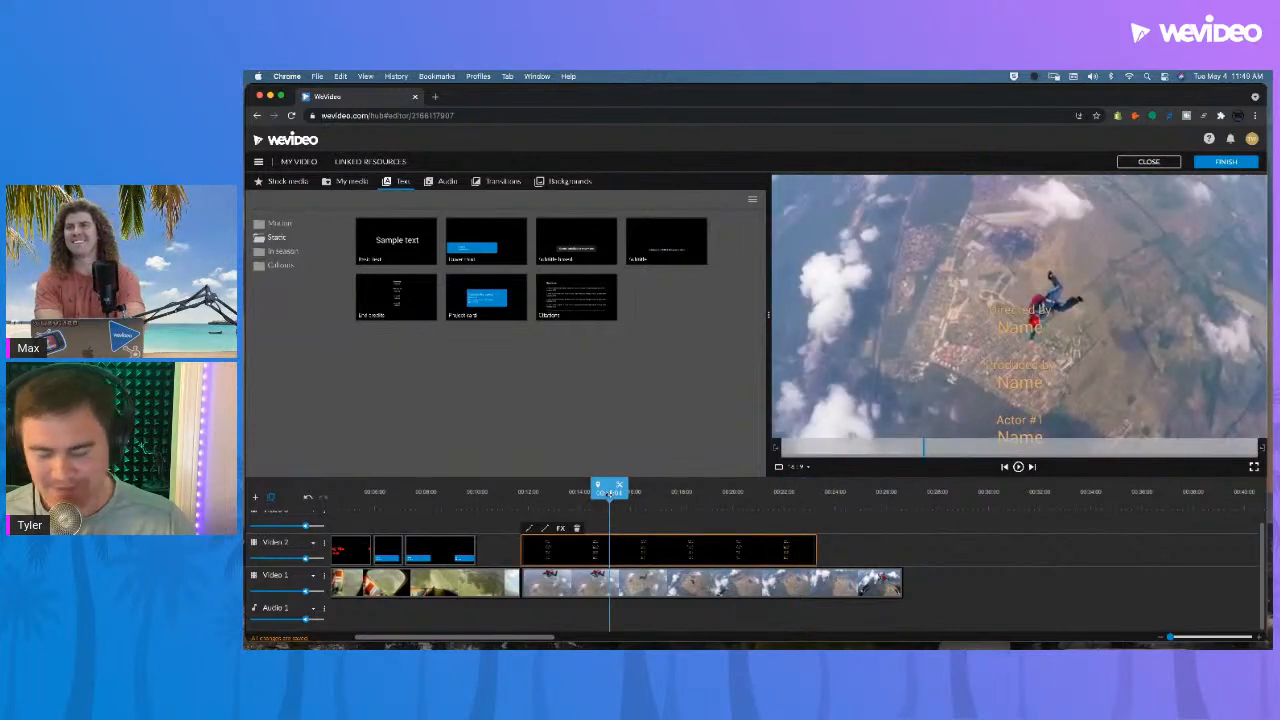
key("space")
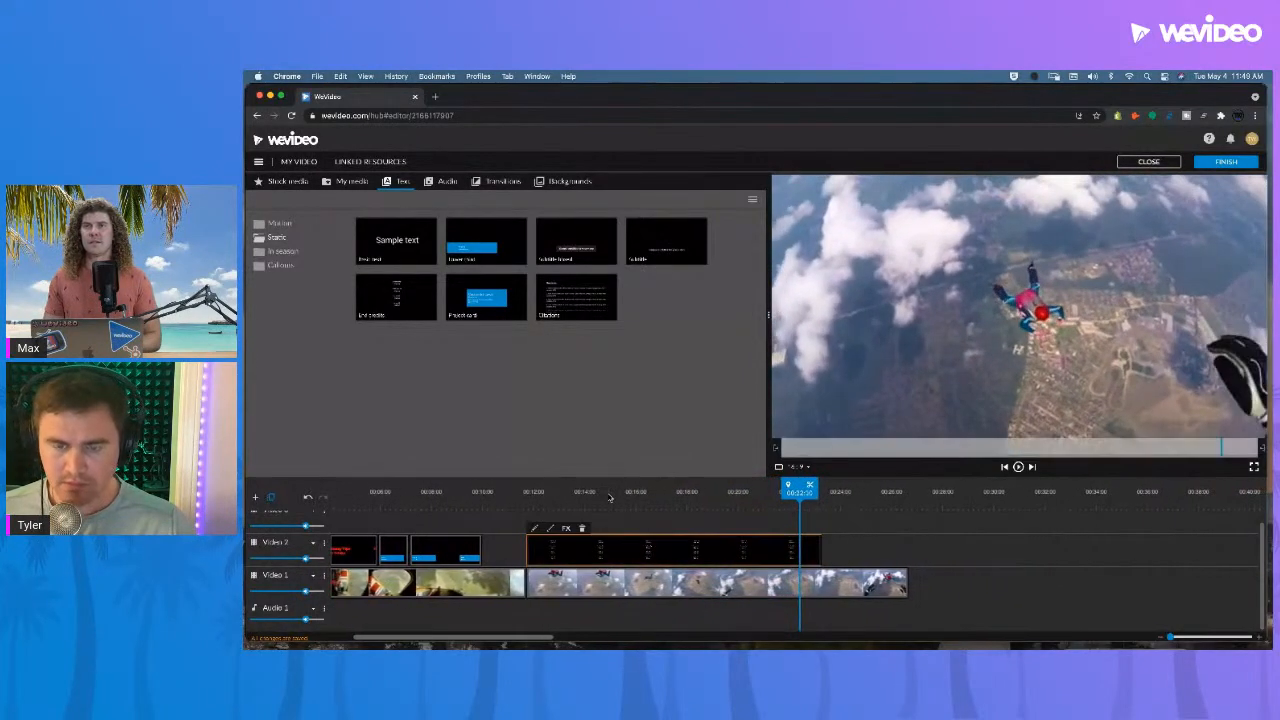
- Shorten the End credits clip on Video 2 to about the 16-second mark and play the faster scroll
left_click_drag(636, 492, 569, 492)
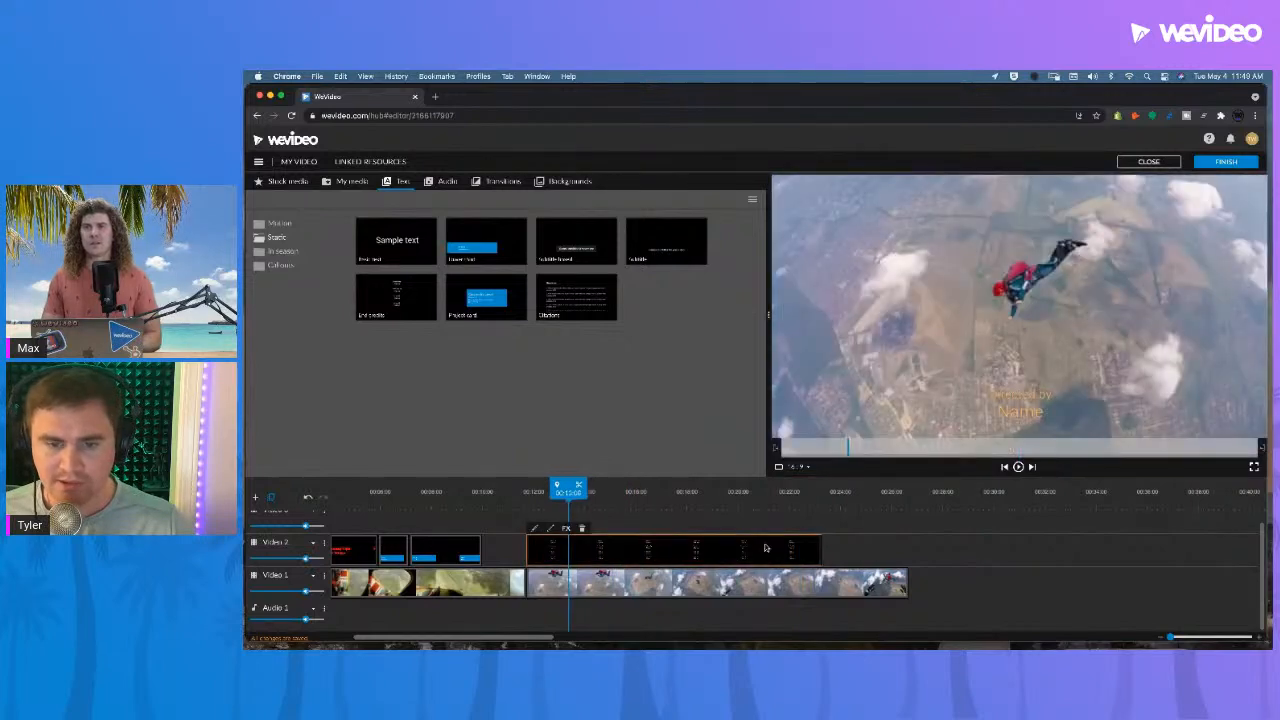
left_click_drag(820, 549, 634, 549)
left_click(555, 502)
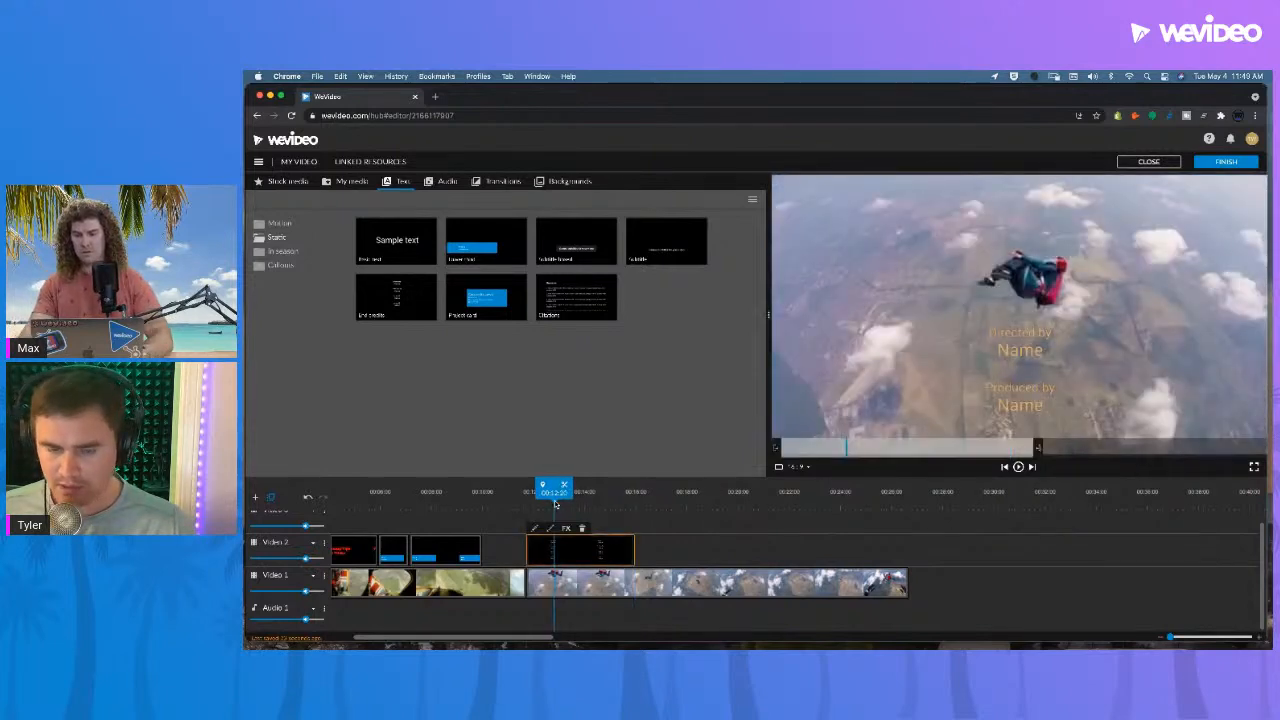
left_click(534, 506)
key("space")
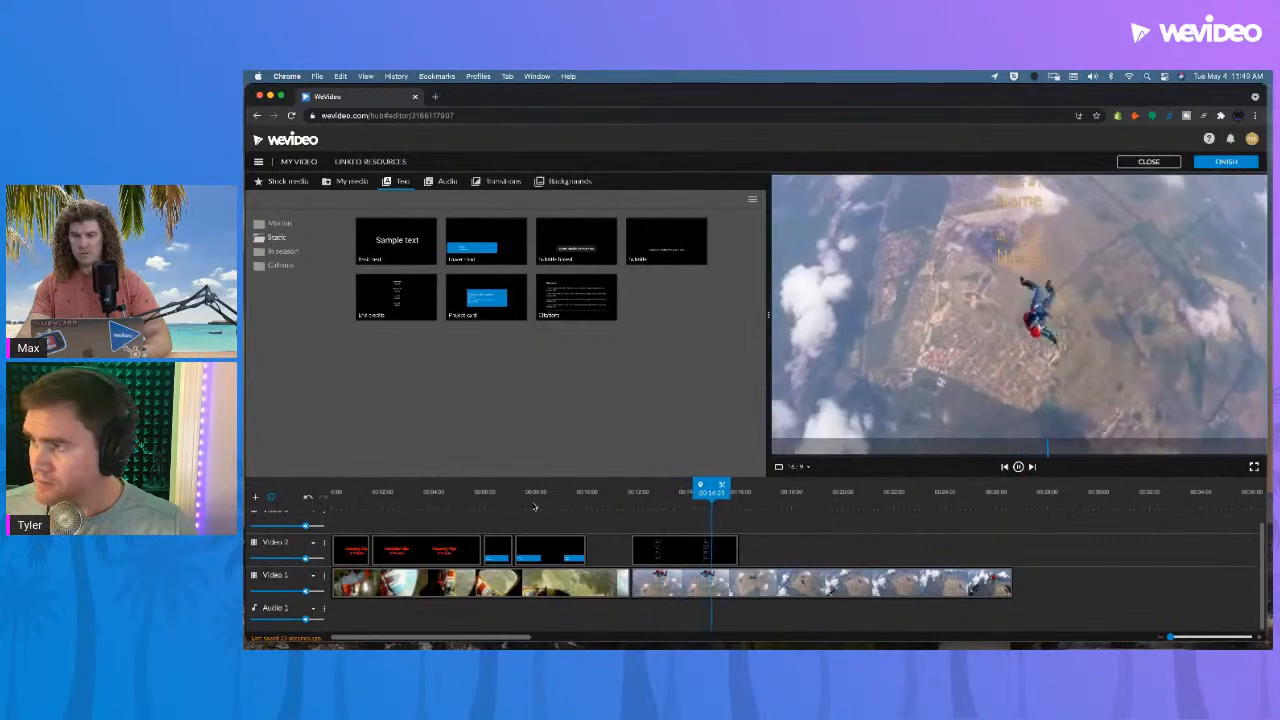
key("space")
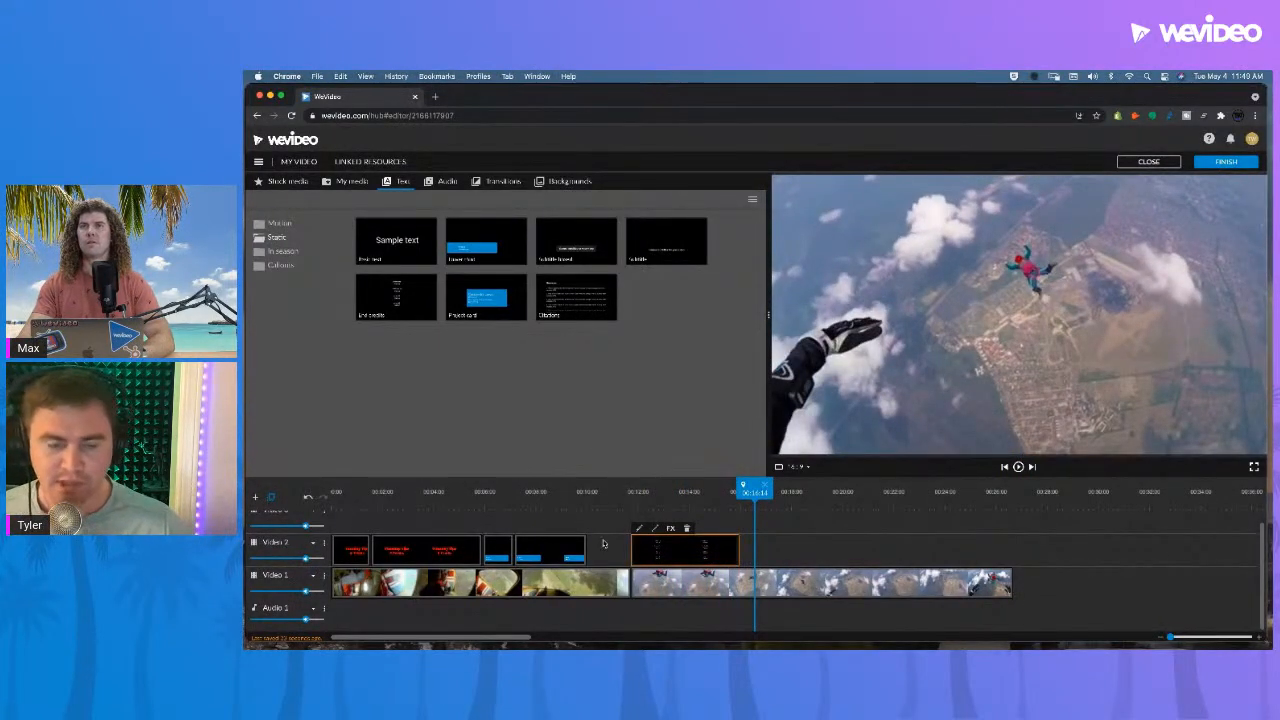
- Preview the End credits, Project card and Citations static text templates
left_click(385, 292)
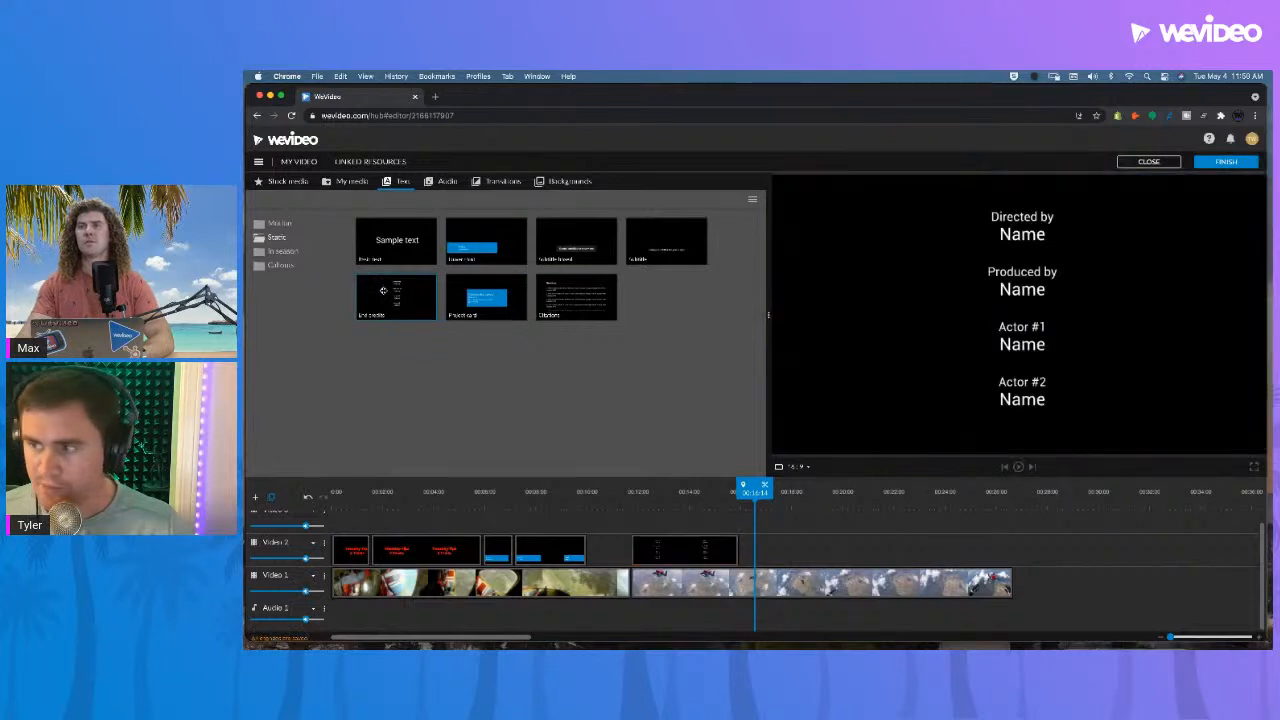
left_click(472, 288)
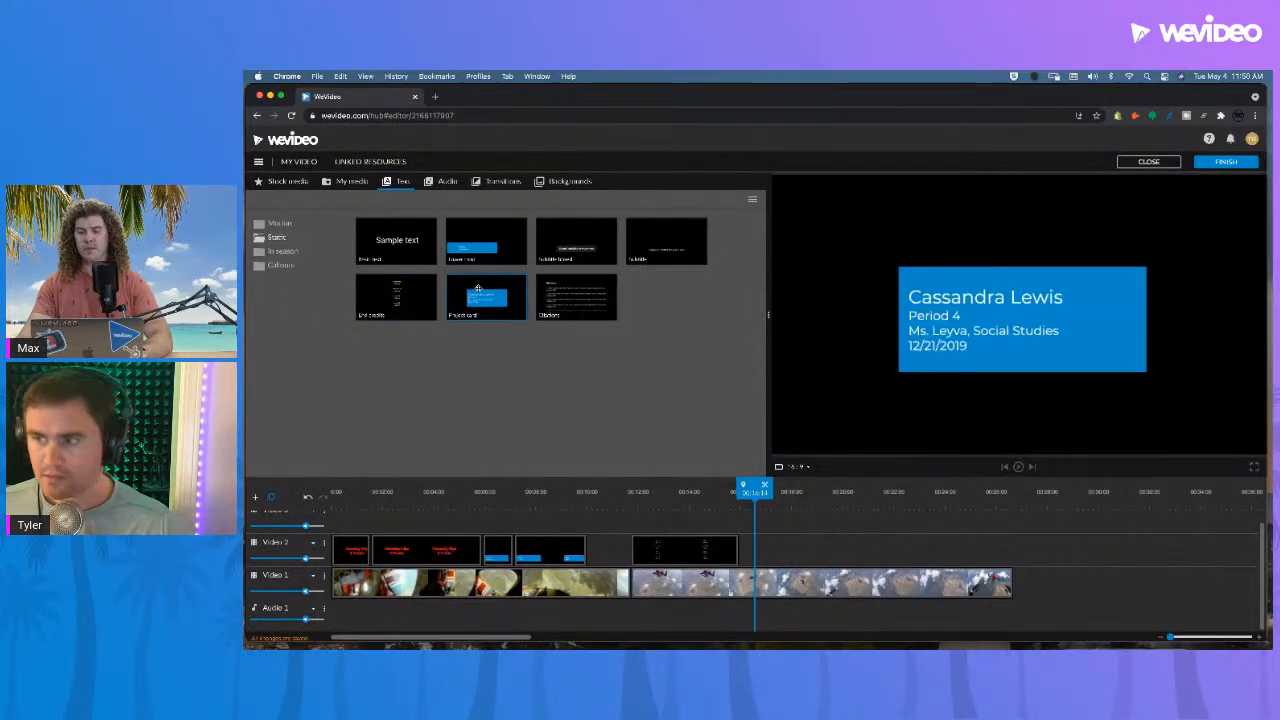
left_click(581, 312)
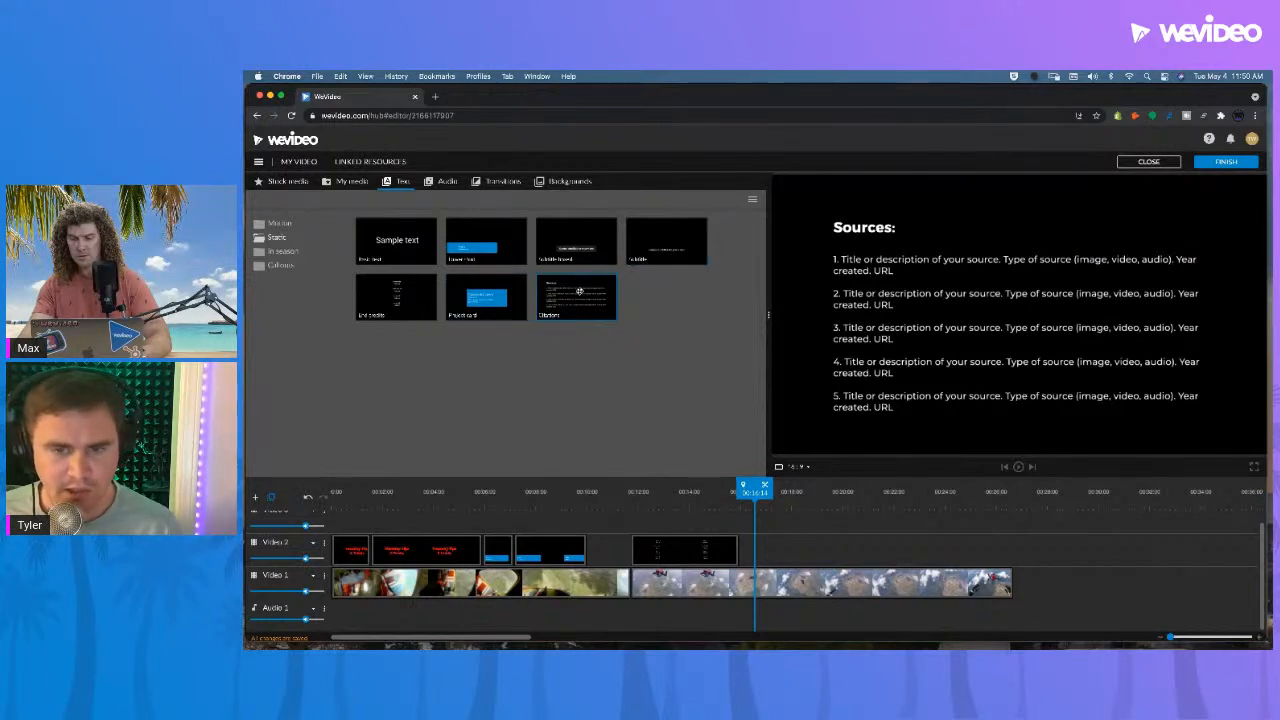
left_click(499, 299)
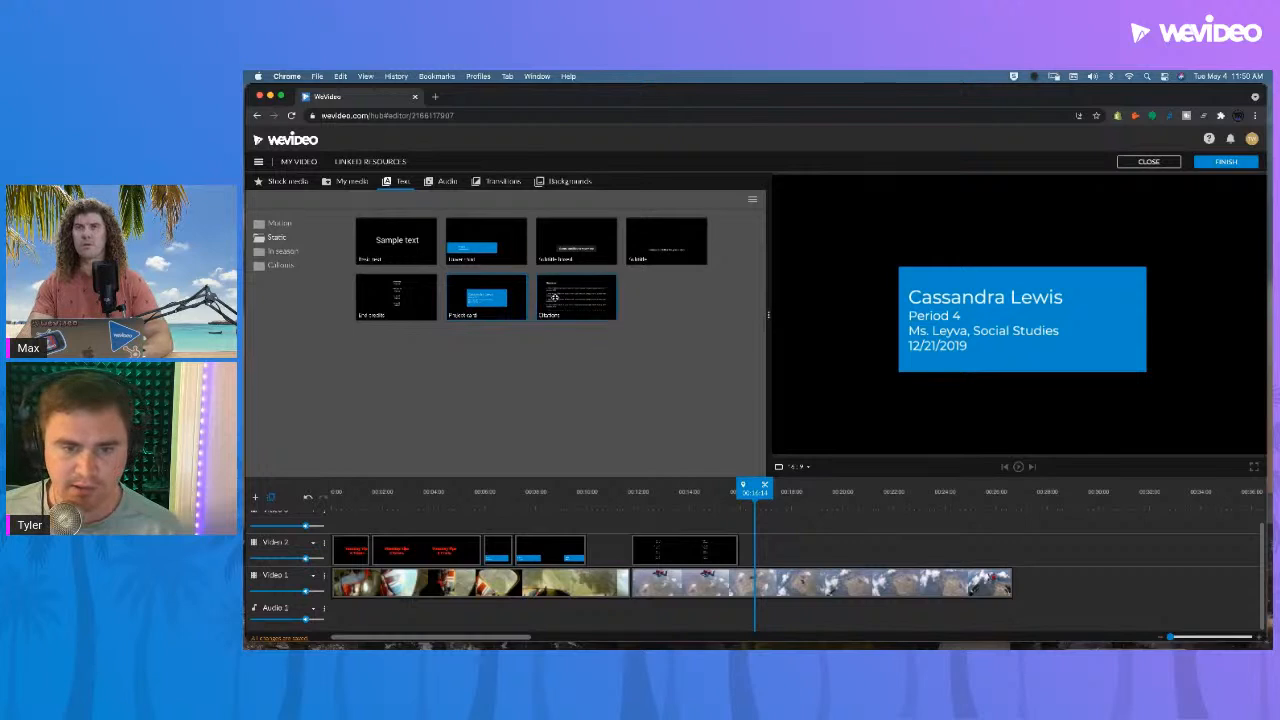
left_click(562, 297)
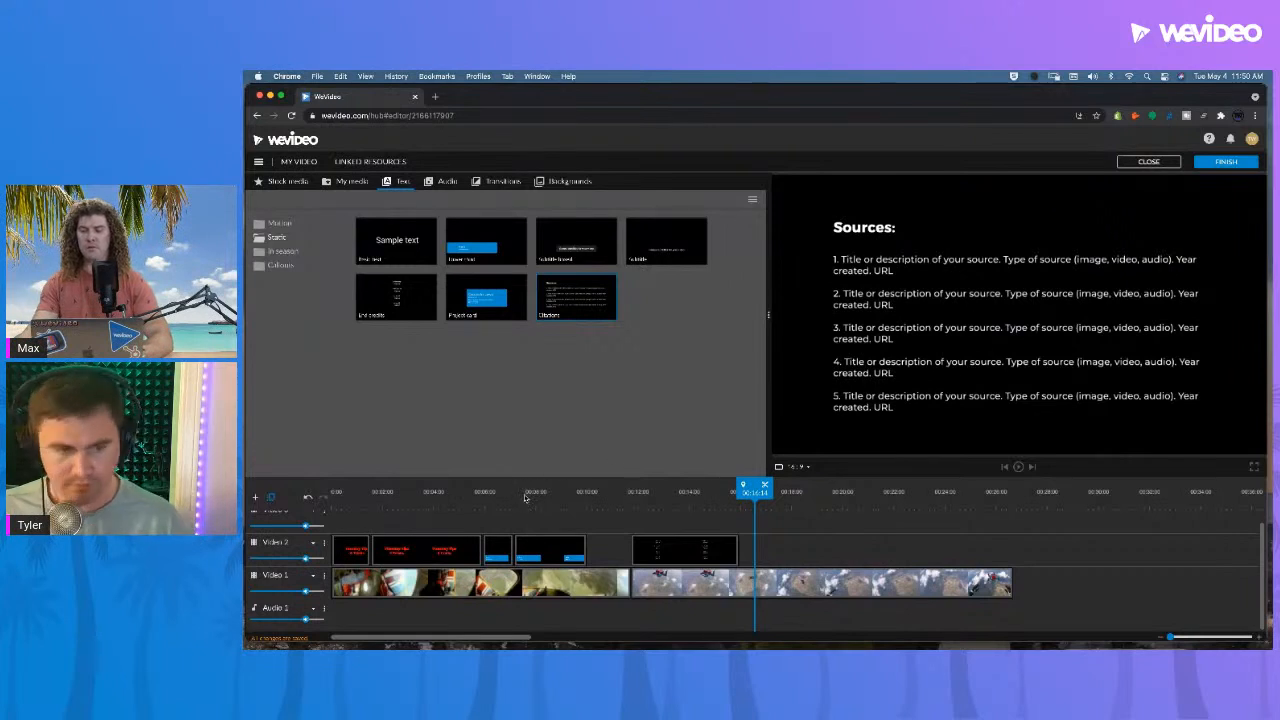
- Reopen the End credits title and move its animation start position into the frame at about x 177, y 27
left_click(631, 492)
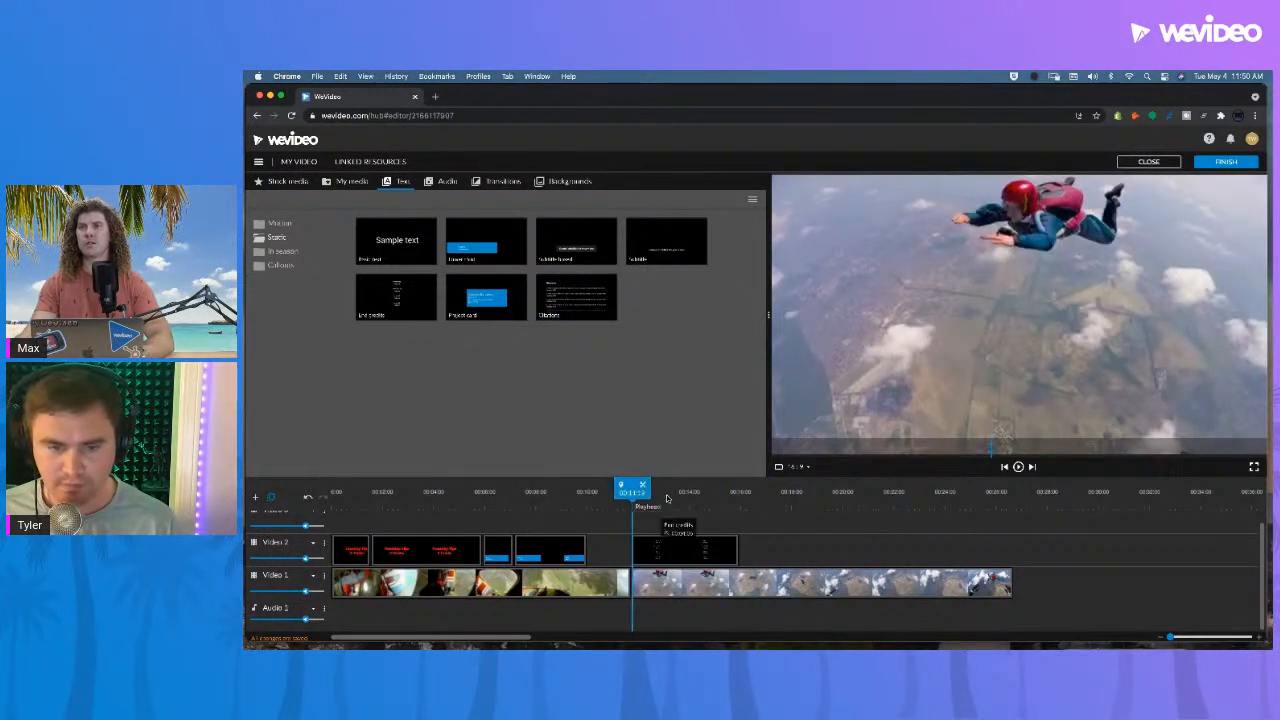
left_click(656, 555)
double_click(656, 557)
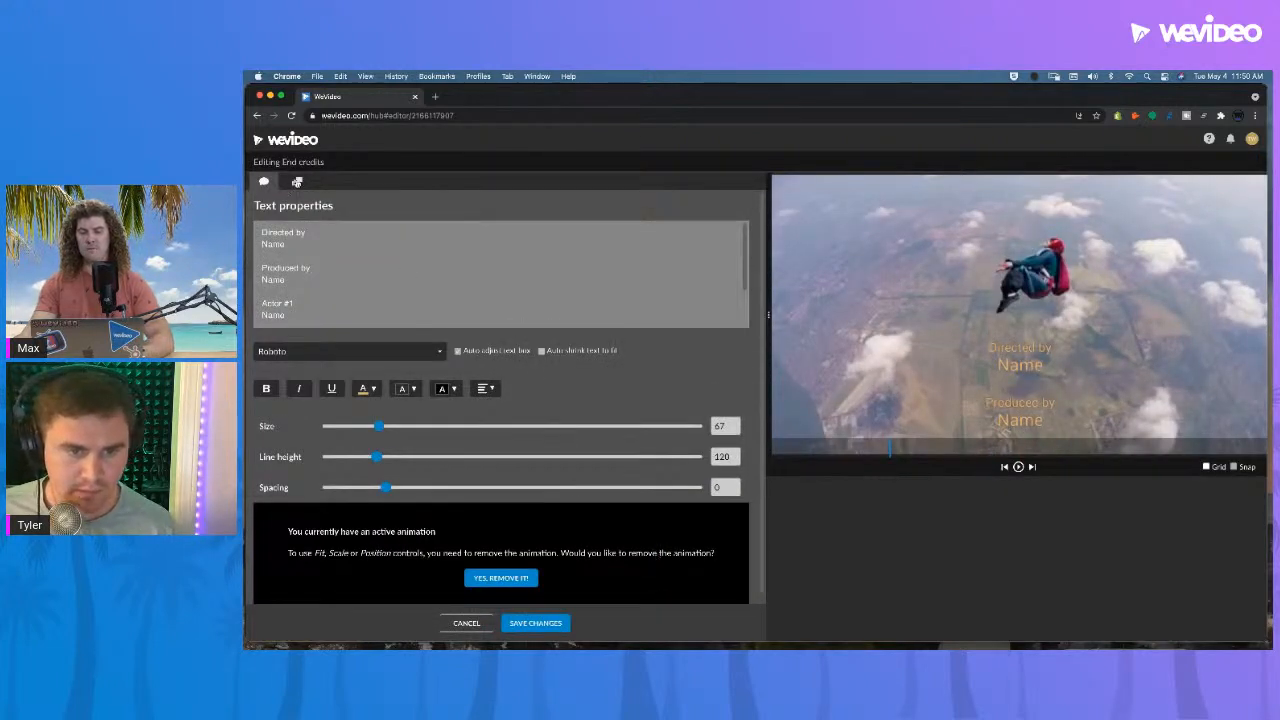
left_click(297, 182)
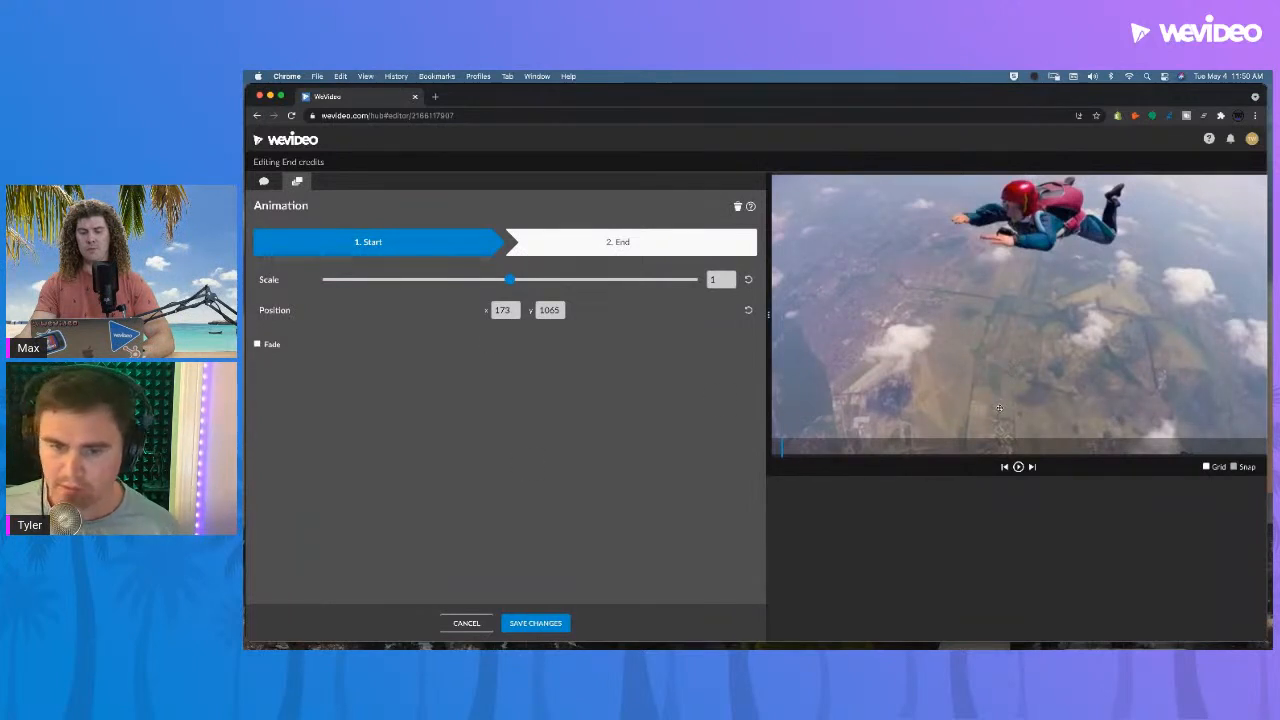
left_click_drag(998, 407, 999, 278)
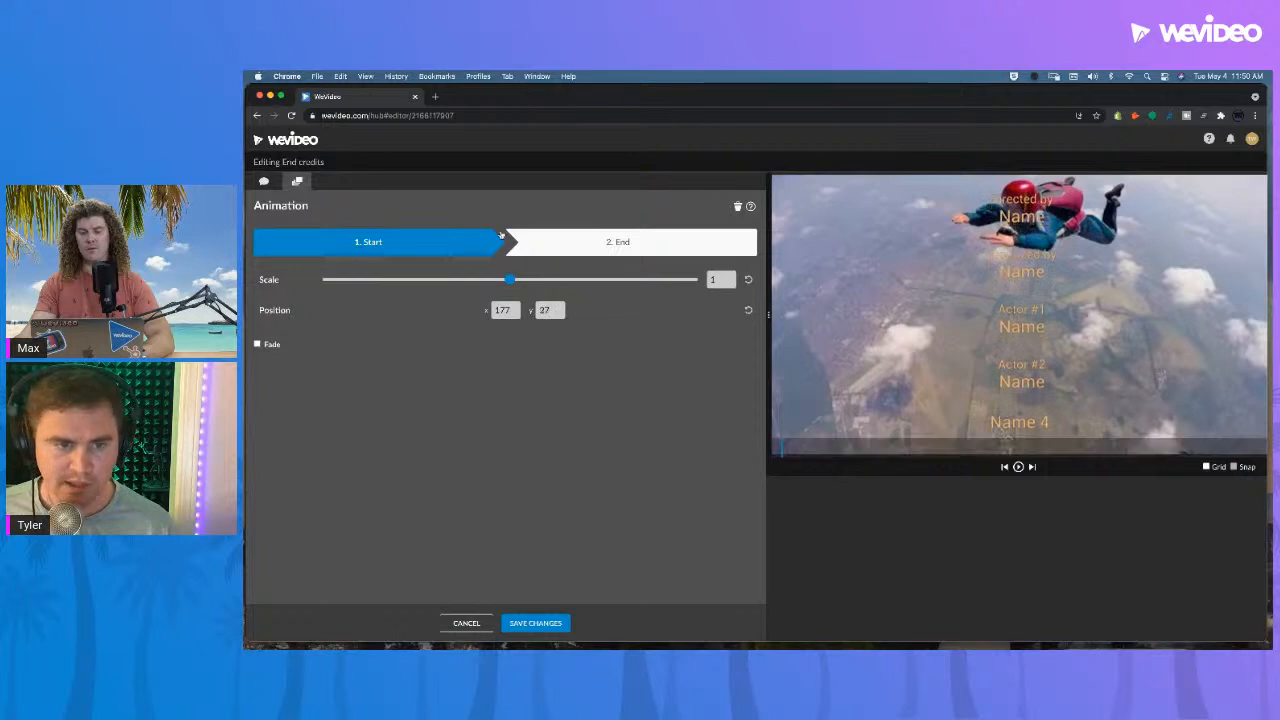
- Try black as the colour of the end credits text
left_click(262, 182)
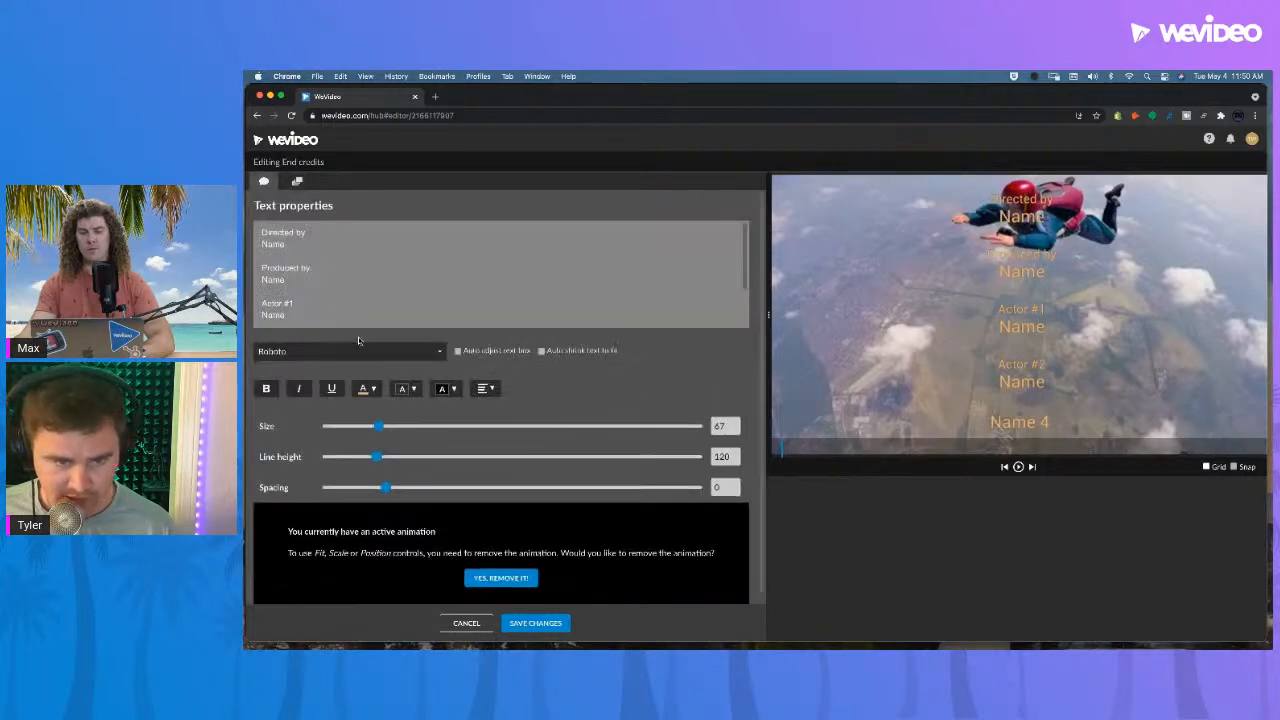
left_click(375, 388)
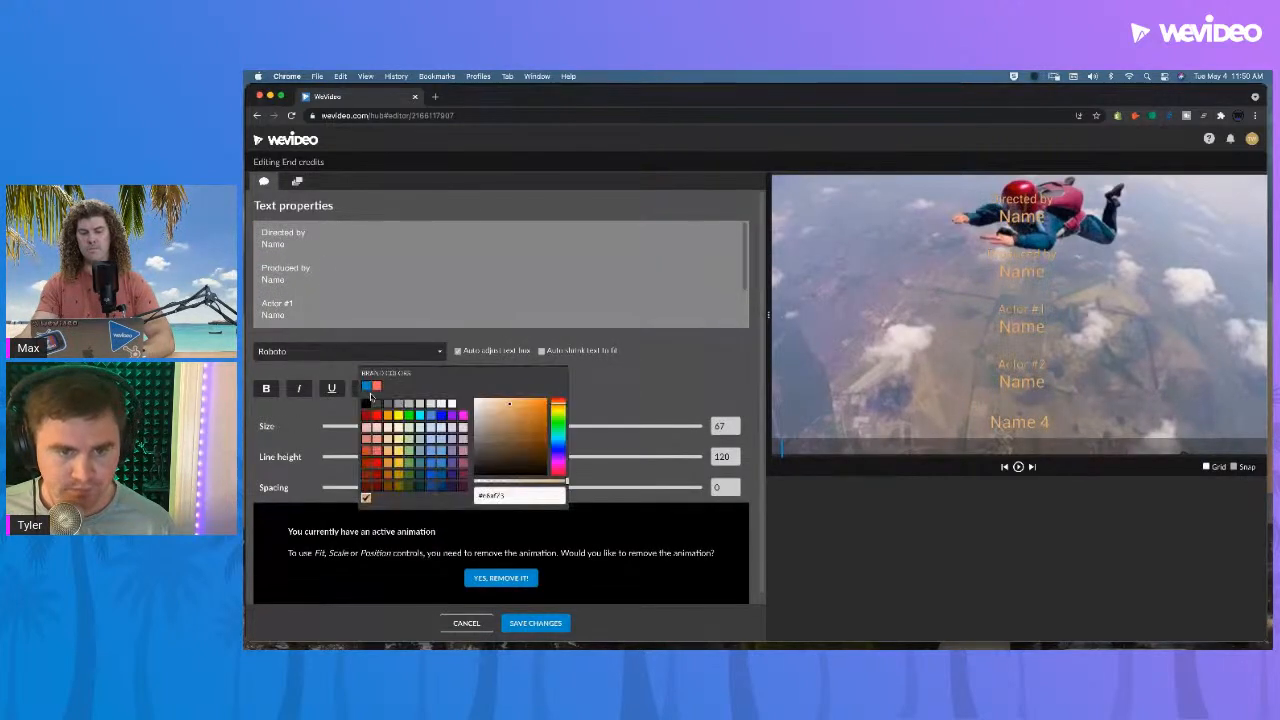
left_click(366, 404)
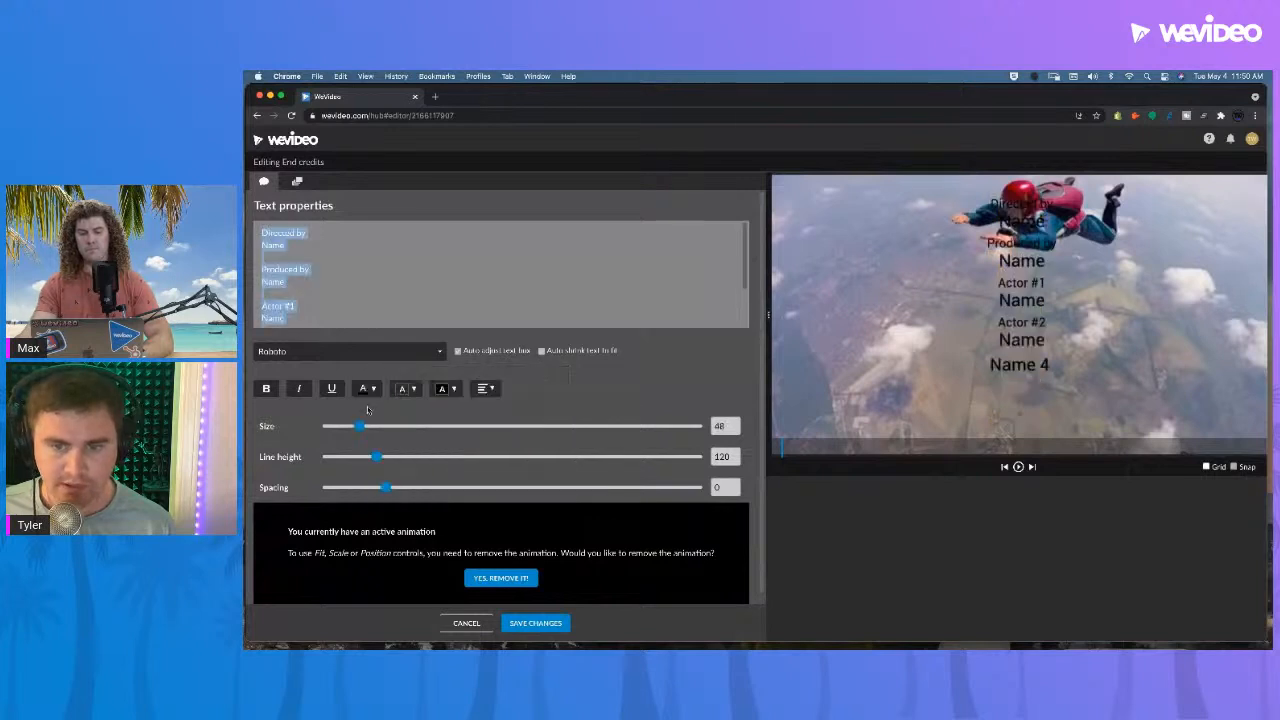
- Set the end credits text colour to white and return to the title's animation settings
left_click(368, 392)
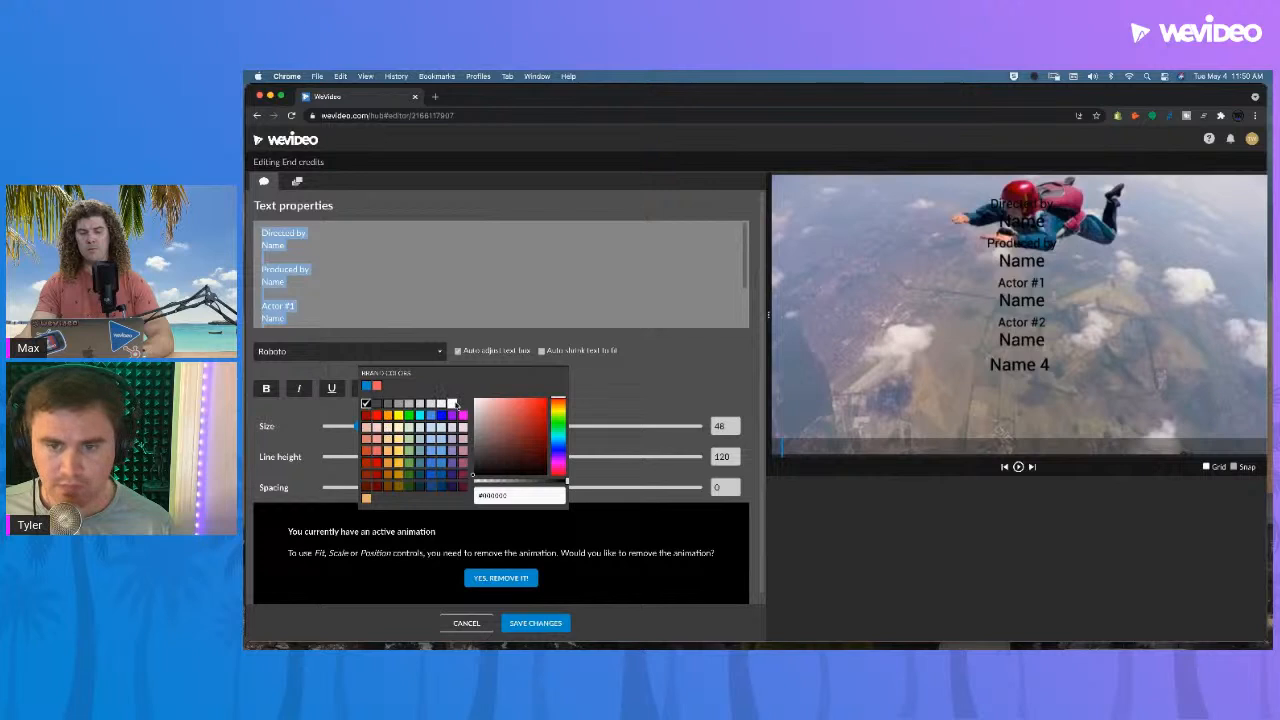
left_click(453, 403)
left_click(553, 275)
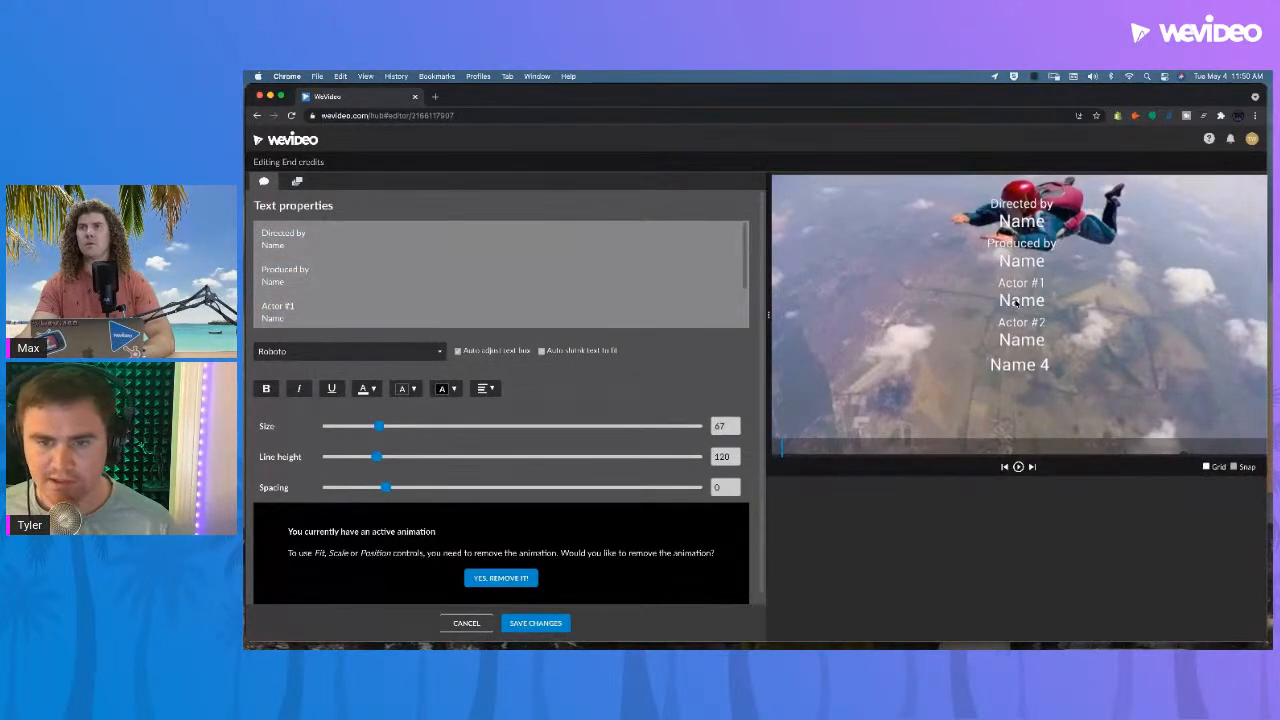
left_click(299, 181)
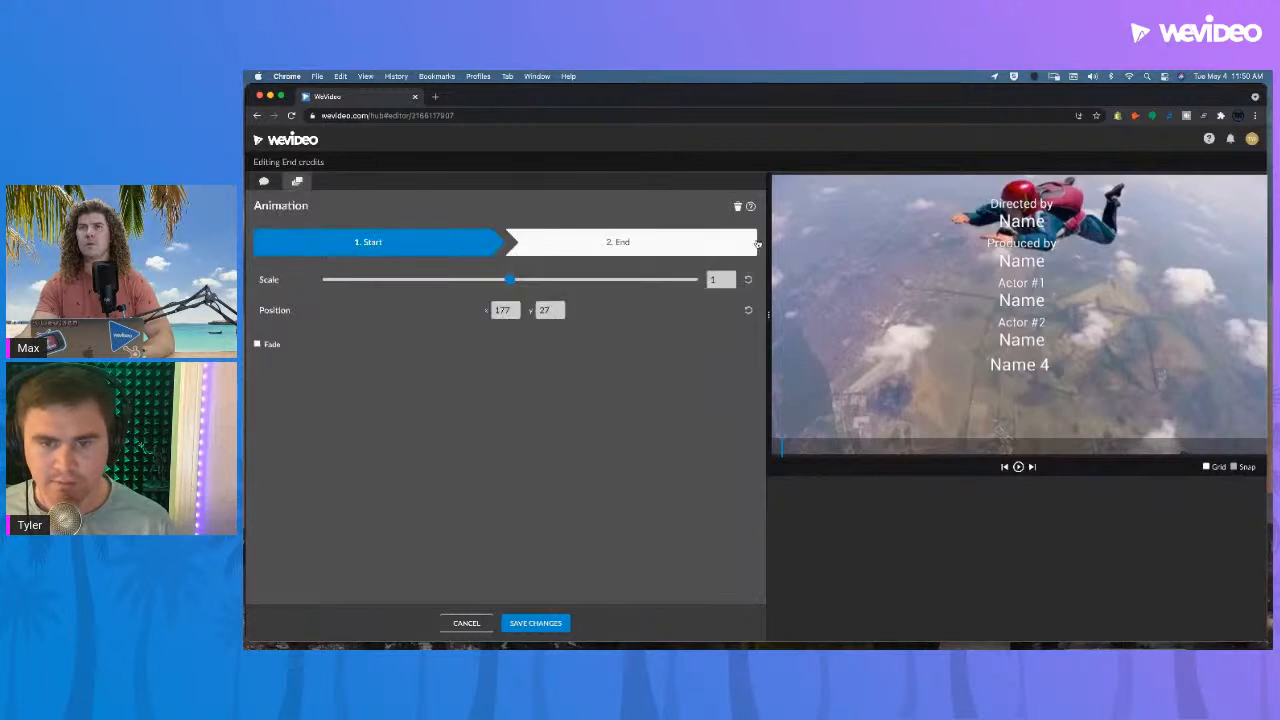
- Move the credits' animation start below the frame at about x 177, y 1030 and the end above it at about x 155, y -763
left_click_drag(1010, 276, 1021, 562)
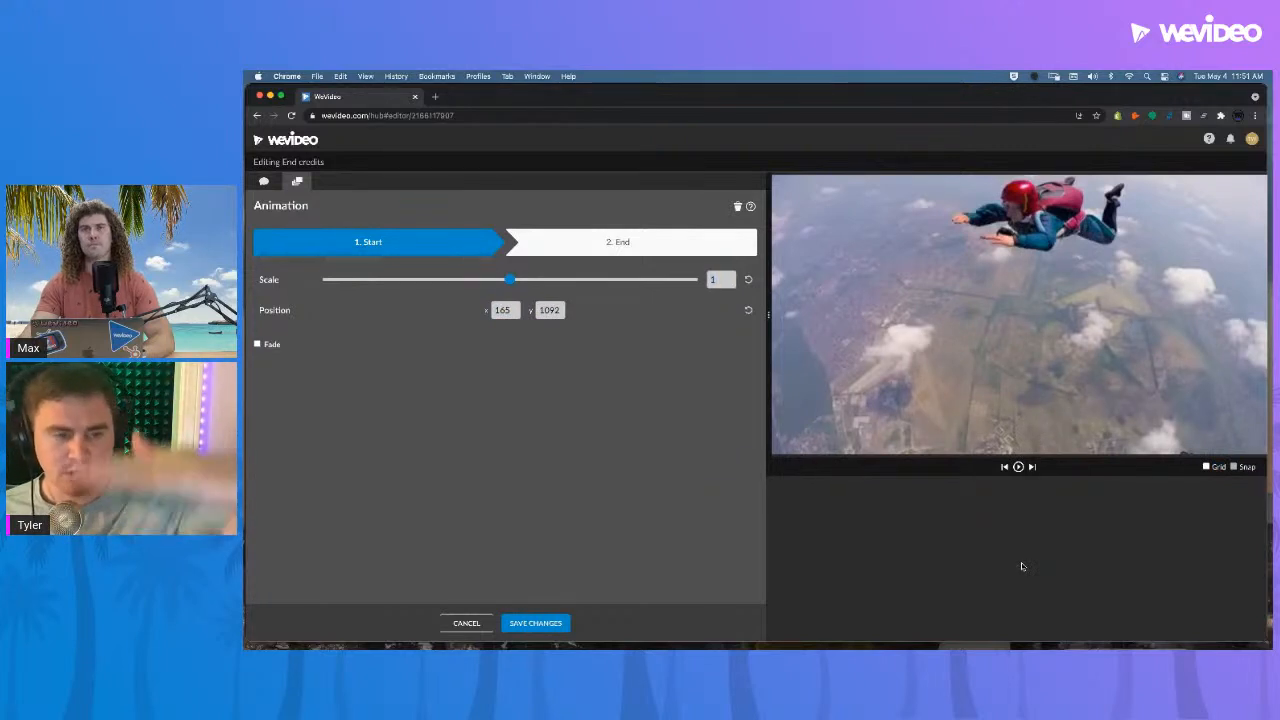
mouse_move(1021, 562)
left_mouse_down()
mouse_move(1022, 410)
mouse_move(1025, 547)
left_mouse_up()
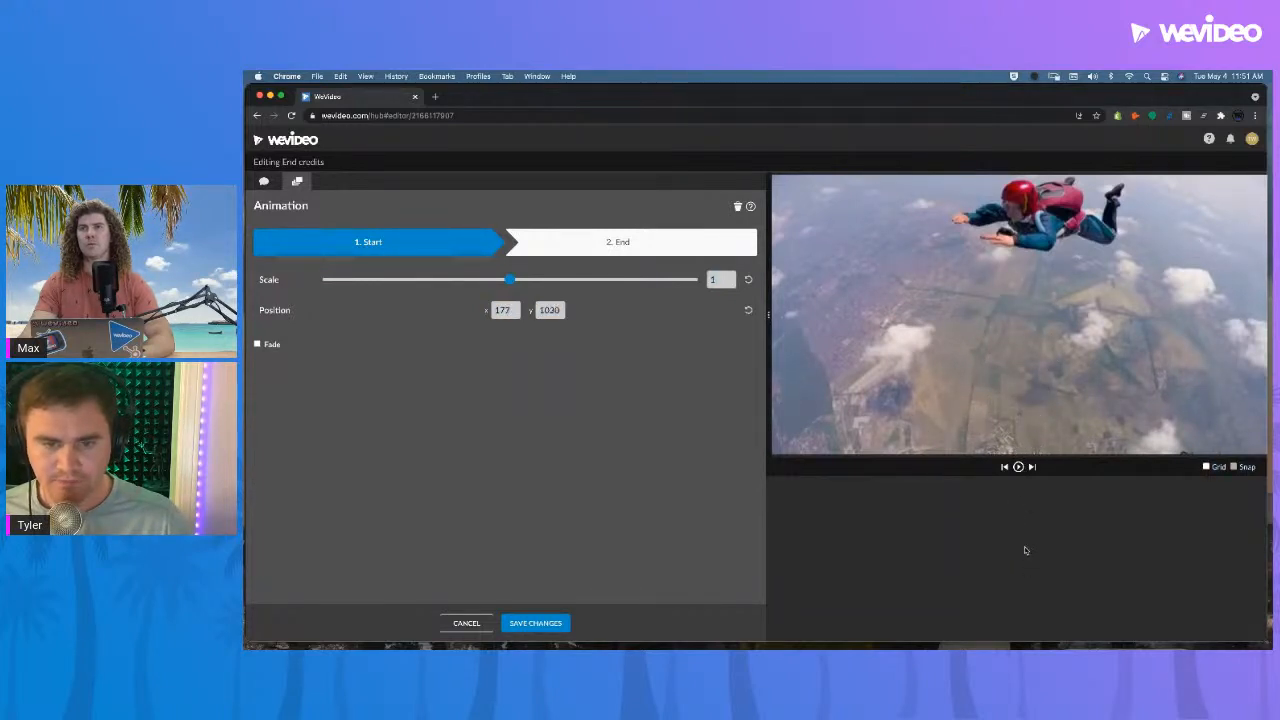
left_click(643, 243)
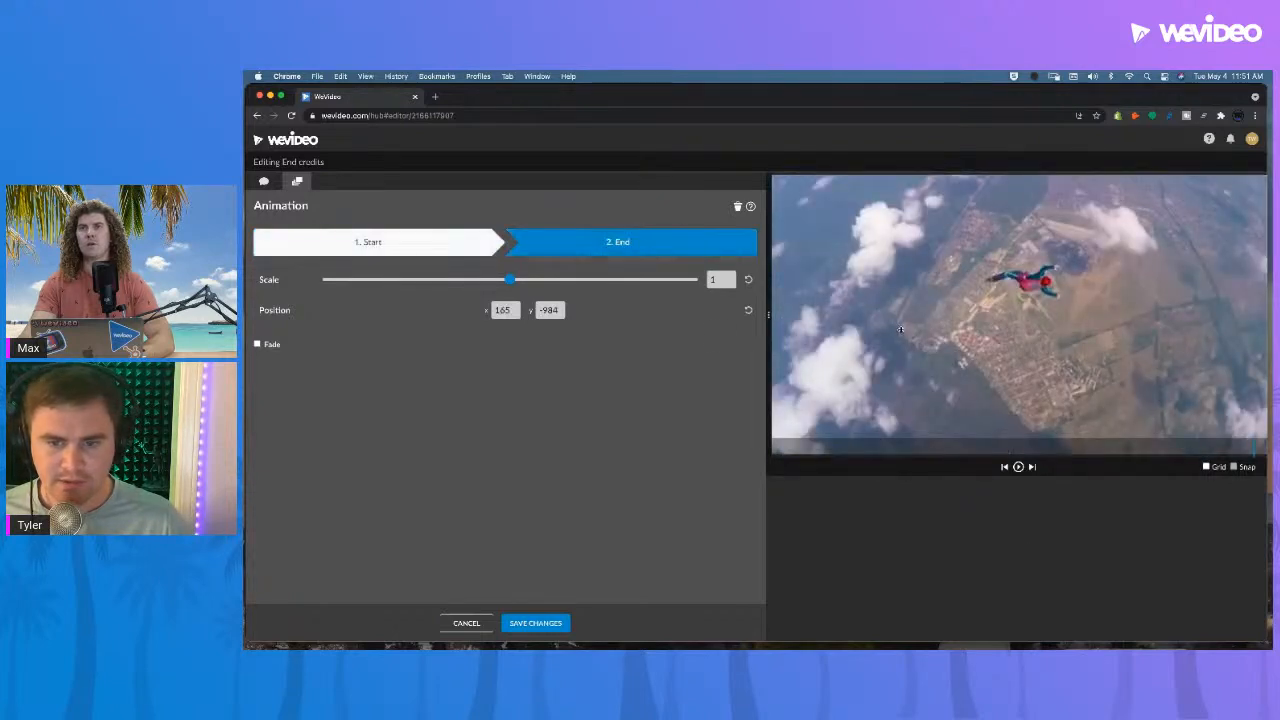
left_click_drag(1017, 393, 1017, 388)
left_click_drag(1013, 344, 1016, 585)
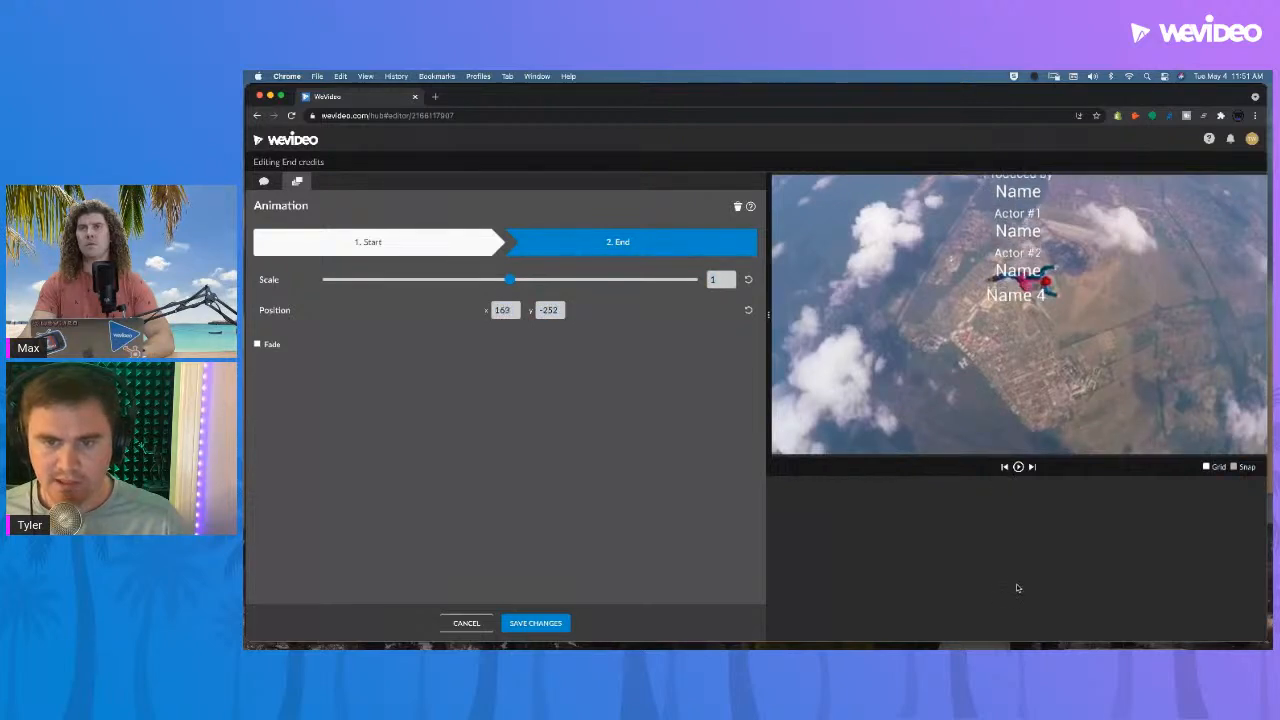
left_click_drag(999, 279, 1000, 158)
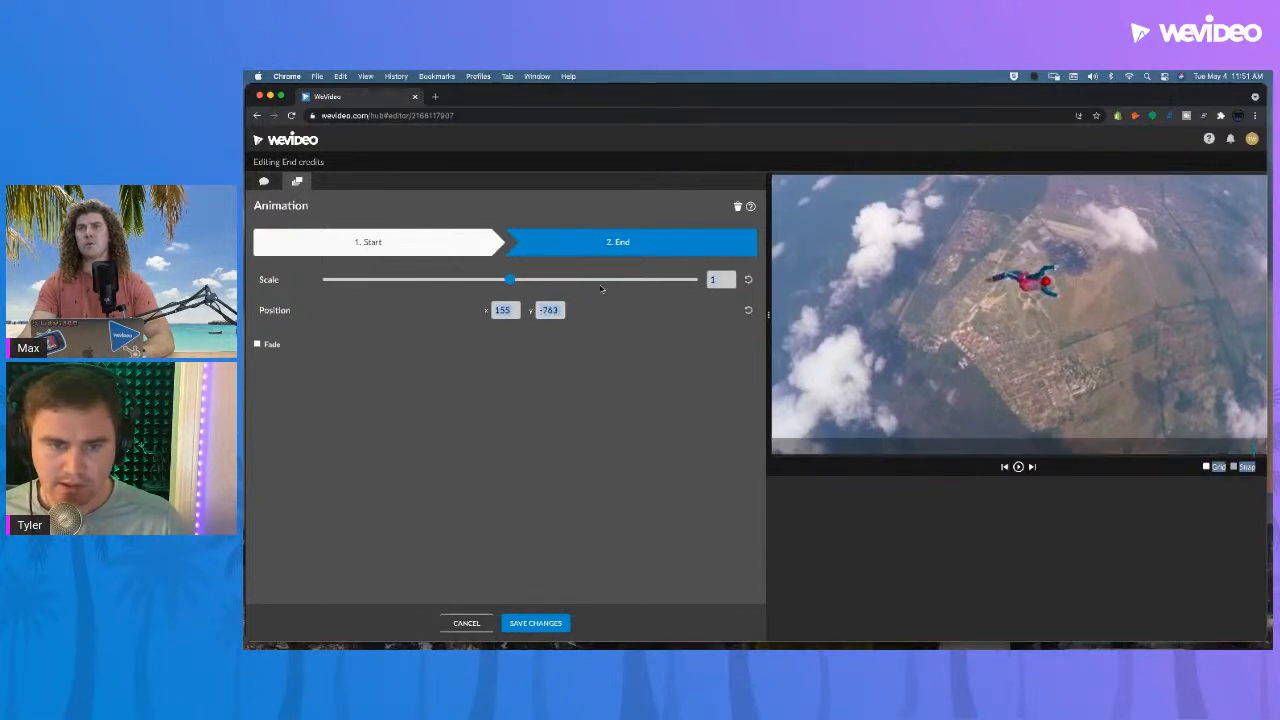
- Set the animation end position's x to 177 to match the start, preview the scroll and save the title changes
left_click(512, 311)
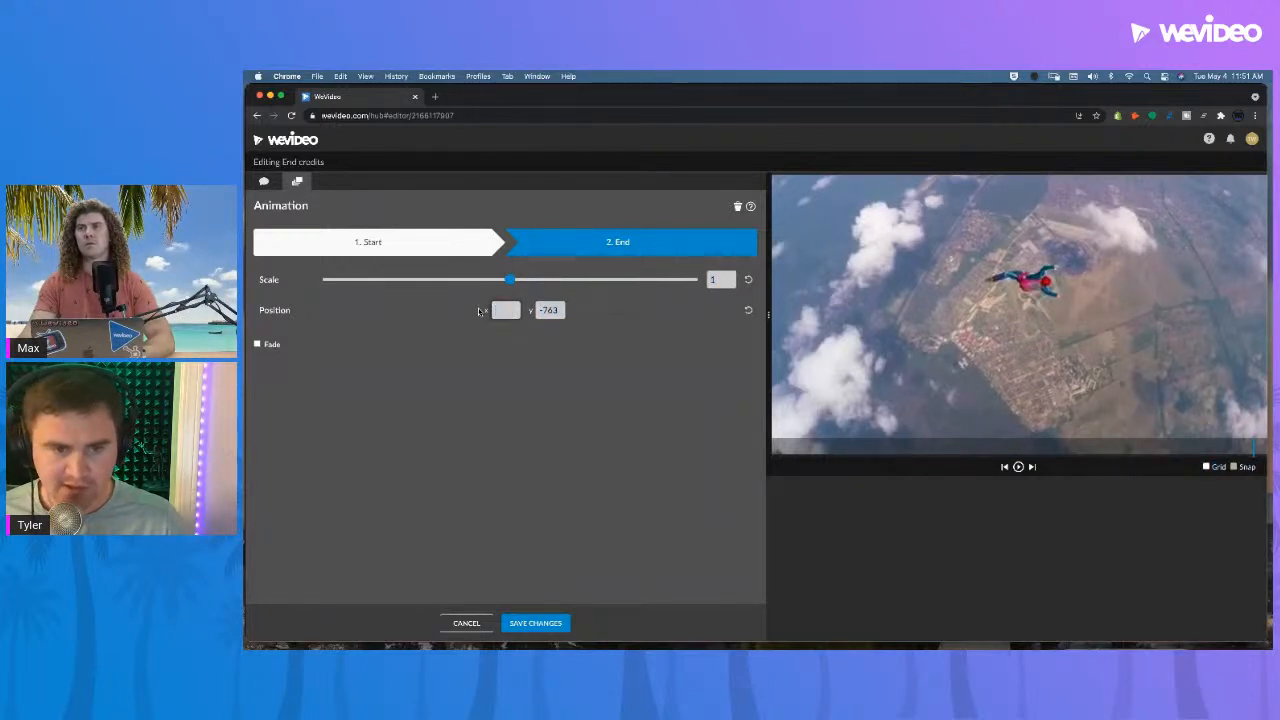
type("0")
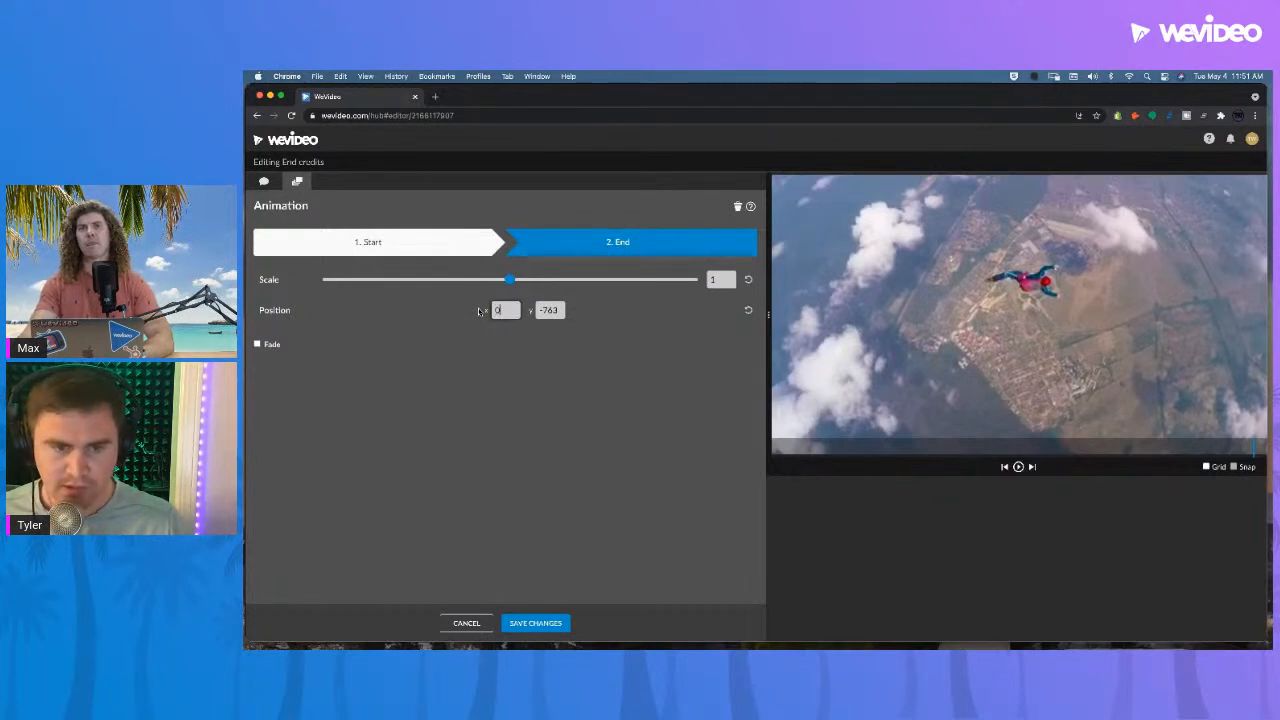
left_click(446, 247)
left_click(511, 311)
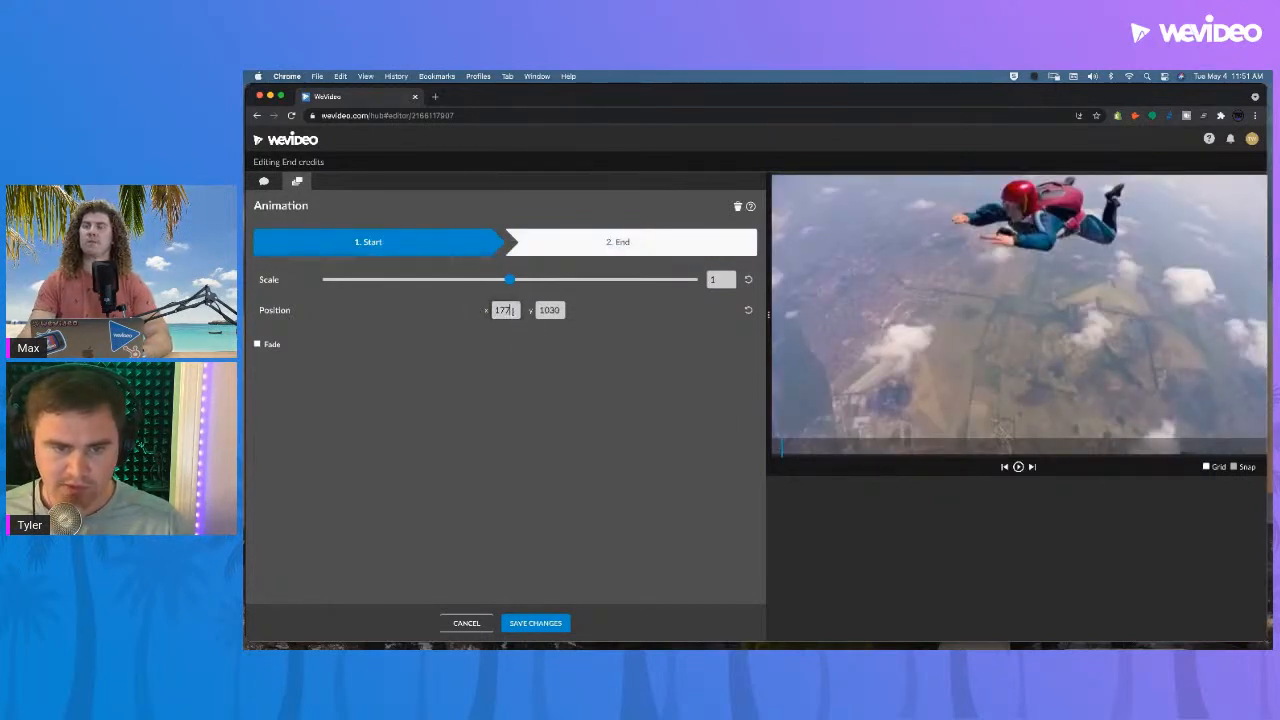
left_click(582, 245)
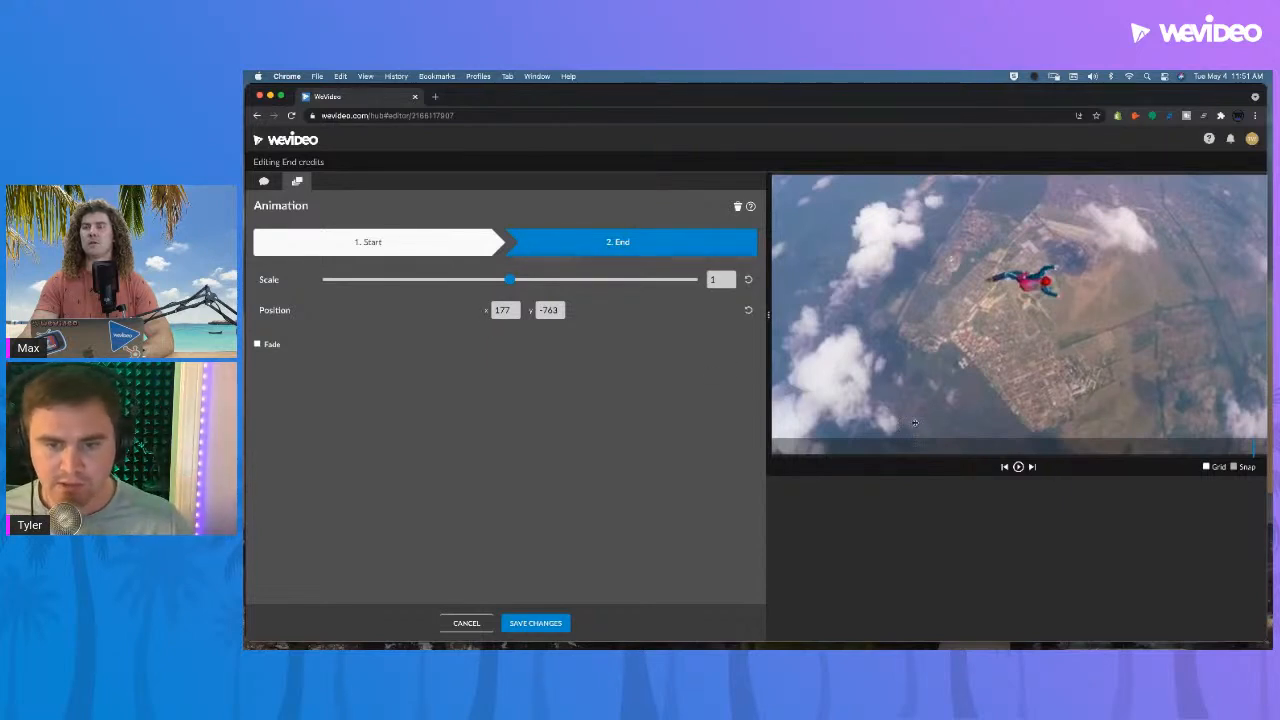
left_click(1018, 468)
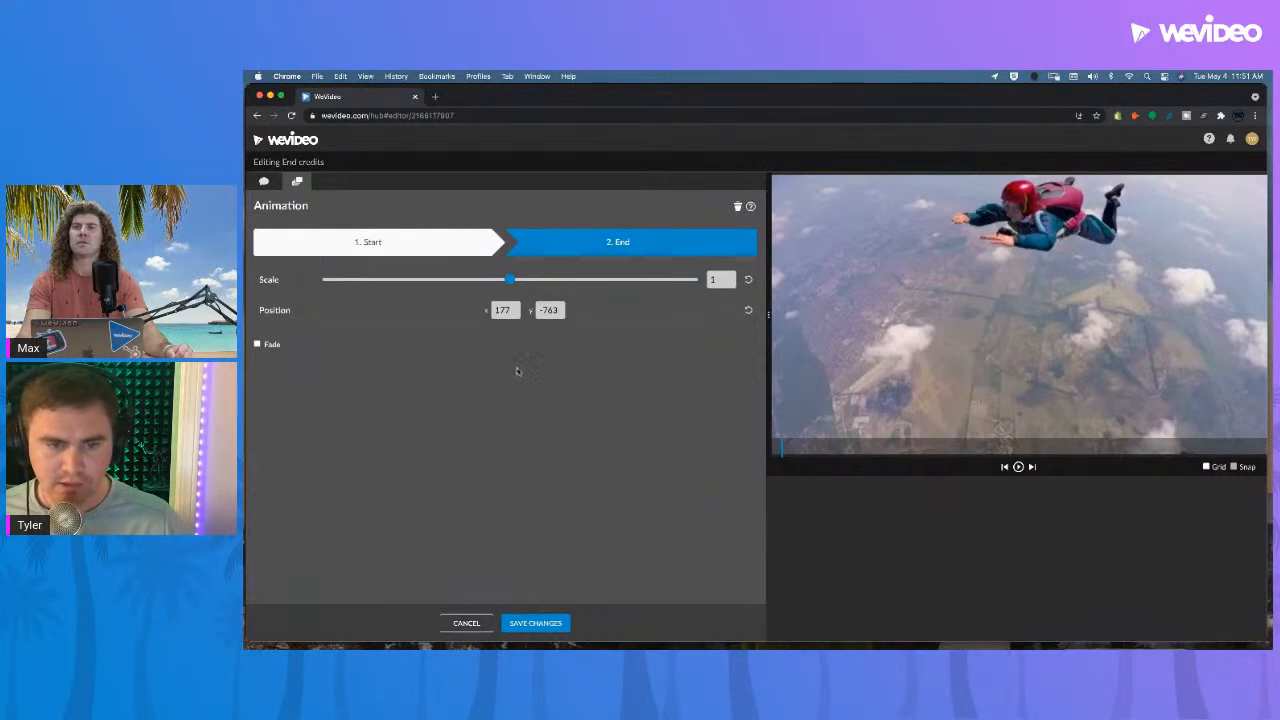
left_click(525, 623)
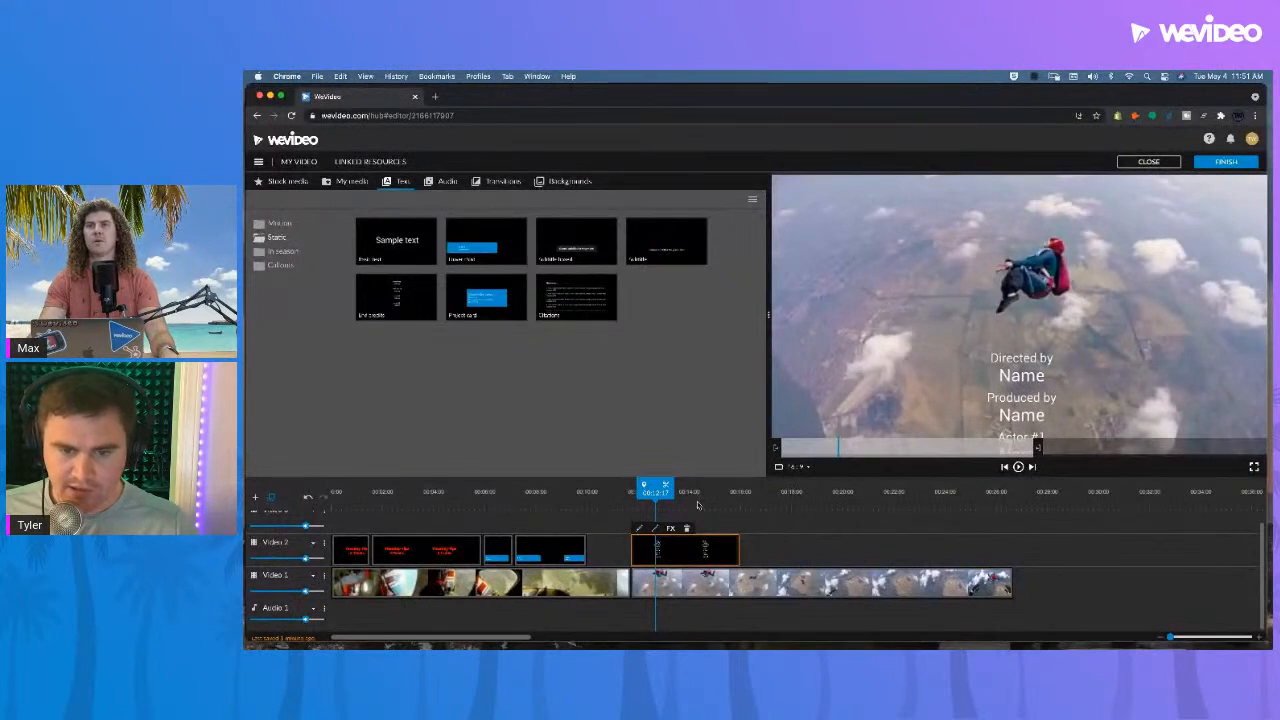
- Extend the end credits clip on Video 2 to the end of the skydiving footage and play it from the start
left_click_drag(738, 549, 1016, 560)
left_click_drag(700, 491, 654, 503)
key("space")
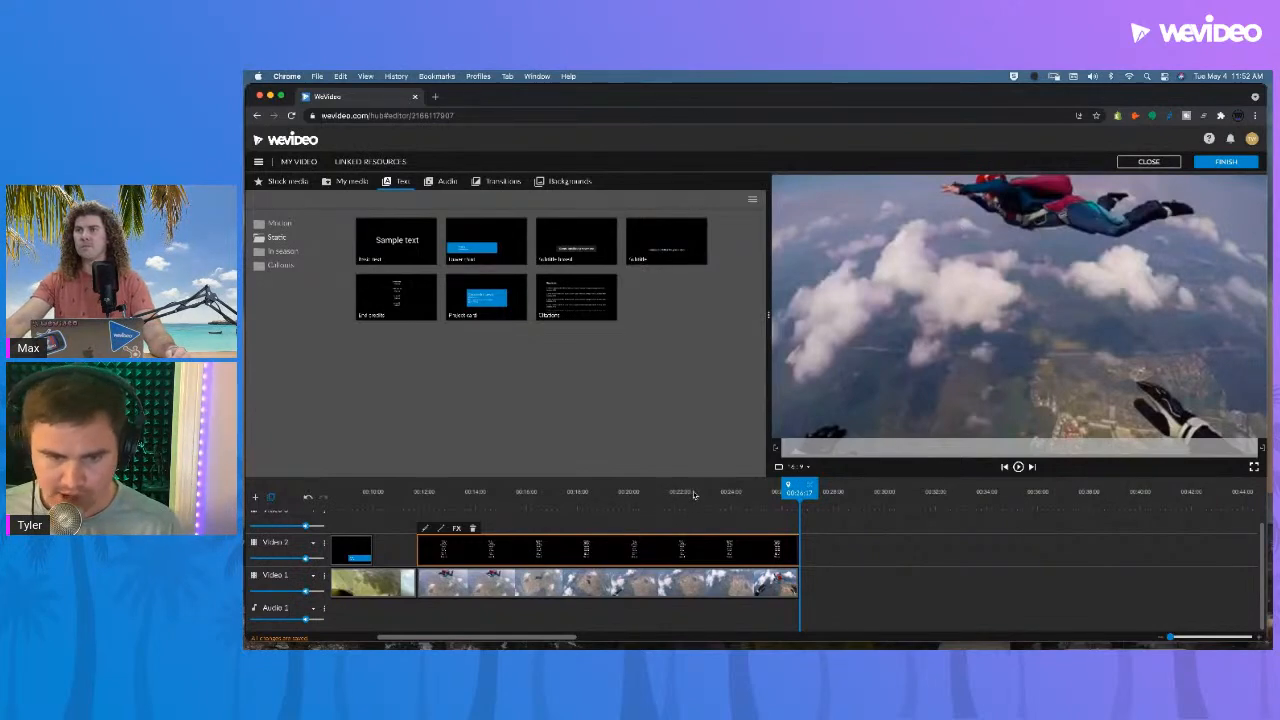
- Scrub through the extended end credits and replay them to check the scrolling speed
mouse_move(540, 492)
left_mouse_down()
mouse_move(443, 492)
mouse_move(556, 492)
left_mouse_up()
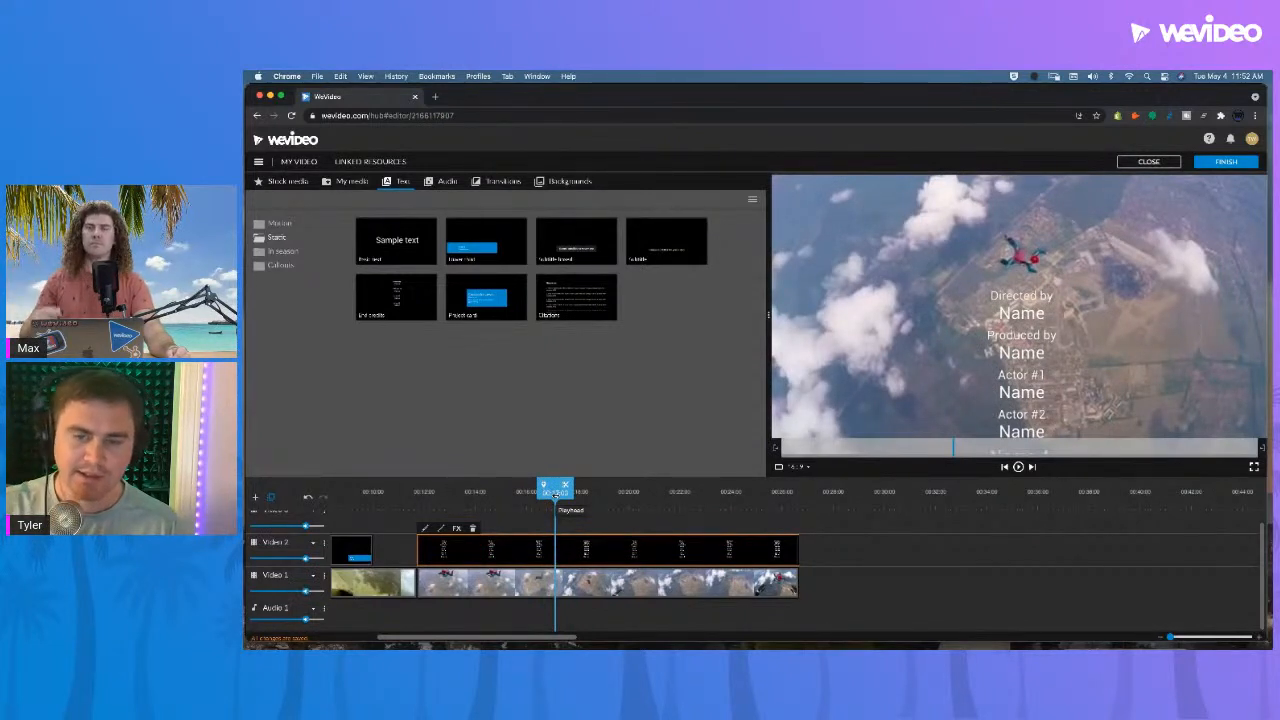
left_click_drag(555, 492, 491, 492)
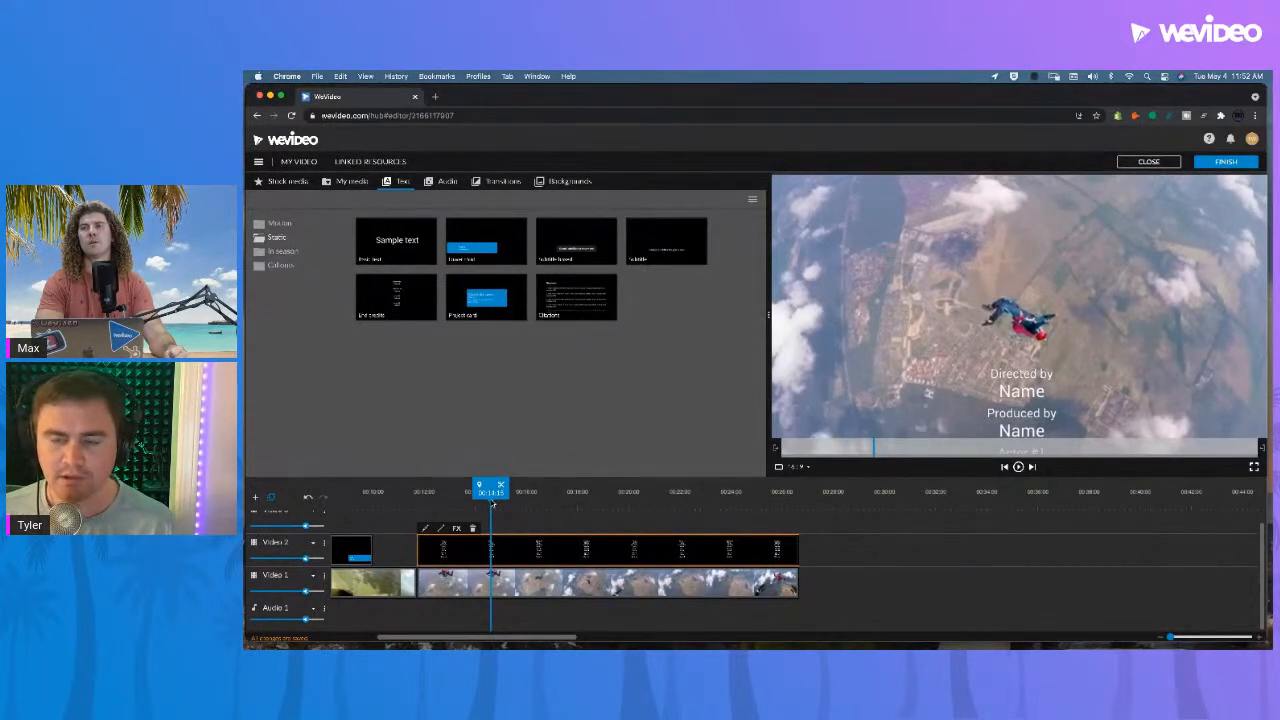
left_click_drag(600, 495, 475, 492)
key("space")
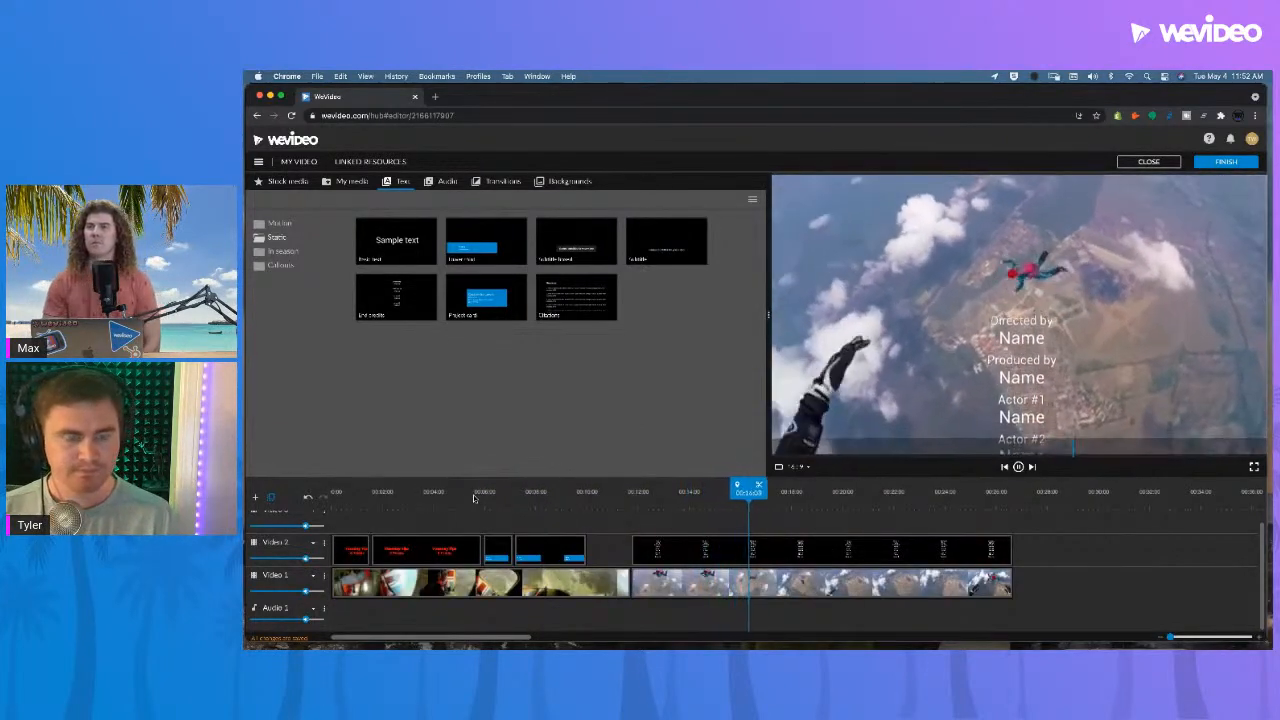
key("space")
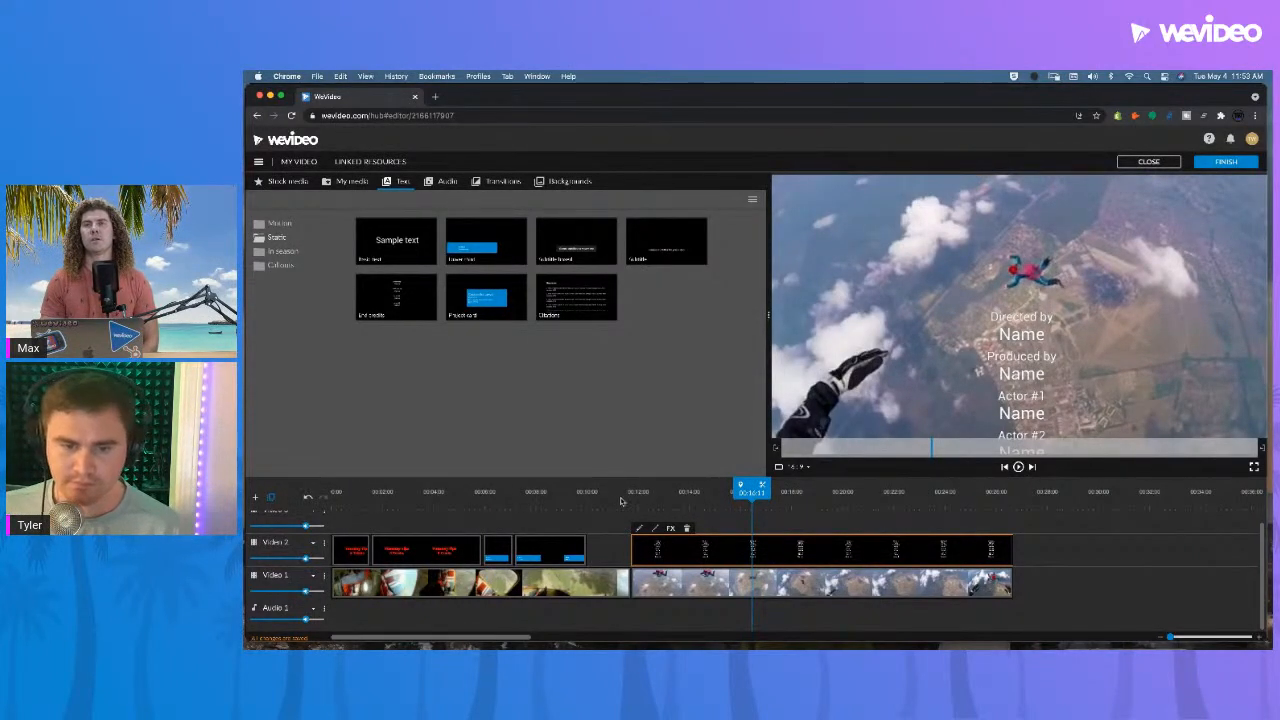
- Add an opacity fade-in to the end credits by lowering the clip's first opacity point to 0%, and preview it
left_click(654, 529)
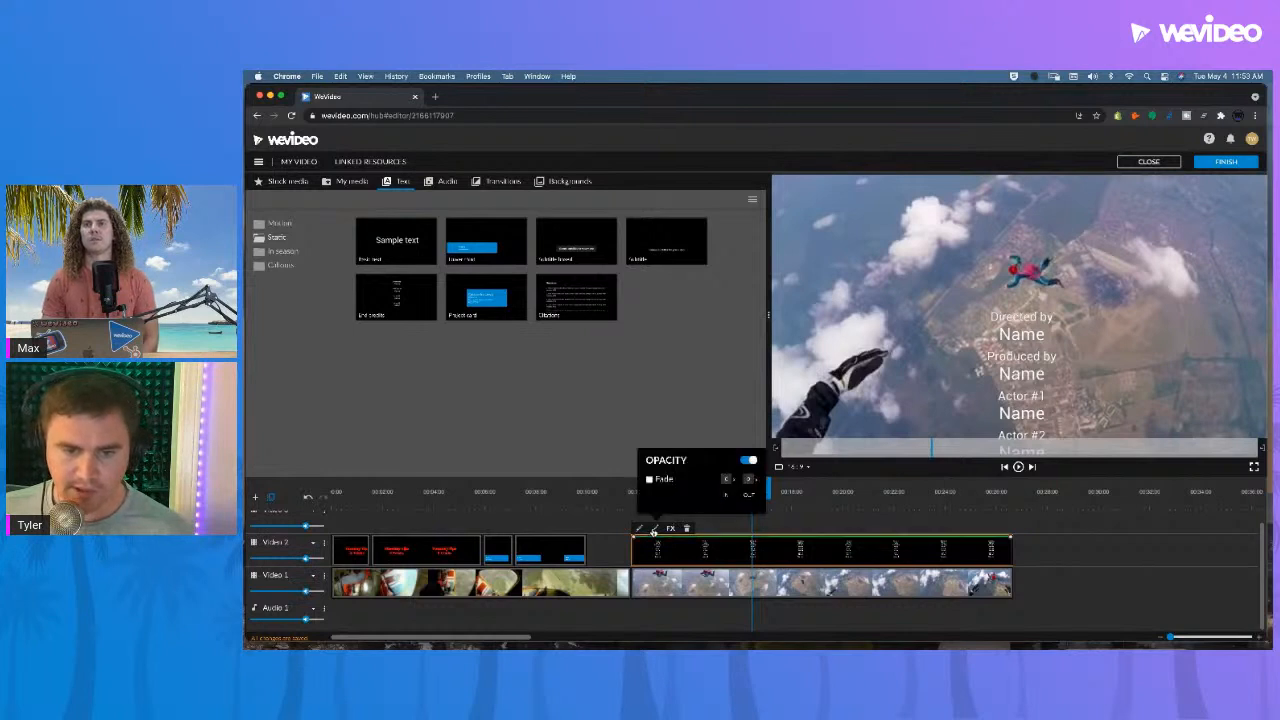
left_click(659, 539)
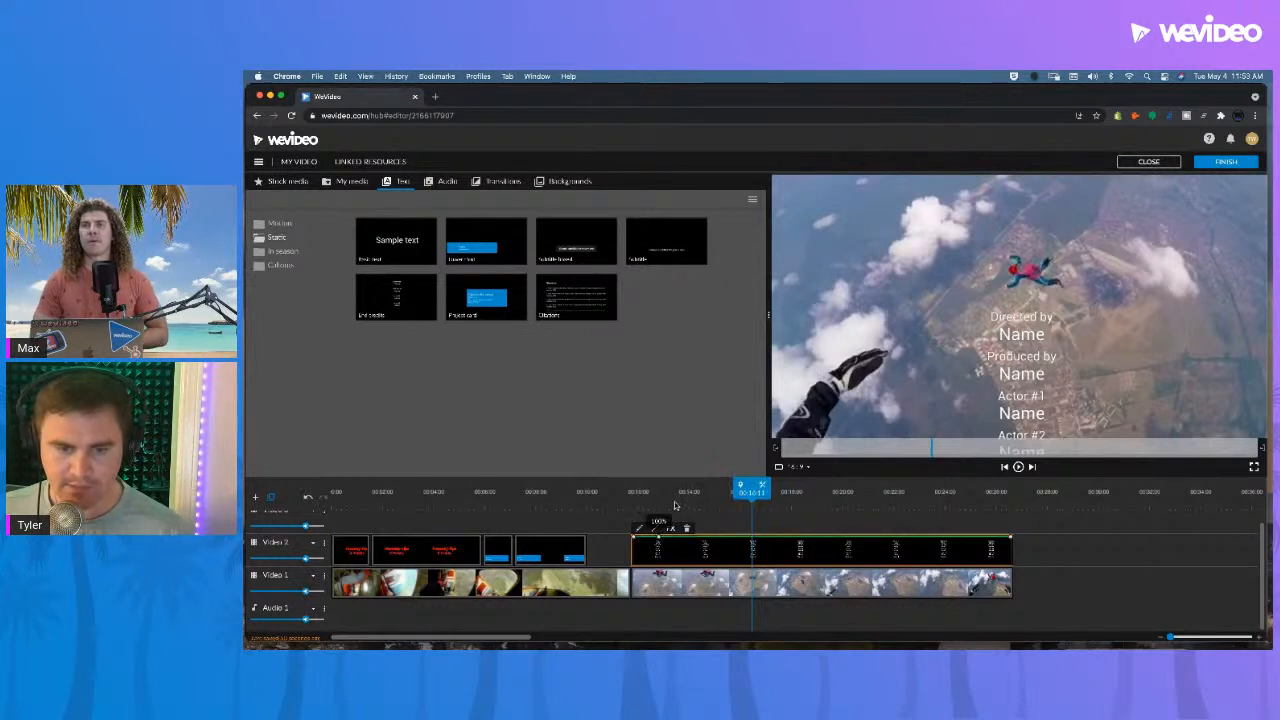
left_click(675, 506)
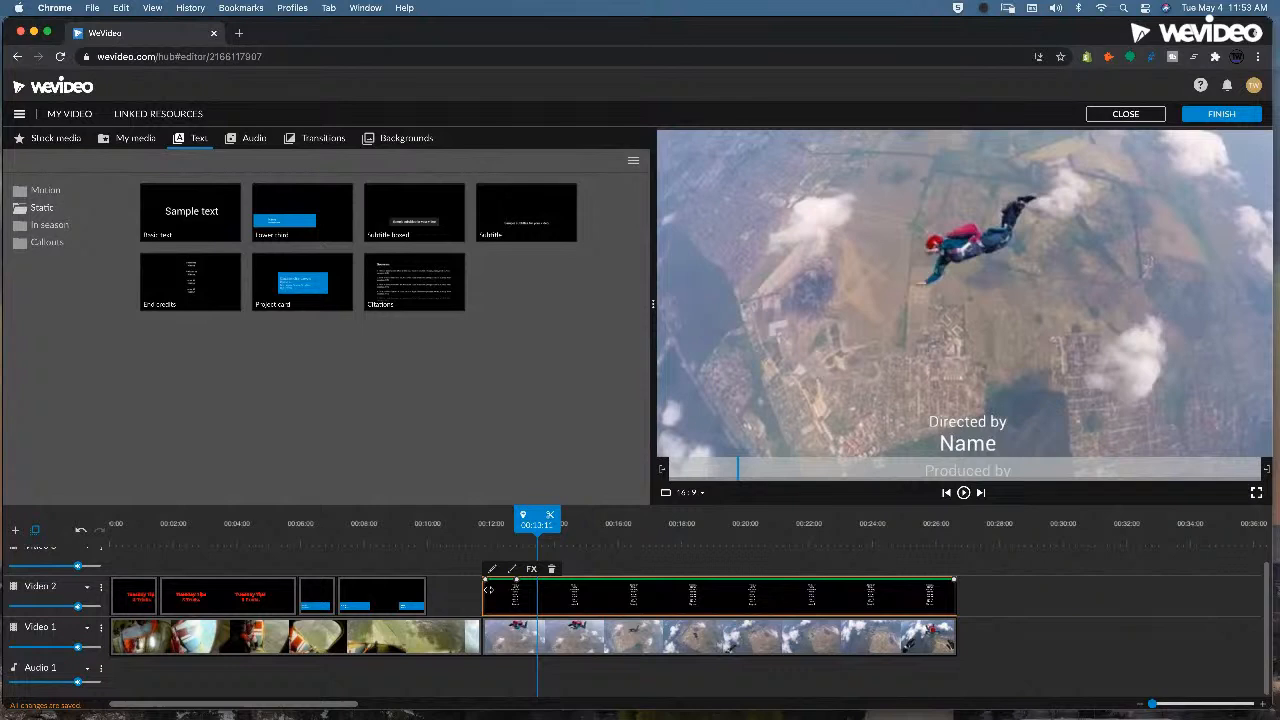
left_click_drag(485, 581, 485, 612)
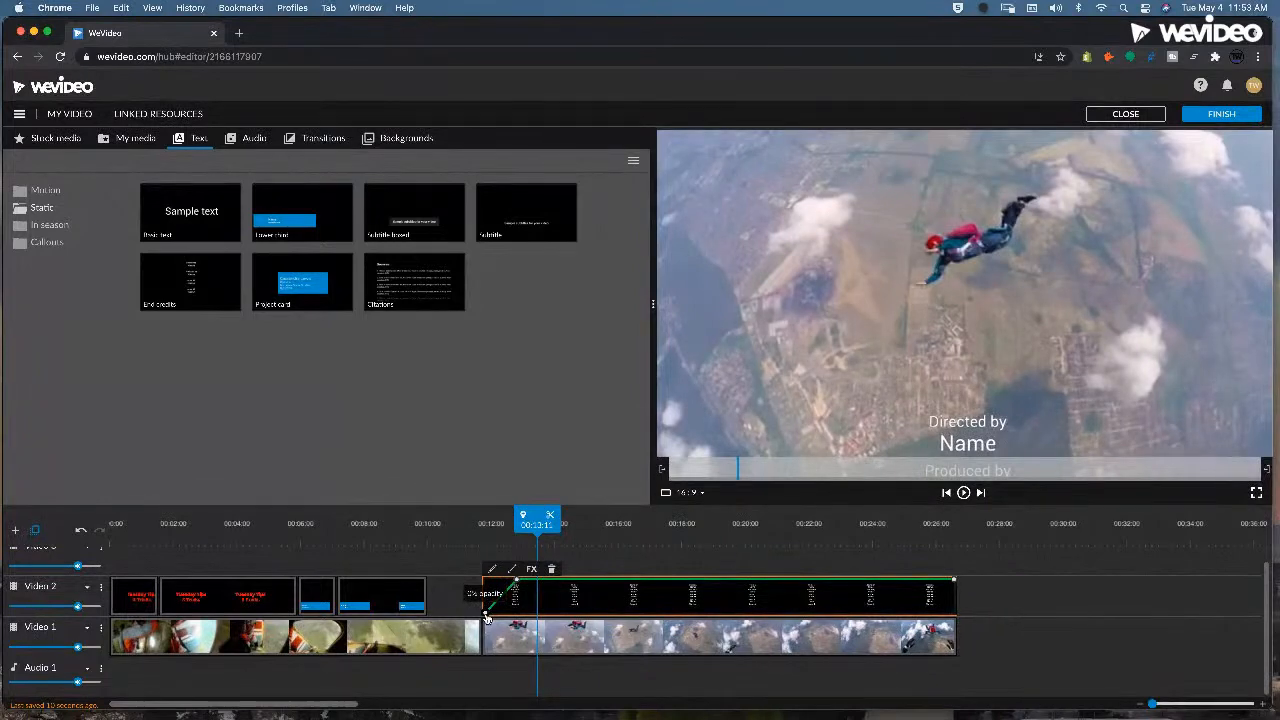
left_click_drag(523, 524, 481, 524)
key("space")
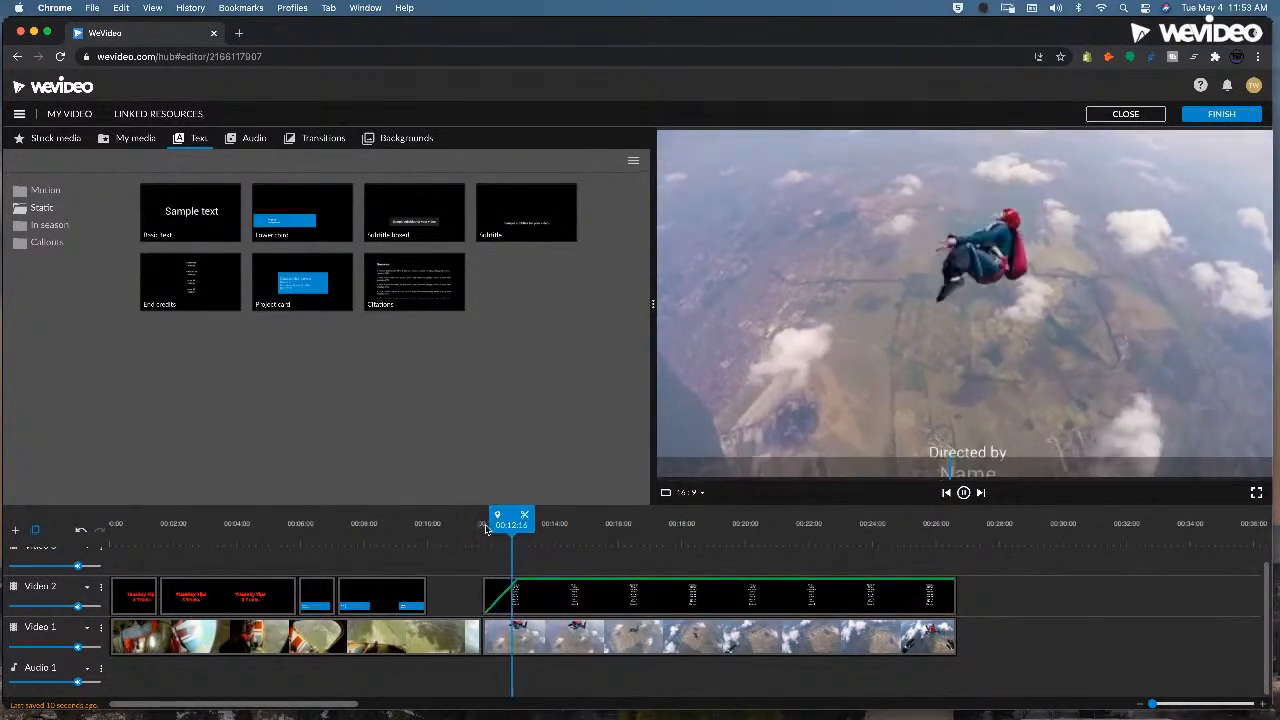
key("space")
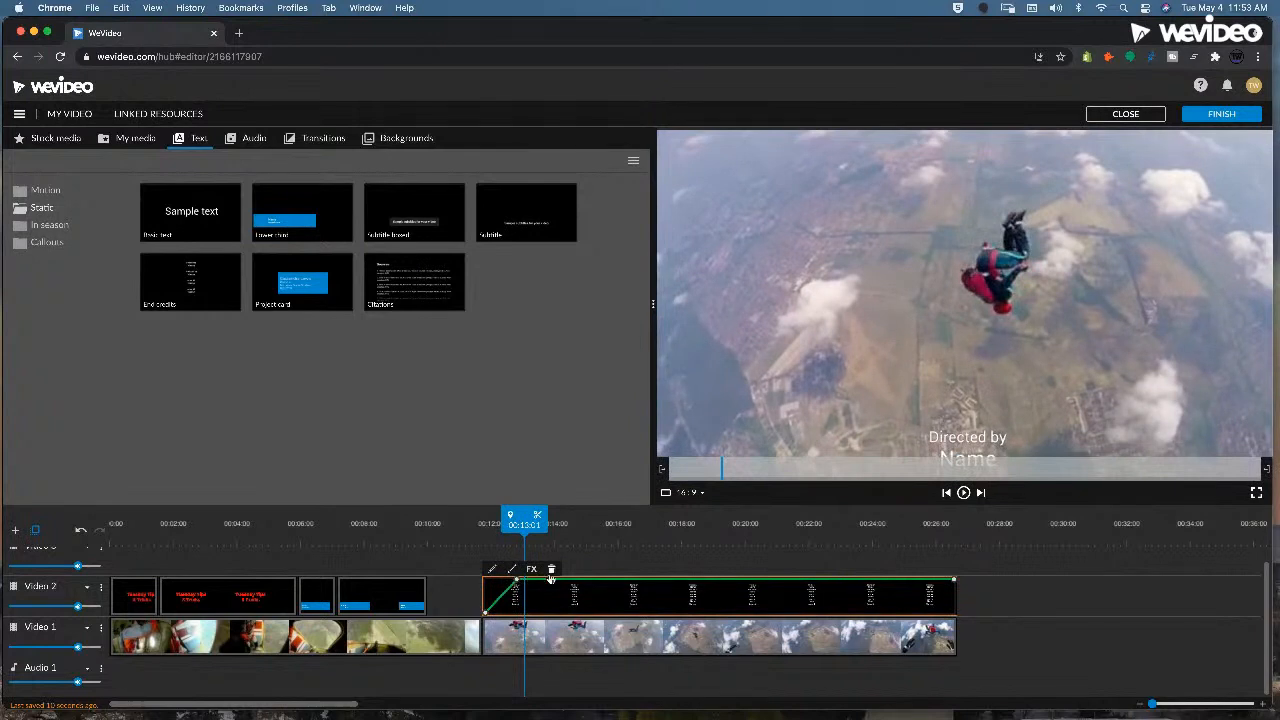
- Lengthen the end credits' fade-in so full opacity is reached at about the 15-second mark, and play it back
left_click_drag(516, 581, 560, 579)
left_click_drag(523, 520, 493, 524)
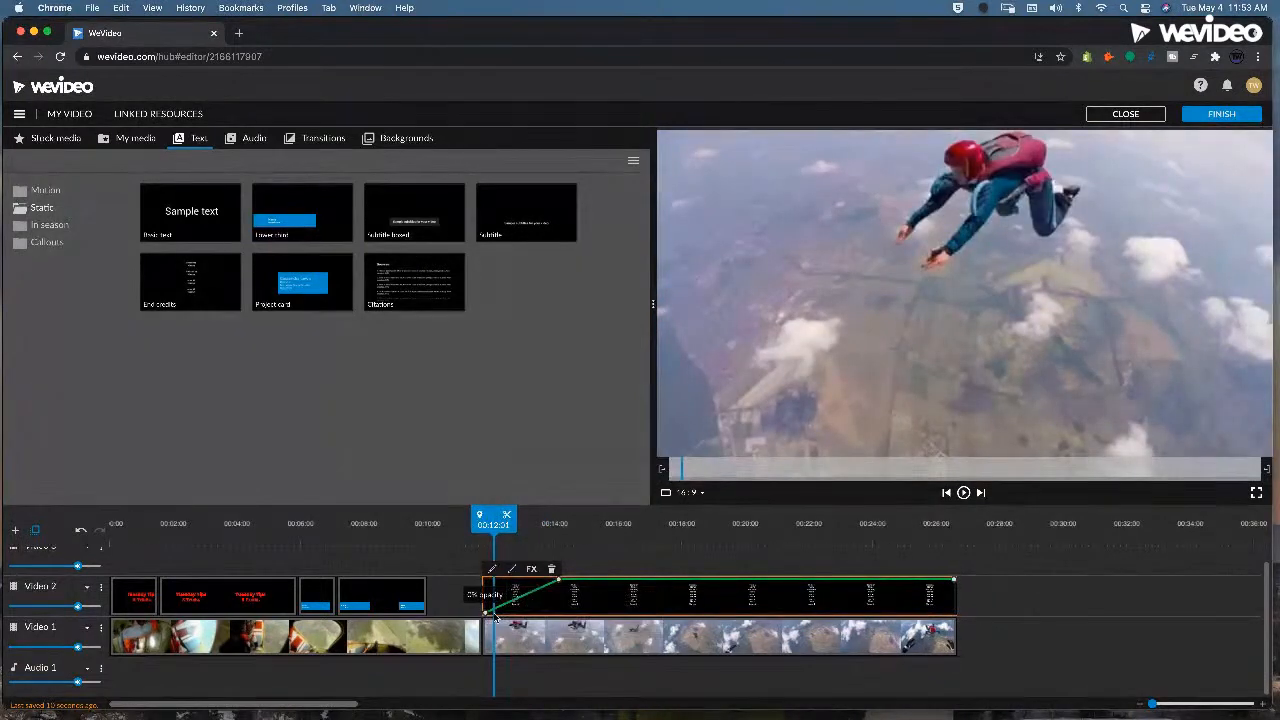
left_click_drag(560, 581, 593, 581)
key("space")
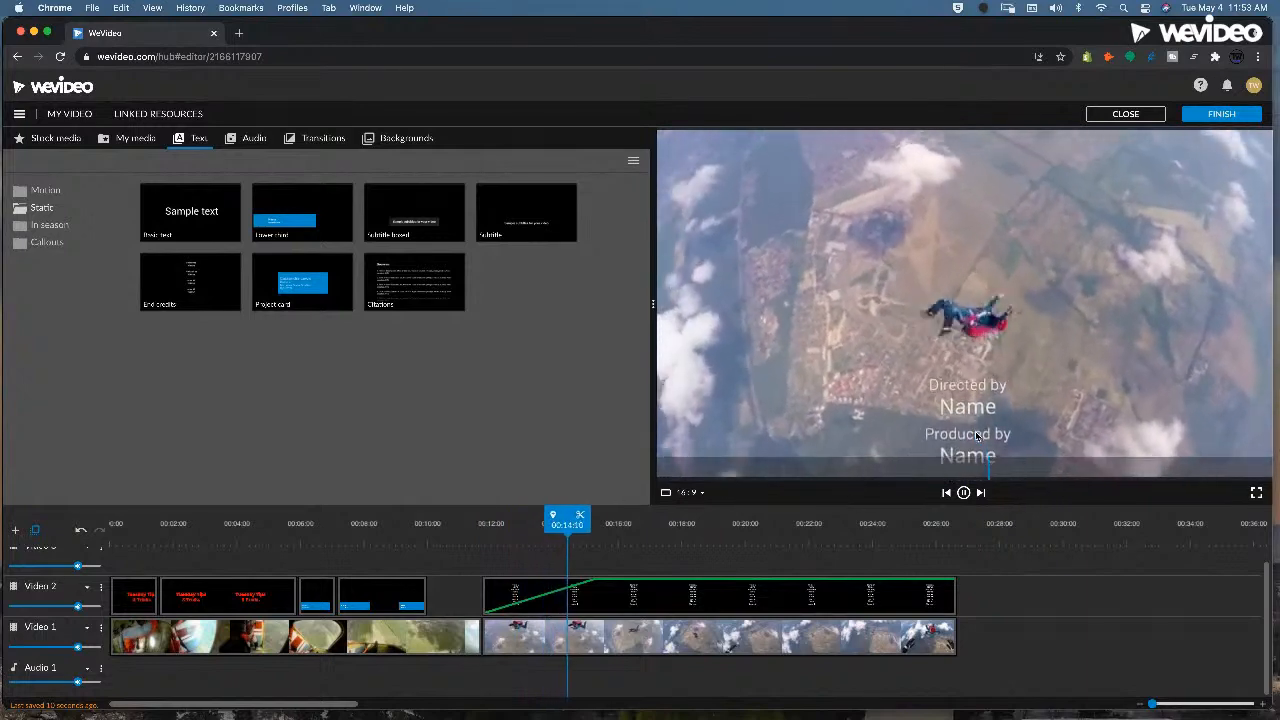
- Add an opacity fade-out to the end credits from about the 22-second mark to the clip's end, and play it back
left_click(853, 580)
left_click_drag(954, 580, 960, 612)
left_click_drag(853, 583, 824, 581)
key("space")
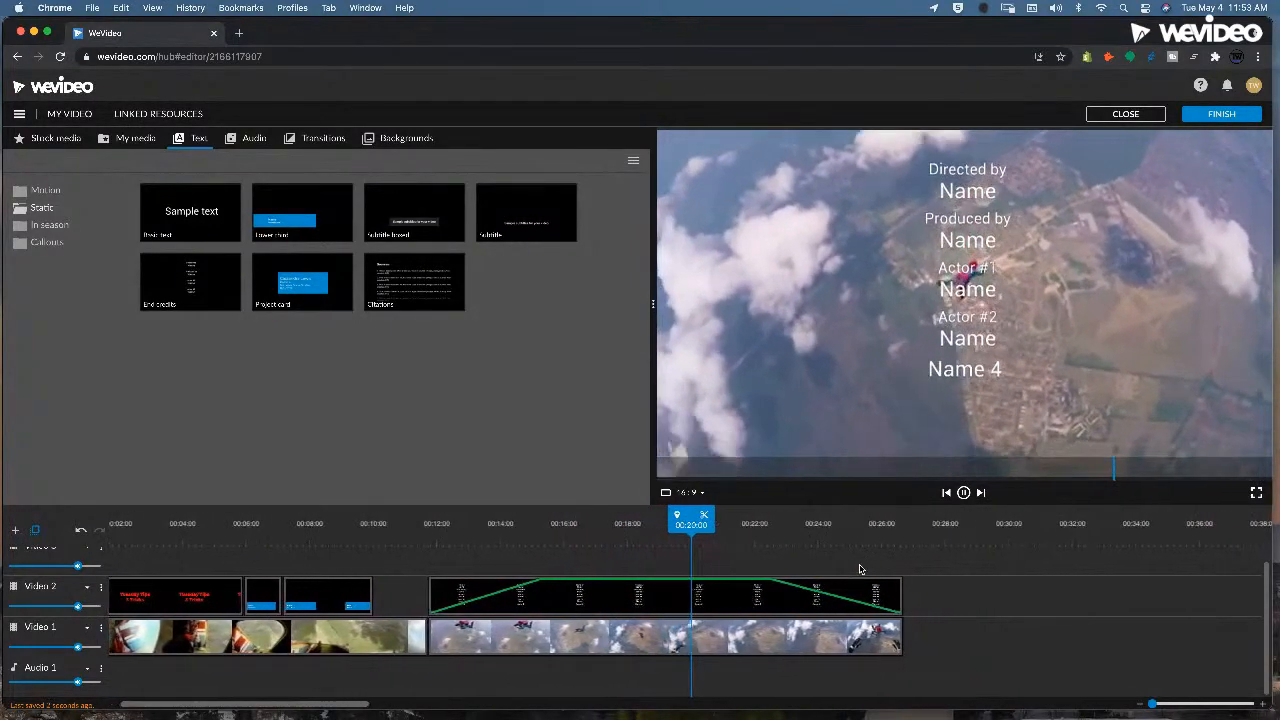
- Stop playback and undo the opacity fades on the end credits clip
left_click(862, 593)
key("super+z")
key("super+z")
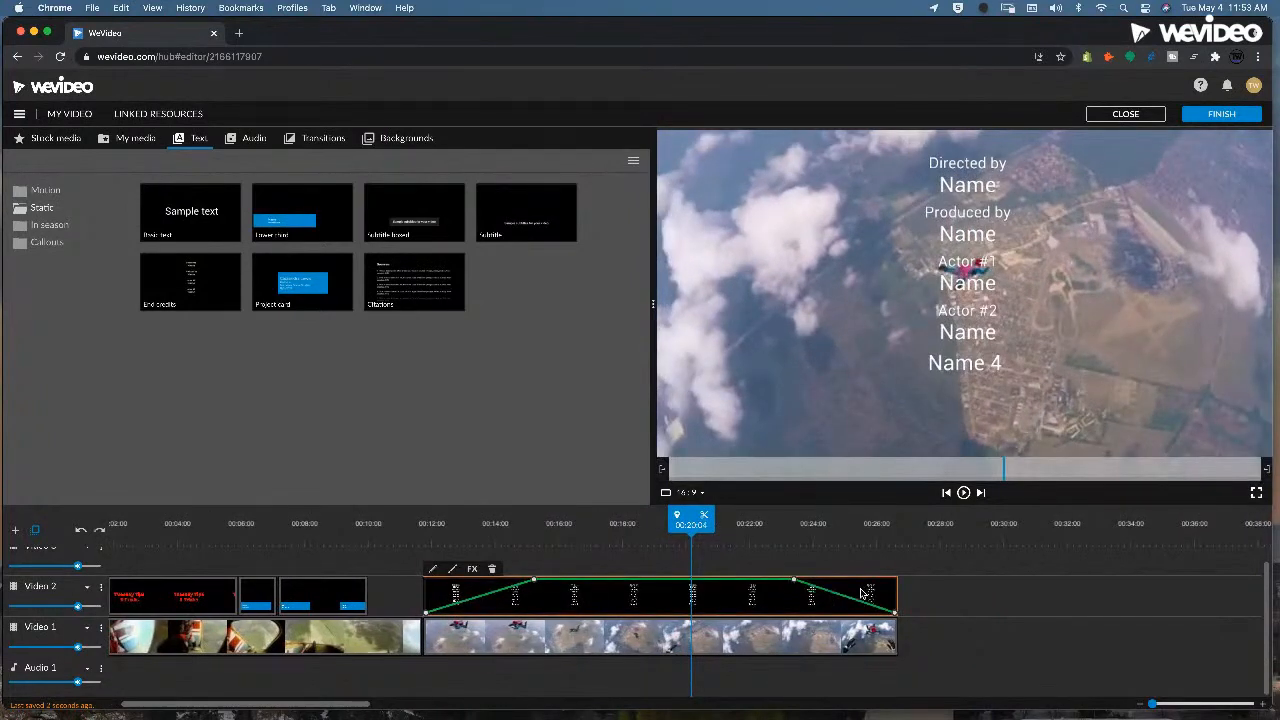
key("super+z")
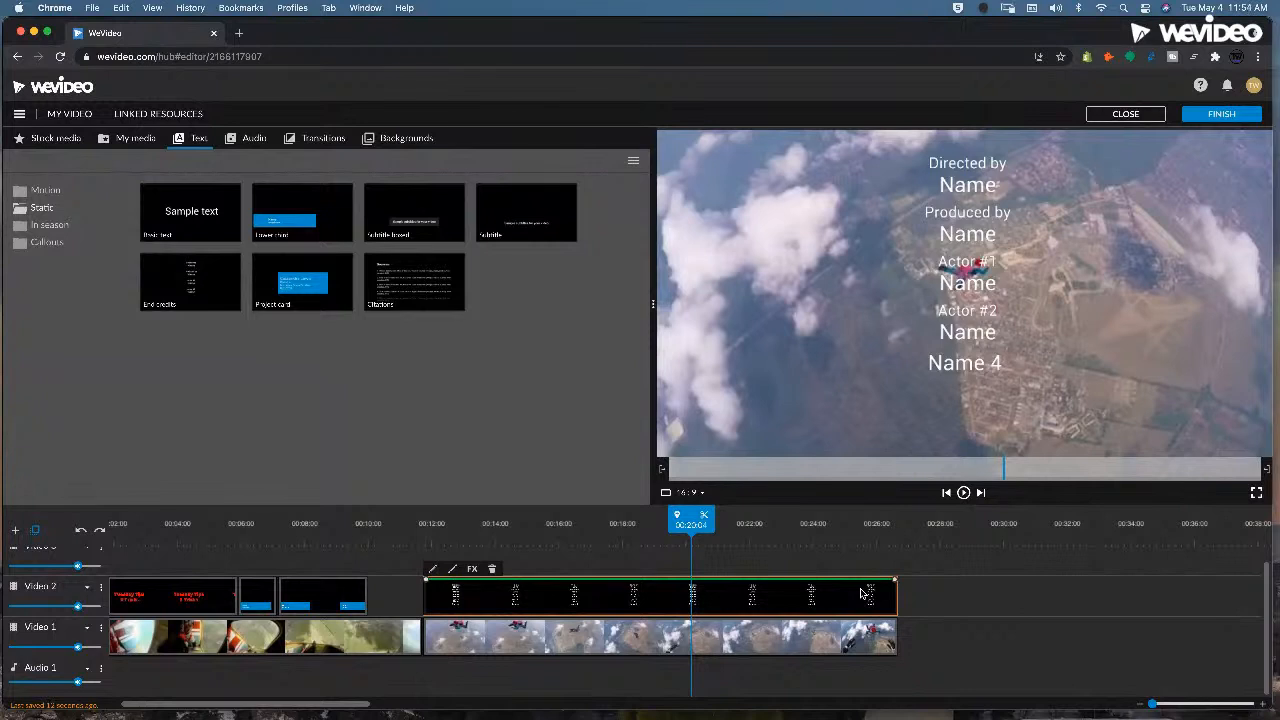
- Try a Cross fade transition at the start of the end credits clip, preview it and delete it
left_click(575, 534)
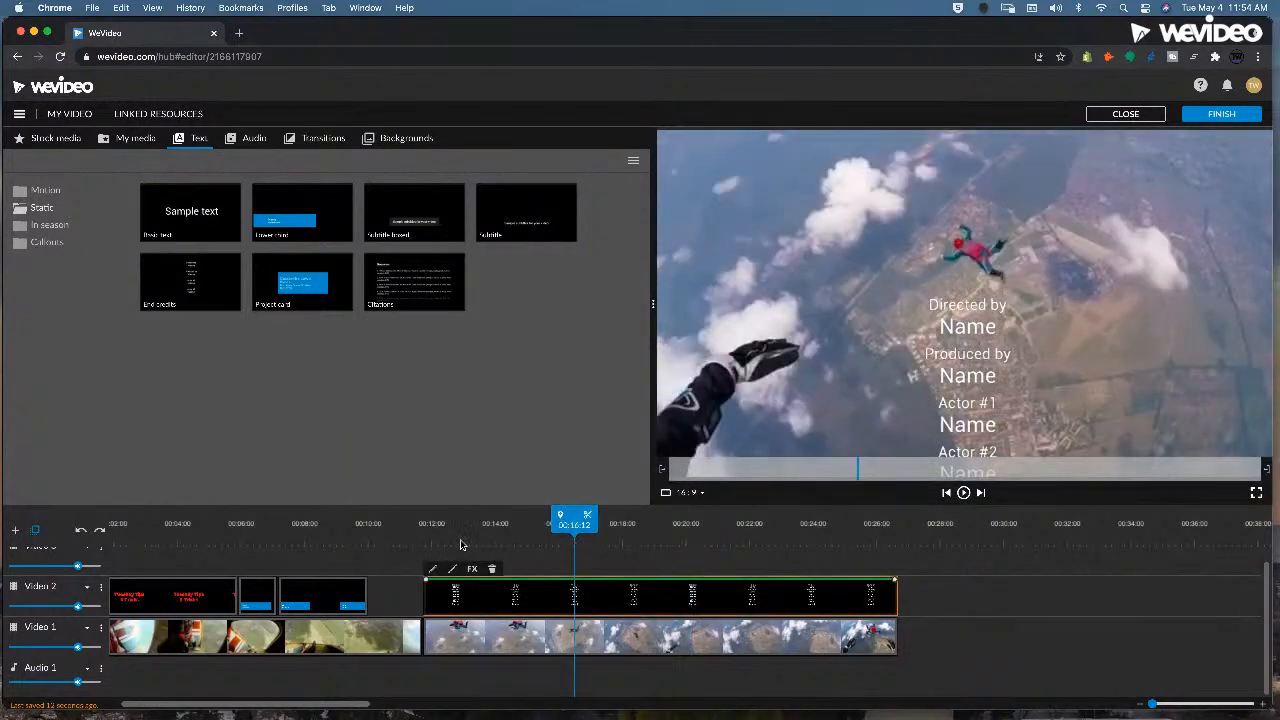
left_click(289, 143)
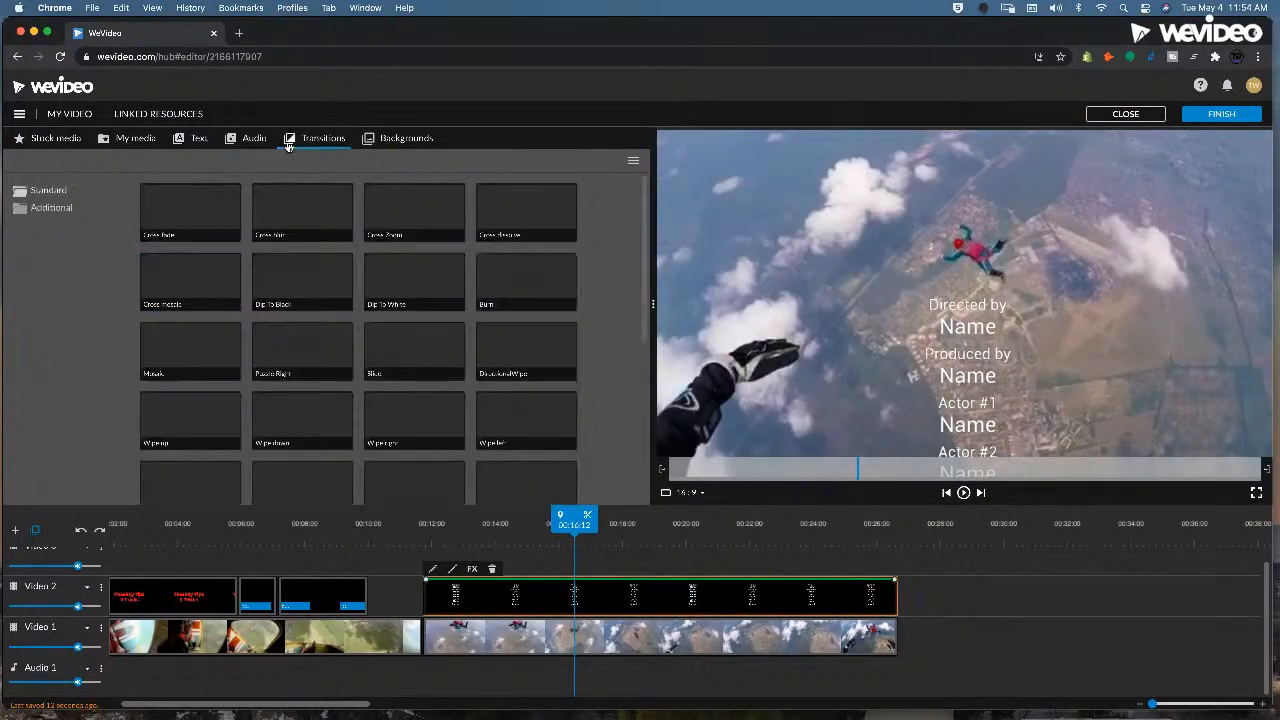
left_click_drag(206, 214, 428, 607)
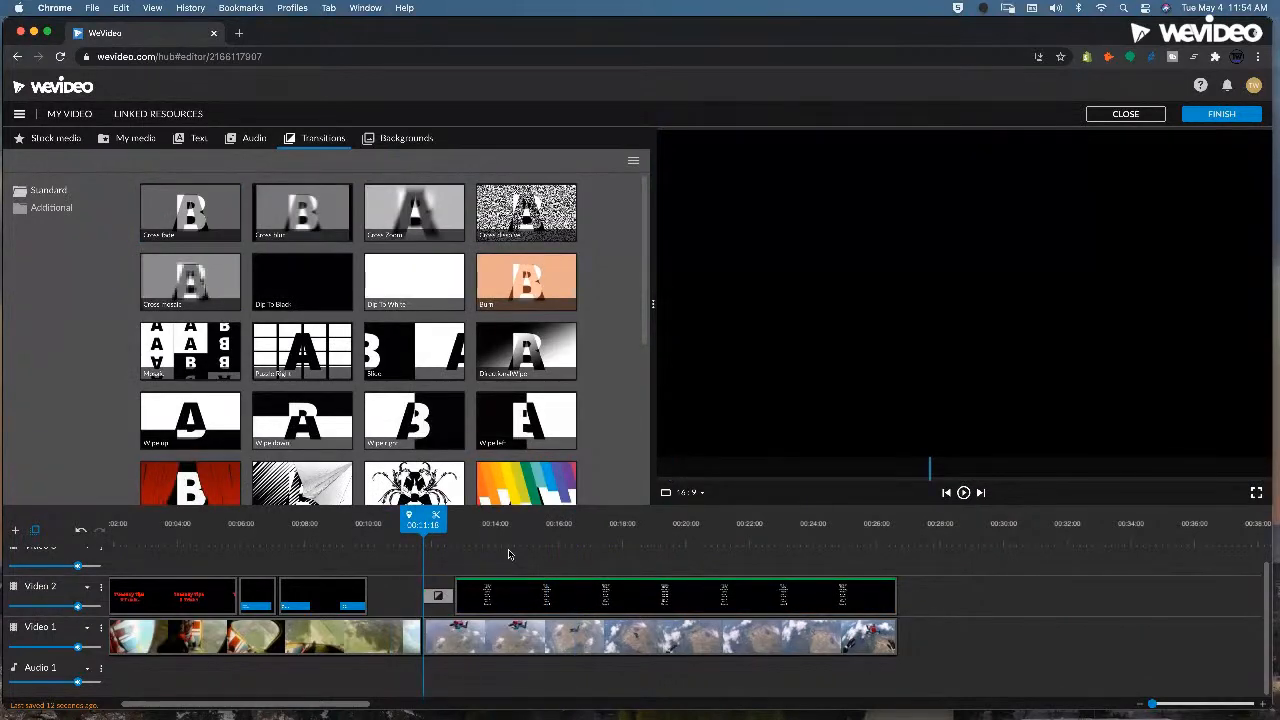
key("space")
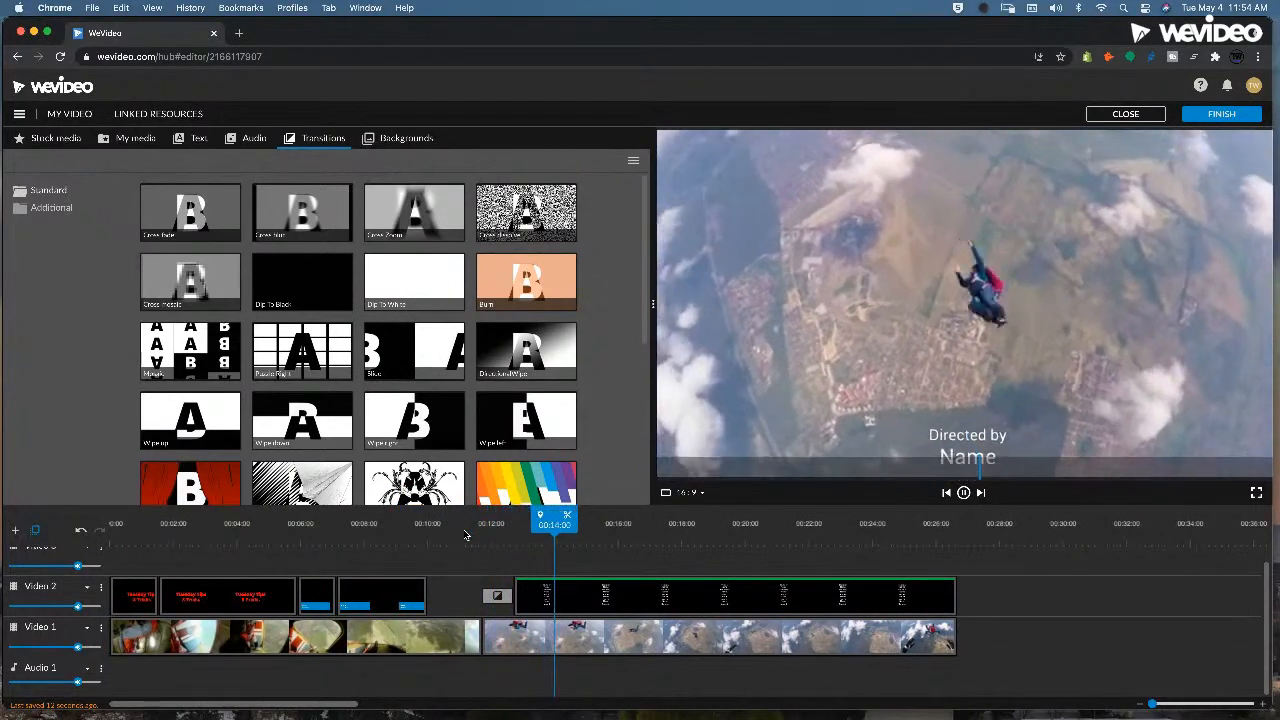
key("space")
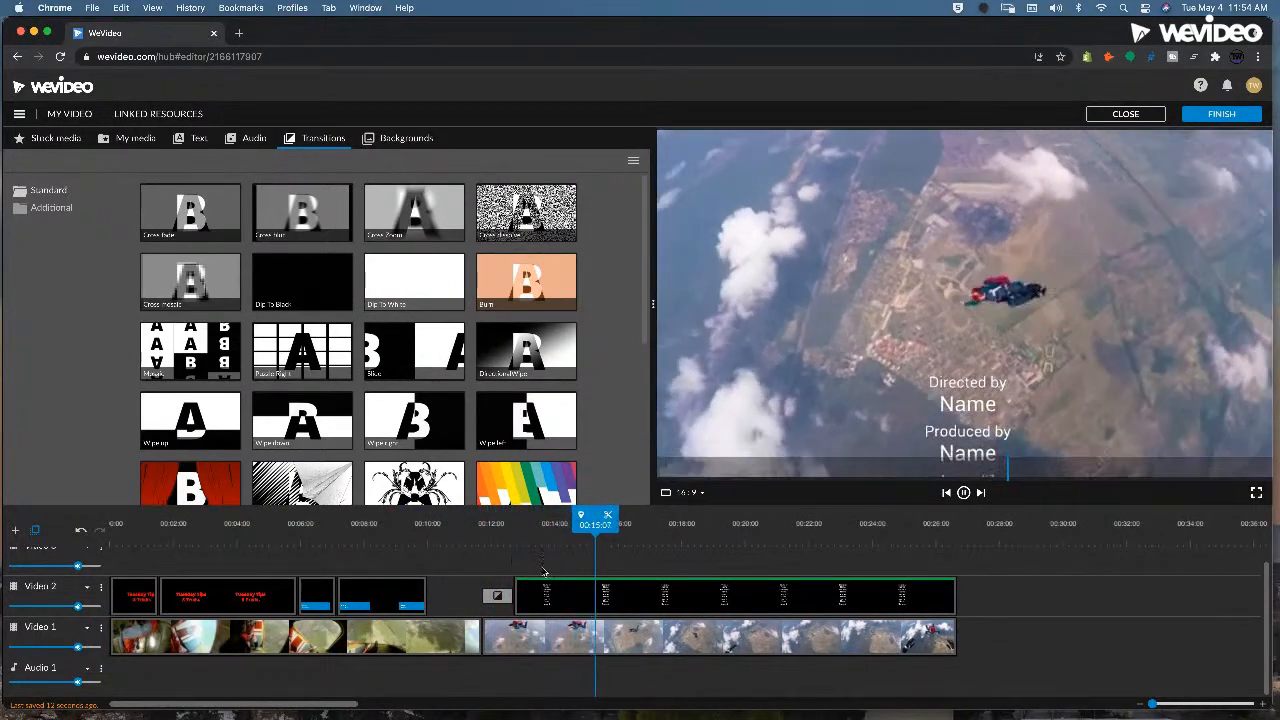
left_click(496, 597)
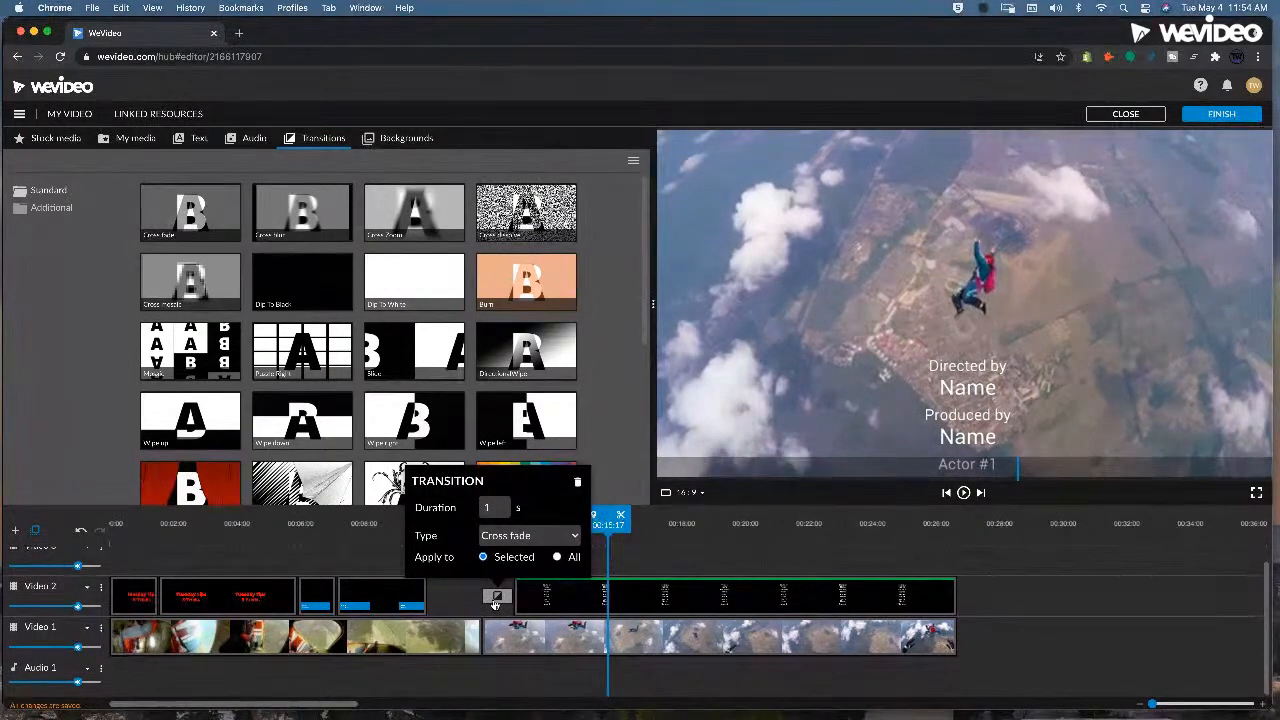
key("Delete")
- Add a Cross fade transition to the end of the second lower third clip on Video 2
left_click(378, 524)
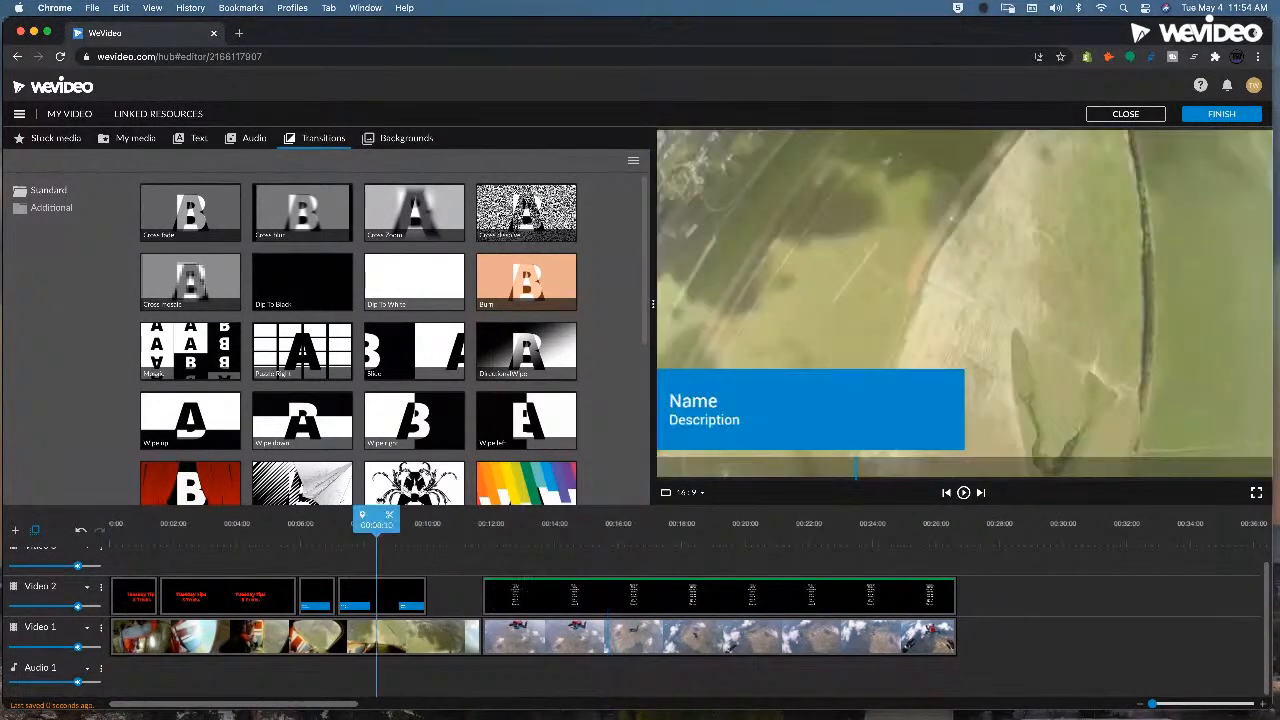
left_click_drag(184, 222, 410, 592)
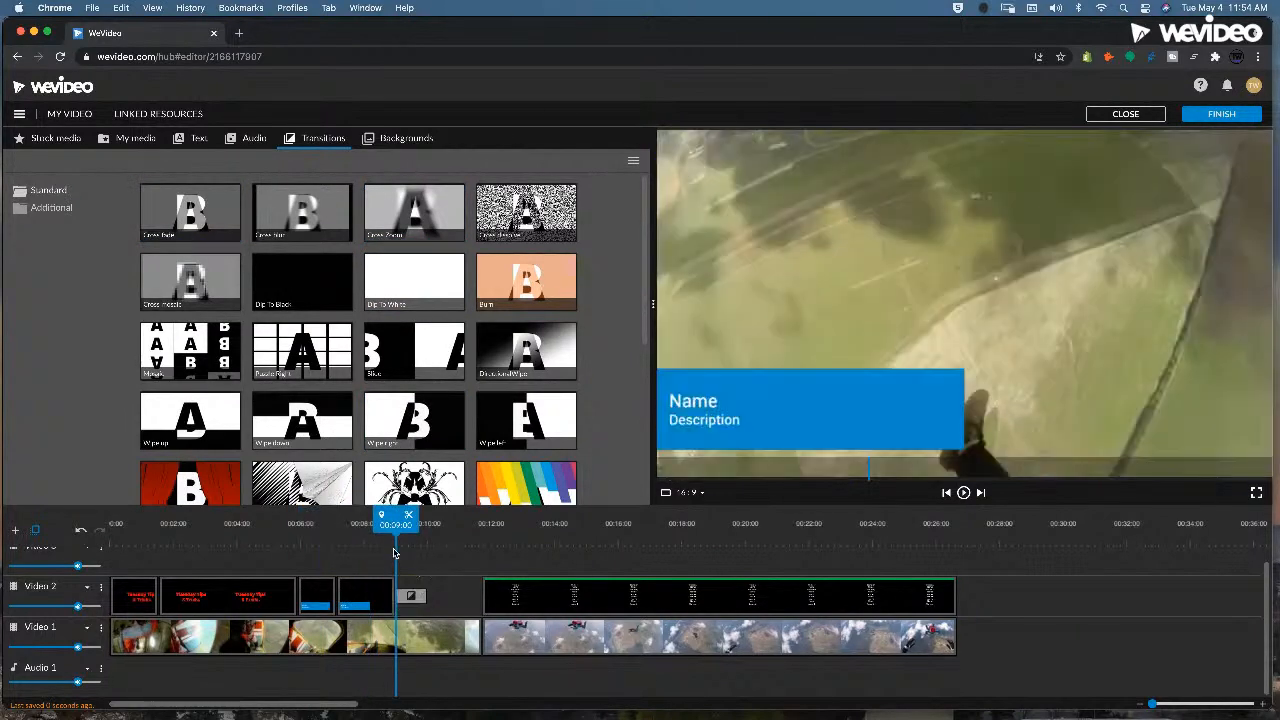
- Preview the Cross fade at the end of the second lower third, then scrub ahead to about the 14-second mark
key("space")
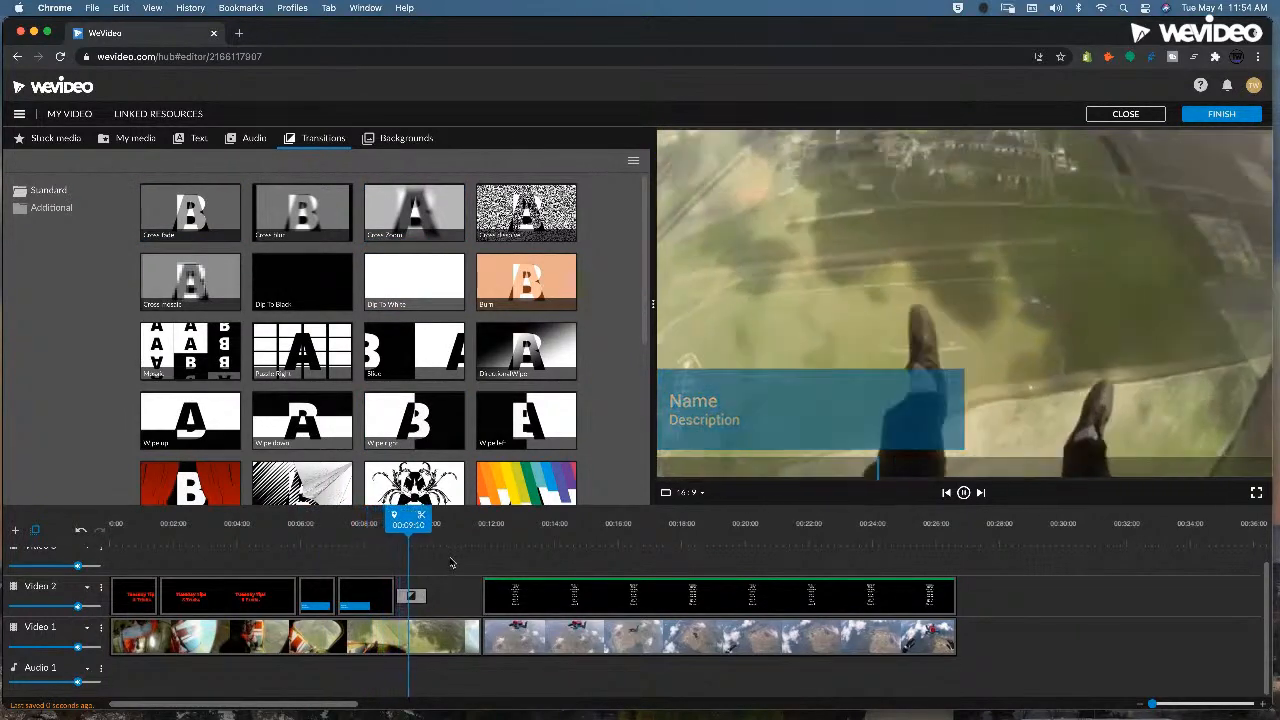
key("space")
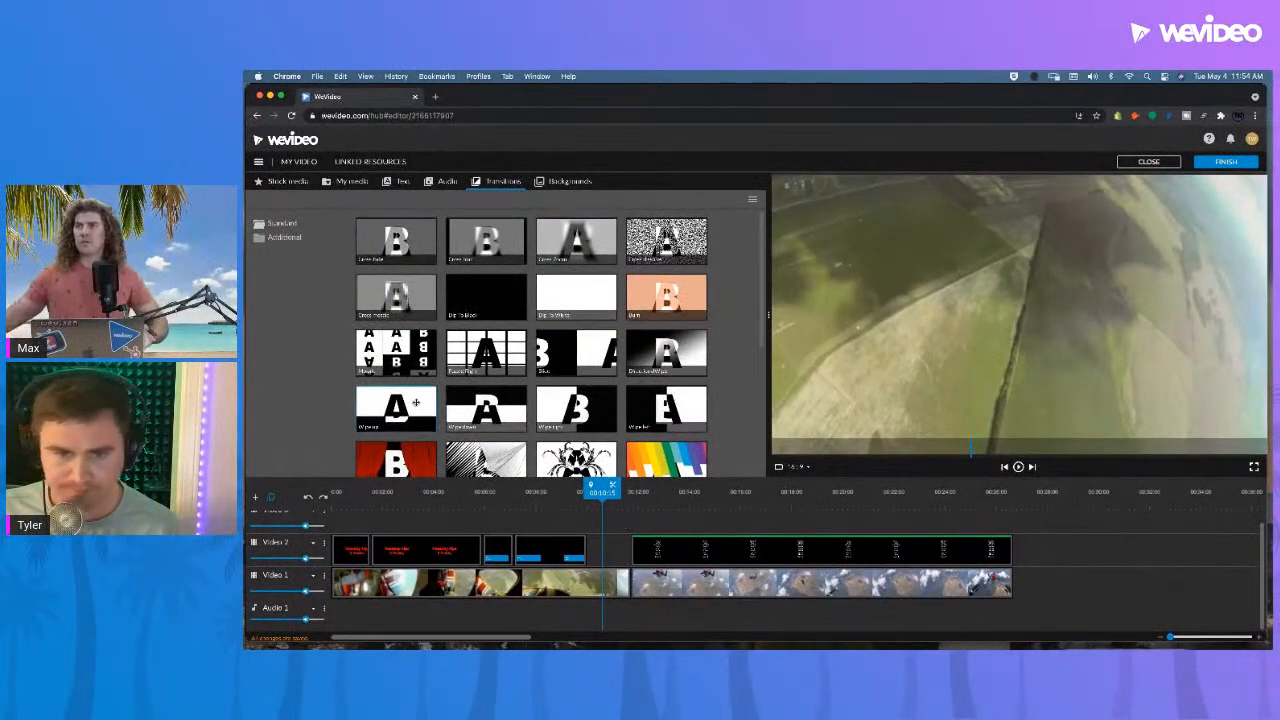
left_click_drag(601, 512, 703, 515)
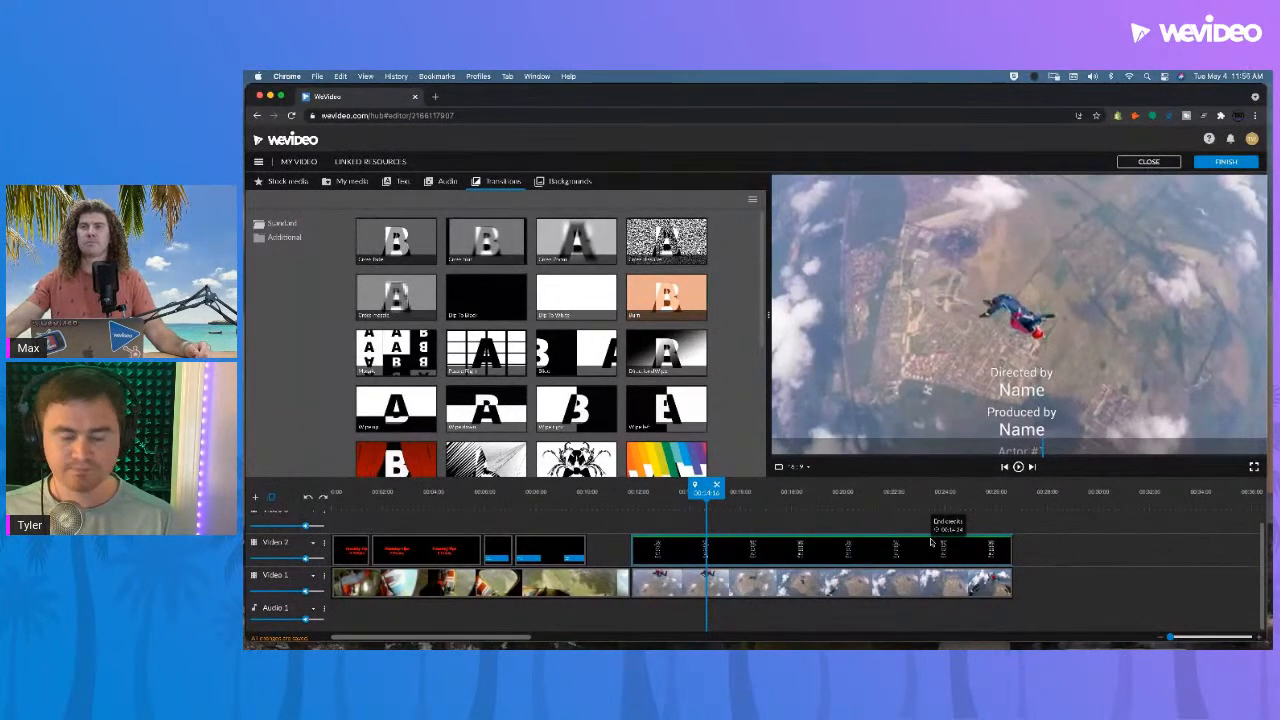
- Place the free music track Corporate at the start of the Audio 1 track
left_click(449, 182)
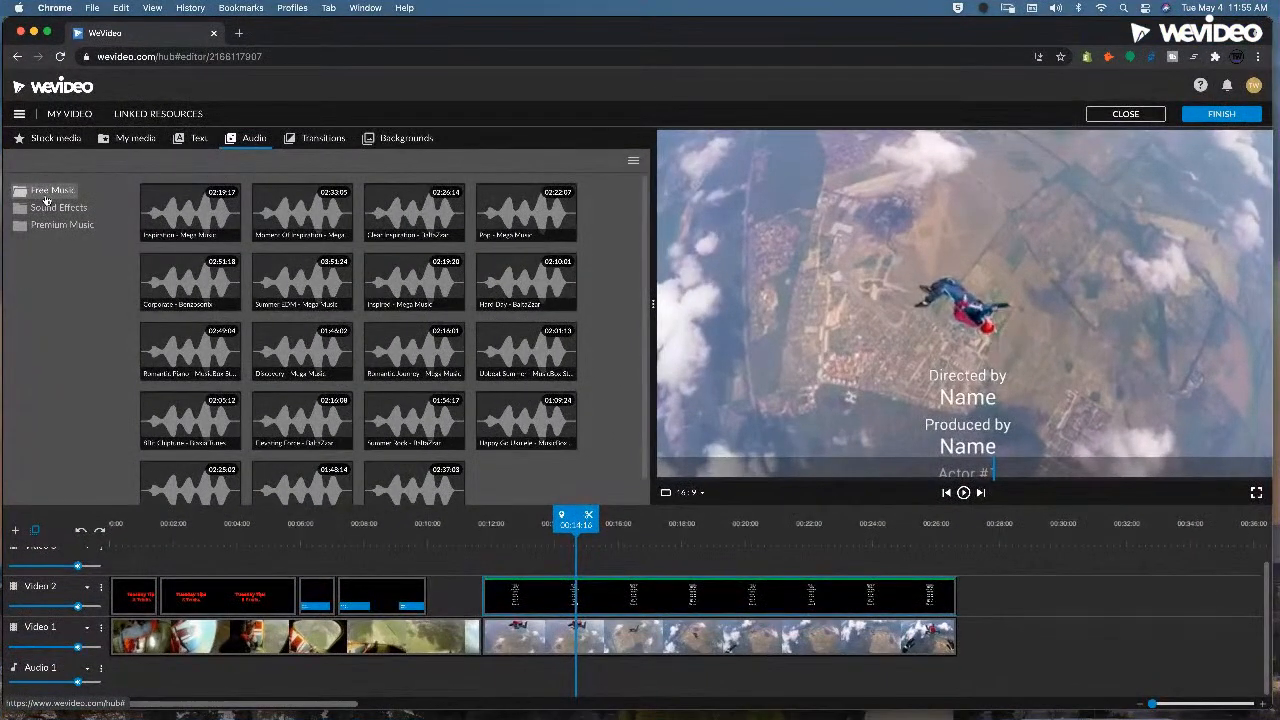
scroll(313, 270, "down", 1)
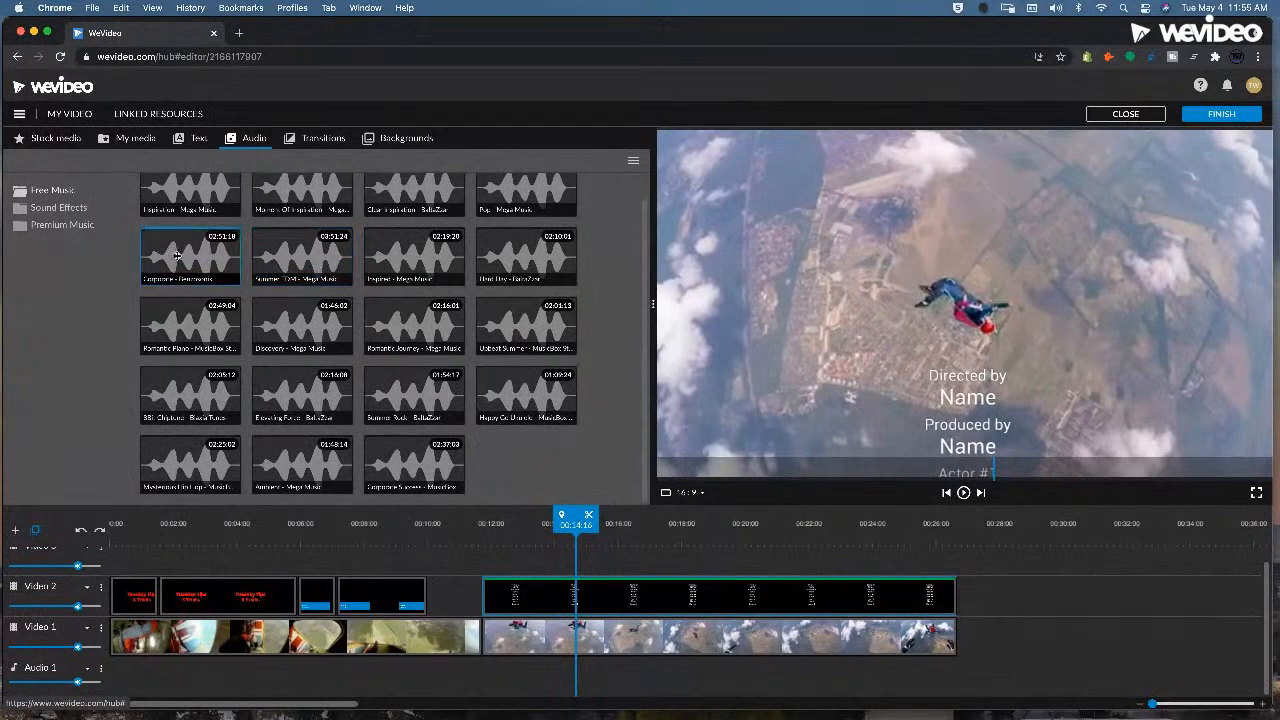
left_click_drag(177, 256, 130, 673)
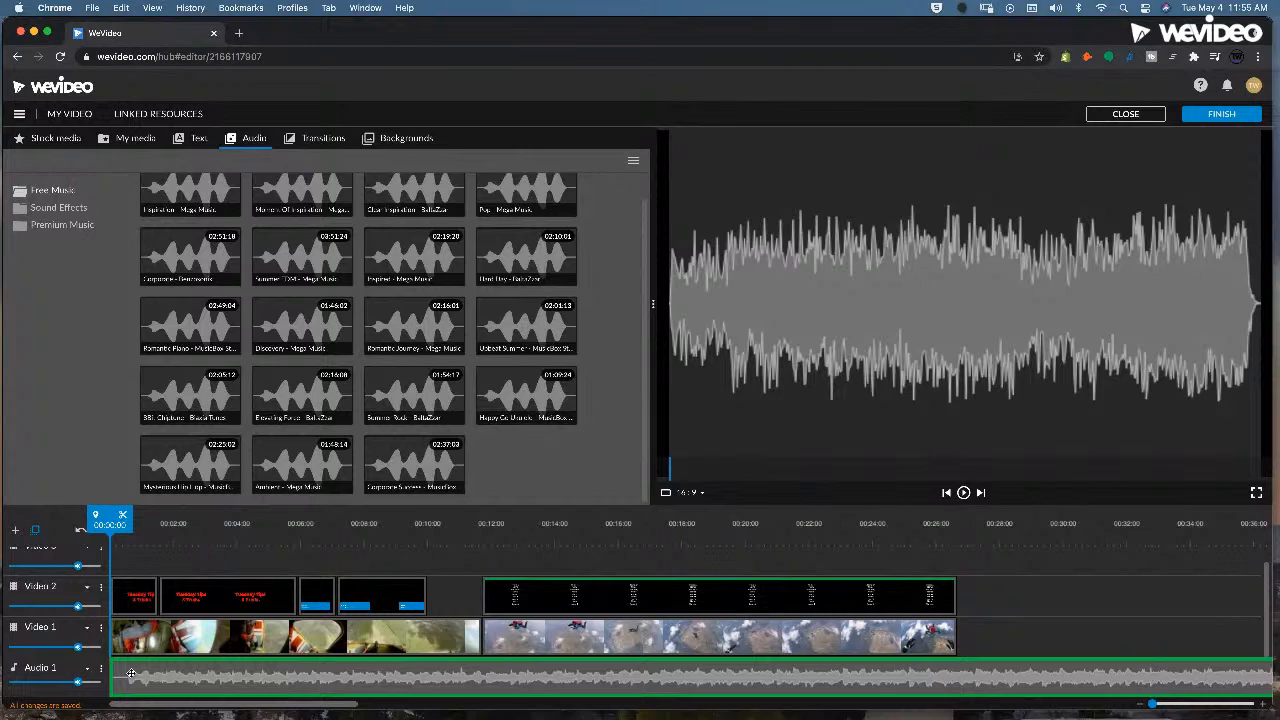
left_click_drag(131, 673, 132, 673)
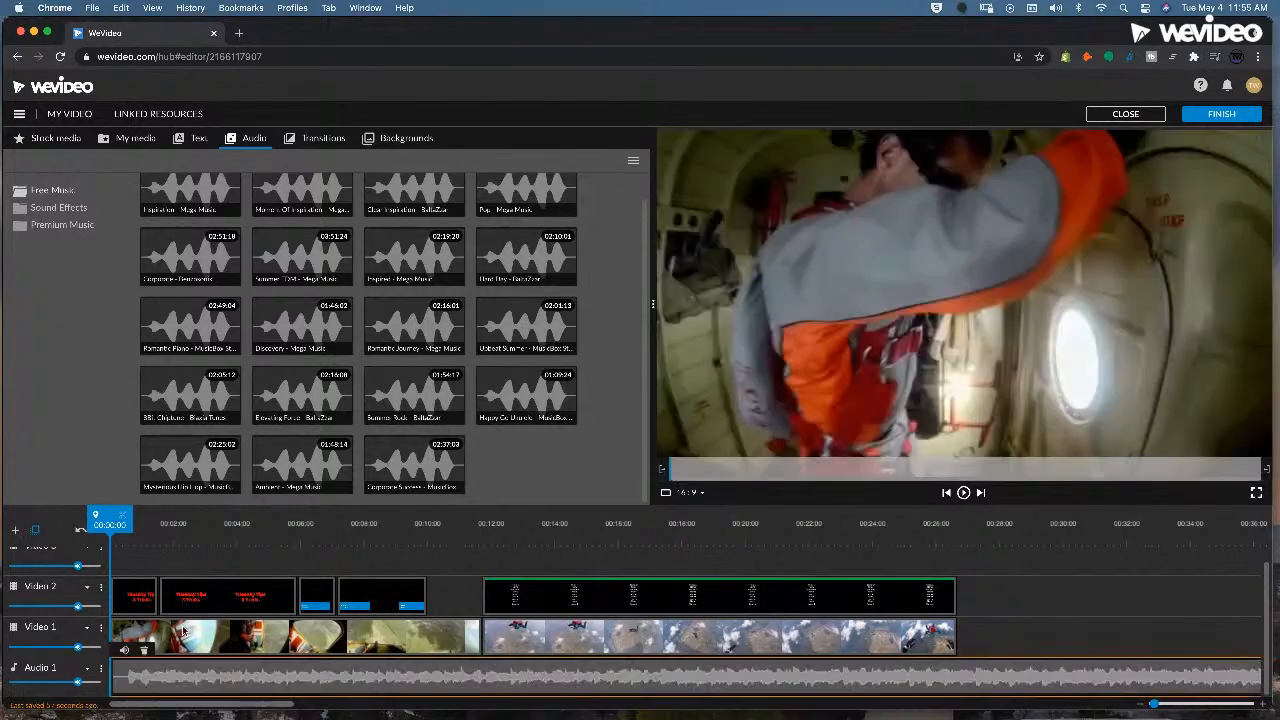
- Add a volume fade-in over about the first 1.4 seconds of the music clip on Audio 1
mouse_move(124, 527)
left_mouse_down()
mouse_move(254, 536)
mouse_move(116, 530)
left_mouse_up()
left_click(139, 677)
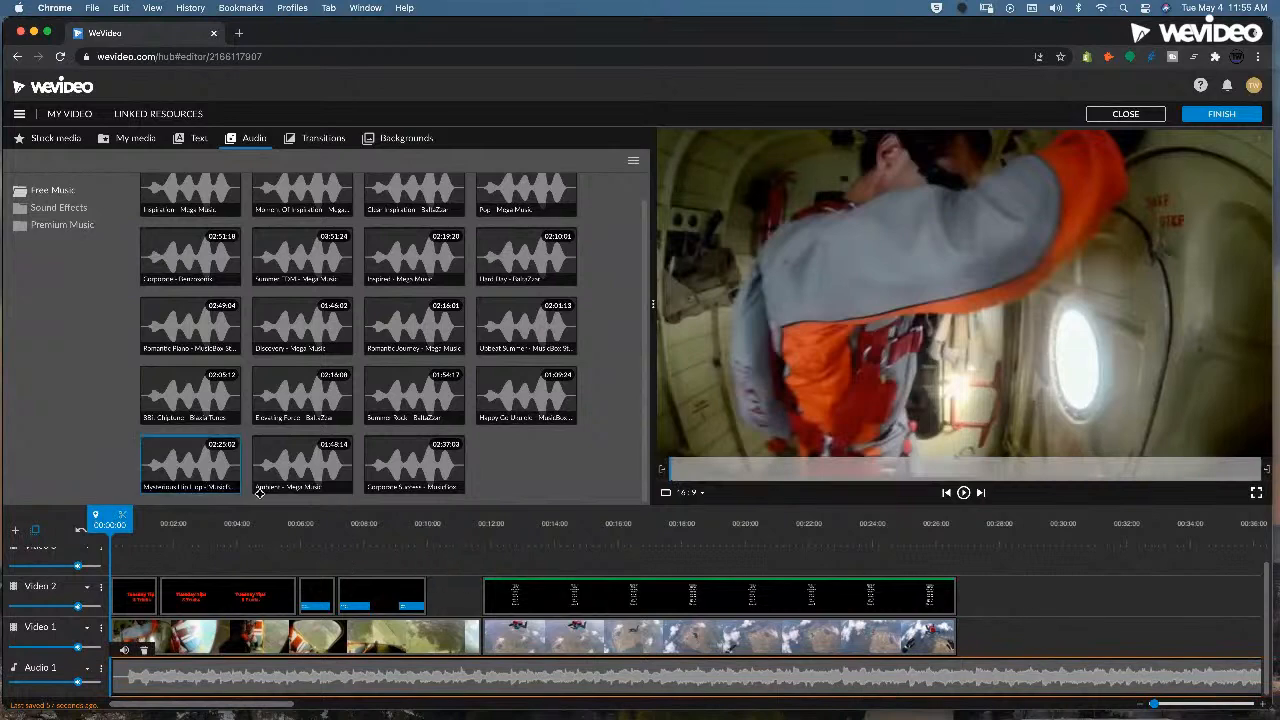
left_click(386, 527)
left_click(123, 651)
left_click(154, 661)
left_click_drag(112, 661, 111, 691)
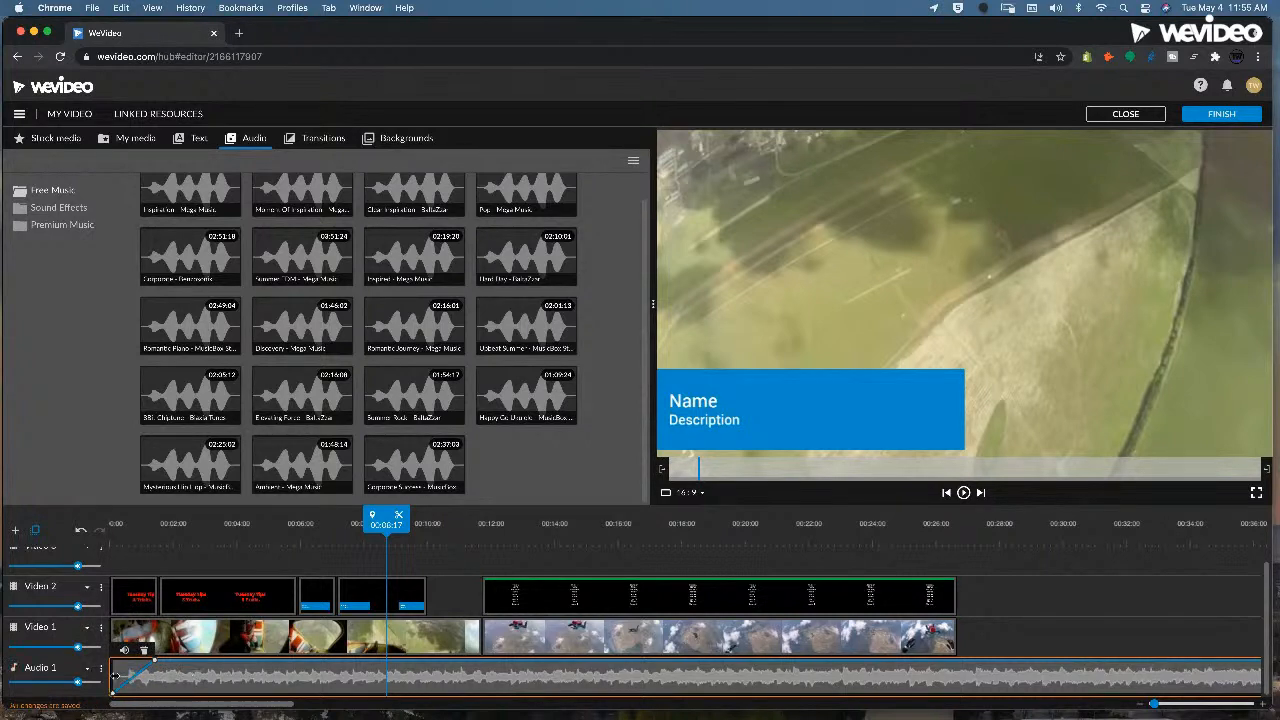
- Check the Audio 1 track volume and scrub the timeline between its start and about the 13-second mark
mouse_move(80, 682)
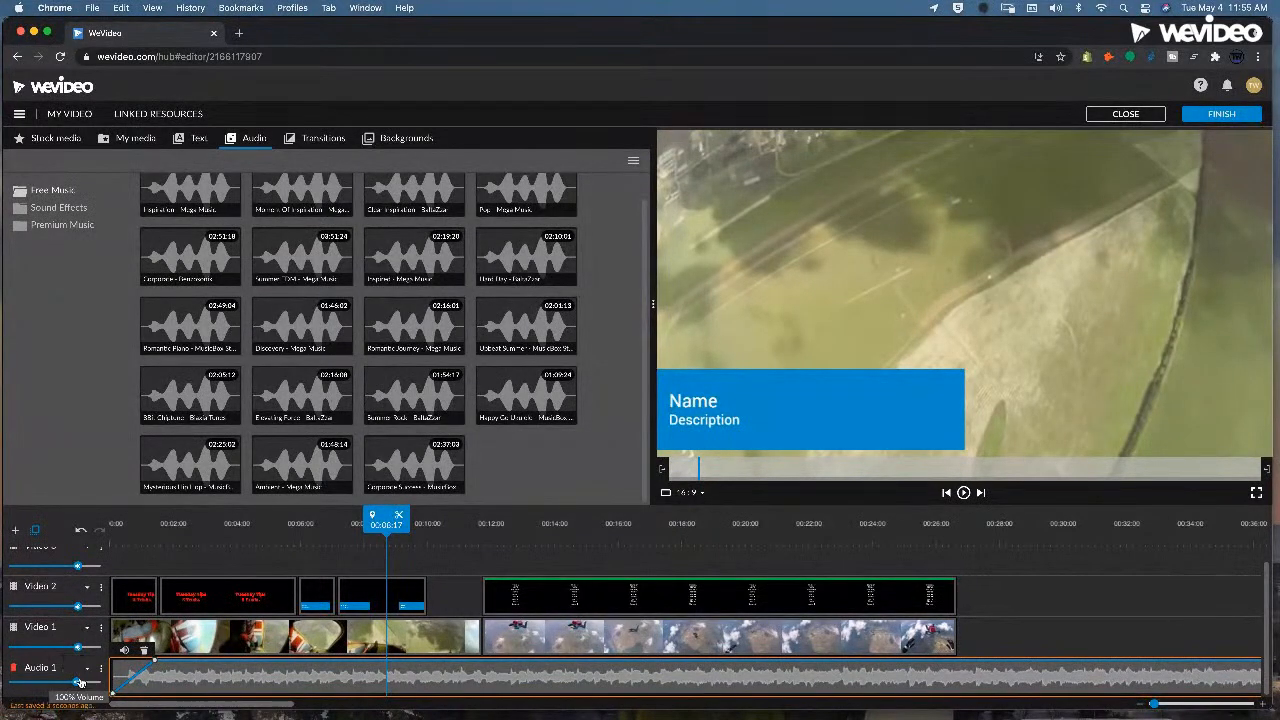
left_click_drag(387, 525, 125, 525)
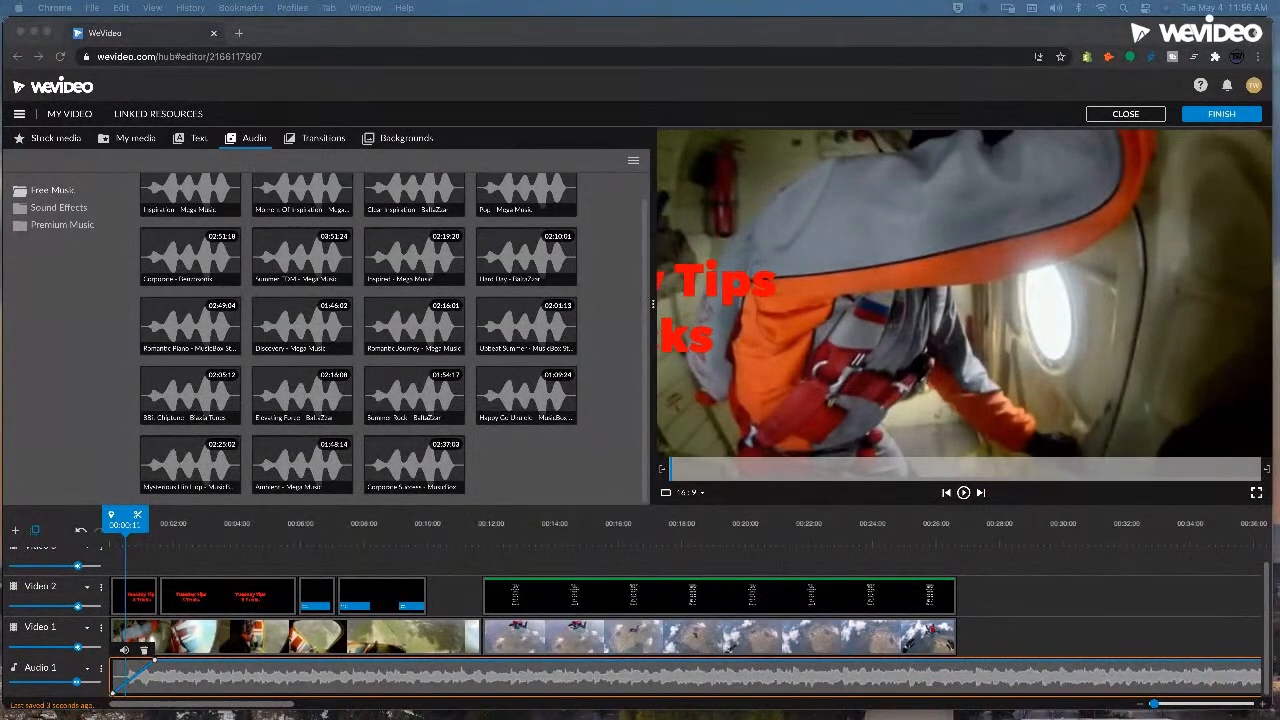
left_click(546, 540)
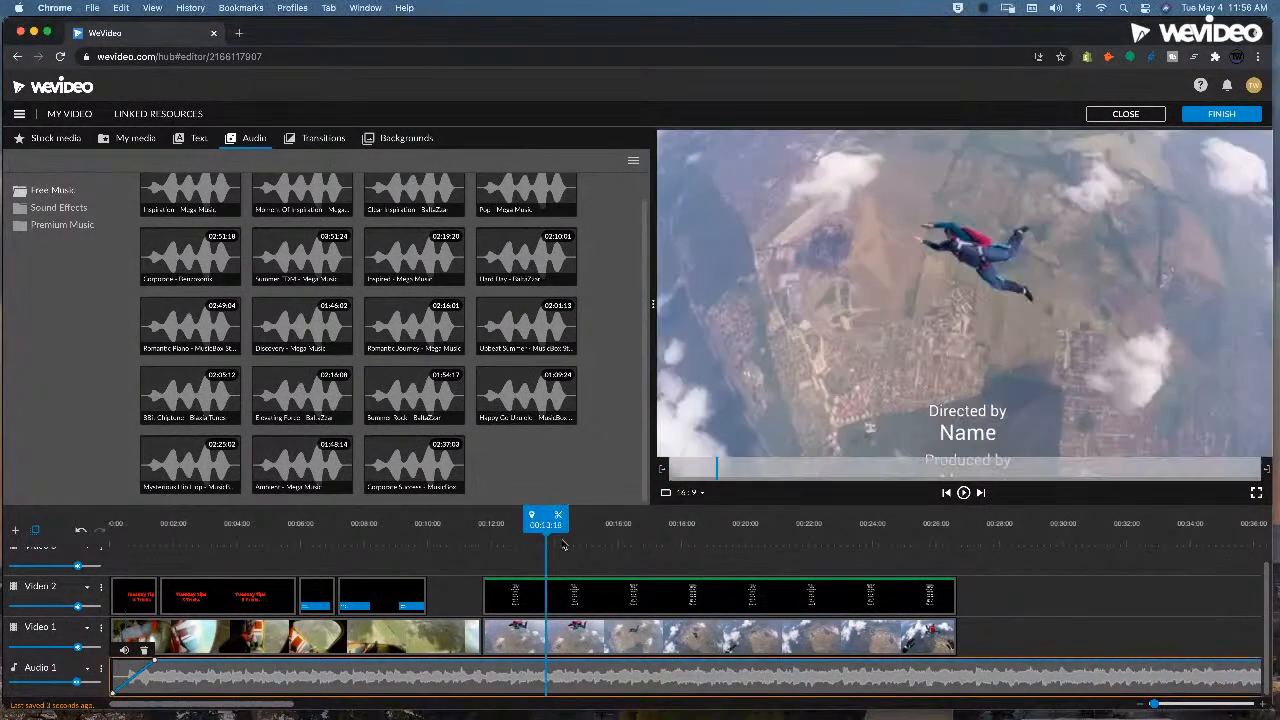
left_click_drag(322, 530, 110, 540)
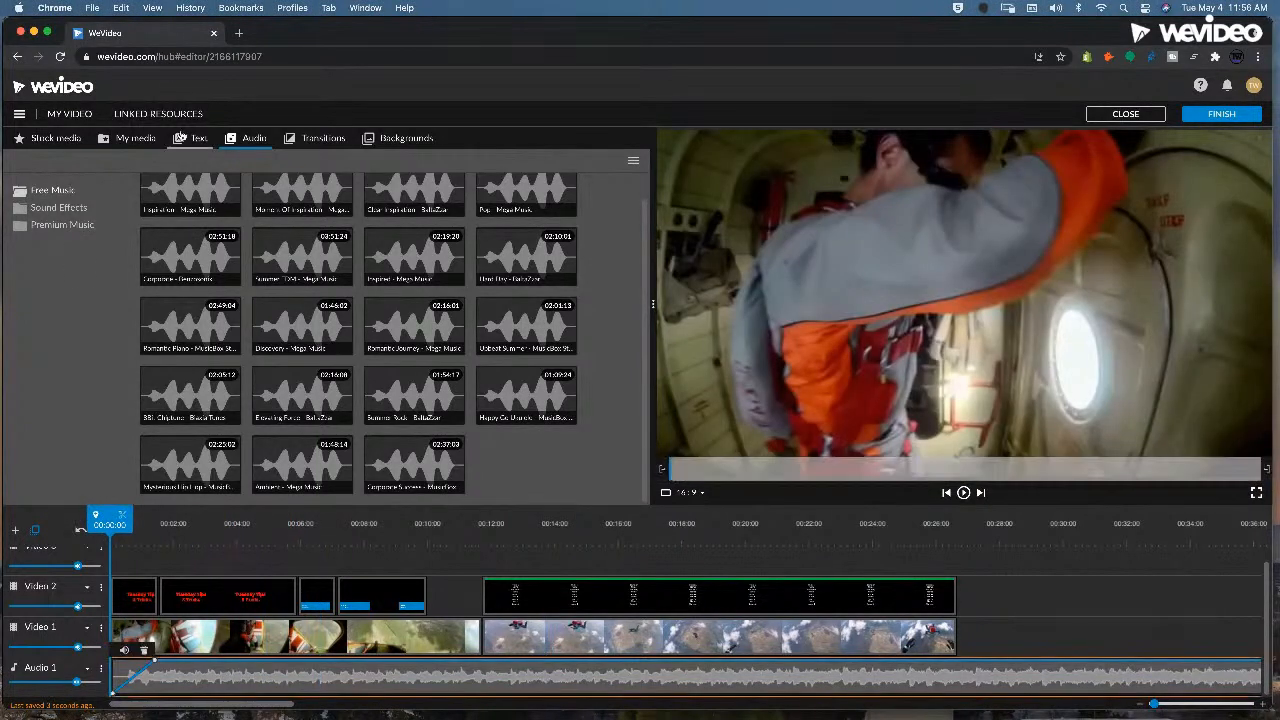
- Preview the static basic text, lower third and subtitle templates in the text library
left_click(197, 144)
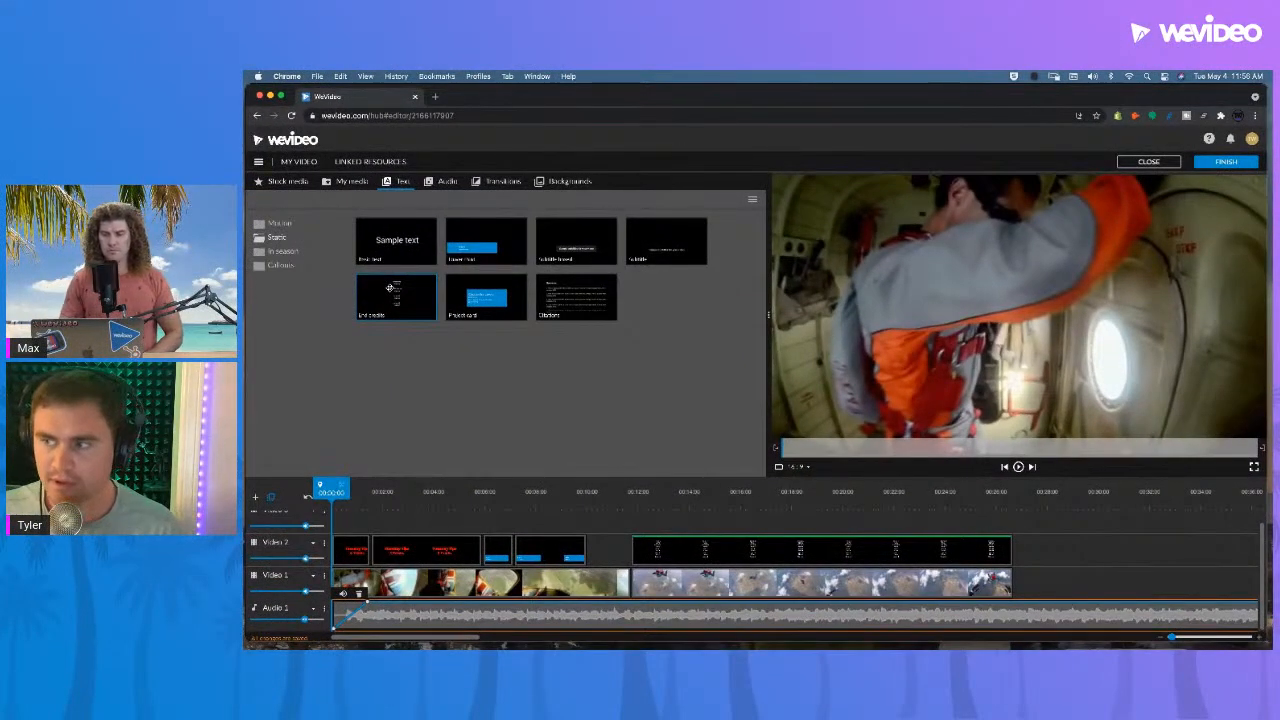
left_click(405, 248)
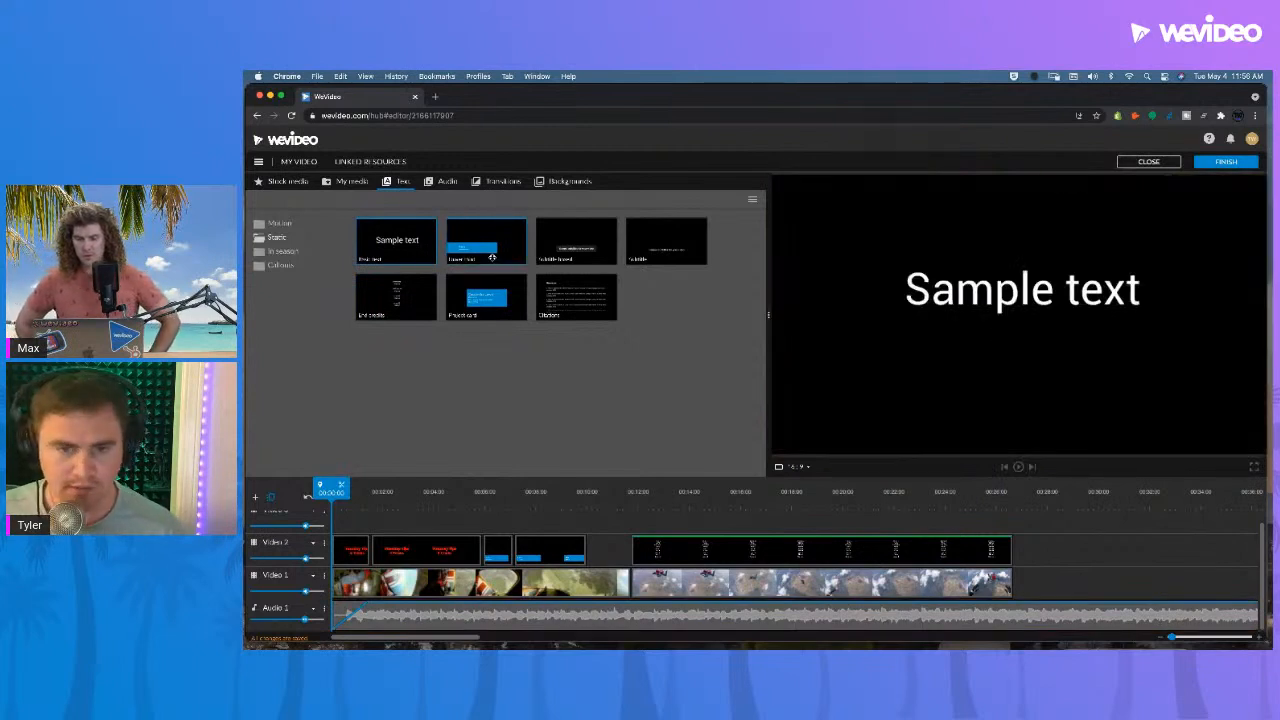
left_click(490, 258)
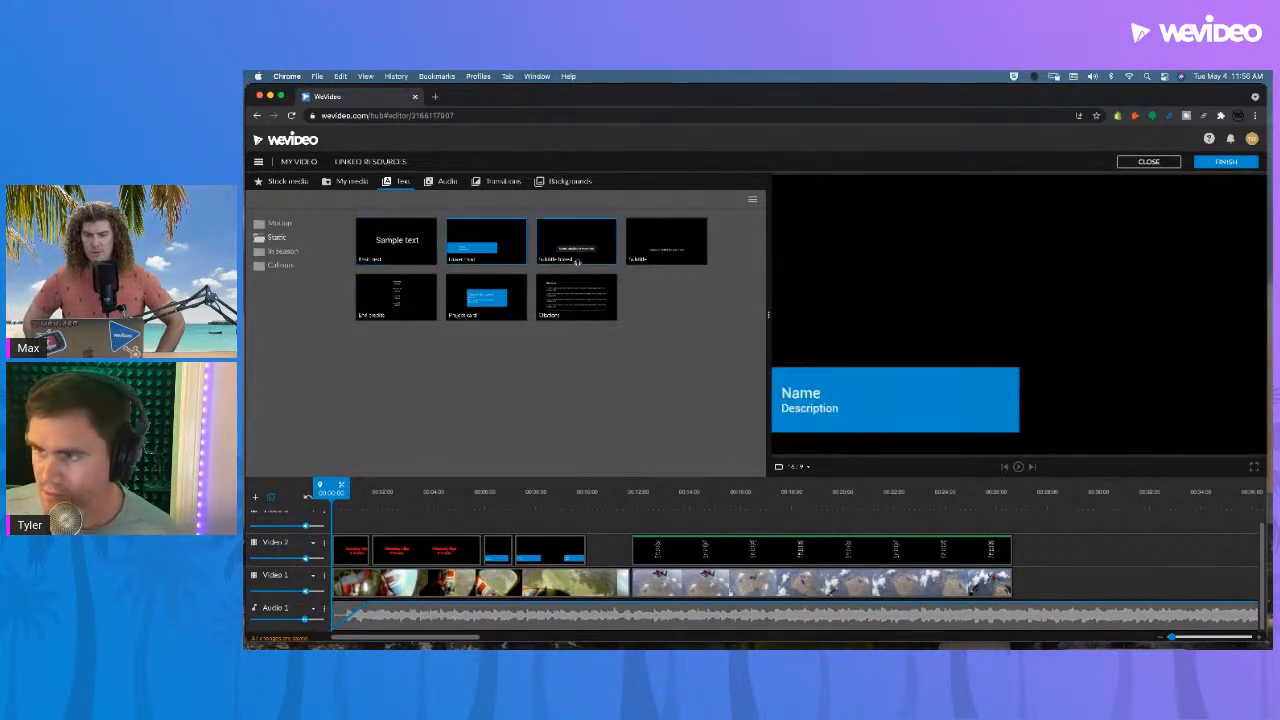
left_click(579, 260)
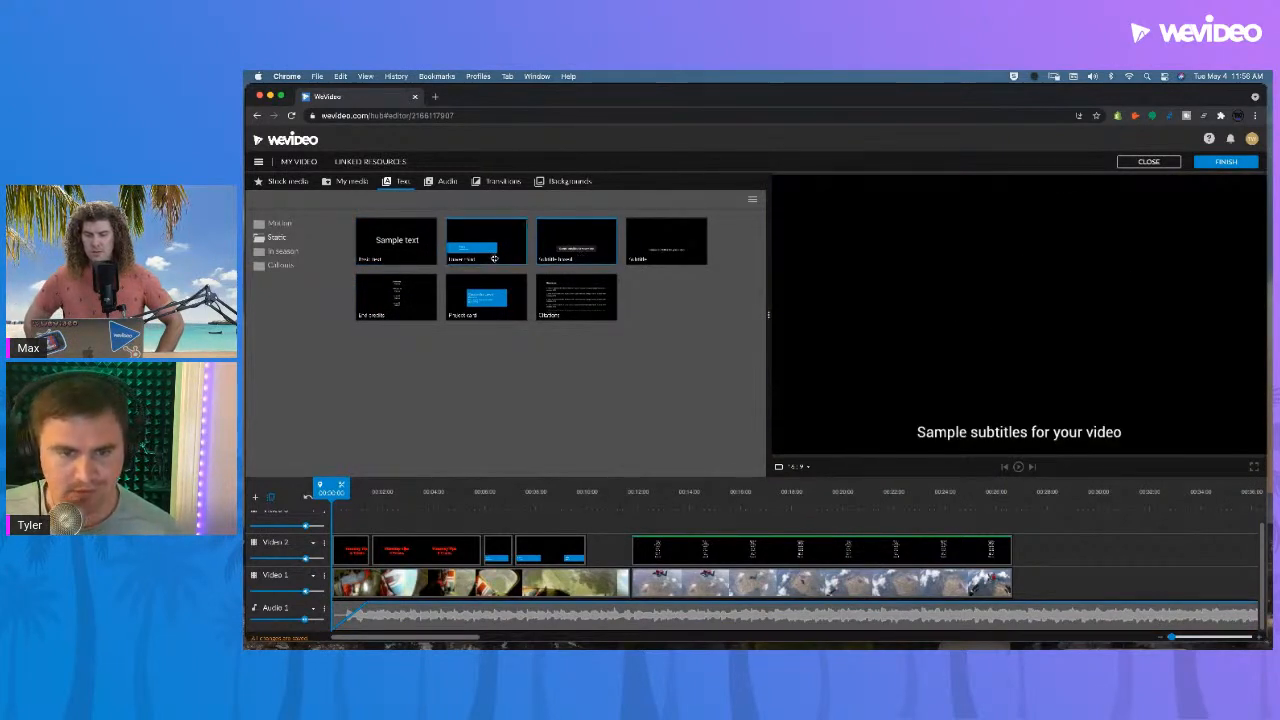
left_click(396, 252)
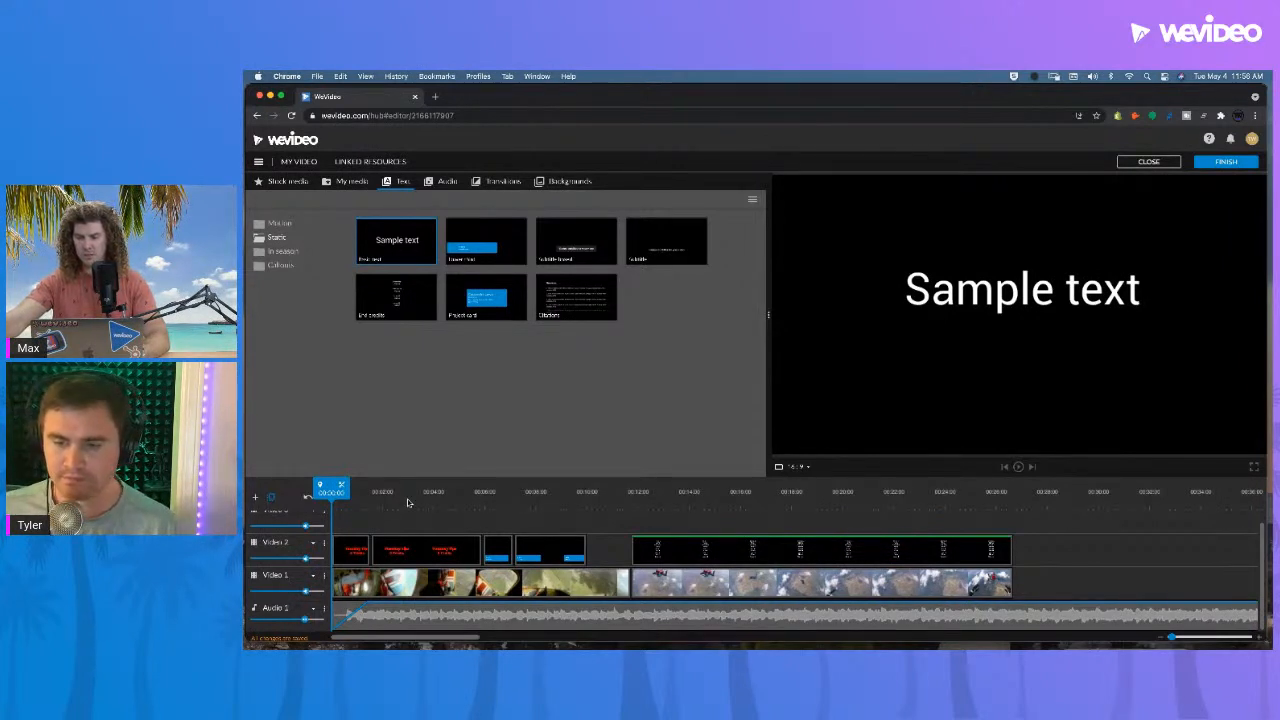
- Delete the music clip from Audio 1 and scrub to about the 20-second mark in the end credits
left_click(654, 618)
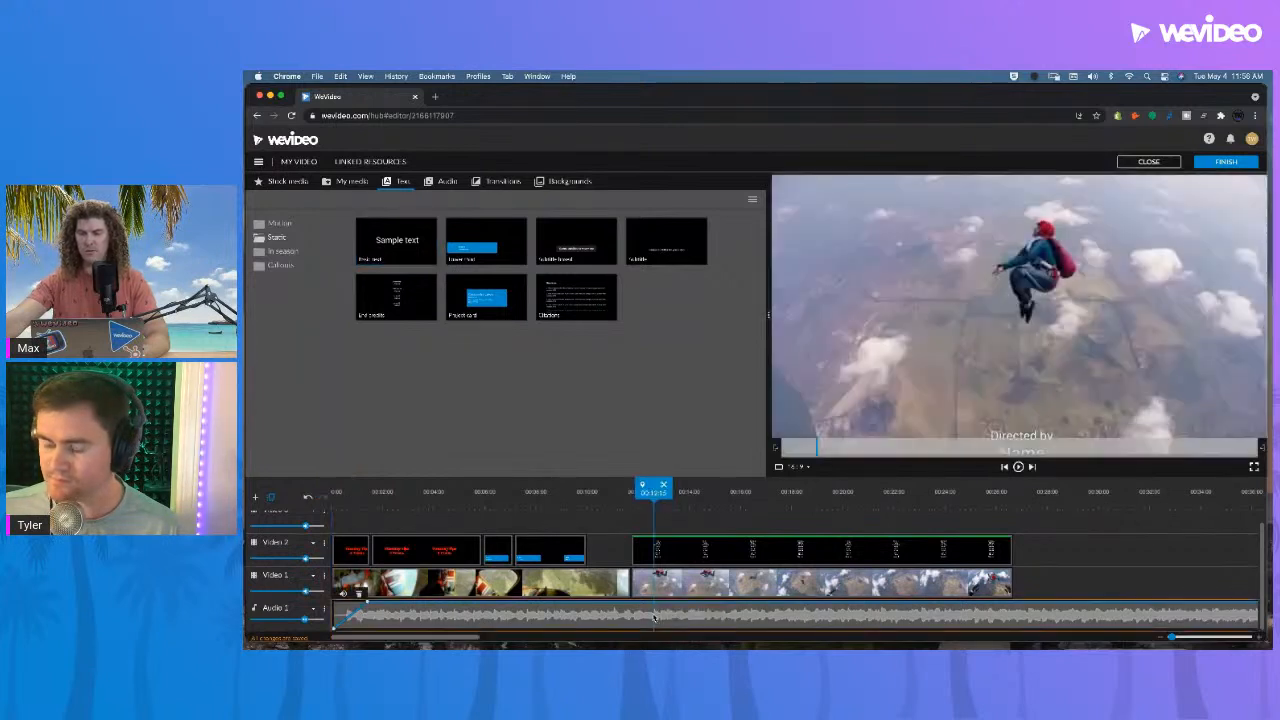
key("Delete")
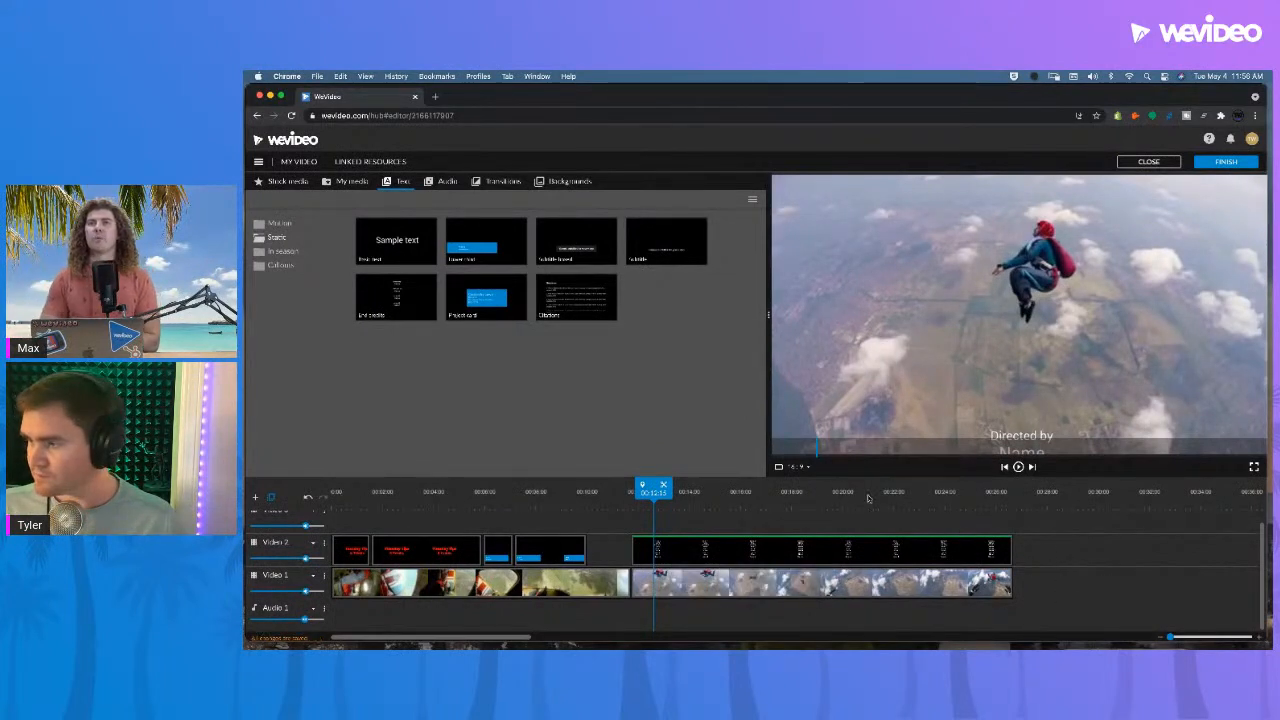
left_click_drag(735, 496, 863, 497)
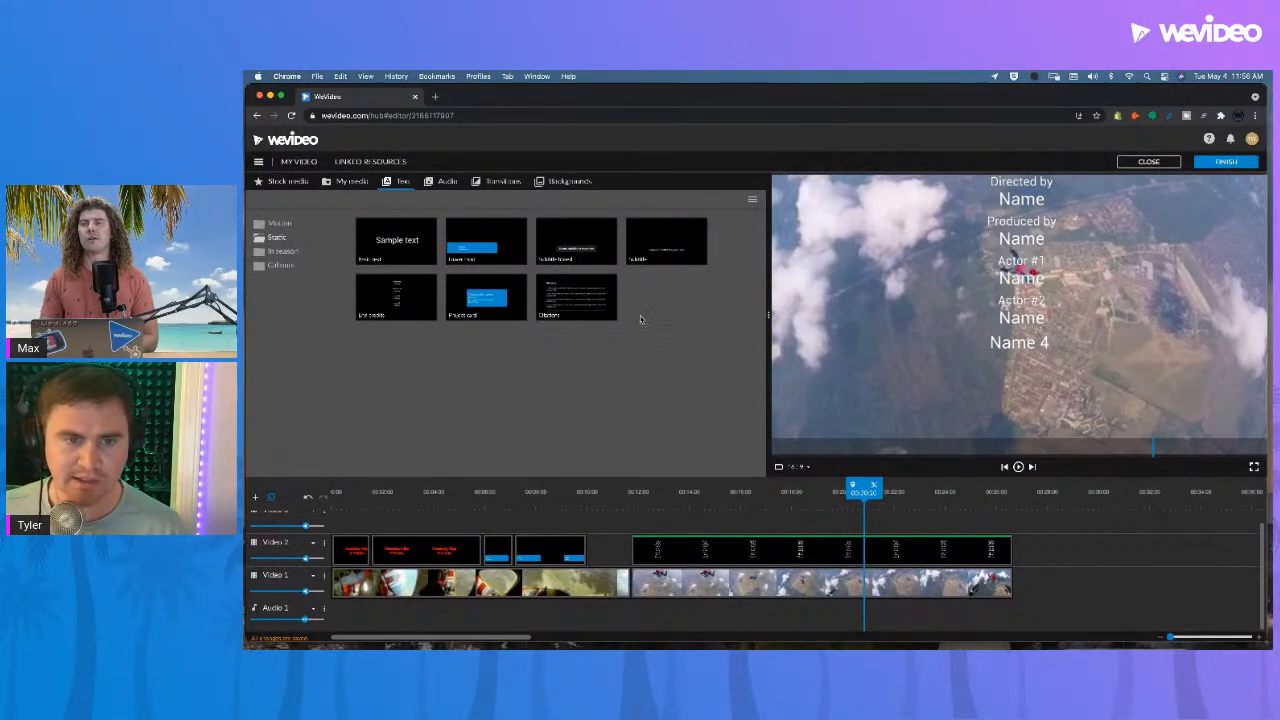
- Append the first skydiving stock clip to the end of Video 1, then select all clips on the zoomed-out timeline
left_click(289, 181)
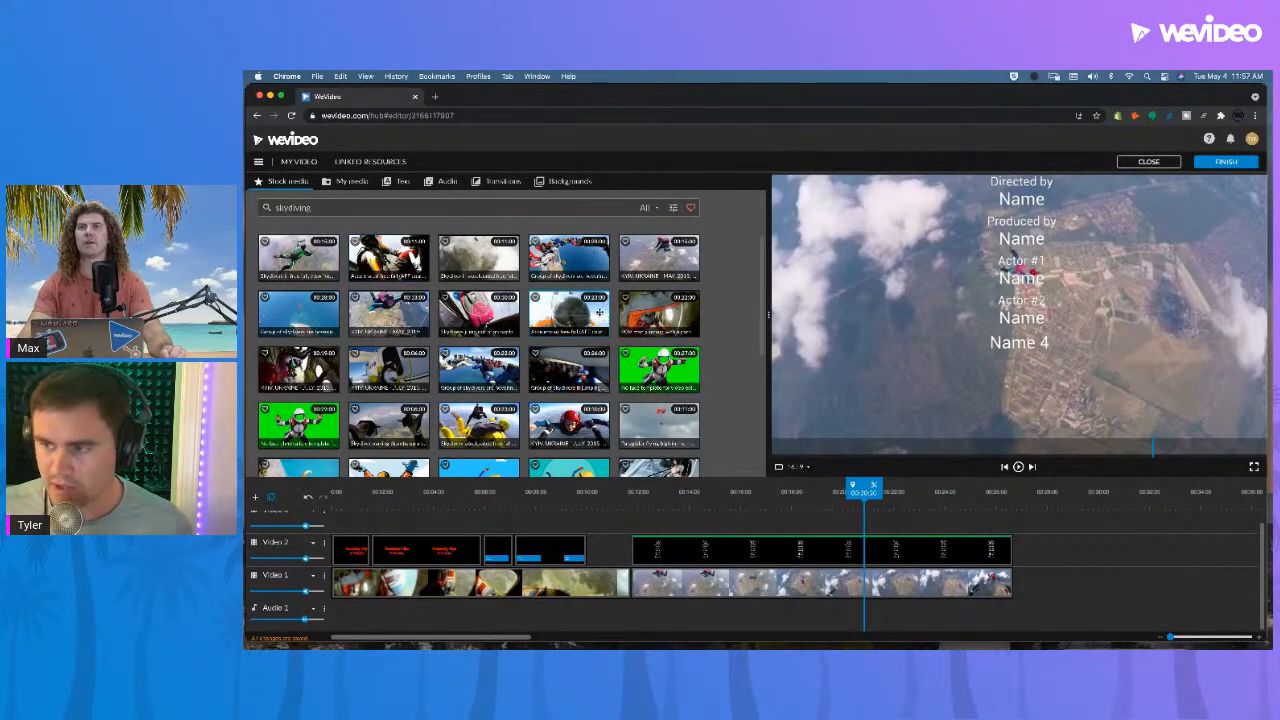
left_click_drag(313, 257, 1040, 589)
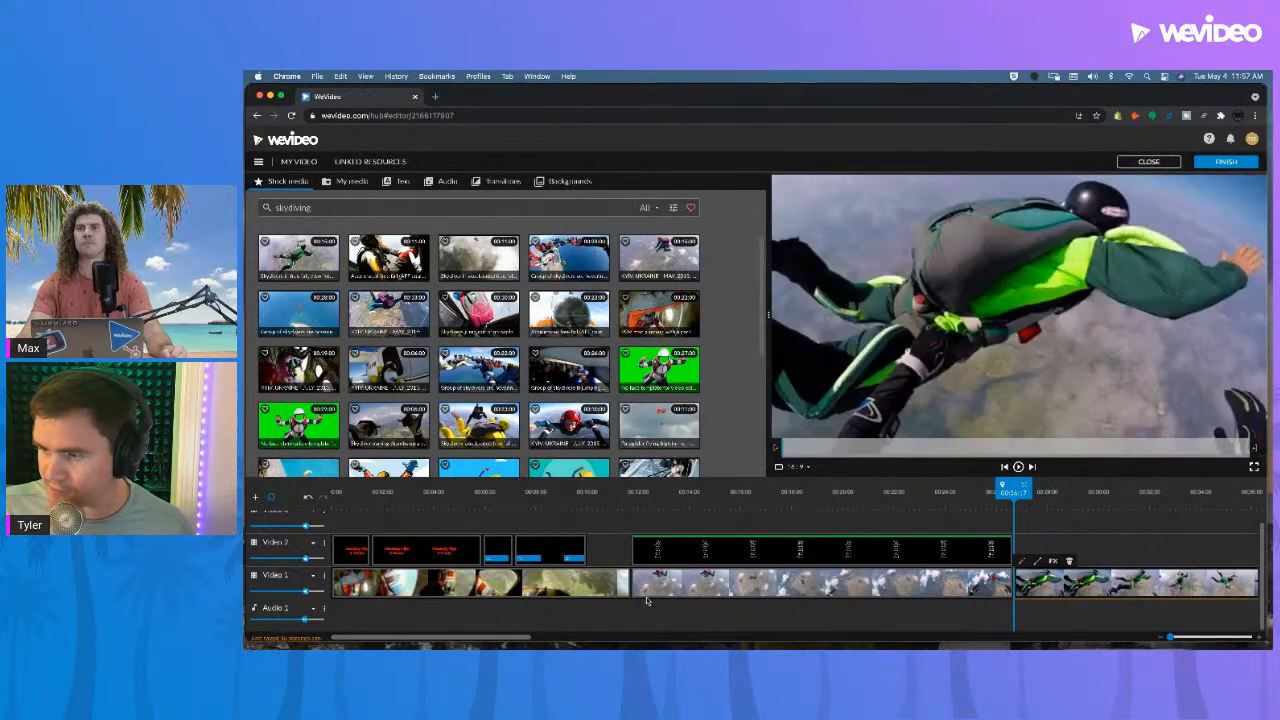
left_click(1168, 637)
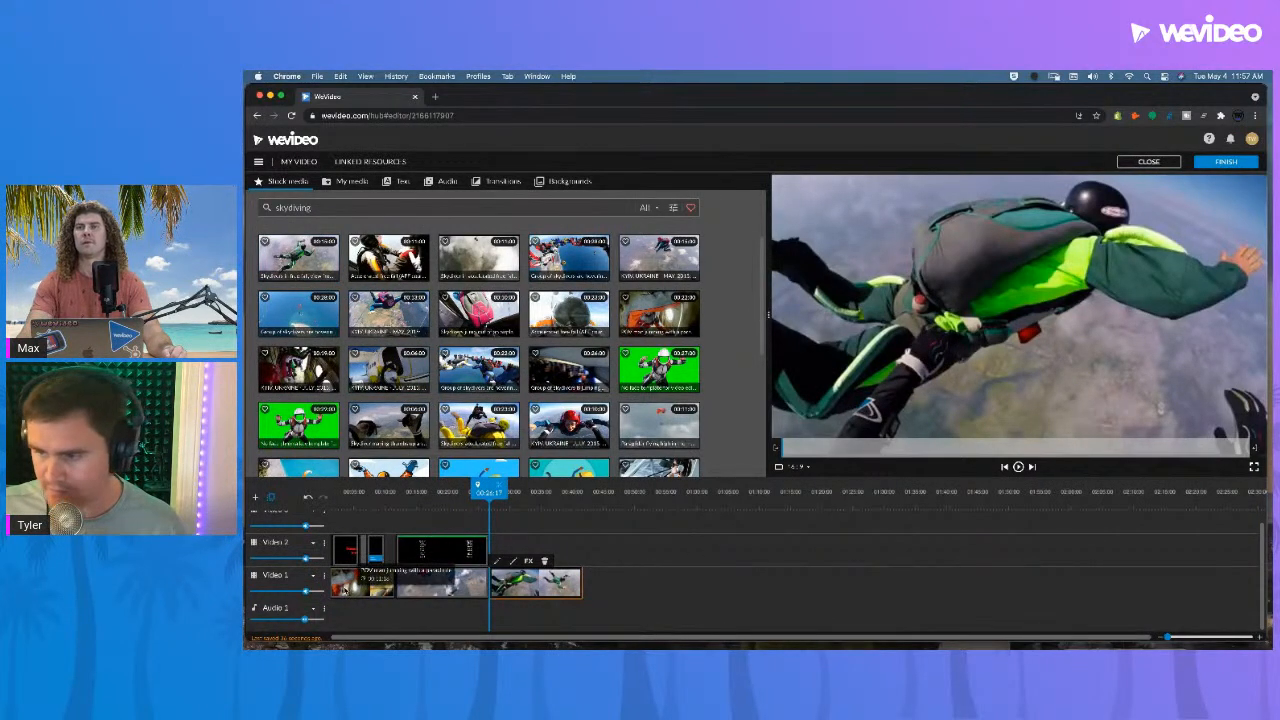
left_click_drag(612, 603, 343, 530)
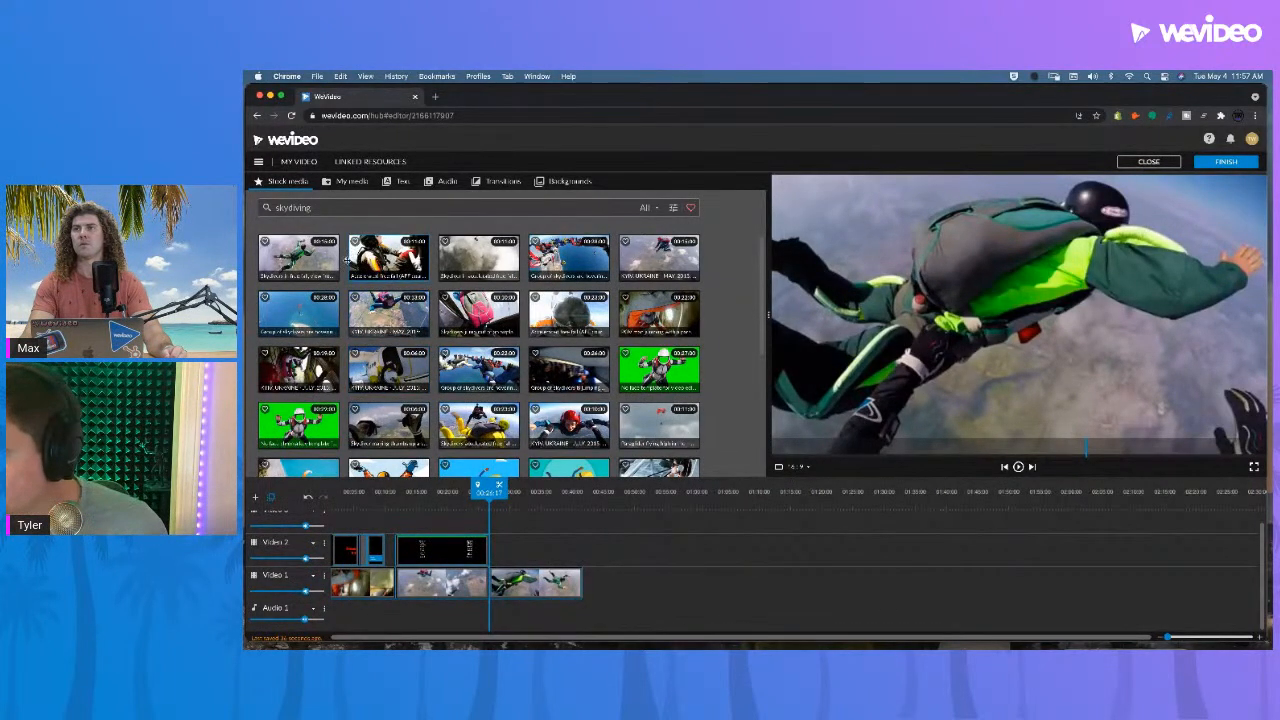
- Try inserting the first skydiving stock clip at the start of Video 1 with Insert and push, then undo it
left_click_drag(296, 260, 339, 586)
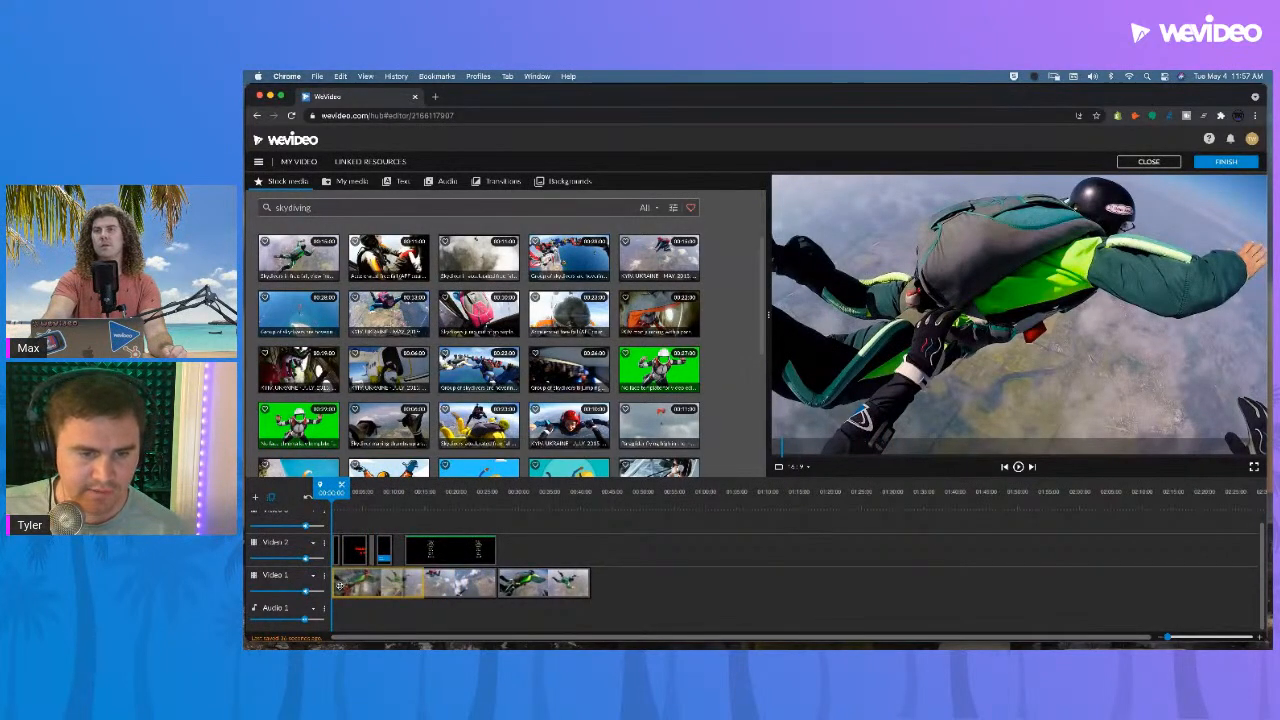
left_click_drag(340, 586, 340, 586)
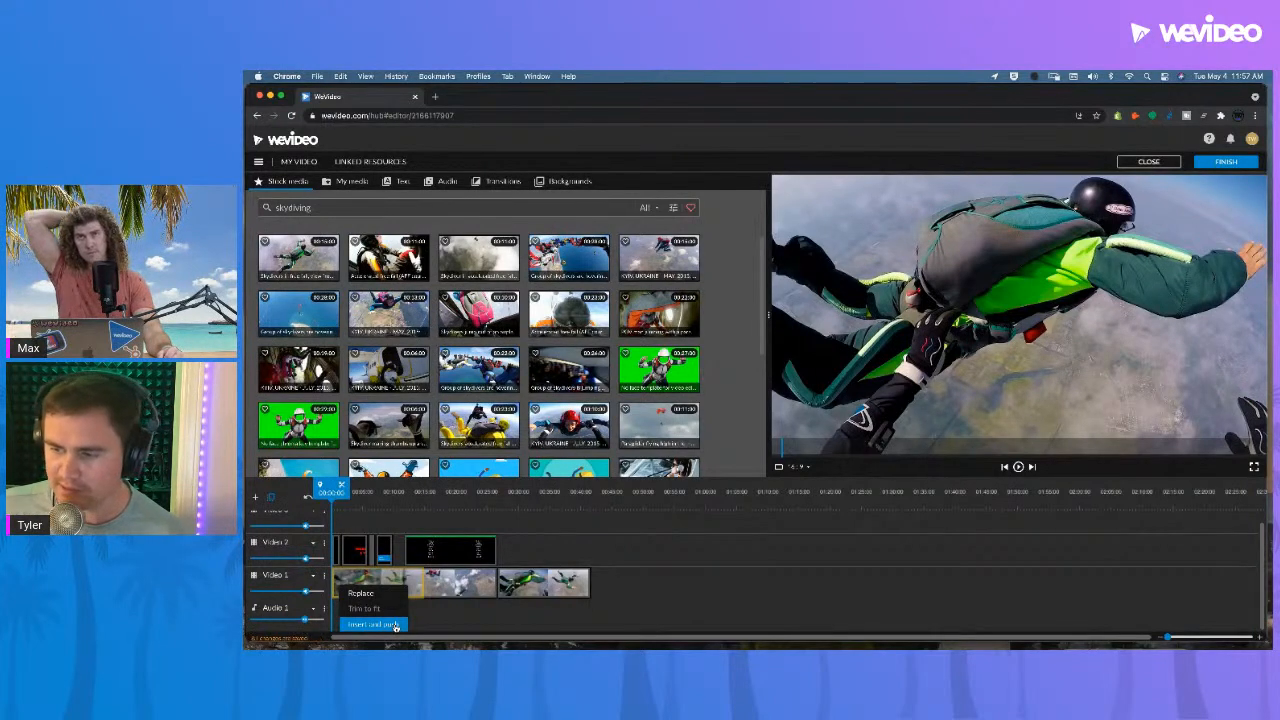
left_click(373, 625)
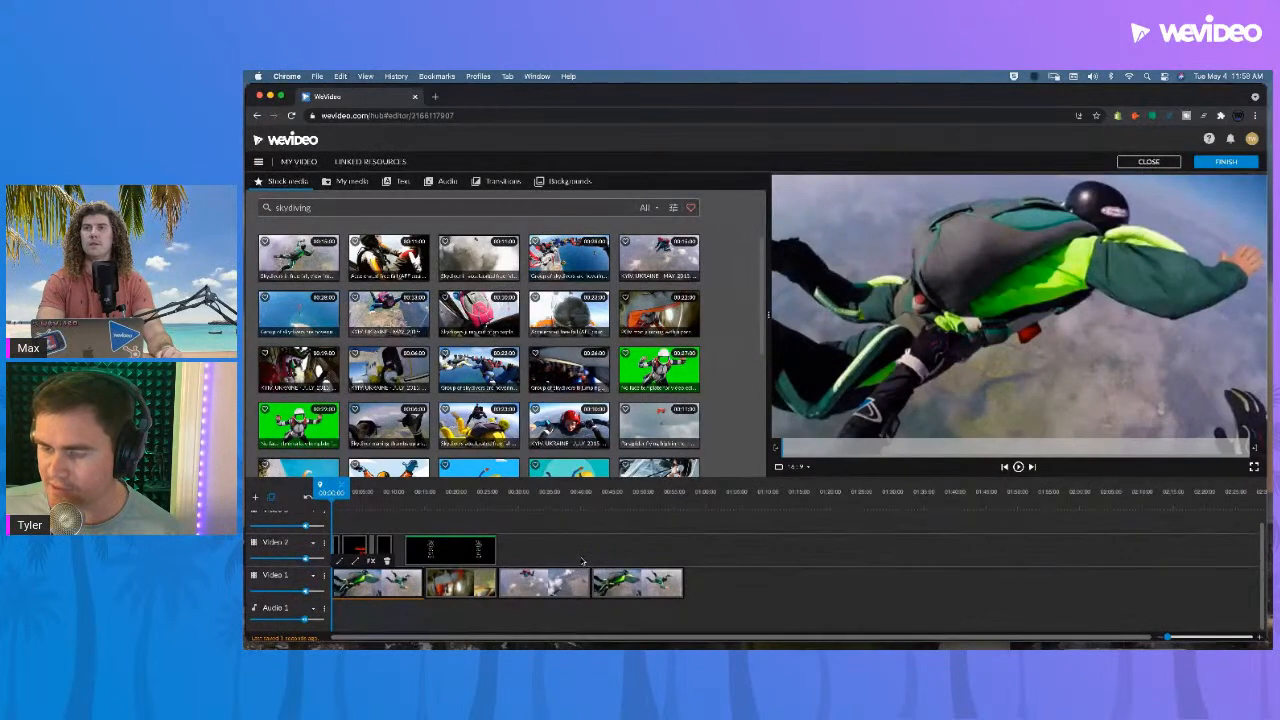
key("super+z")
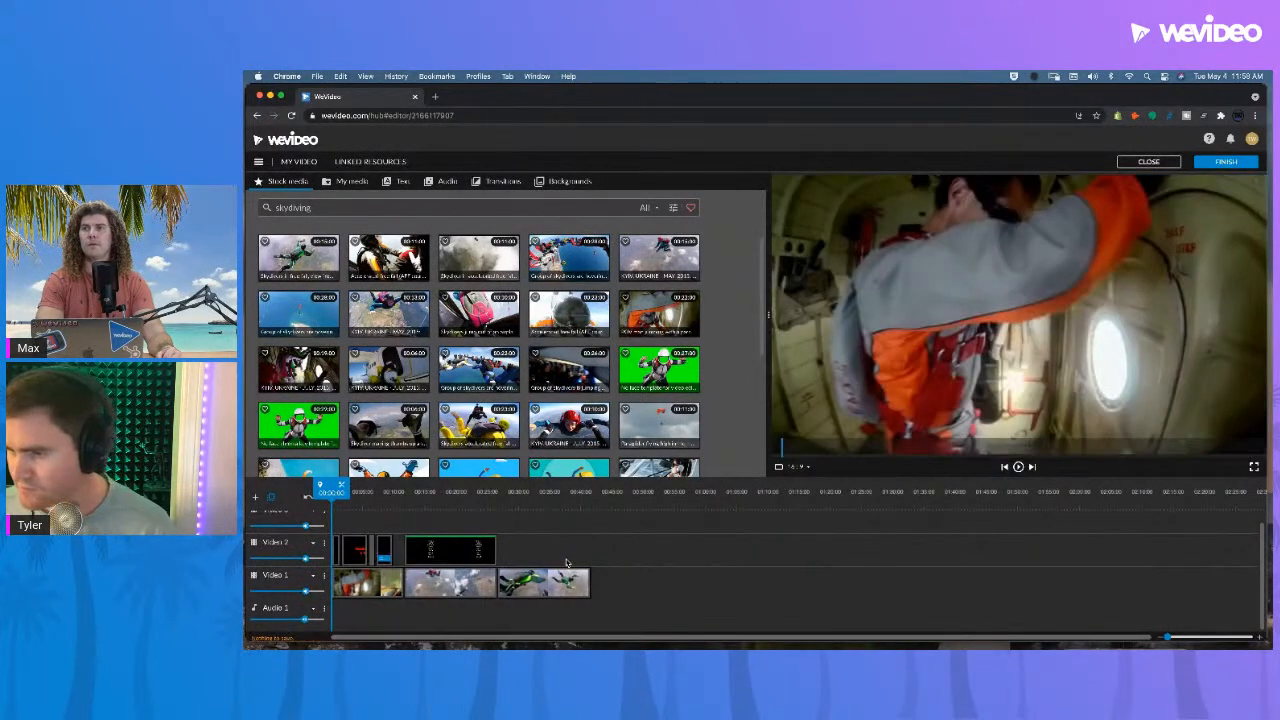
- Insert the same stock clip before the last clip on Video 1, delete it, and scrub back to about 20 seconds
left_click_drag(300, 258, 500, 600)
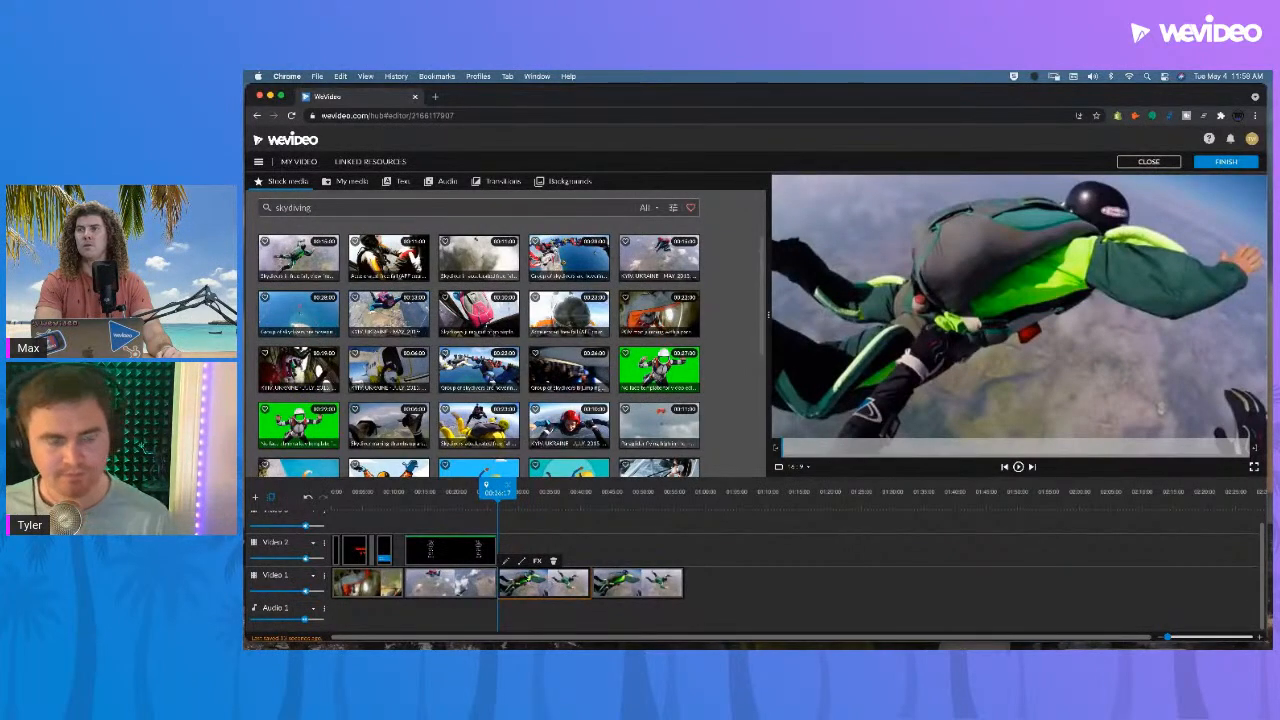
key("Delete")
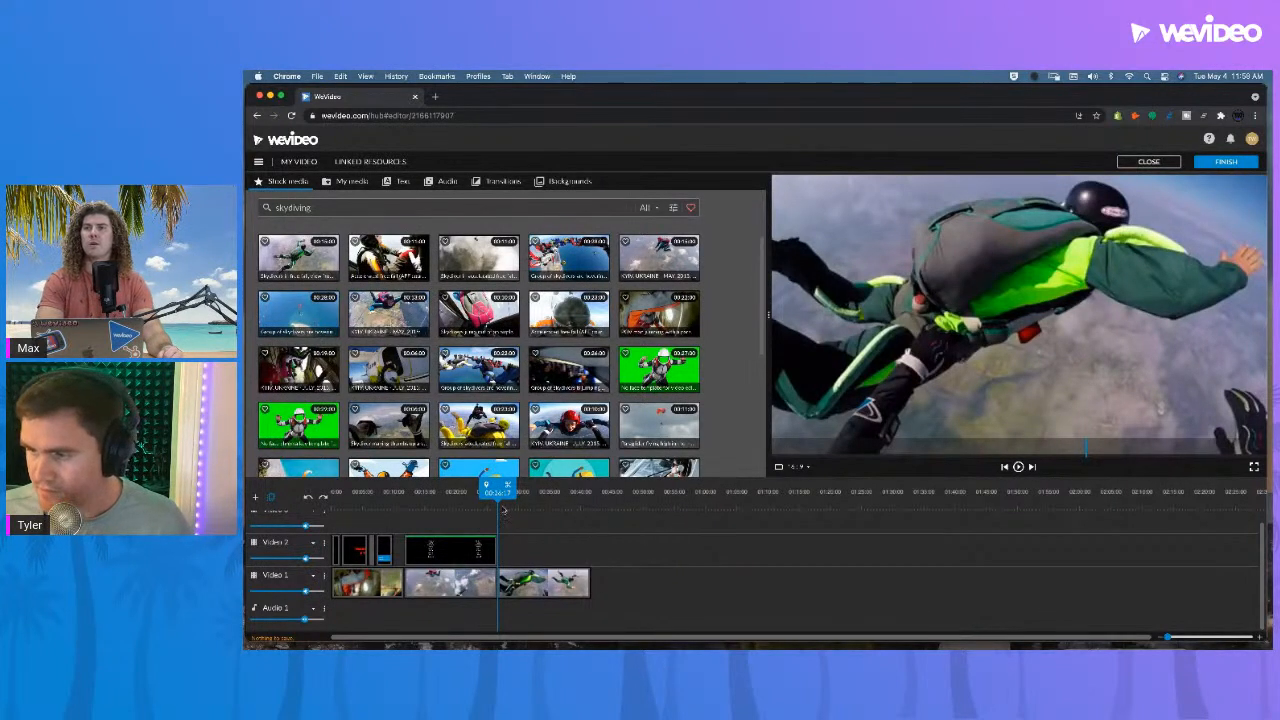
left_click_drag(497, 488, 458, 488)
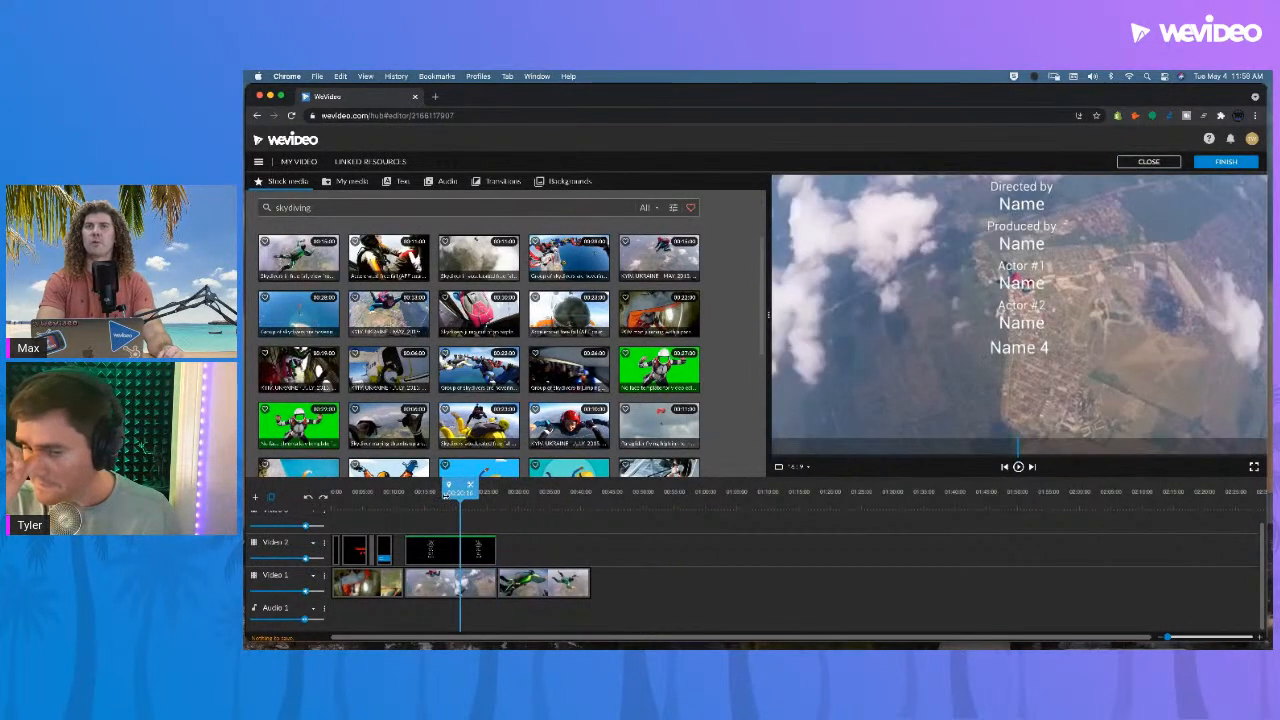